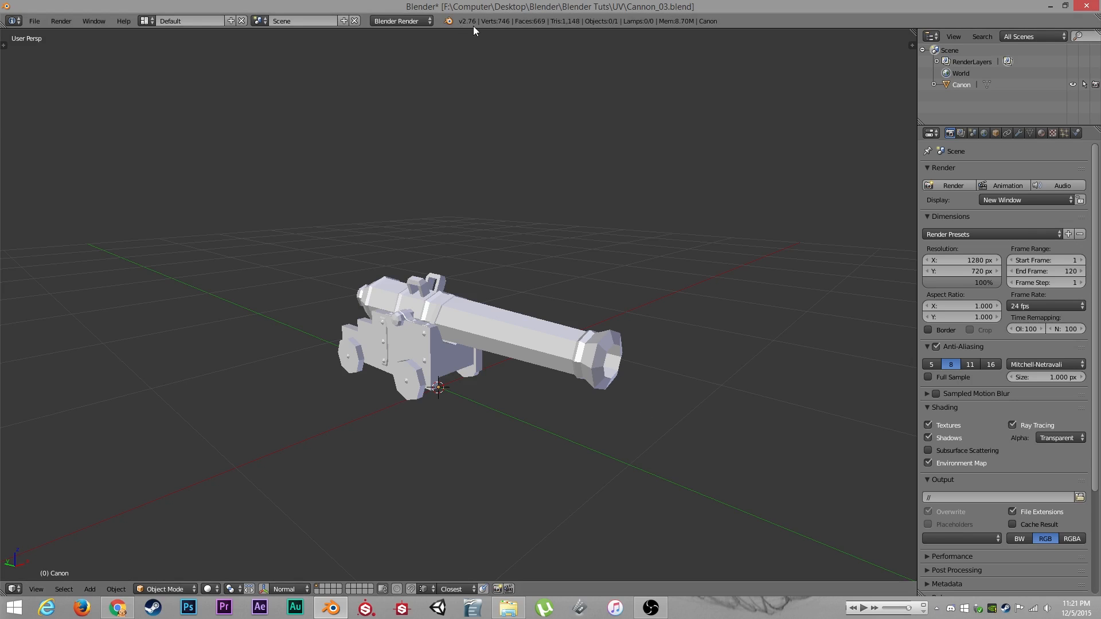
# Examine the cannon model from several angles, leaving it deselected with the 3D cursor reset to the scene origin
pyautogui.scroll(2, 644, 318)
pyautogui.moveTo(586, 327); pyautogui.dragTo(583, 302, button='middle')
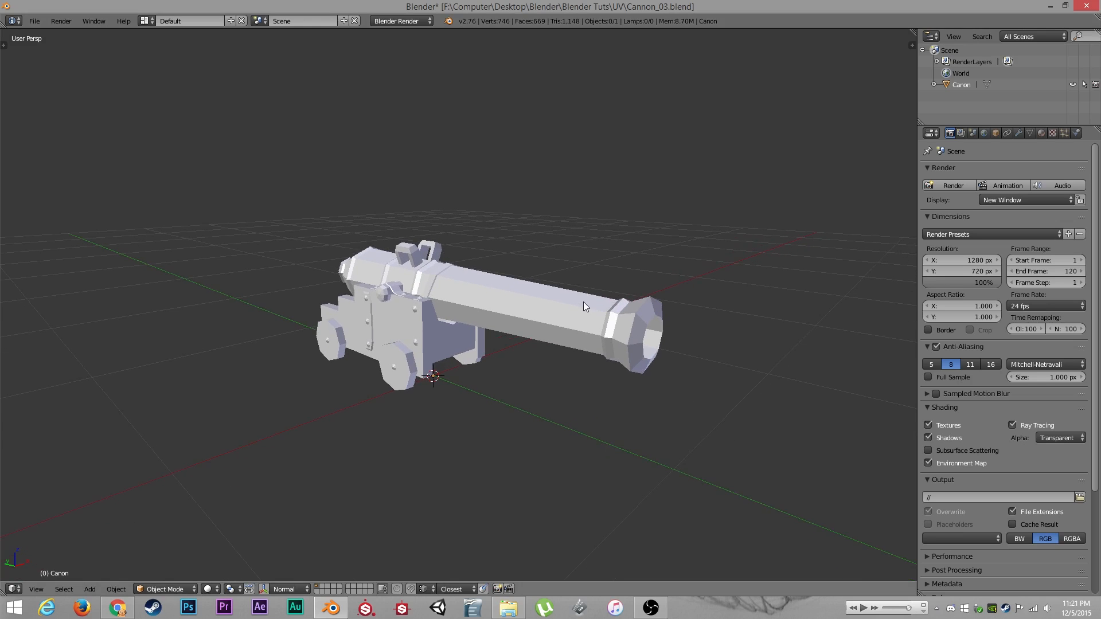
pyautogui.moveTo(444, 356); pyautogui.dragTo(418, 374, button='middle')
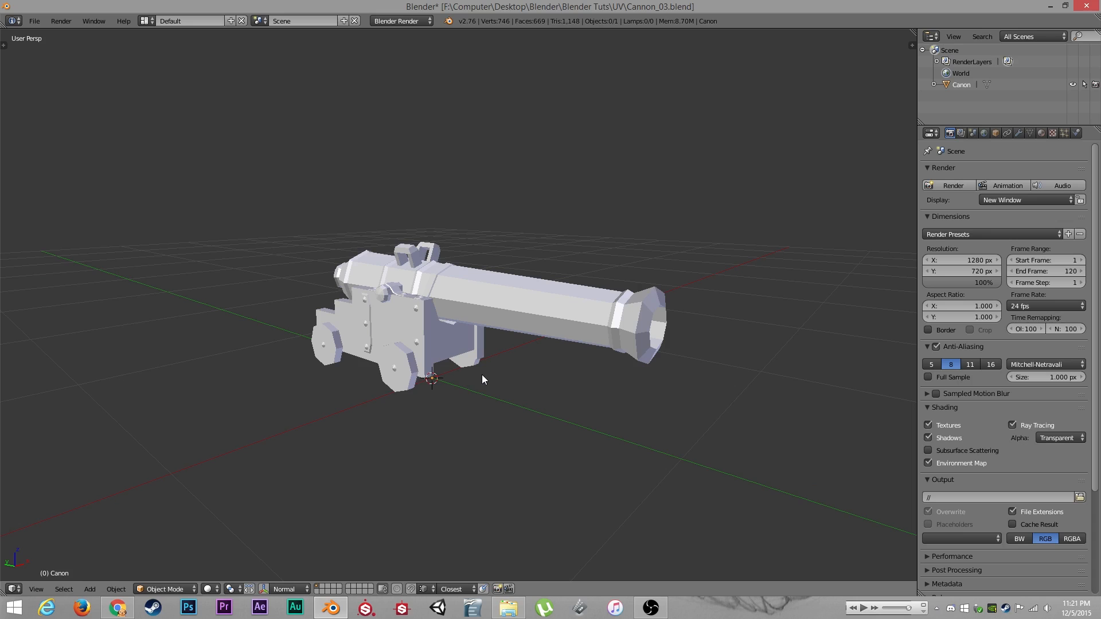
pyautogui.moveTo(597, 445); pyautogui.dragTo(475, 390, button='middle')
pyautogui.scroll(2, 442, 421)
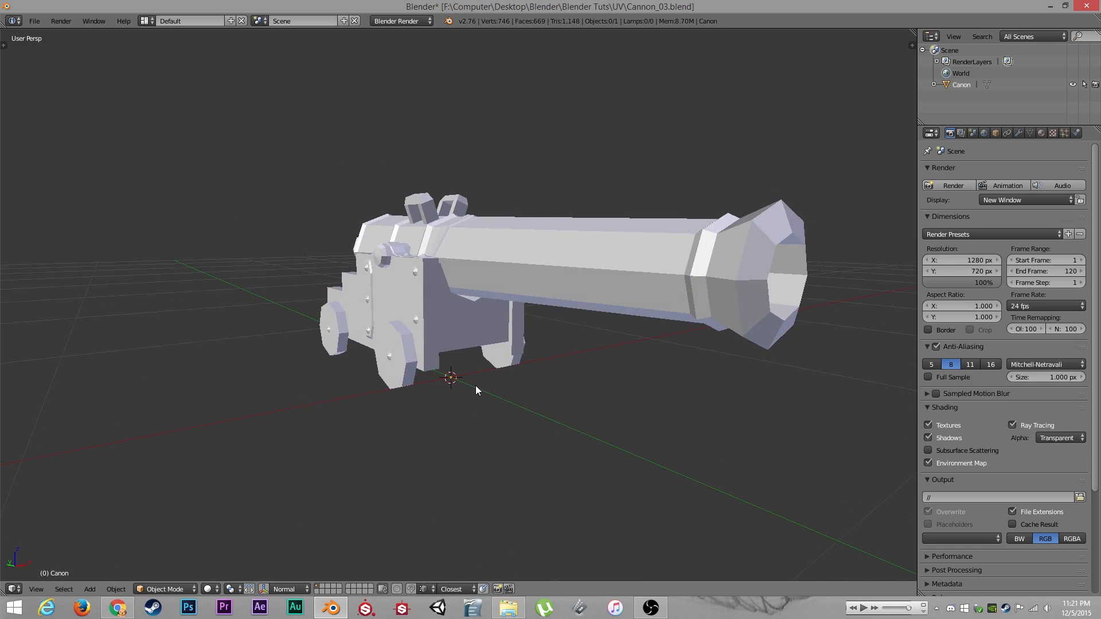
pyautogui.rightClick(426, 311)
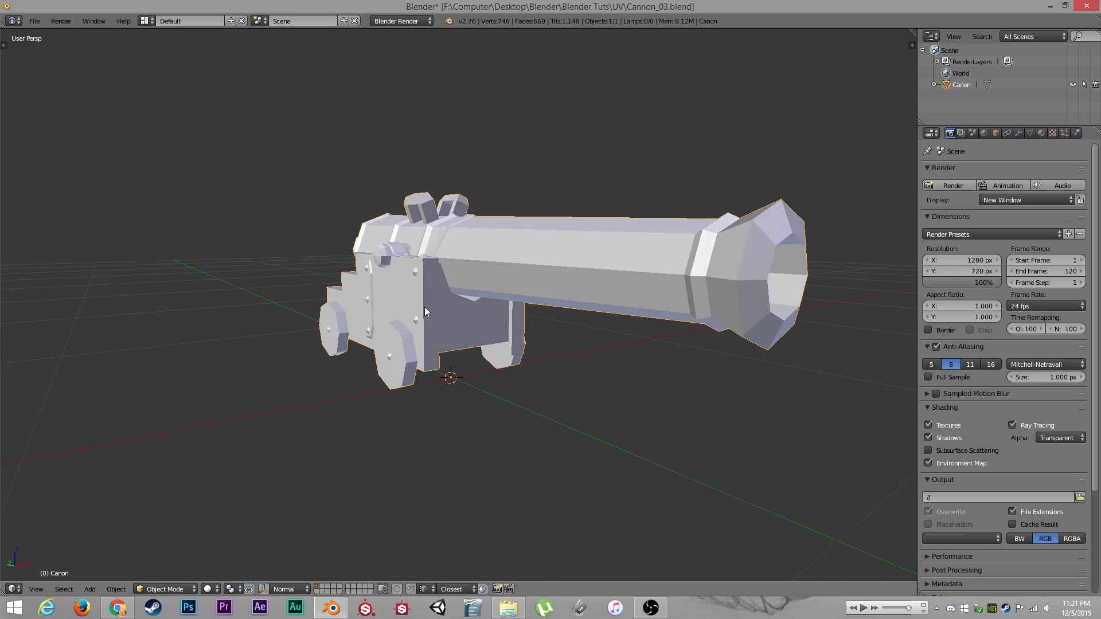
pyautogui.scroll(-2, 427, 315)
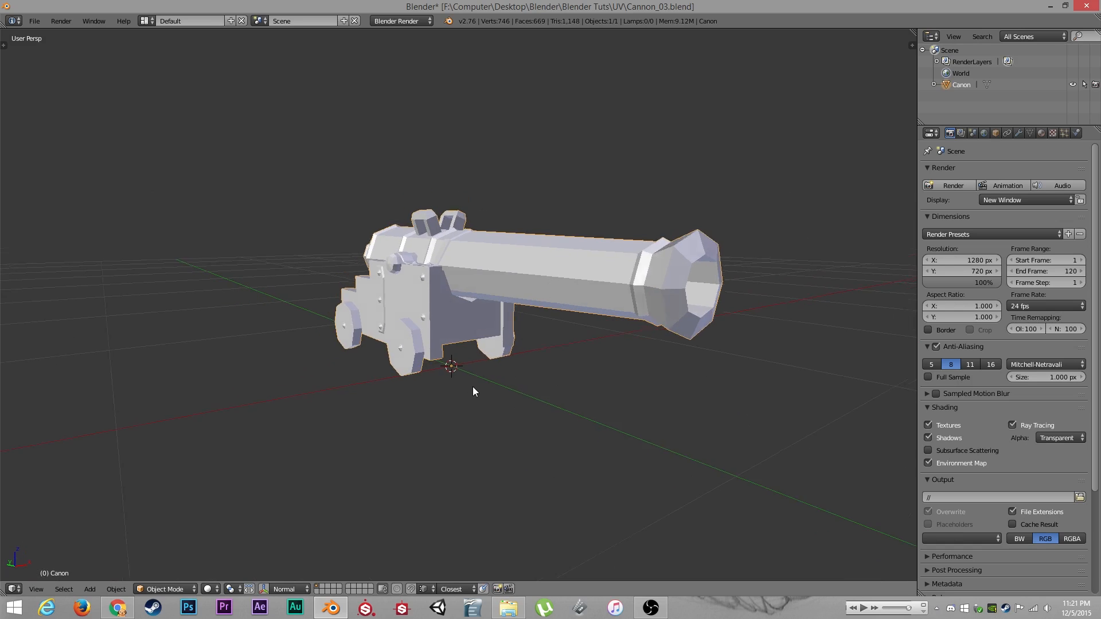
pyautogui.moveTo(472, 386)
pyautogui.mouseDown(button='middle')
pyautogui.moveTo(484, 384)
pyautogui.moveTo(469, 386)
pyautogui.mouseUp(button='middle')
pyautogui.press('a')
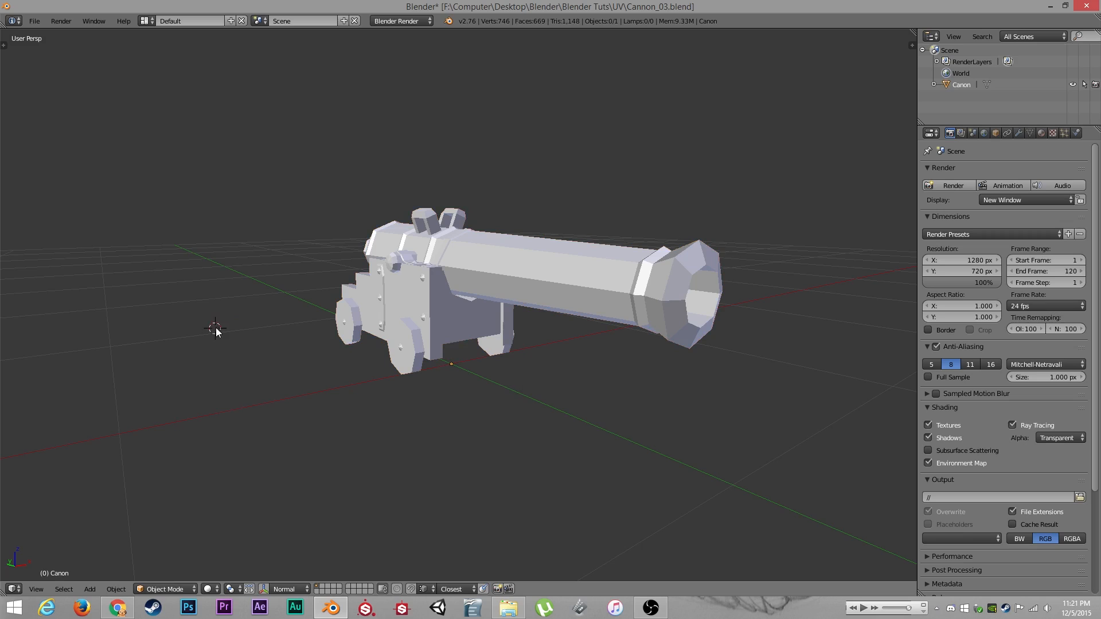
pyautogui.hotkey('shift', 'c')
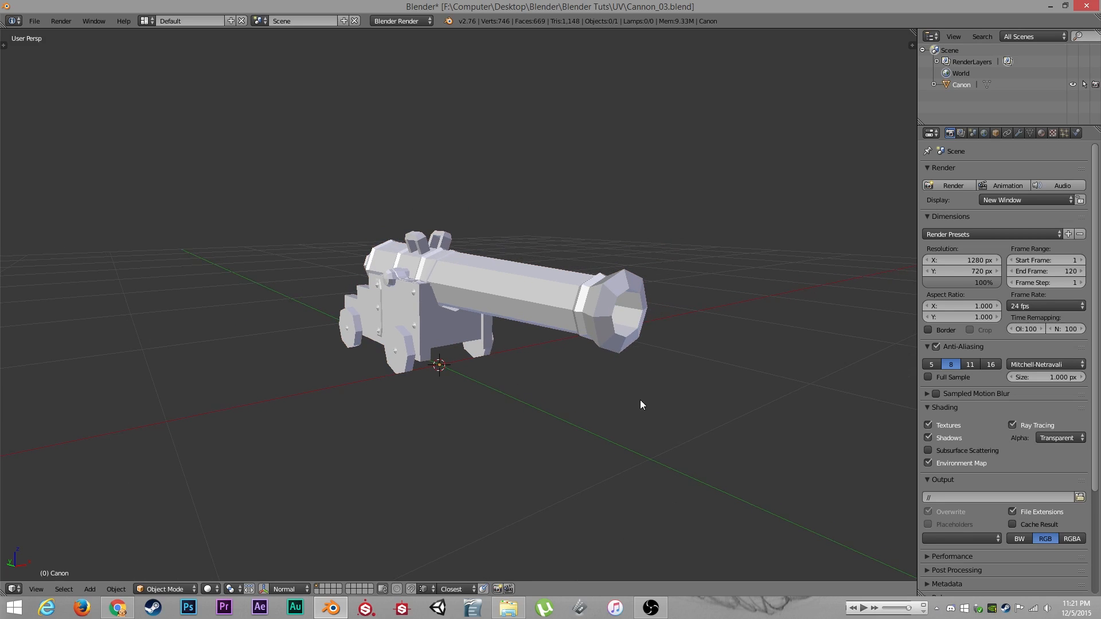
# Turn on the Screencast Keys display for the 3D view
pyautogui.press('n')
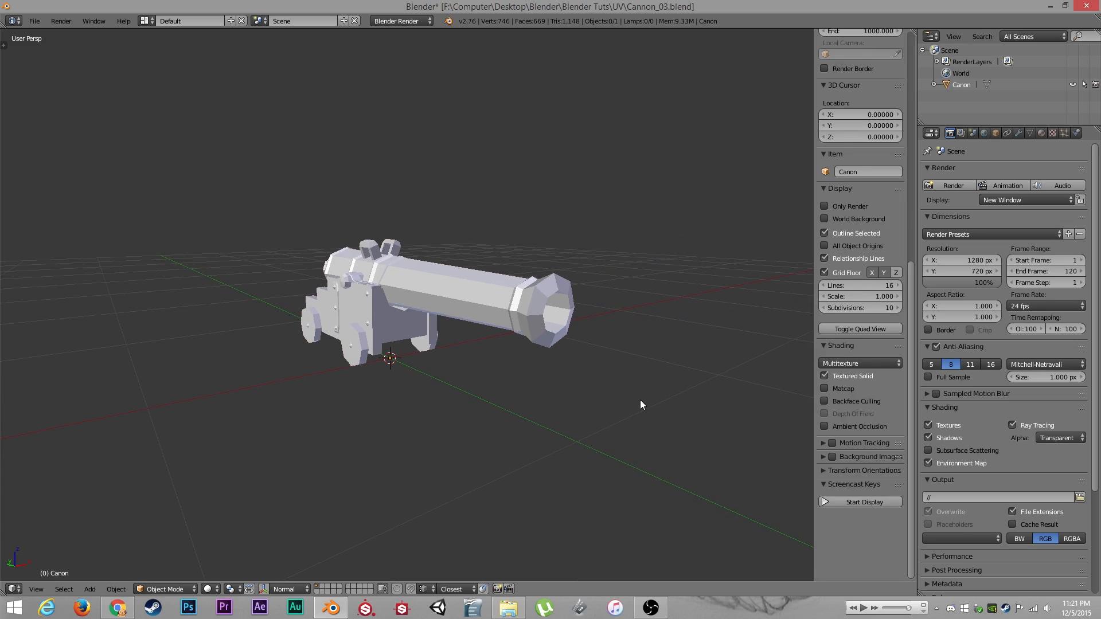
pyautogui.click(858, 502)
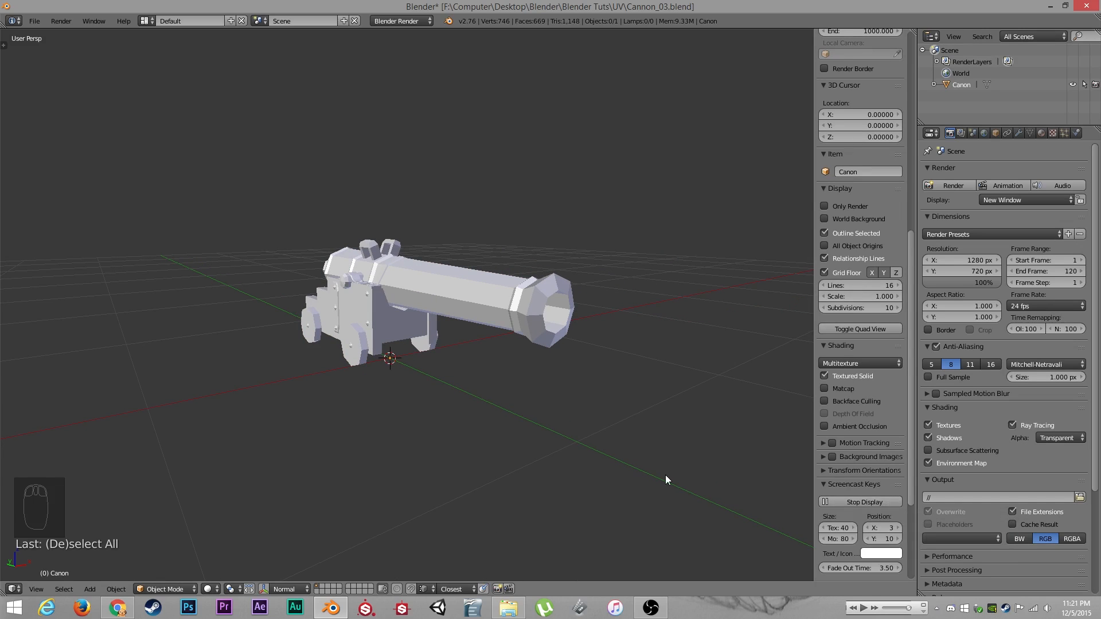
pyautogui.press('n')
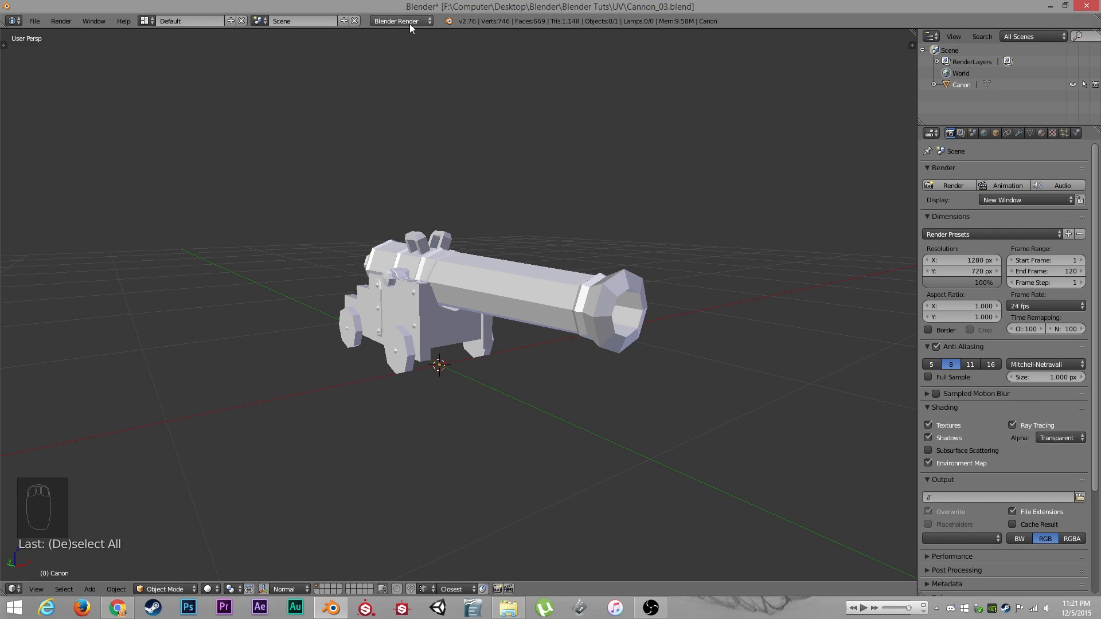
pyautogui.press('n')
pyautogui.press('n')
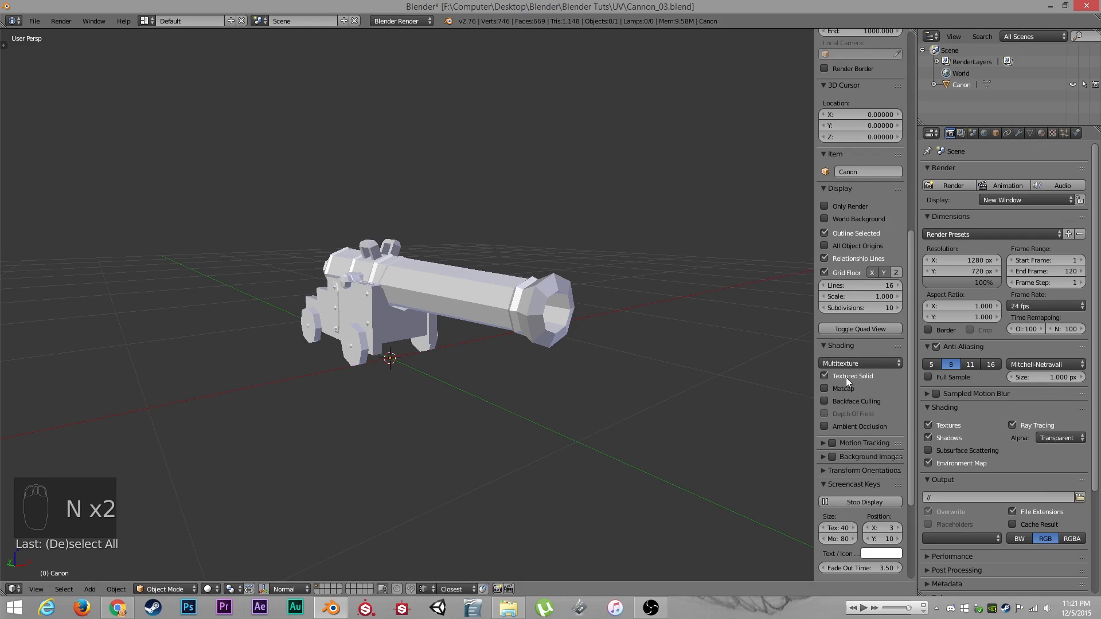
pyautogui.press('n')
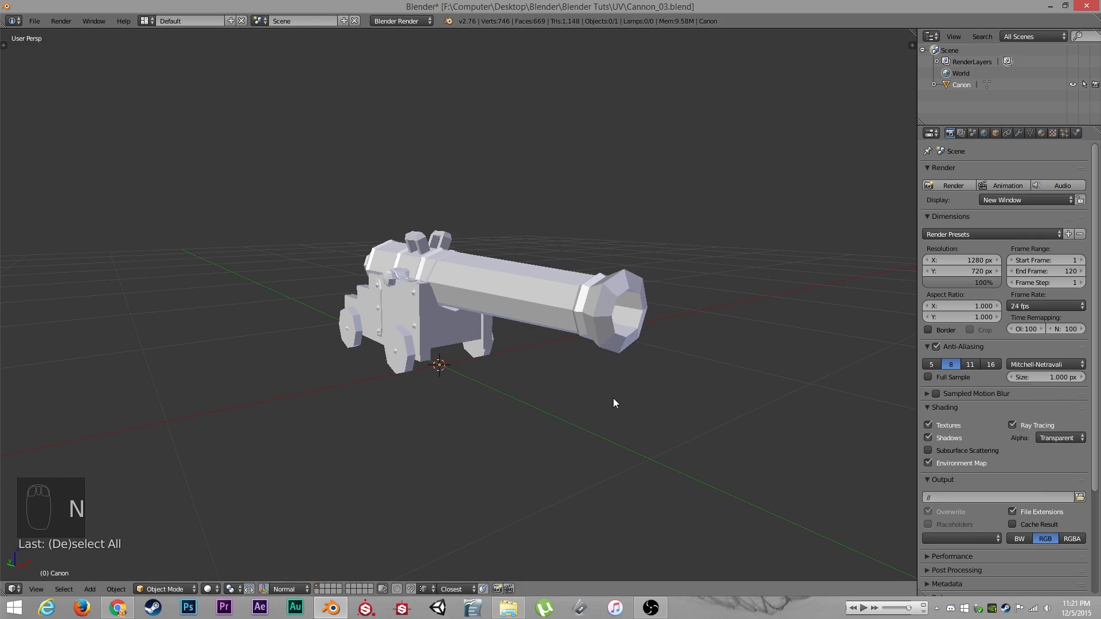
# Inspect the cannon from the side and front, and view the Low Poly Pirate Cannon page on Blend Swap in Chrome for reference
pyautogui.click(518, 313)
pyautogui.moveTo(356, 392); pyautogui.dragTo(464, 424, button='middle')
pyautogui.press('a')
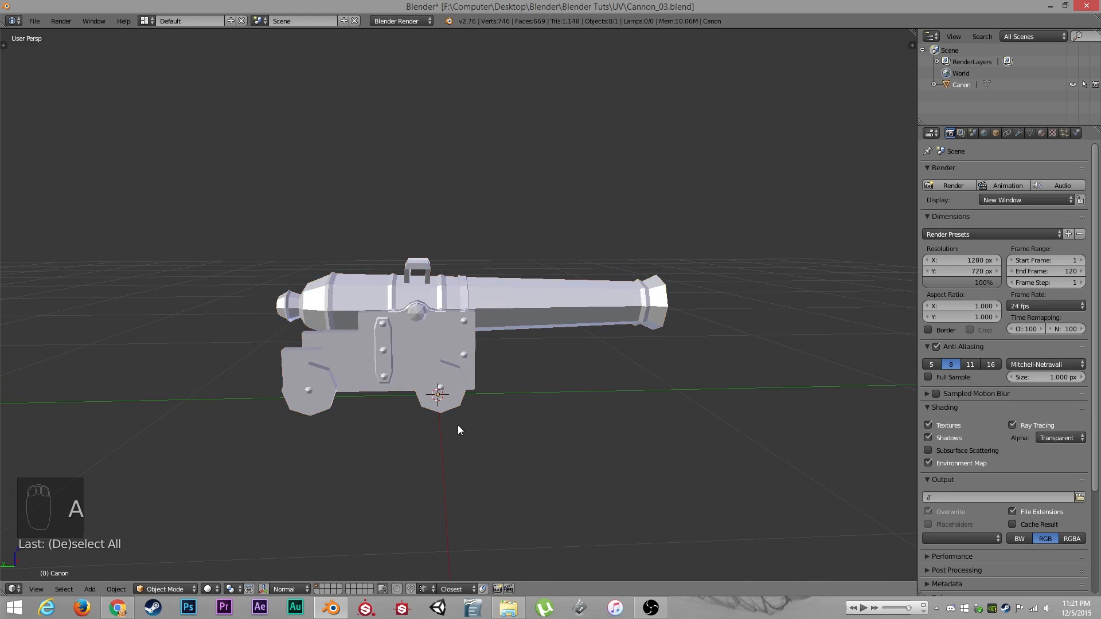
pyautogui.moveTo(555, 410)
pyautogui.mouseDown(button='middle')
pyautogui.moveTo(455, 434)
pyautogui.moveTo(446, 367)
pyautogui.moveTo(454, 283)
pyautogui.moveTo(475, 338)
pyautogui.moveTo(383, 352)
pyautogui.moveTo(446, 279)
pyautogui.moveTo(445, 347)
pyautogui.moveTo(549, 341)
pyautogui.moveTo(429, 381)
pyautogui.moveTo(544, 363)
pyautogui.moveTo(501, 393)
pyautogui.moveTo(556, 404)
pyautogui.mouseUp(button='middle')
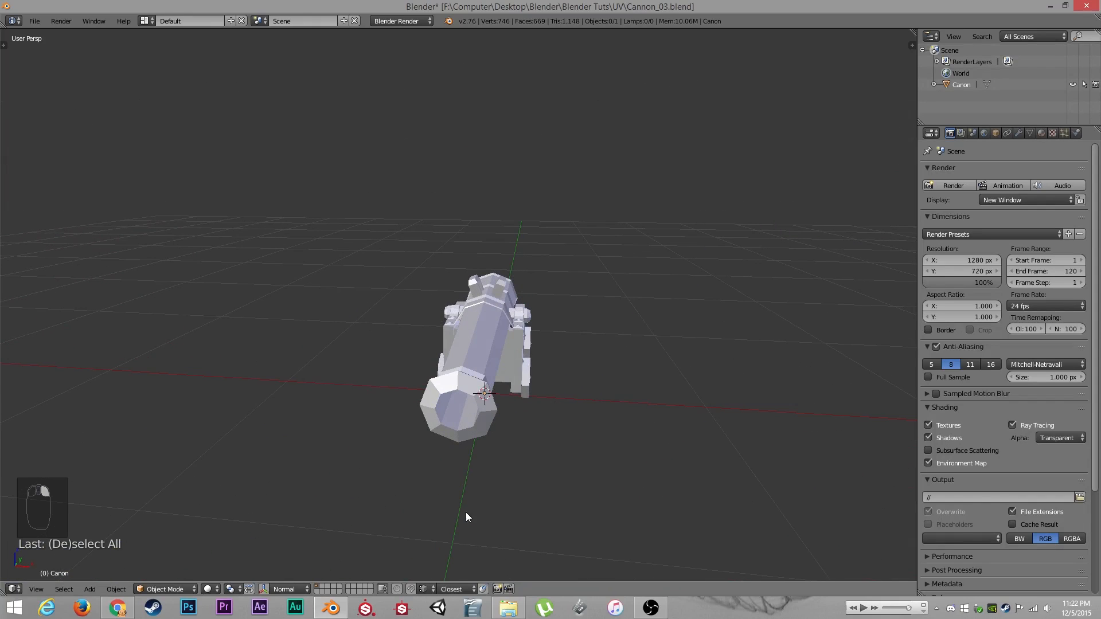
pyautogui.moveTo(466, 513); pyautogui.dragTo(508, 450, button='middle')
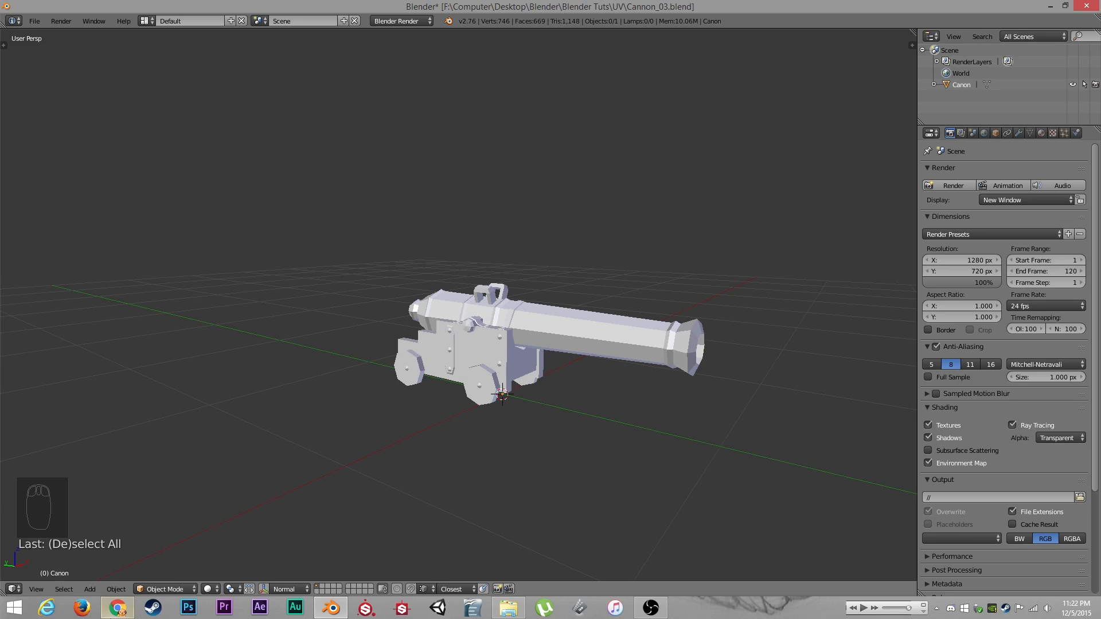
pyautogui.click(119, 609)
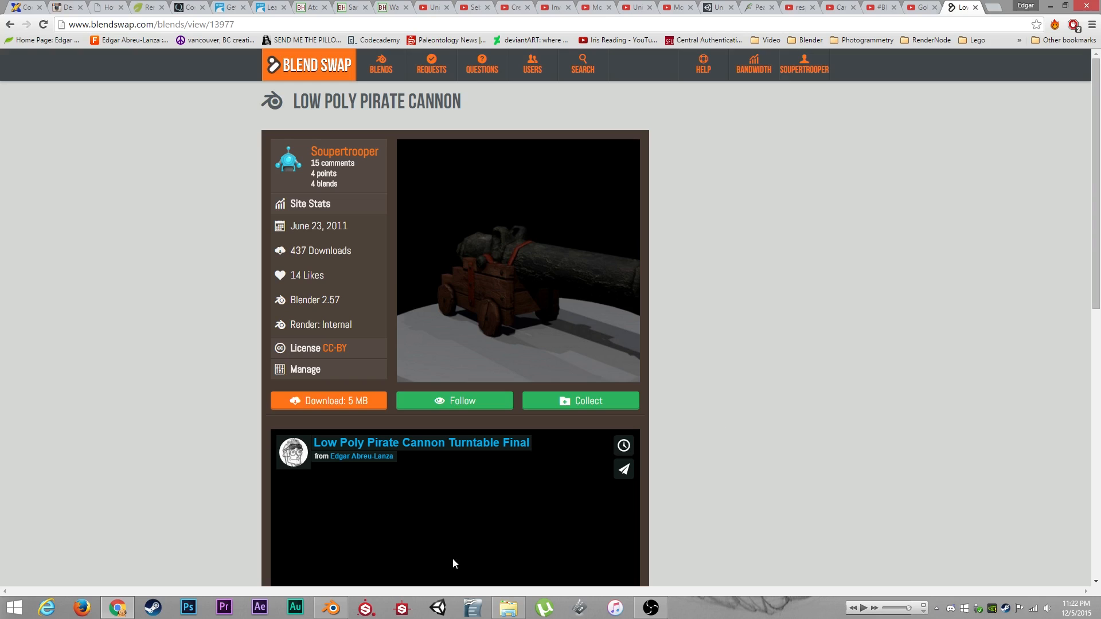
pyautogui.click(332, 608)
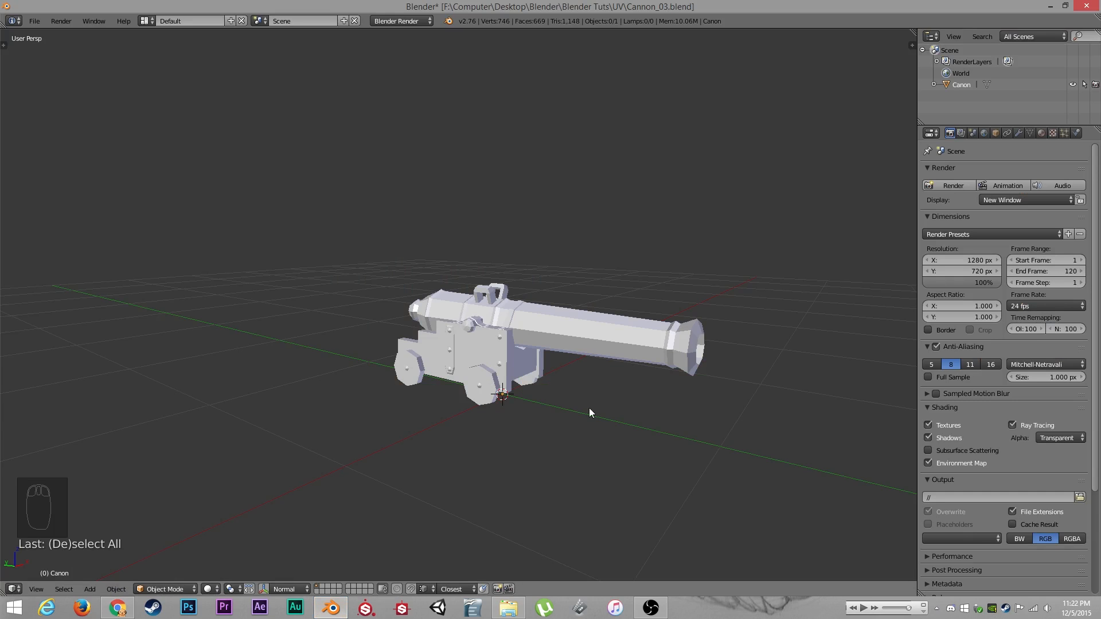
pyautogui.moveTo(565, 414); pyautogui.dragTo(510, 417, button='middle')
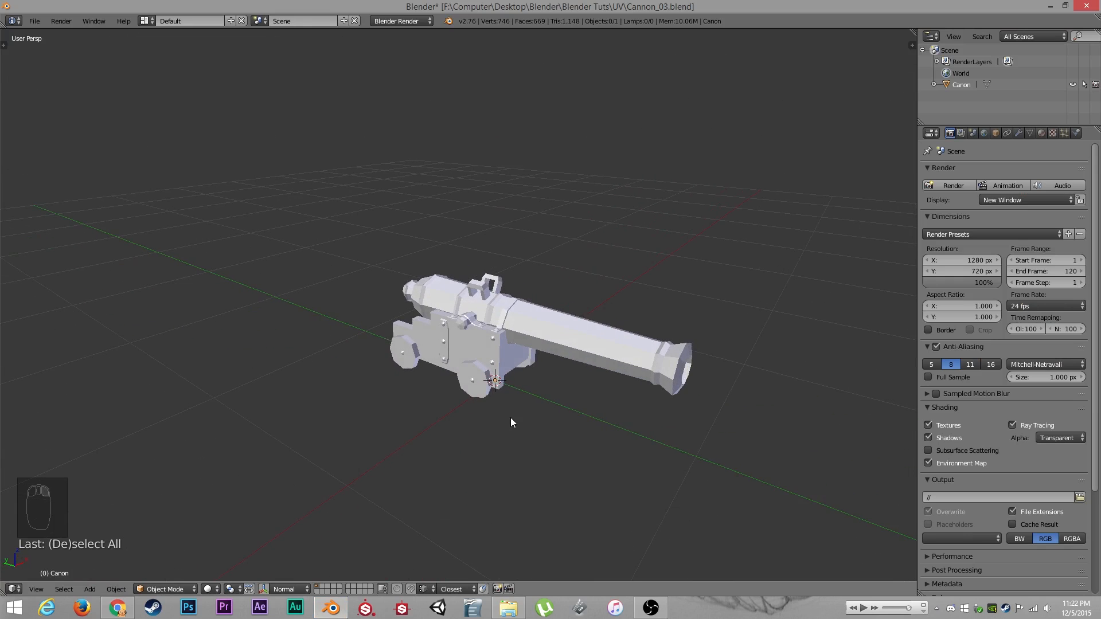
# Enter Edit Mode on the cannon mesh with nothing selected
pyautogui.click(463, 370)
pyautogui.moveTo(463, 375); pyautogui.dragTo(467, 424, button='middle')
pyautogui.press('Tab')
pyautogui.press('a')
pyautogui.press('a')
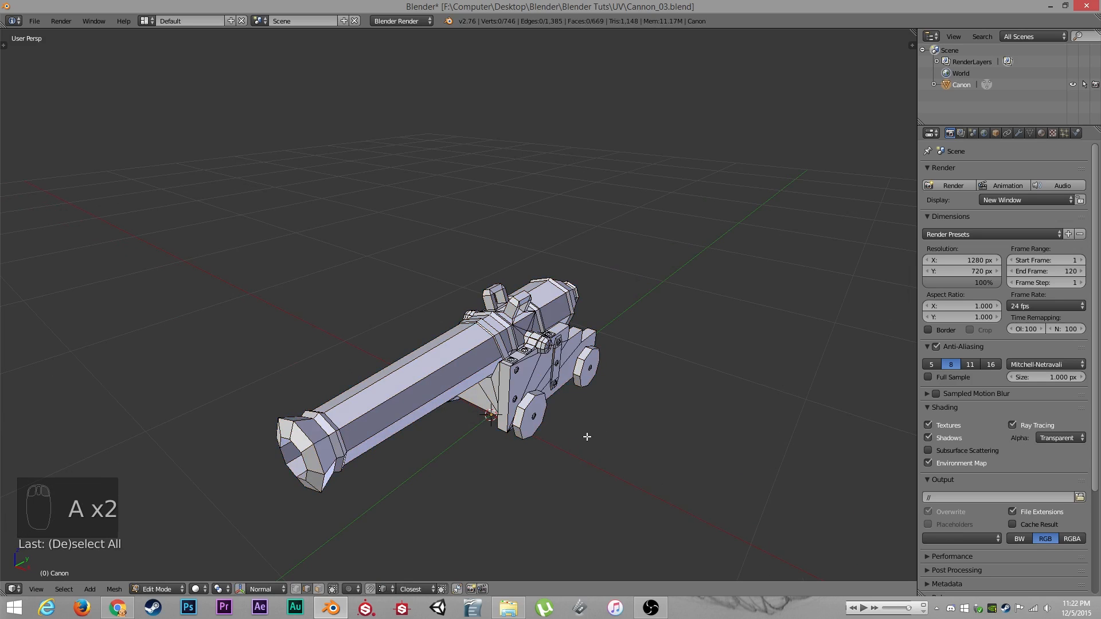
# Isolate the linked barrel geometry by hiding all other mesh parts, and inspect it from several sides
pyautogui.moveTo(579, 442); pyautogui.dragTo(434, 388, button='middle')
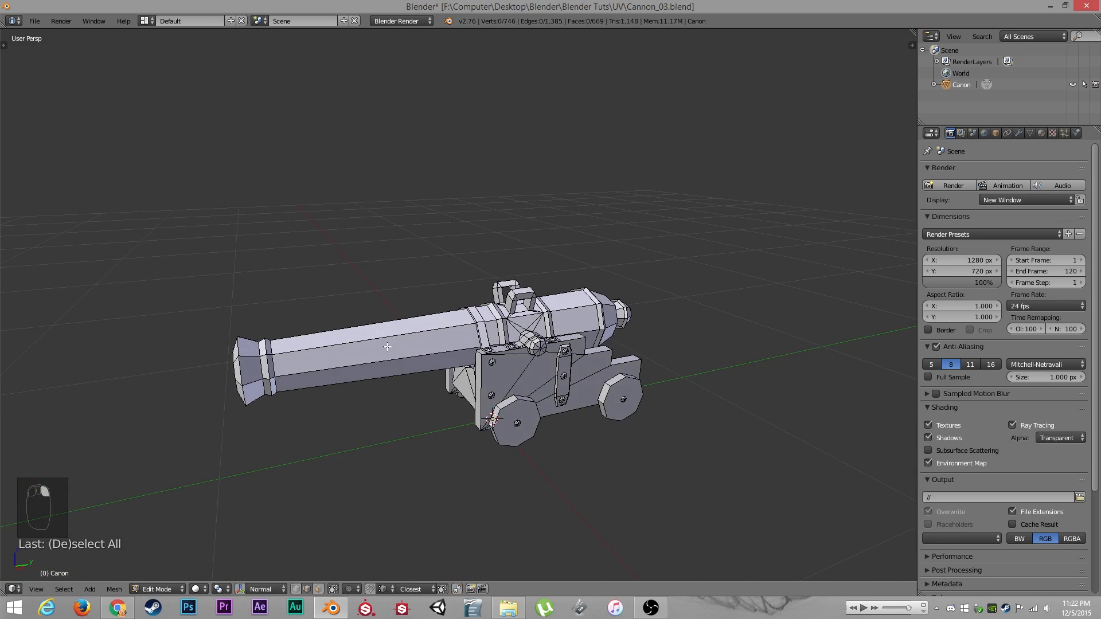
pyautogui.press('l')
pyautogui.moveTo(387, 346); pyautogui.dragTo(569, 252, button='middle')
pyautogui.hotkey('ctrl', 'i')
pyautogui.press('h')
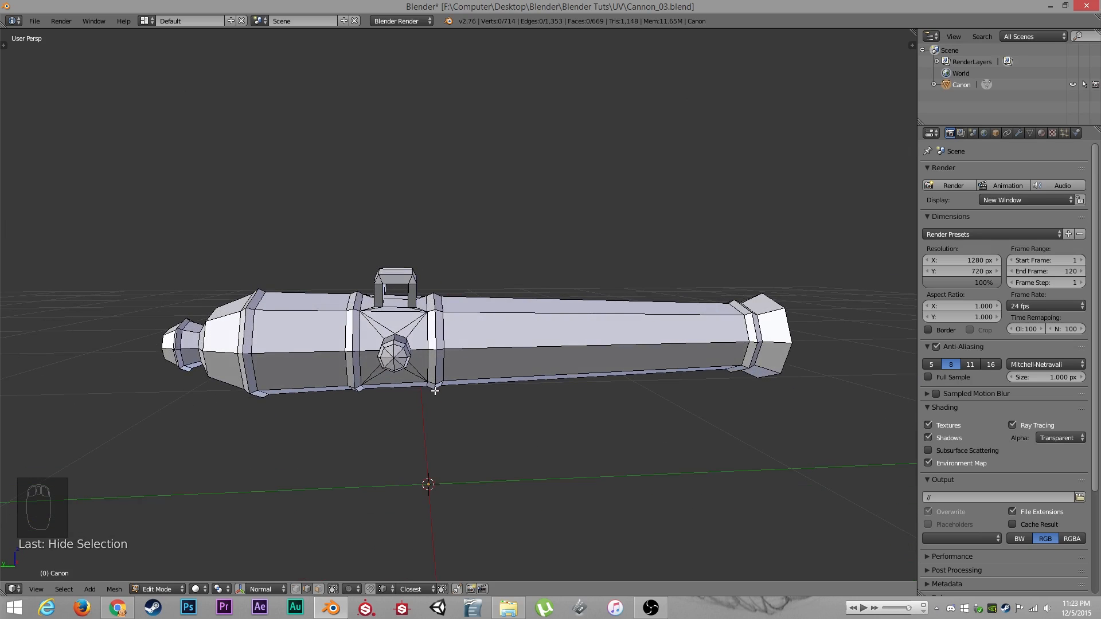
pyautogui.moveTo(435, 391); pyautogui.dragTo(466, 391, button='middle')
pyautogui.moveTo(381, 433); pyautogui.dragTo(428, 365, button='middle')
pyautogui.scroll(3, 397, 420)
pyautogui.moveTo(664, 424); pyautogui.dragTo(597, 421, button='middle')
pyautogui.scroll(-4, 580, 423)
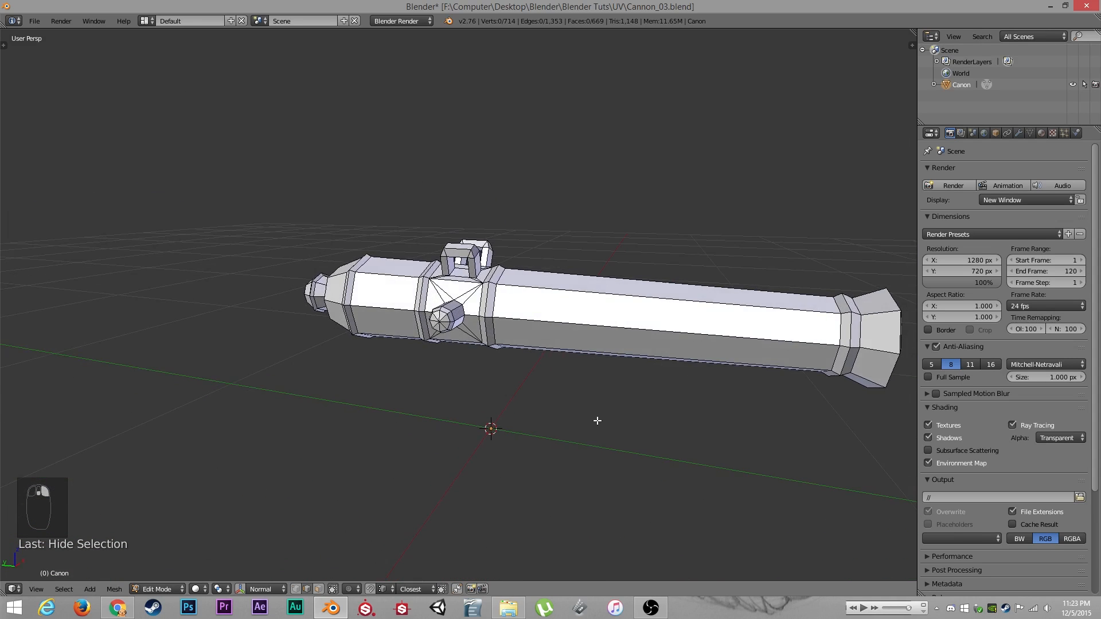
# Reveal the hidden parts of the cannon mesh and clear the selection
pyautogui.hotkey('alt', 'h')
pyautogui.press('a')
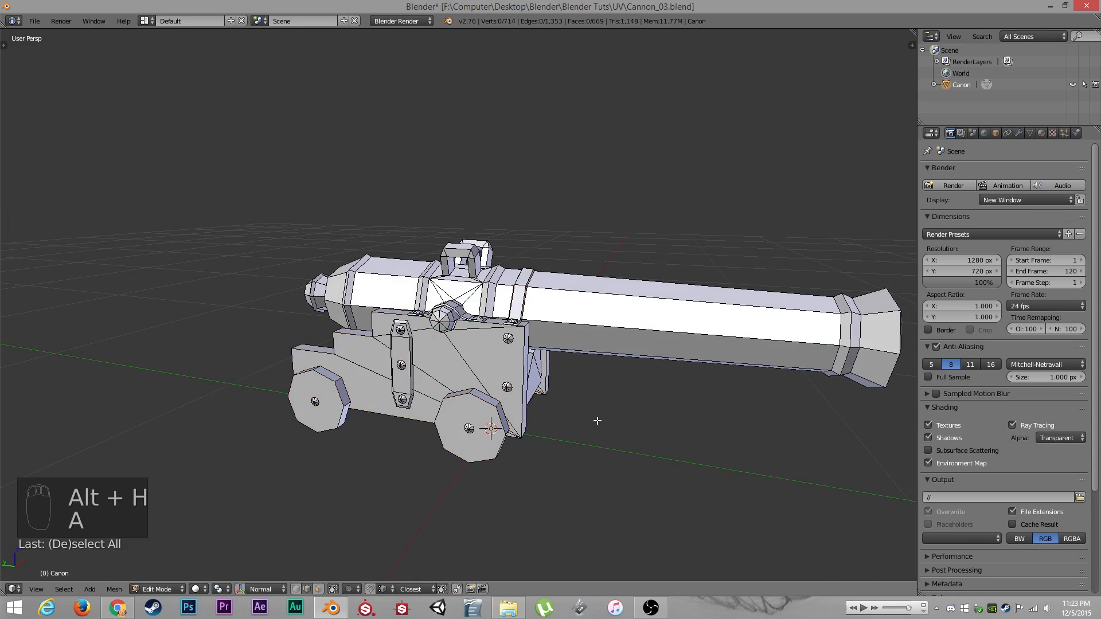
pyautogui.press('n')
pyautogui.press('n')
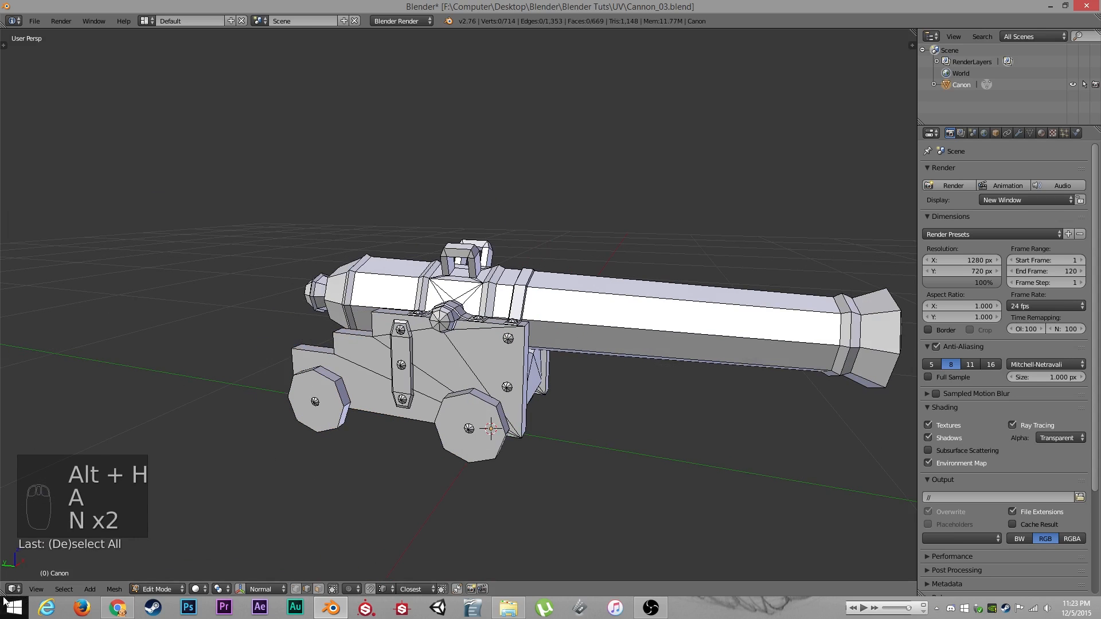
# Split the 3D view vertically and switch the new area to the UV/Image Editor
pyautogui.moveTo(3, 592); pyautogui.dragTo(374, 571)
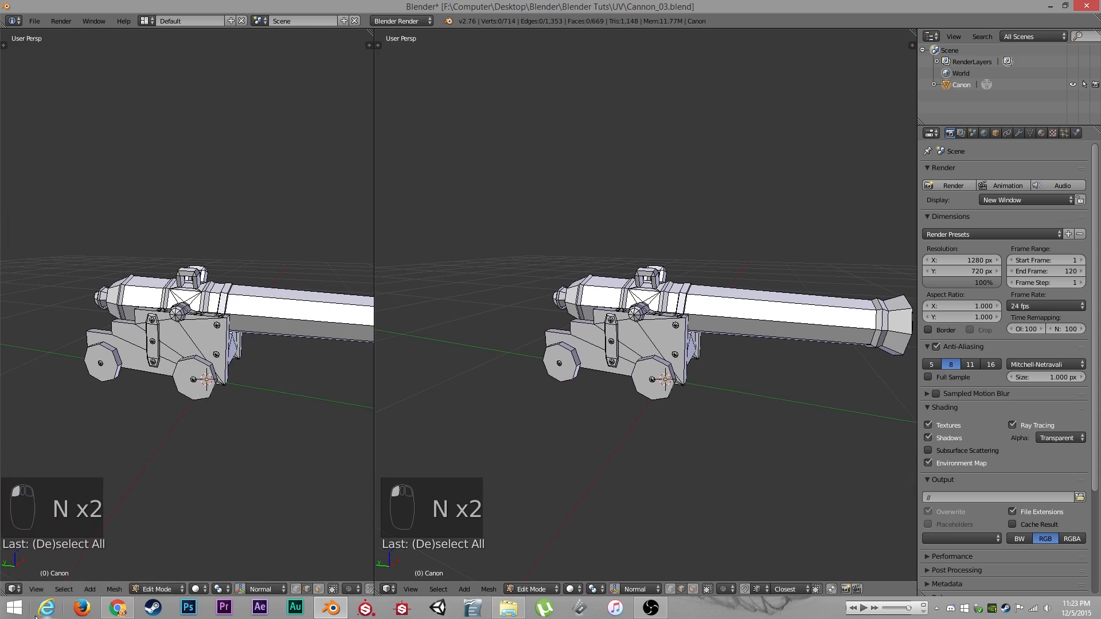
pyautogui.click(14, 589)
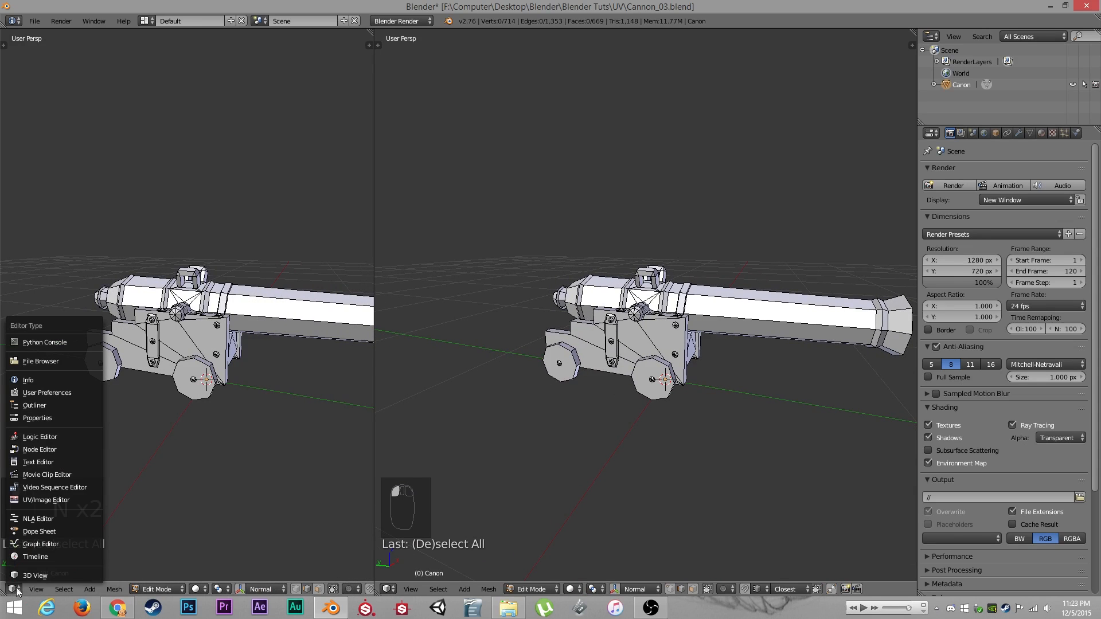
pyautogui.click(45, 498)
pyautogui.click(206, 590)
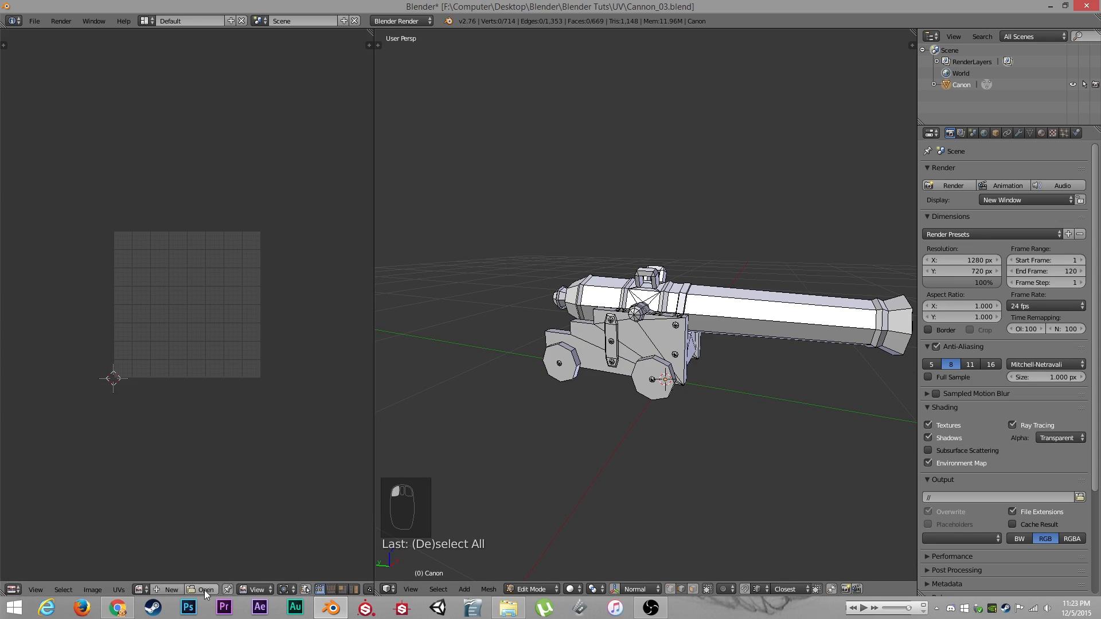
# Select the entire cannon mesh and create a new image named Grid with the UV Grid generated type
pyautogui.scroll(-3, 556, 430)
pyautogui.press('a')
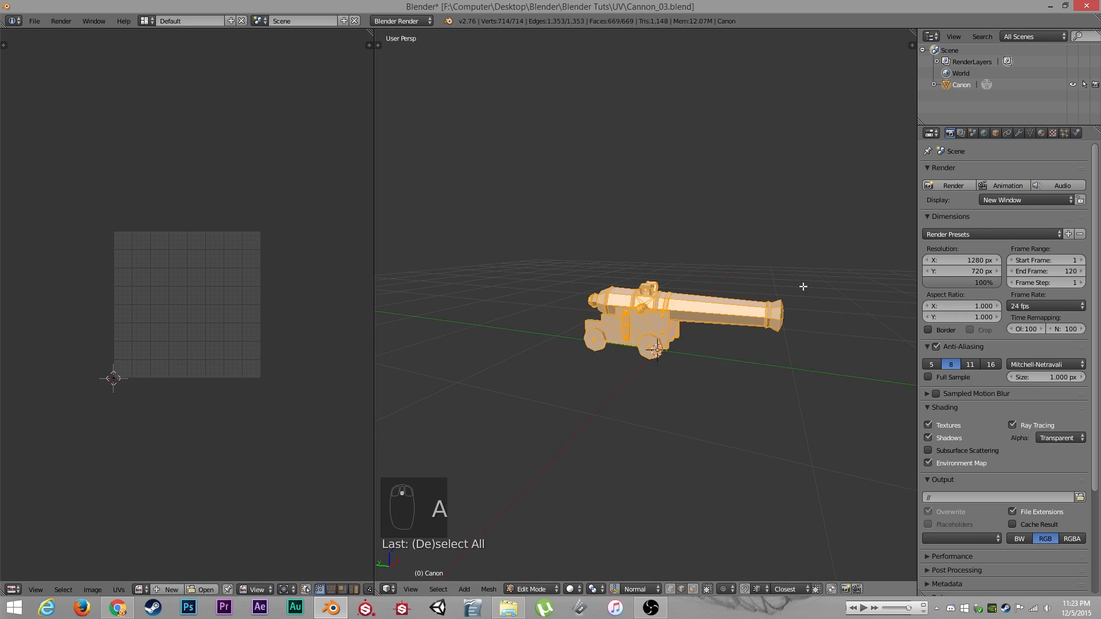
pyautogui.click(160, 589)
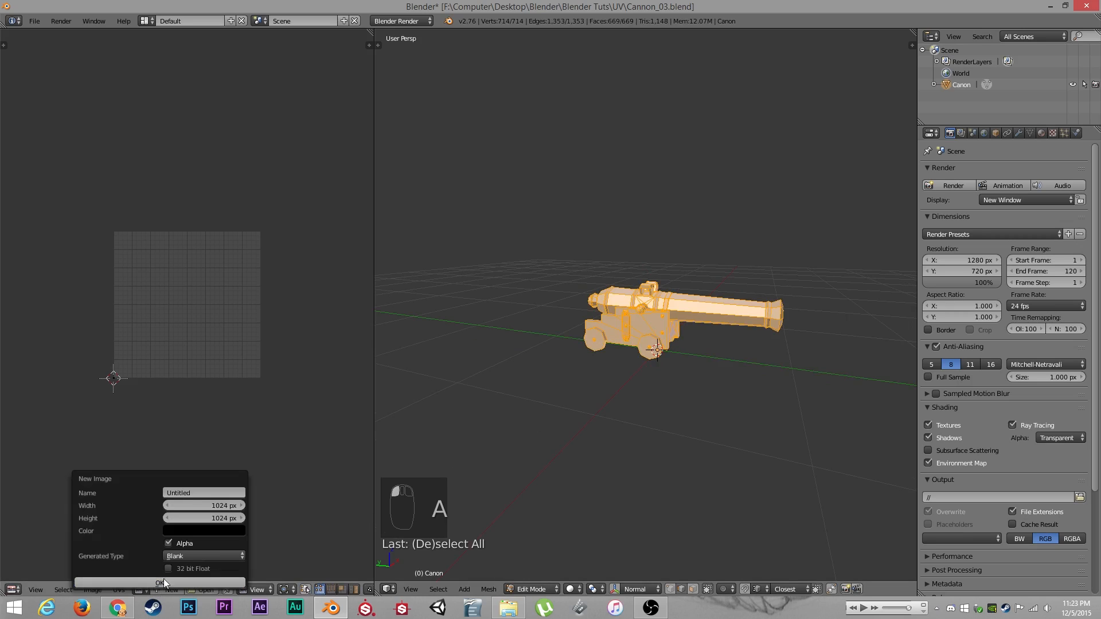
pyautogui.click(179, 553)
pyautogui.click(186, 529)
pyautogui.click(189, 493)
pyautogui.write('Grid')
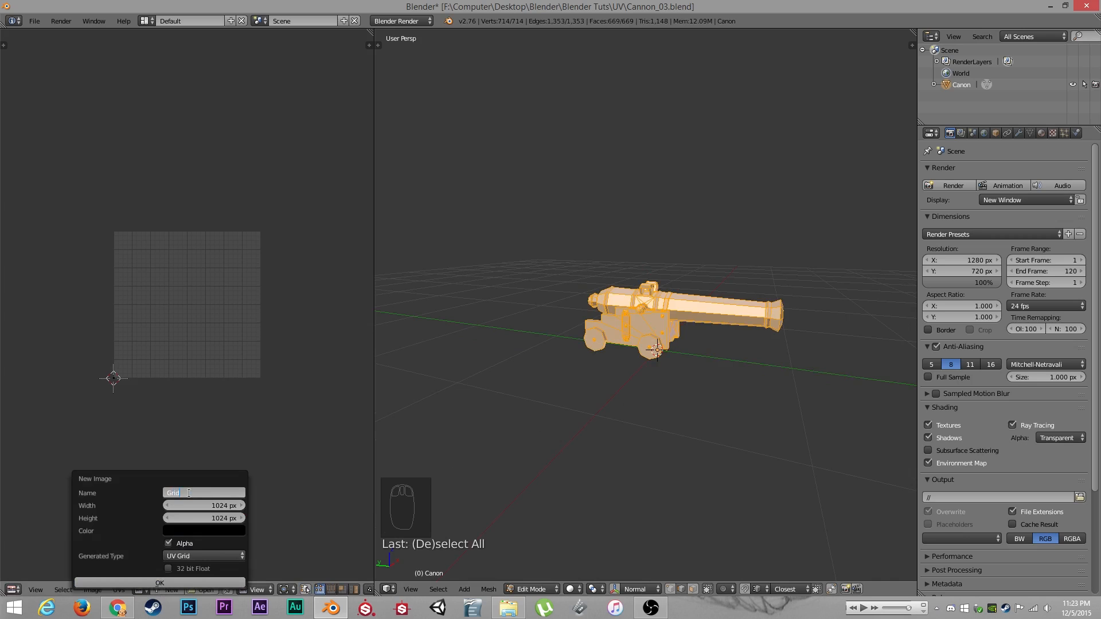
pyautogui.press('Return')
pyautogui.click(149, 576)
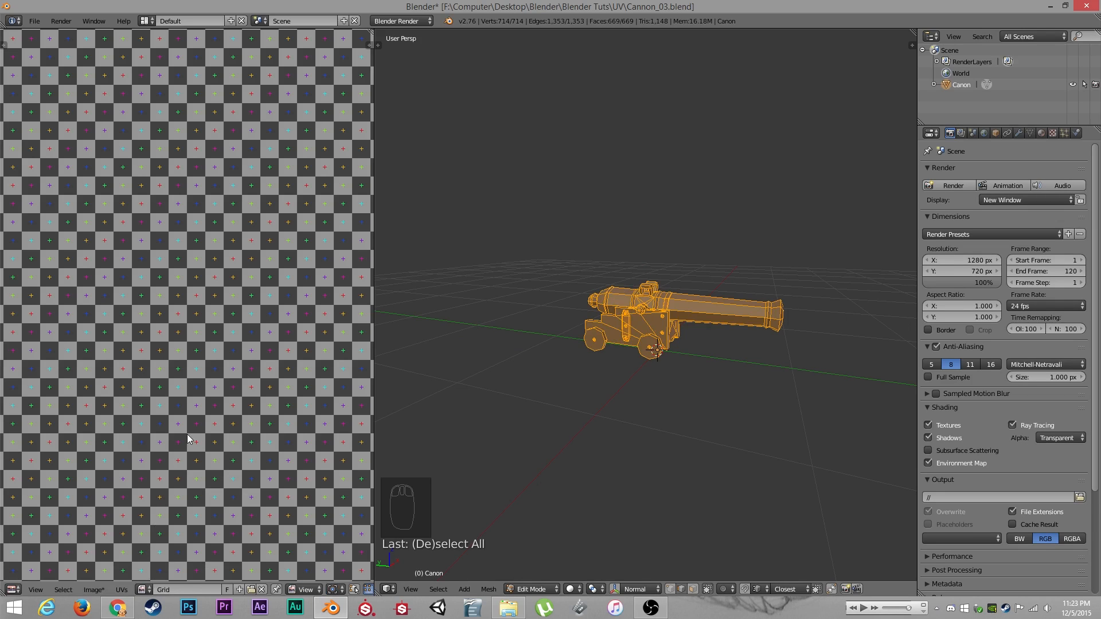
pyautogui.scroll(2, 187, 435)
pyautogui.scroll(1, 187, 434)
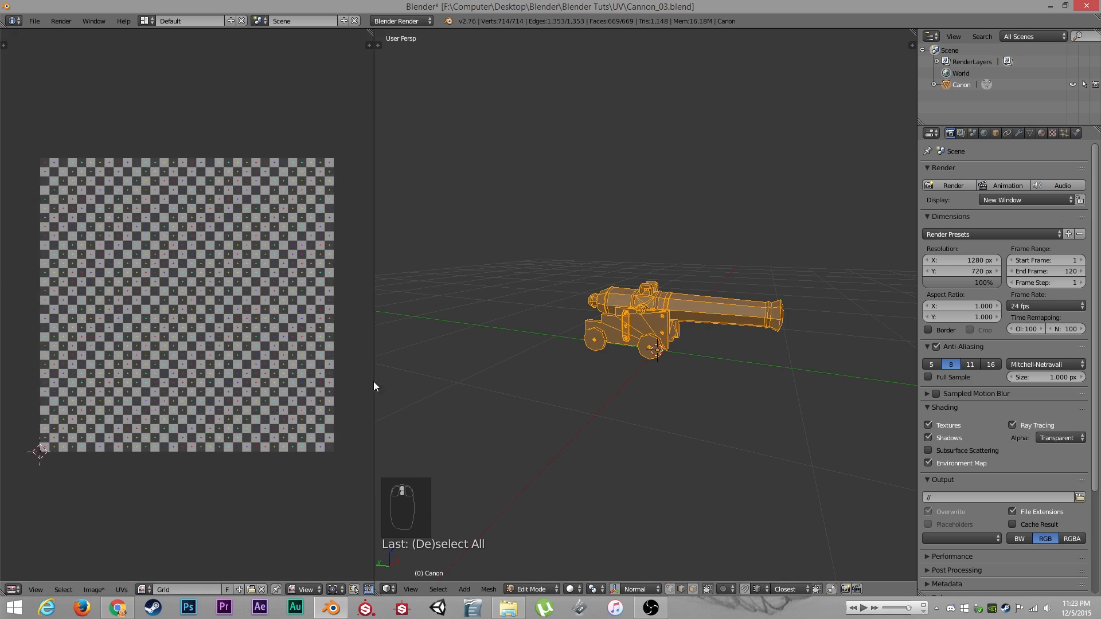
# Switch to Object Mode and check up close how the cannon's surface displays with the grid image assigned
pyautogui.press('Tab')
pyautogui.scroll(5, 607, 451)
pyautogui.keyDown('shift'); pyautogui.moveTo(631, 393); pyautogui.dragTo(594, 338, button='middle'); pyautogui.keyUp('shift')
pyautogui.scroll(2, 594, 337)
pyautogui.scroll(2, 633, 444)
pyautogui.scroll(-2, 633, 445)
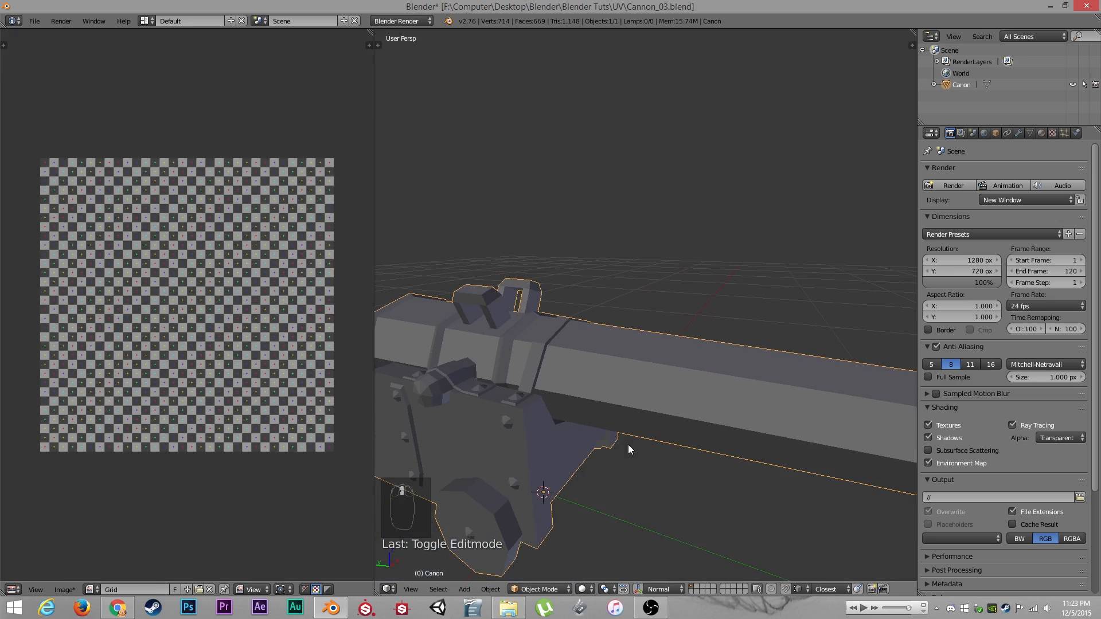
# Return to Edit Mode with the whole cannon mesh selected
pyautogui.press('Tab')
pyautogui.press('a')
pyautogui.press('a')
pyautogui.press('a')
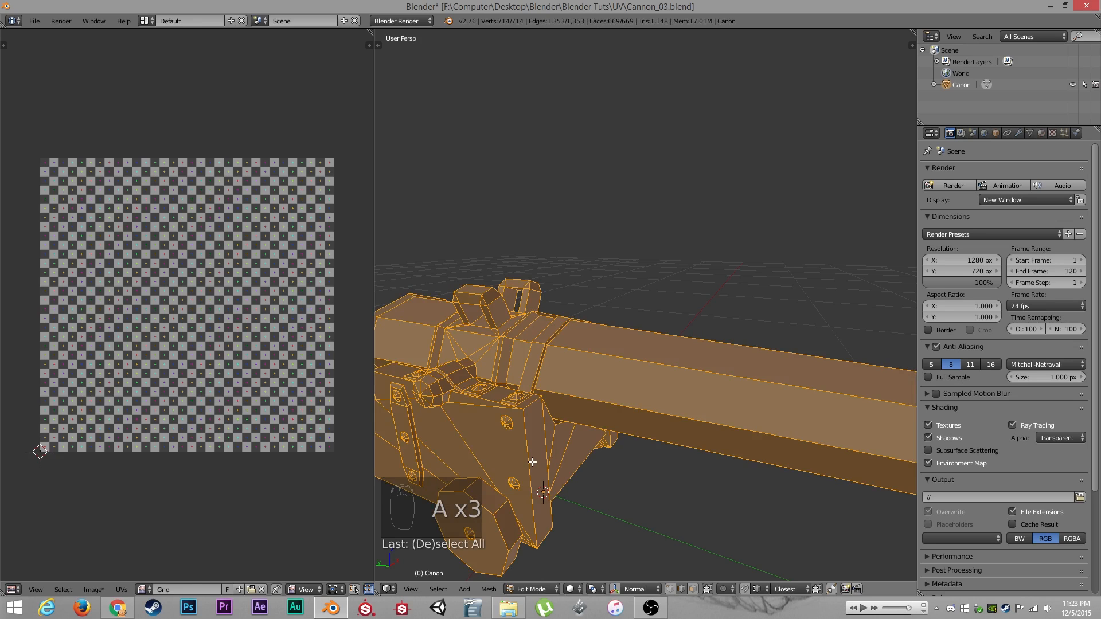
pyautogui.scroll(-4, 533, 462)
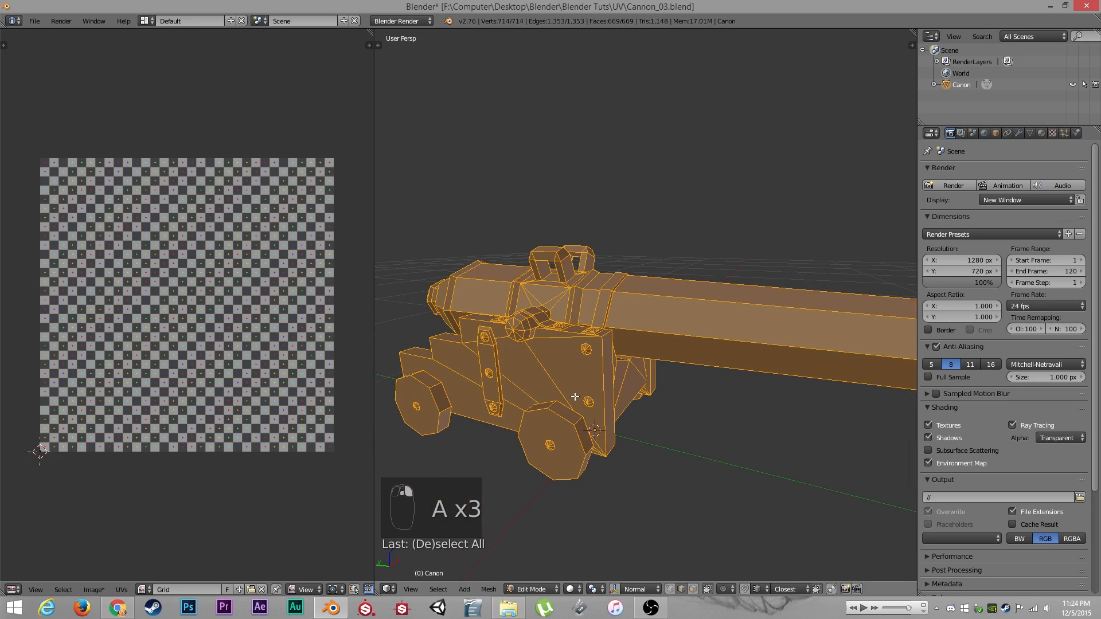
# Assign the Grid image to the whole cannon, and again with only the linked barrel mesh selected
pyautogui.click(143, 590)
pyautogui.click(179, 485)
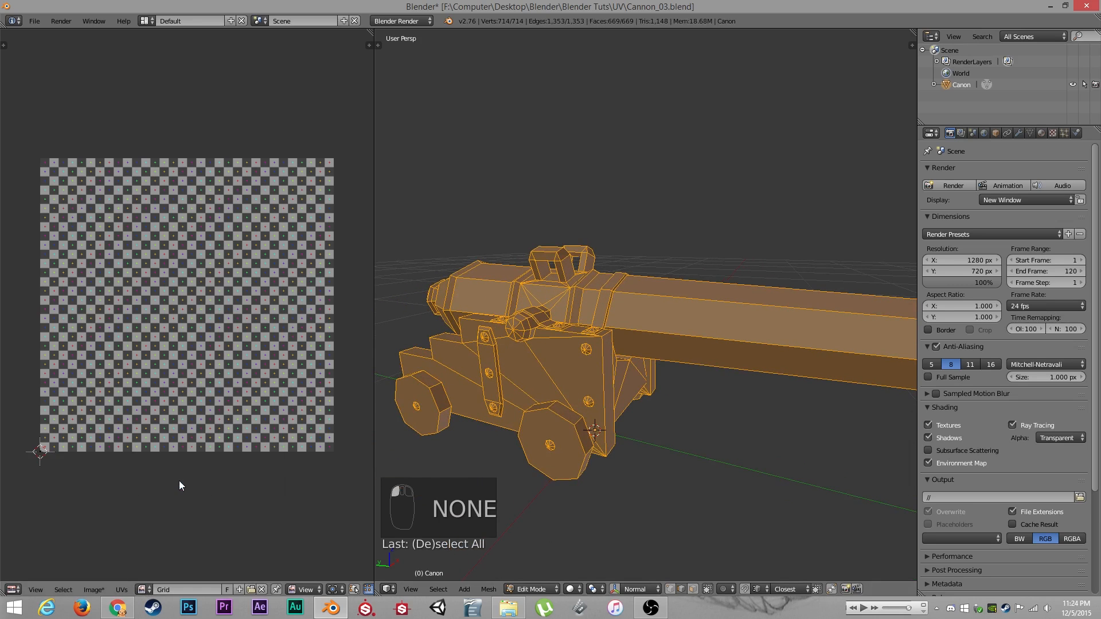
pyautogui.moveTo(578, 437)
pyautogui.mouseDown(button='right')
pyautogui.moveTo(661, 424)
pyautogui.moveTo(591, 442)
pyautogui.mouseUp(button='right')
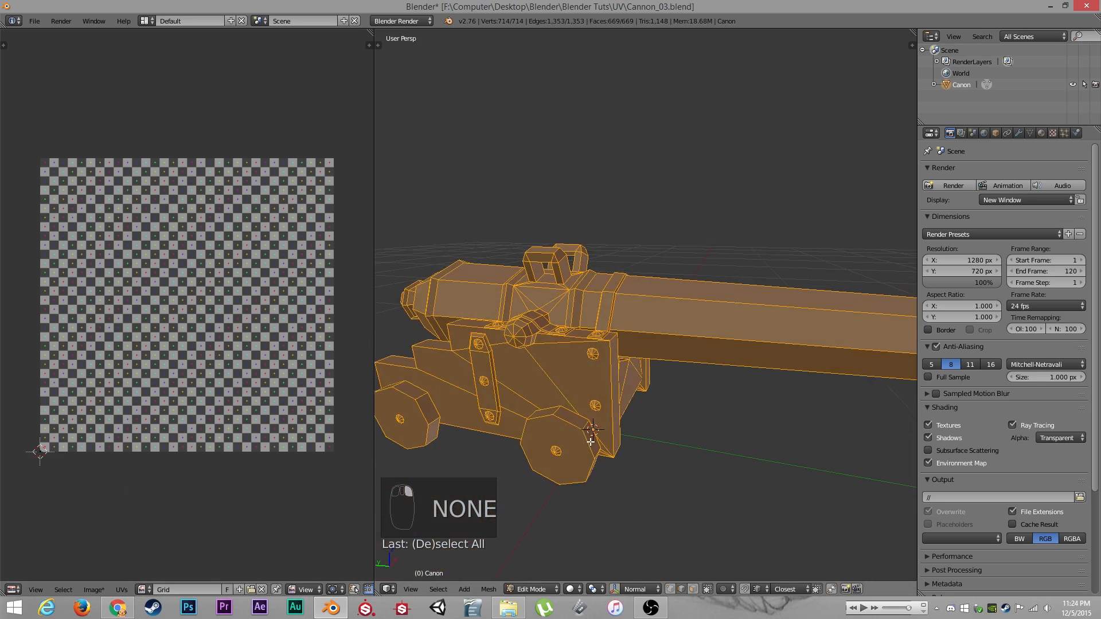
pyautogui.press('a')
pyautogui.press('l')
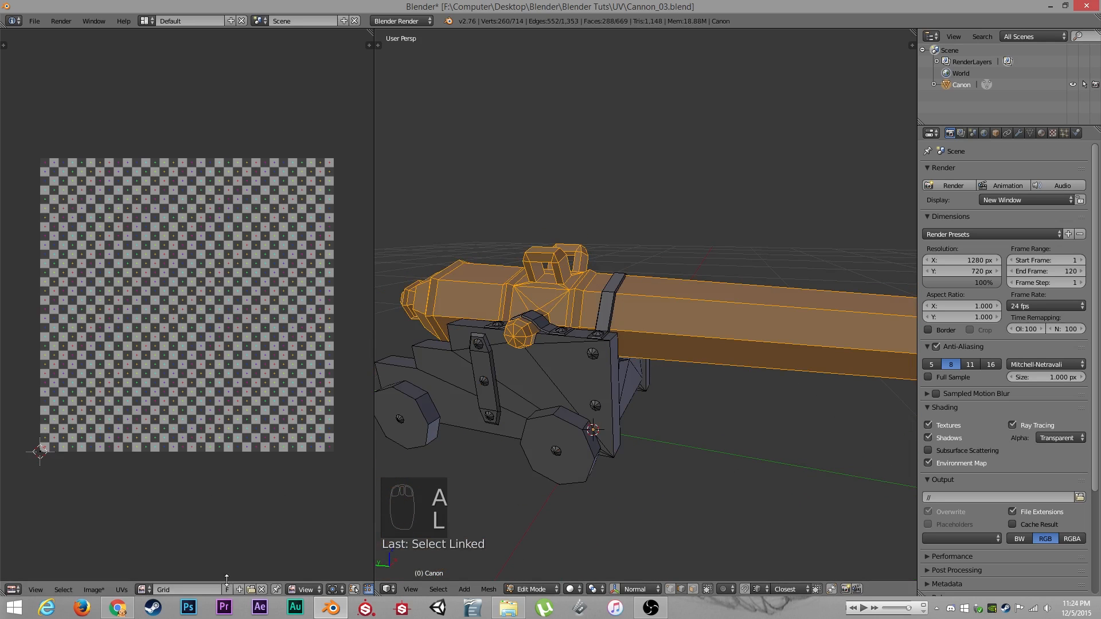
pyautogui.click(143, 589)
pyautogui.click(178, 486)
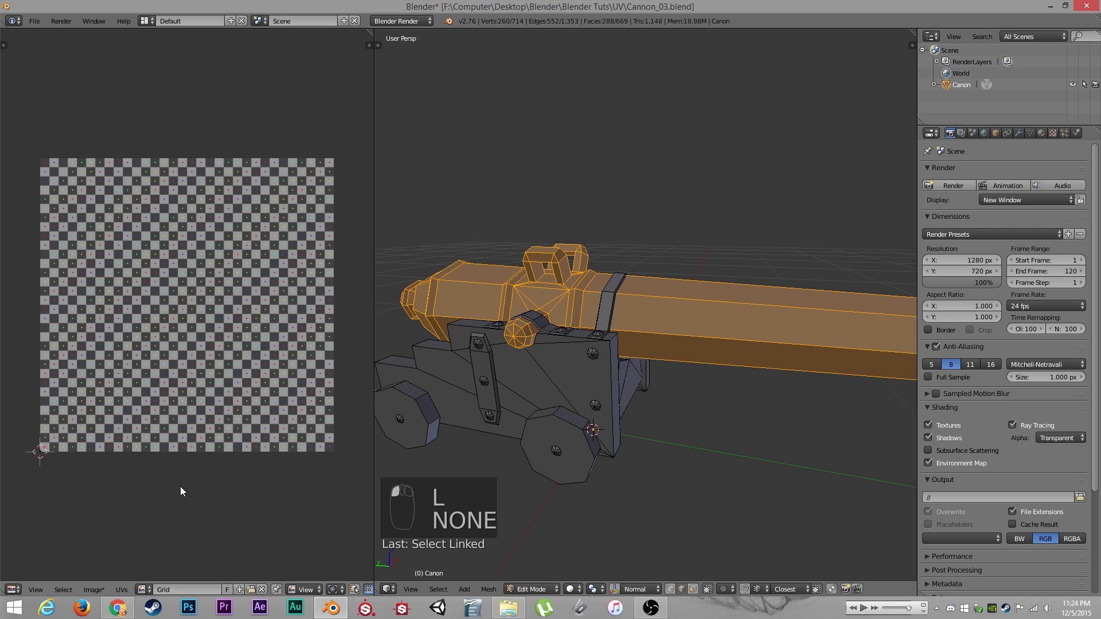
# Check the cannon in Object Mode, and back in Edit Mode hide everything except the barrel
pyautogui.press('Tab')
pyautogui.keyDown('shift'); pyautogui.moveTo(668, 408); pyautogui.dragTo(634, 401, button='right'); pyautogui.keyUp('shift')
pyautogui.moveTo(634, 400); pyautogui.dragTo(608, 369, button='middle')
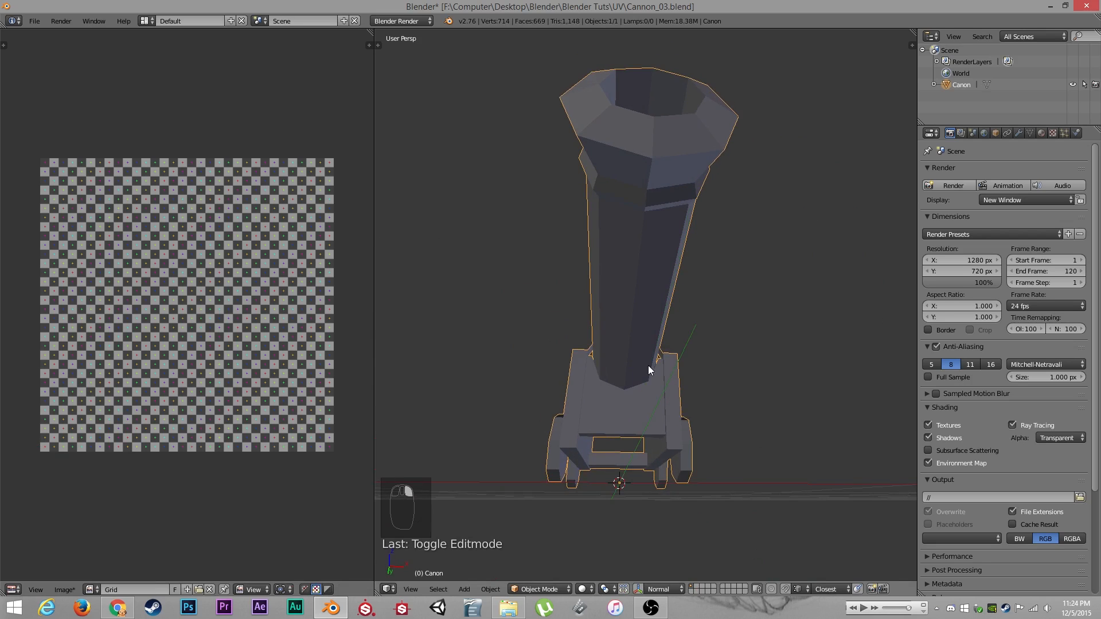
pyautogui.press('Tab')
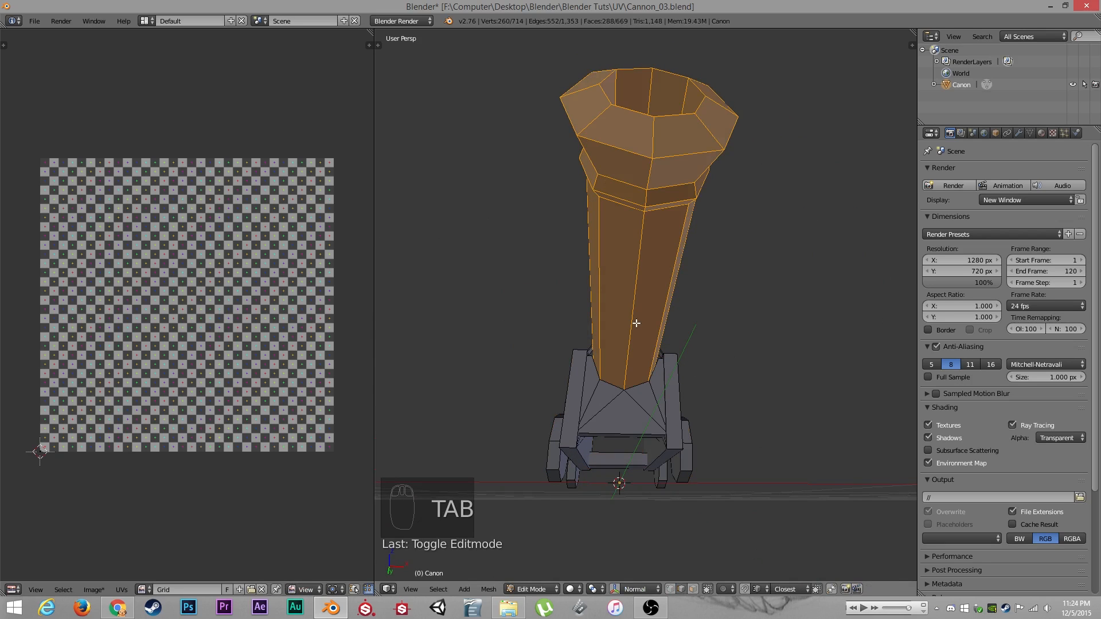
pyautogui.hotkey('ctrl', 'i')
pyautogui.press('h')
# Select the barrel's lengthwise edge loop and deselect its edges running along the top of the barrel
pyautogui.moveTo(637, 322); pyautogui.dragTo(707, 354, button='middle')
pyautogui.keyDown('alt'); pyautogui.rightClick(650, 318); pyautogui.keyUp('alt')
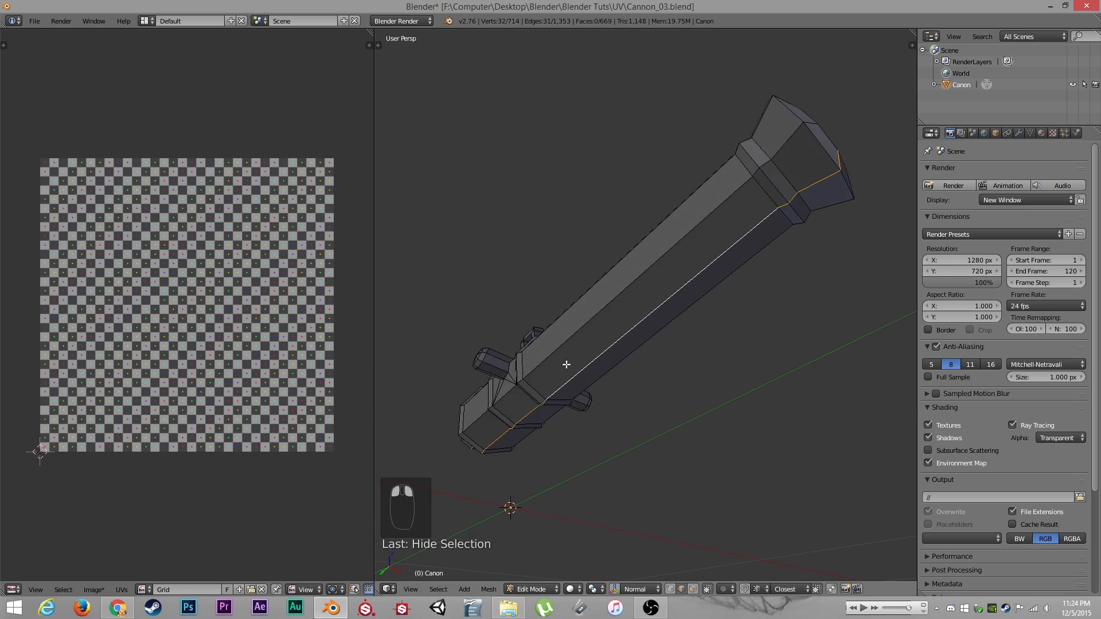
pyautogui.moveTo(566, 364); pyautogui.dragTo(483, 430, button='middle')
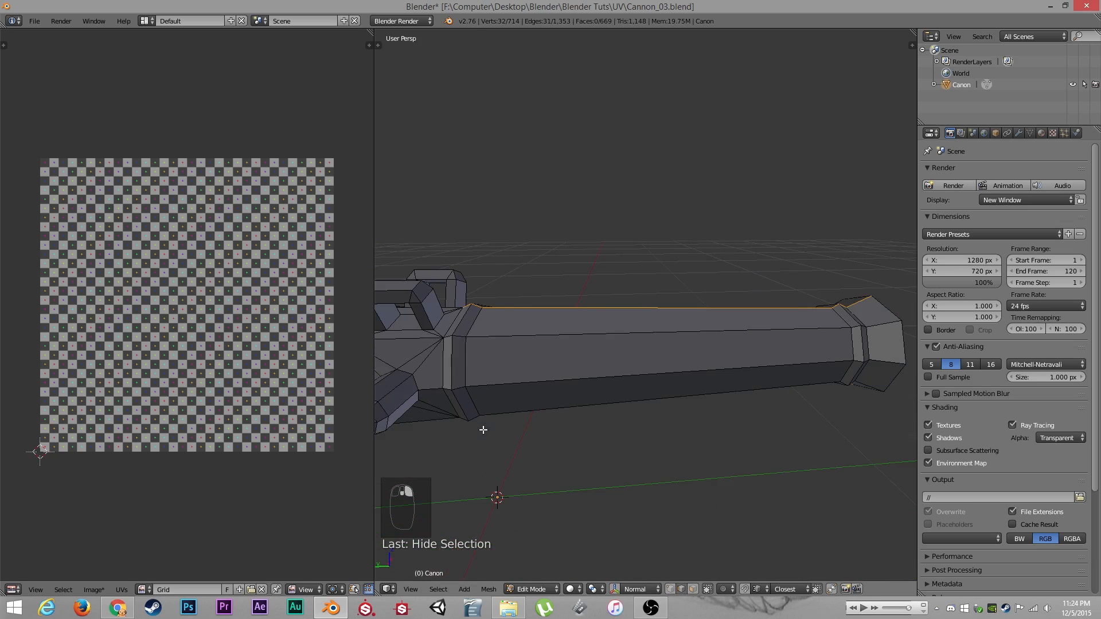
pyautogui.press('b')
pyautogui.moveTo(437, 285); pyautogui.dragTo(608, 371, button='middle')
pyautogui.press('b')
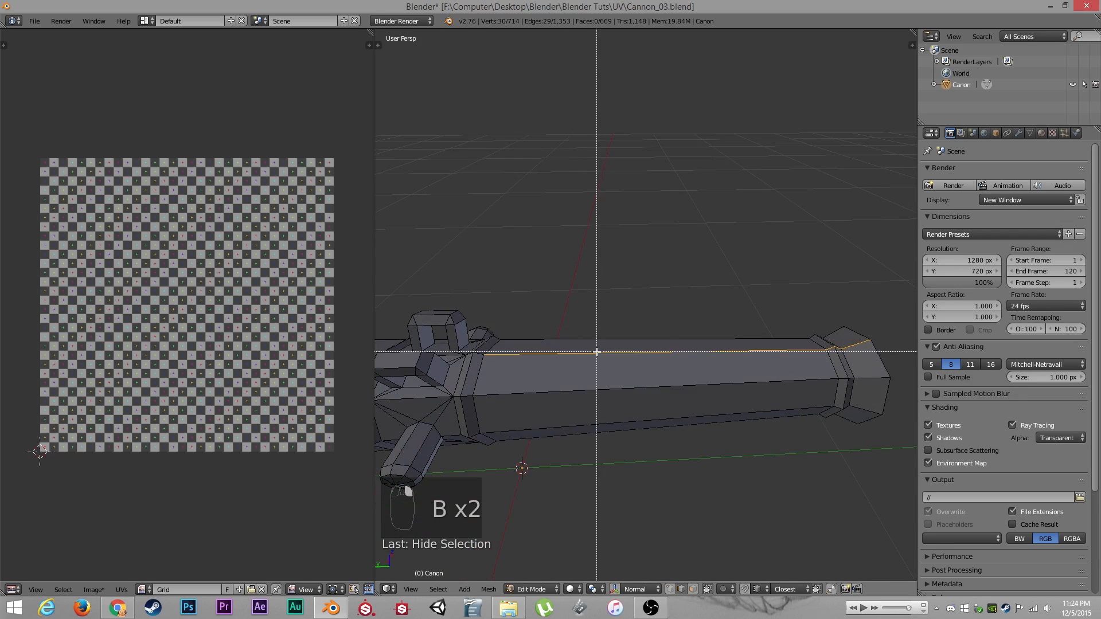
pyautogui.keyDown('shift'); pyautogui.moveTo(597, 352); pyautogui.dragTo(653, 364); pyautogui.keyUp('shift')
pyautogui.moveTo(654, 365); pyautogui.dragTo(568, 379, button='middle')
pyautogui.press('b')
pyautogui.keyDown('shift'); pyautogui.moveTo(586, 309); pyautogui.dragTo(666, 362); pyautogui.keyUp('shift')
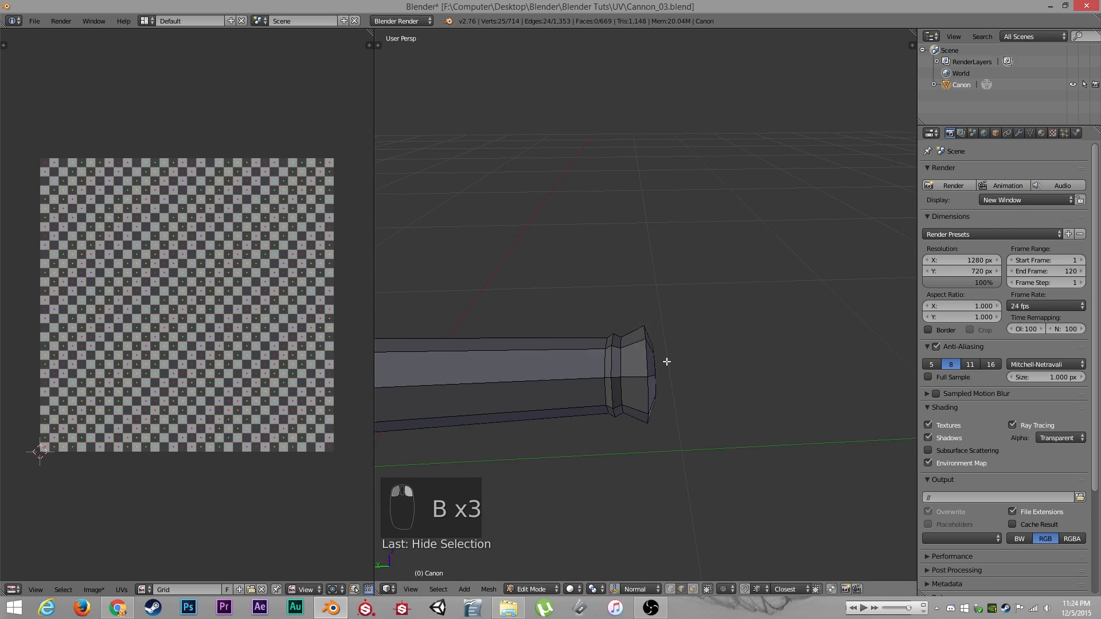
# Deselect the loop's upper edges inside the bore and mark the remaining underside edges as a seam
pyautogui.moveTo(666, 362); pyautogui.dragTo(550, 304, button='middle')
pyautogui.moveTo(641, 328); pyautogui.dragTo(600, 307, button='middle')
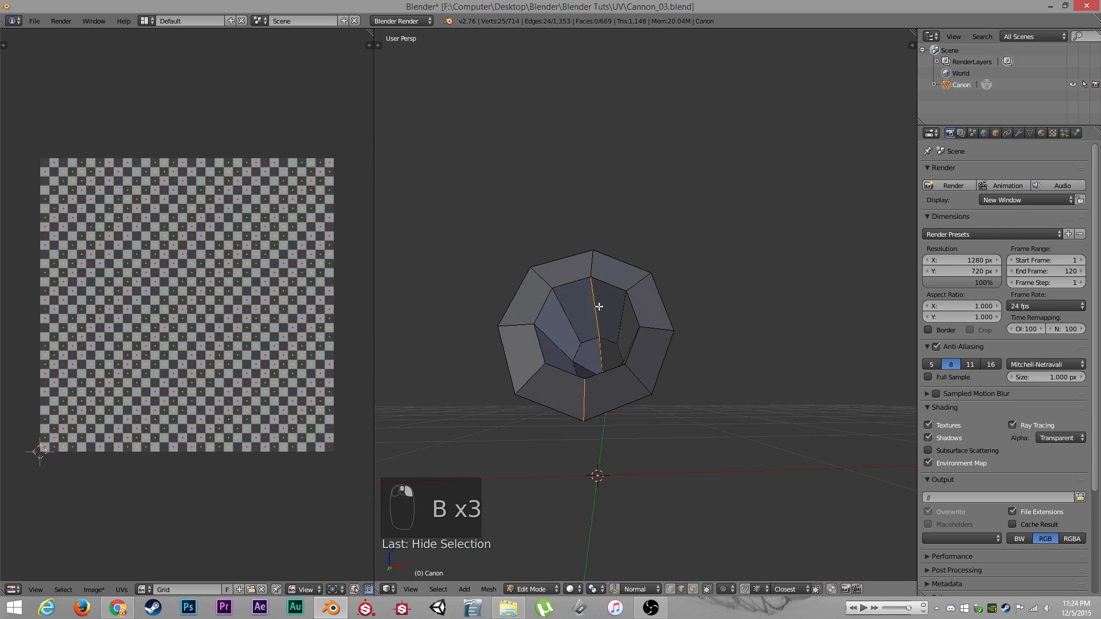
pyautogui.keyDown('shift'); pyautogui.rightClick(599, 306); pyautogui.keyUp('shift')
pyautogui.keyDown('shift'); pyautogui.rightClick(600, 327); pyautogui.keyUp('shift')
pyautogui.moveTo(600, 347); pyautogui.dragTo(602, 370, button='middle')
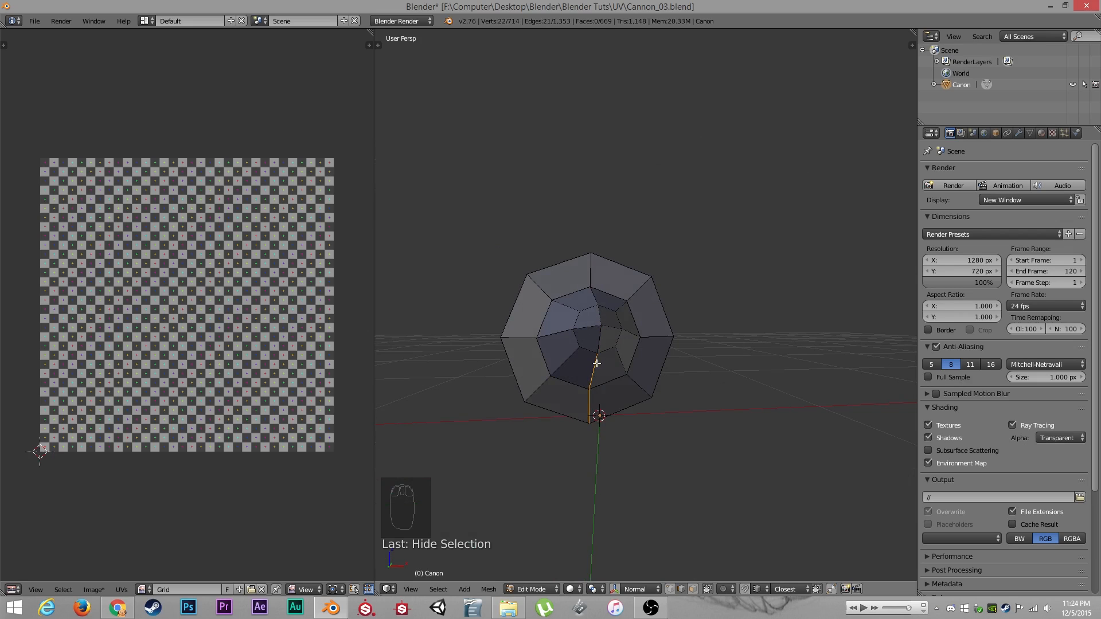
pyautogui.hotkey('ctrl', 'e')
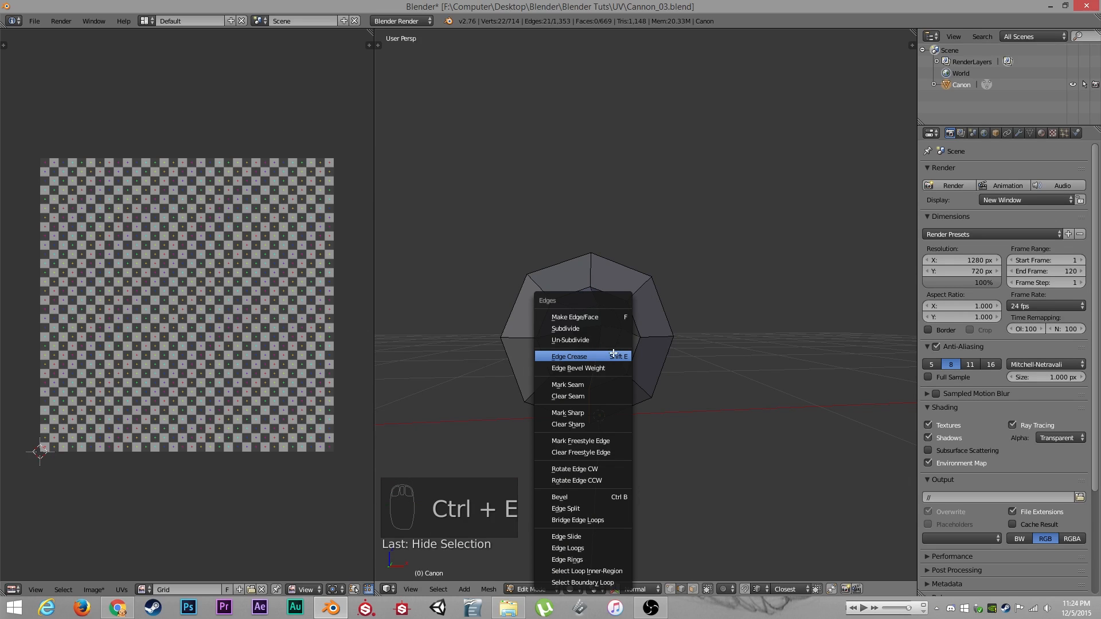
pyautogui.click(602, 386)
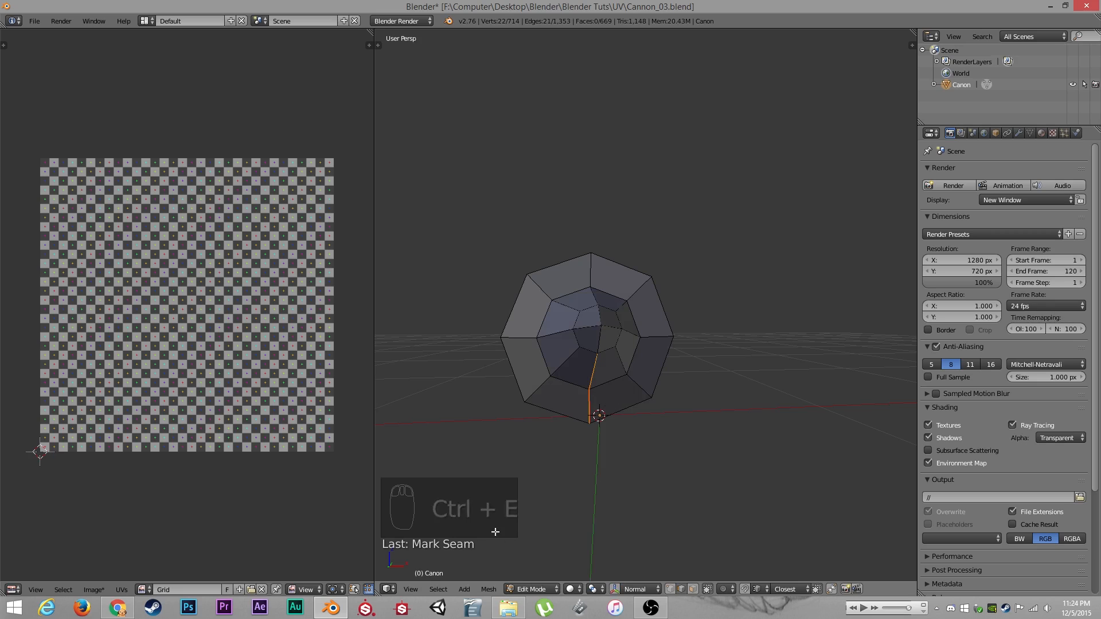
pyautogui.hotkey('ctrl', 'e')
pyautogui.click(619, 265)
# Select the whole barrel, unwrap it and inspect the grid pattern along its length
pyautogui.press('a')
pyautogui.moveTo(604, 442); pyautogui.dragTo(683, 429, button='middle')
pyautogui.press('a')
pyautogui.press('u')
pyautogui.click(614, 436)
pyautogui.moveTo(627, 363); pyautogui.dragTo(627, 376, button='middle')
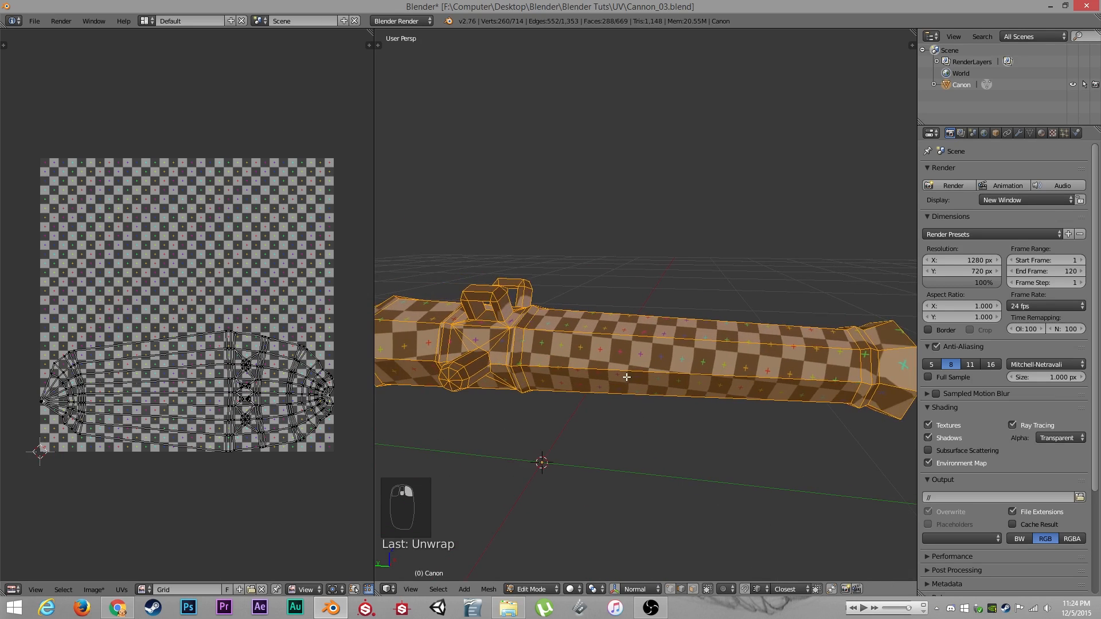
pyautogui.moveTo(504, 372); pyautogui.dragTo(621, 345, button='middle')
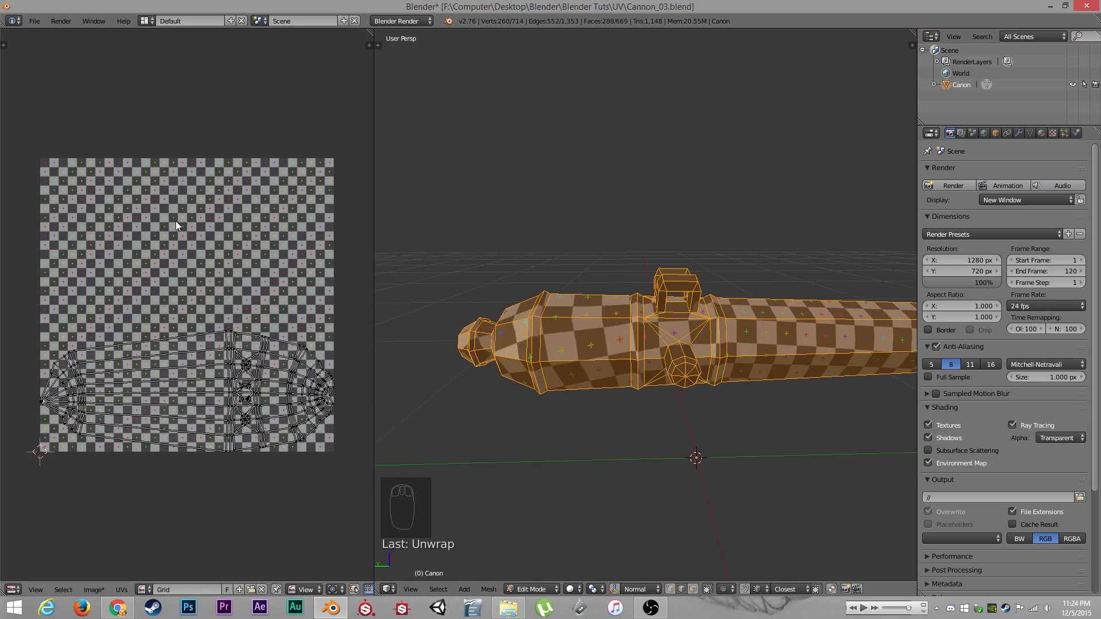
pyautogui.moveTo(766, 394); pyautogui.dragTo(608, 406, button='middle')
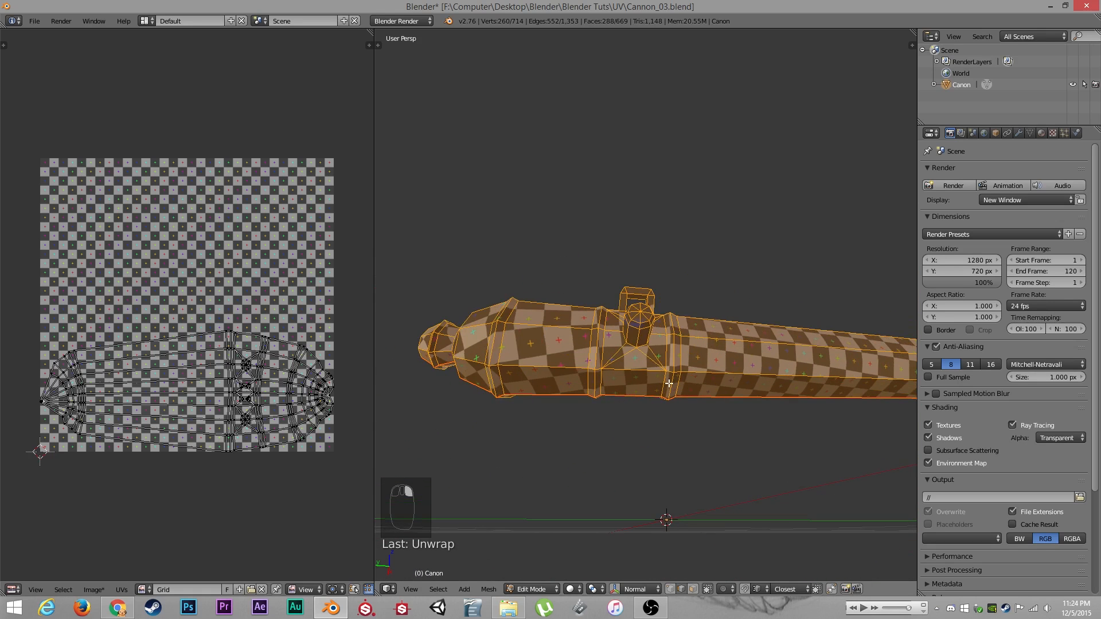
# Select the edge ring around the closed end inside the bore and mark it as a seam
pyautogui.moveTo(669, 383); pyautogui.dragTo(658, 275, button='middle')
pyautogui.press('a')
pyautogui.scroll(4, 654, 360)
pyautogui.keyDown('shift'); pyautogui.rightClick(636, 248); pyautogui.keyUp('shift')
pyautogui.keyDown('shift'); pyautogui.rightClick(658, 275); pyautogui.keyUp('shift')
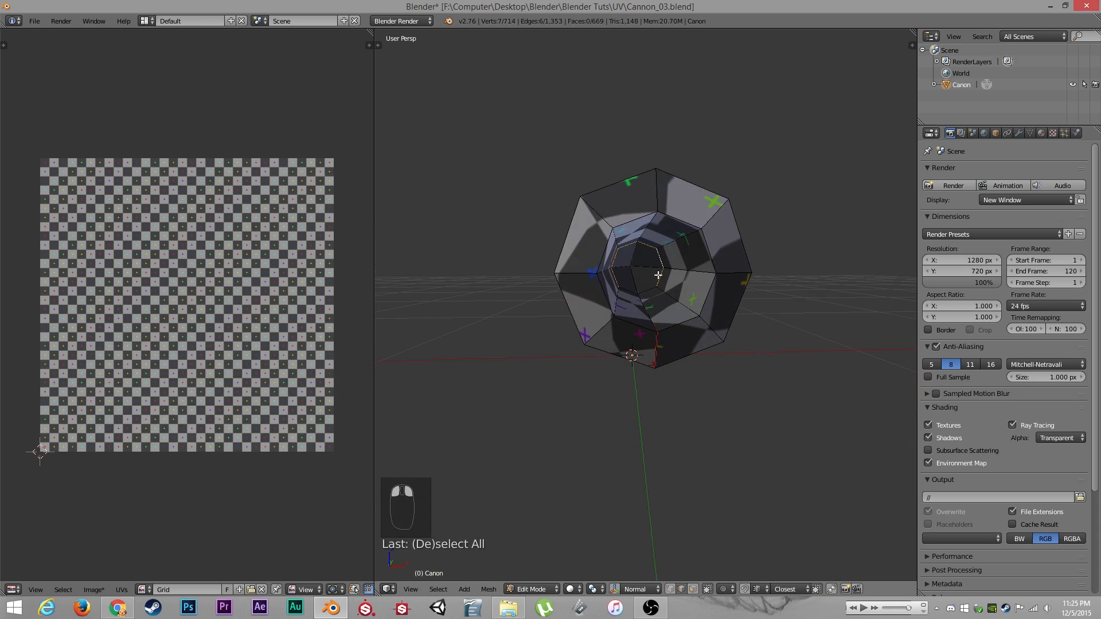
pyautogui.hotkey('ctrl', 'e')
pyautogui.click(660, 288)
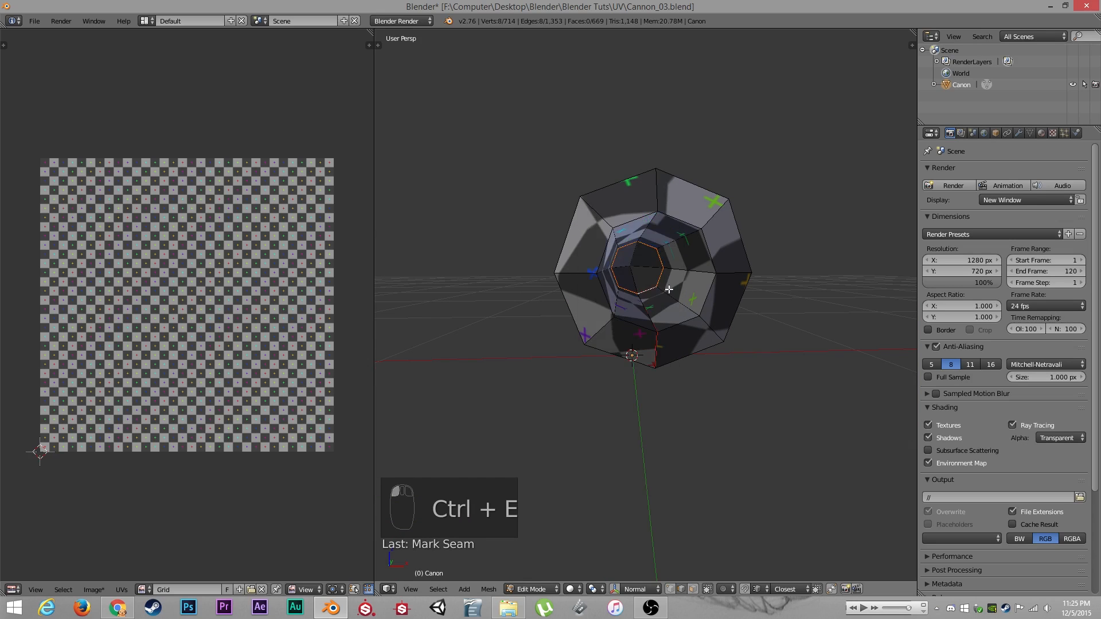
# Unwrap the entire barrel with the new ring seam and examine the resulting UV layout
pyautogui.press('a')
pyautogui.press('a')
pyautogui.press('a')
pyautogui.press('u')
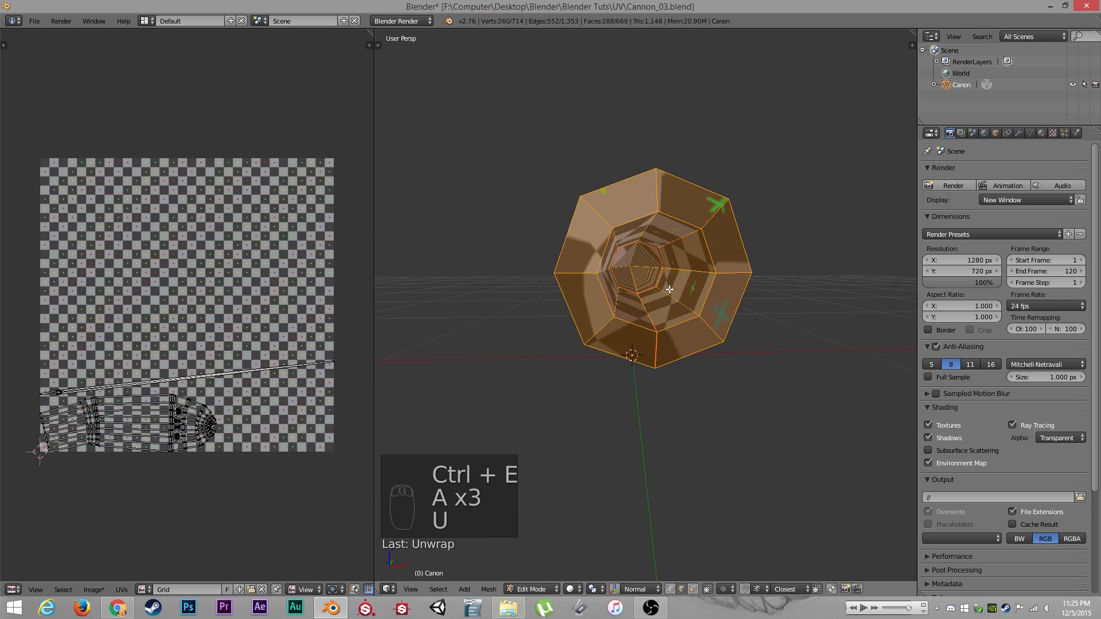
pyautogui.scroll(3, 281, 419)
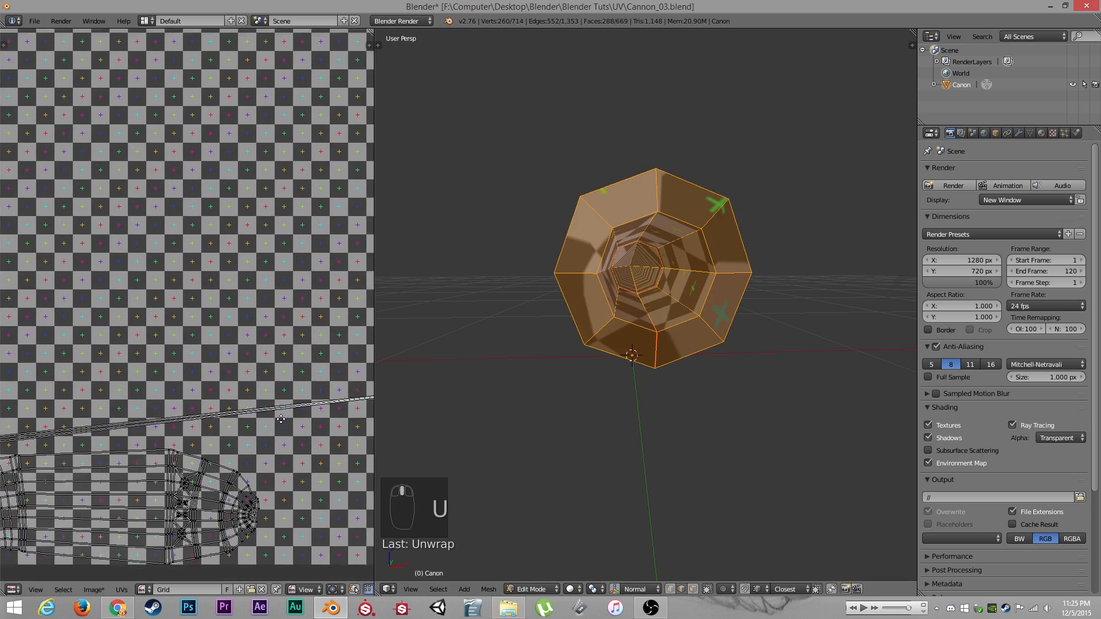
pyautogui.moveTo(280, 420); pyautogui.dragTo(56, 353, button='middle')
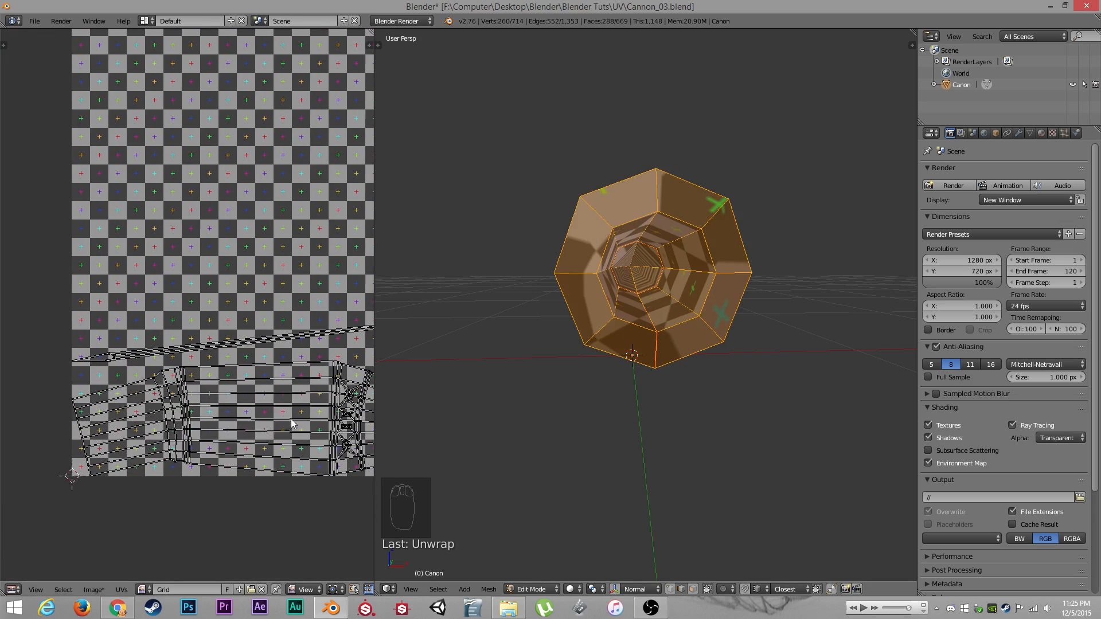
pyautogui.moveTo(291, 419); pyautogui.dragTo(74, 406, button='middle')
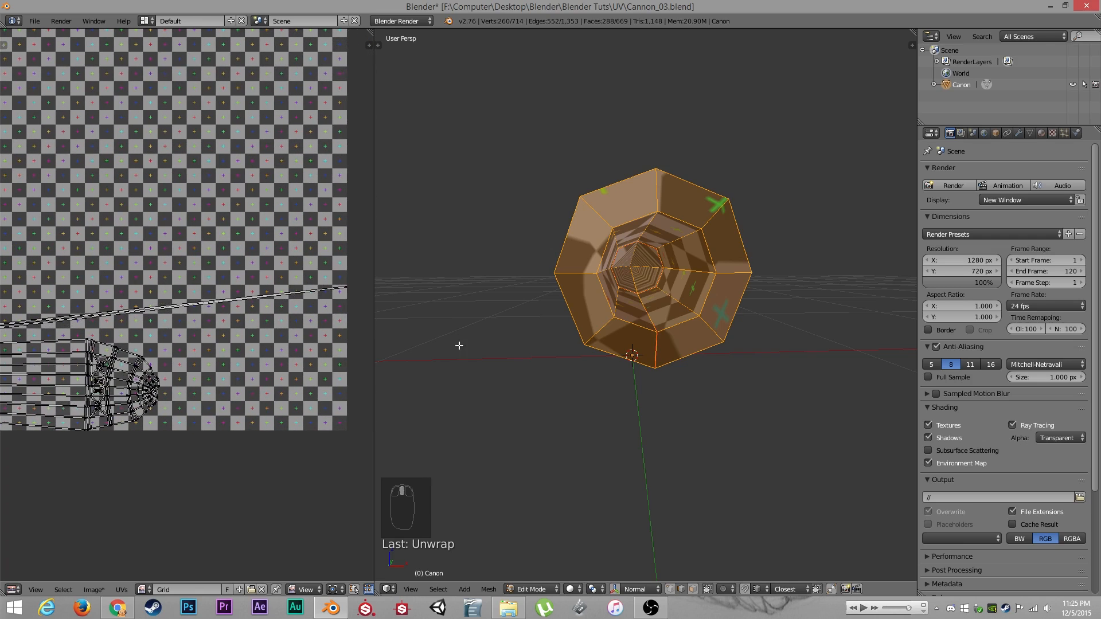
# Try unwrapping only the linked faces at the closed end of the bore
pyautogui.press('a')
pyautogui.moveTo(652, 278)
pyautogui.mouseDown(button='middle')
pyautogui.moveTo(636, 286)
pyautogui.moveTo(639, 277)
pyautogui.mouseUp(button='middle')
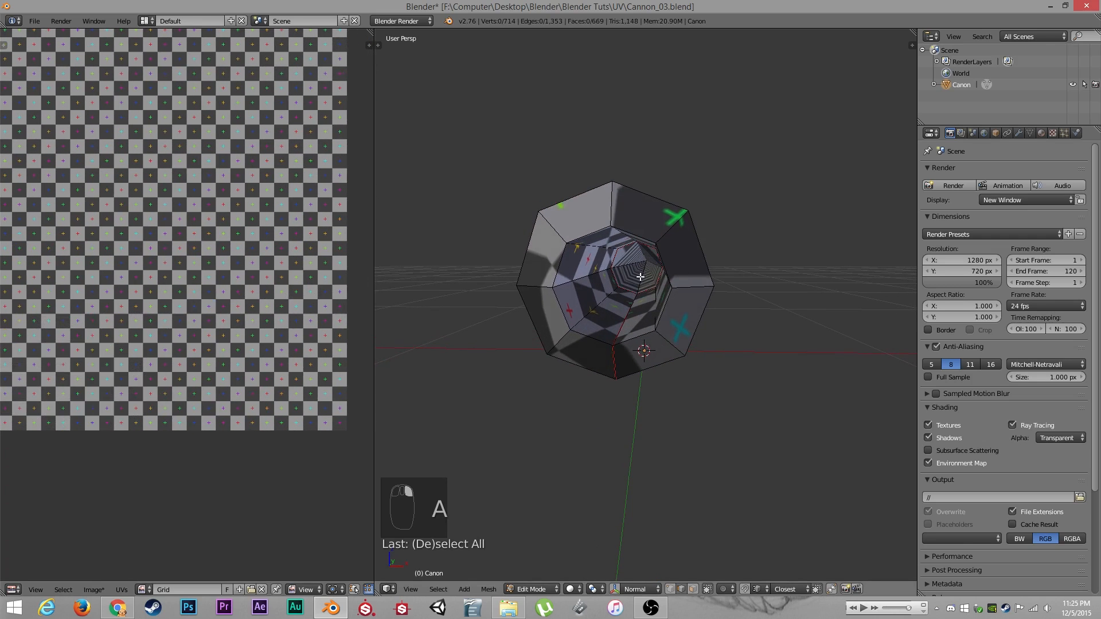
pyautogui.press('l')
pyautogui.press('u')
pyautogui.click(640, 277)
pyautogui.scroll(-3, 253, 388)
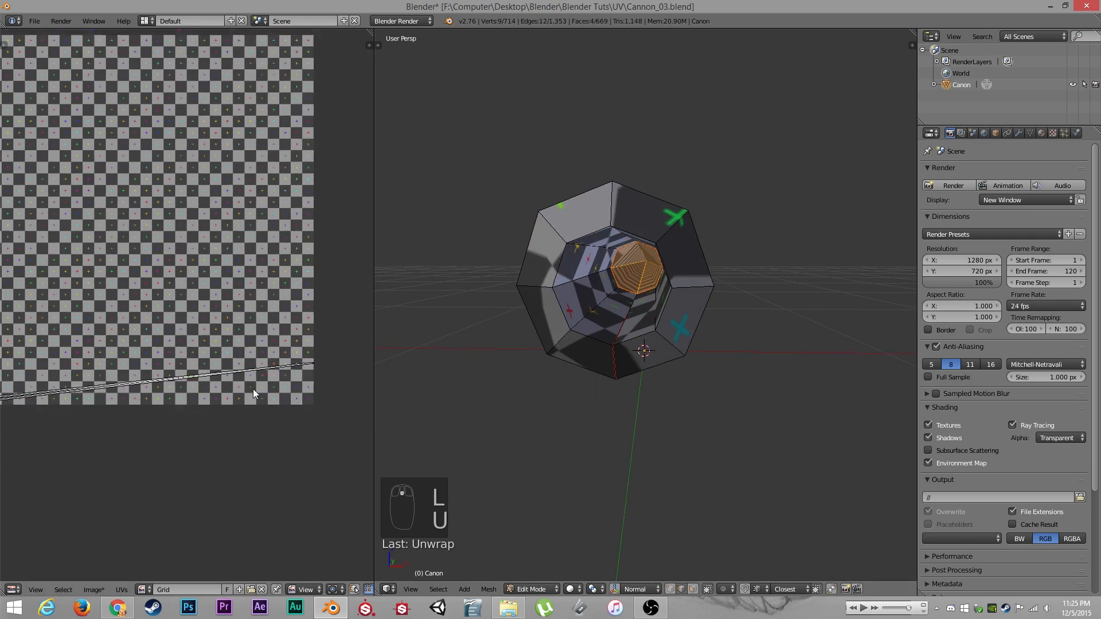
# Mark a seam along one edge of the bore's closed end and unwrap the whole barrel again
pyautogui.press('a')
pyautogui.moveTo(640, 281); pyautogui.dragTo(639, 278, button='middle')
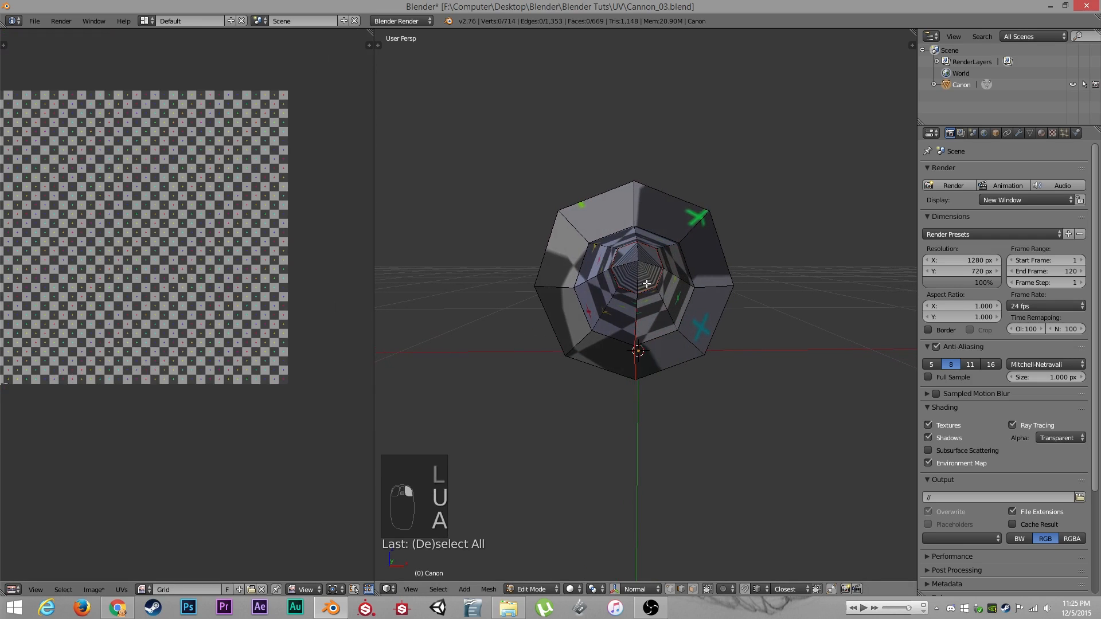
pyautogui.hotkey('ctrl', 'e')
pyautogui.click(639, 281)
pyautogui.press('a')
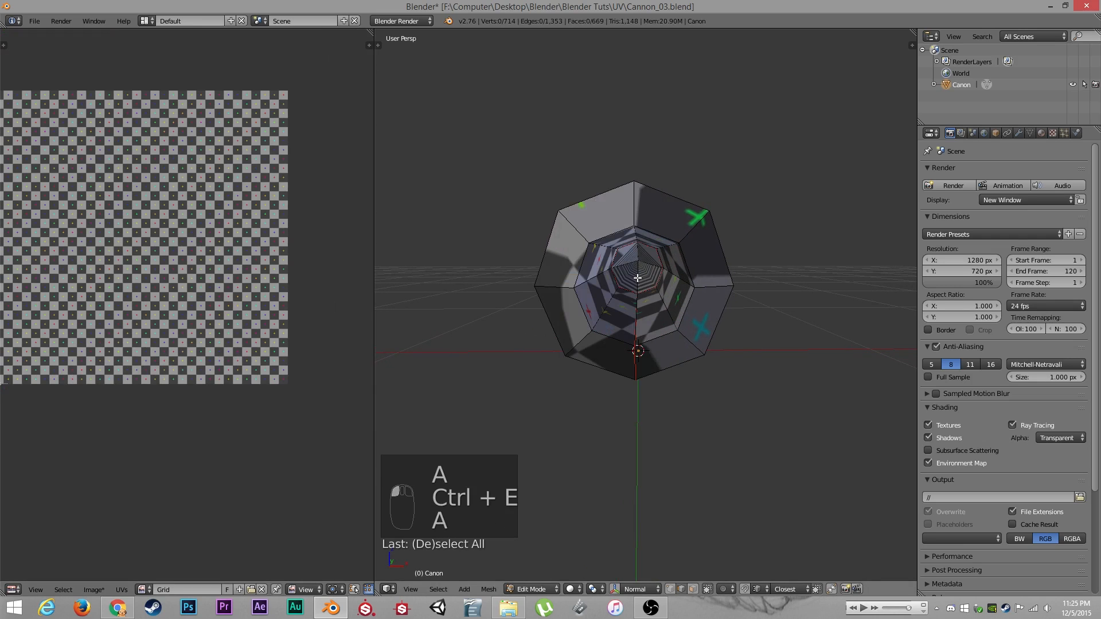
pyautogui.press('a')
pyautogui.press('u')
pyautogui.click(637, 278)
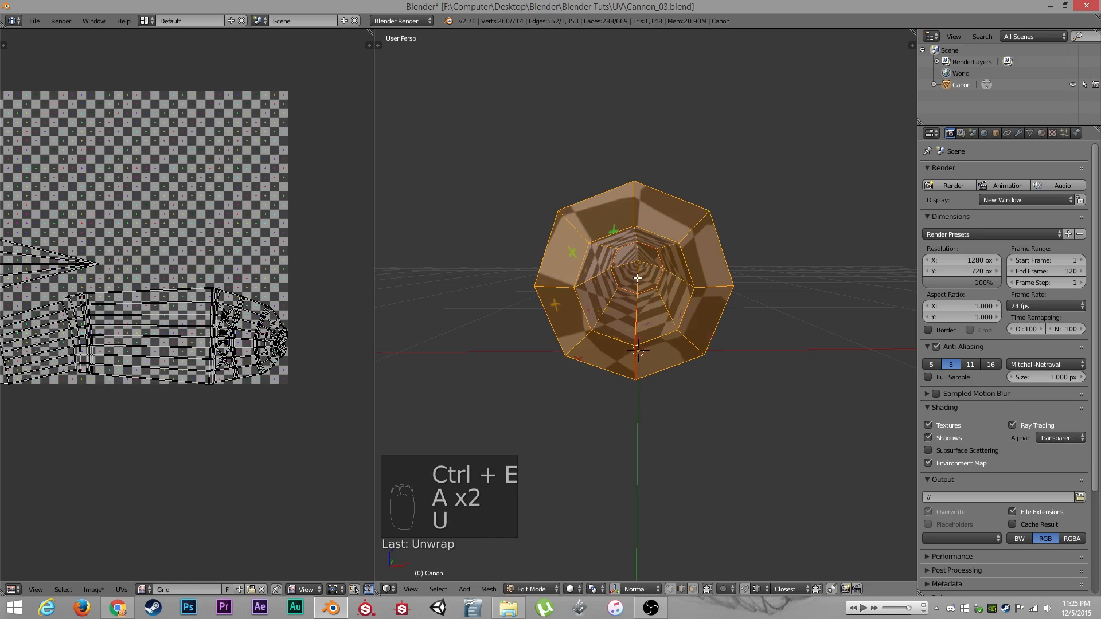
pyautogui.scroll(-1, 201, 311)
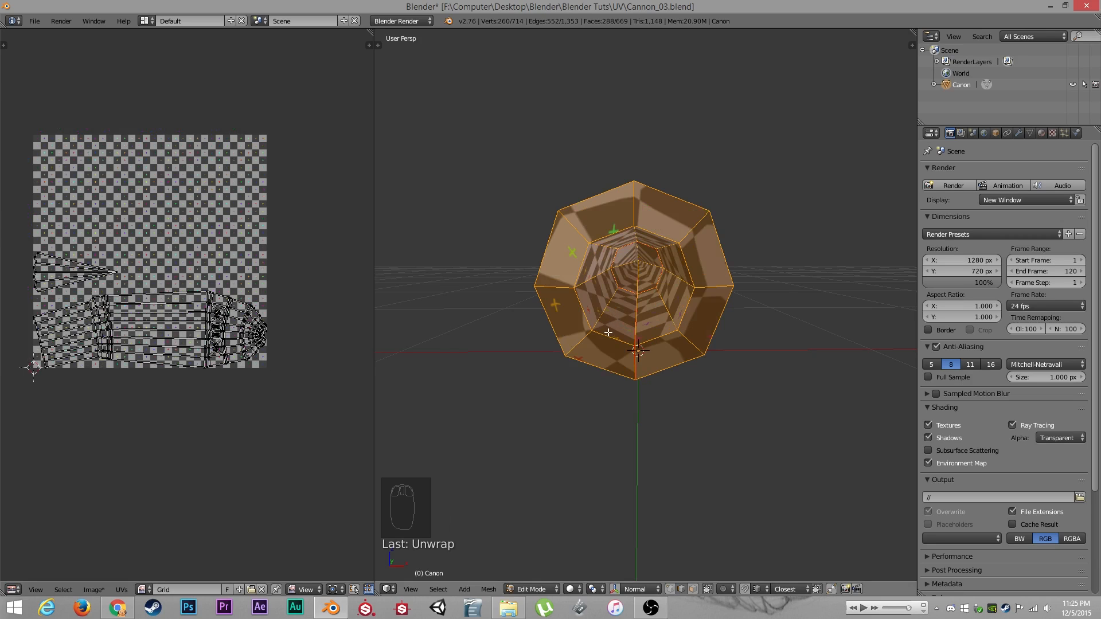
# Select the linked faces at the bore's closed end, triangulate them and unwrap them separately
pyautogui.press('a')
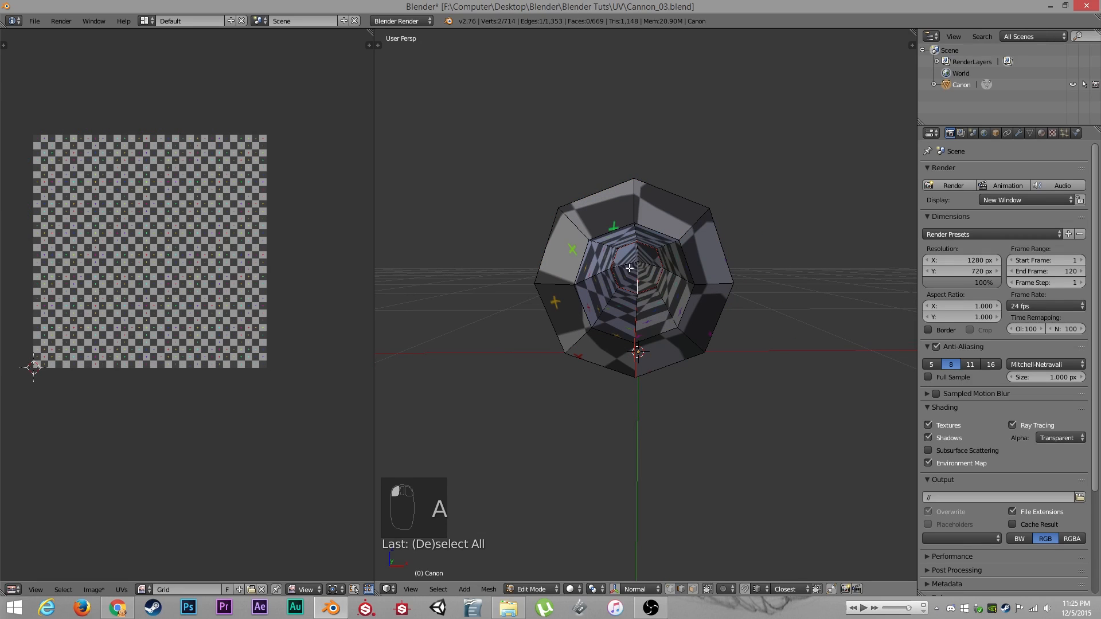
pyautogui.press('l')
pyautogui.hotkey('ctrl', 't')
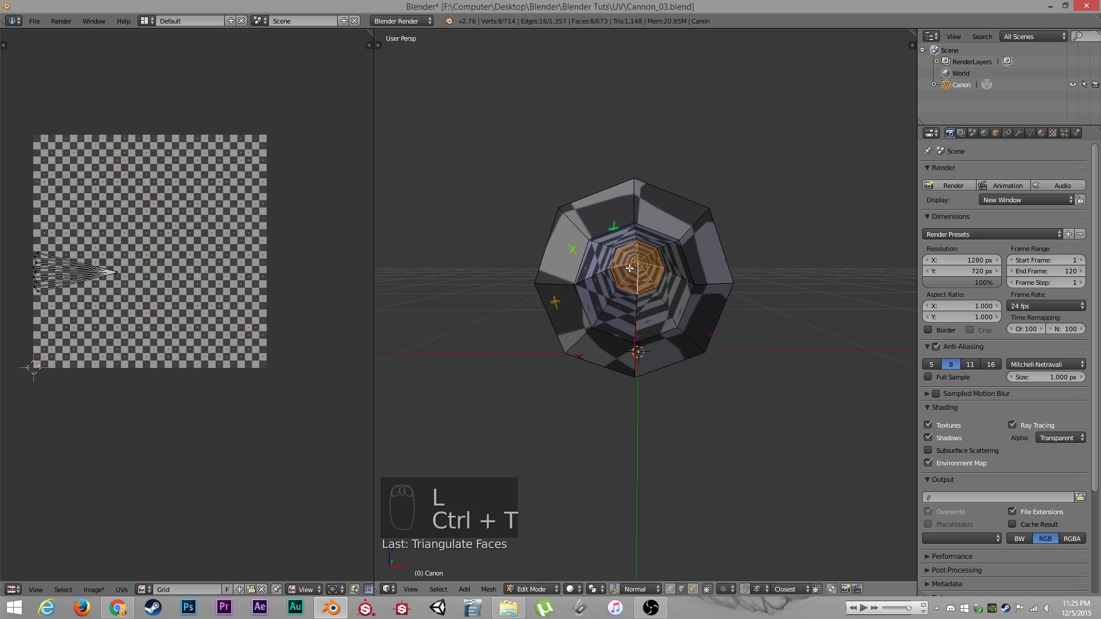
pyautogui.press('u')
pyautogui.click(629, 267)
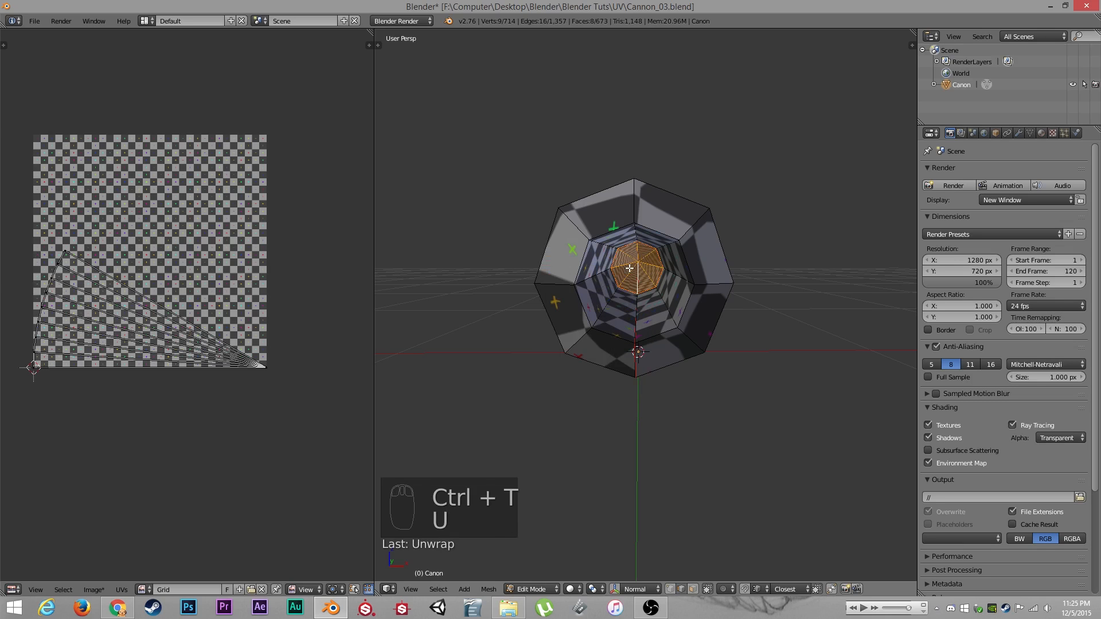
# Select the entire barrel with its triangulated bore end, unwrap it and clear the selection
pyautogui.press('a')
pyautogui.press('a')
pyautogui.press('a')
pyautogui.press('u')
pyautogui.click(645, 277)
pyautogui.press('a')
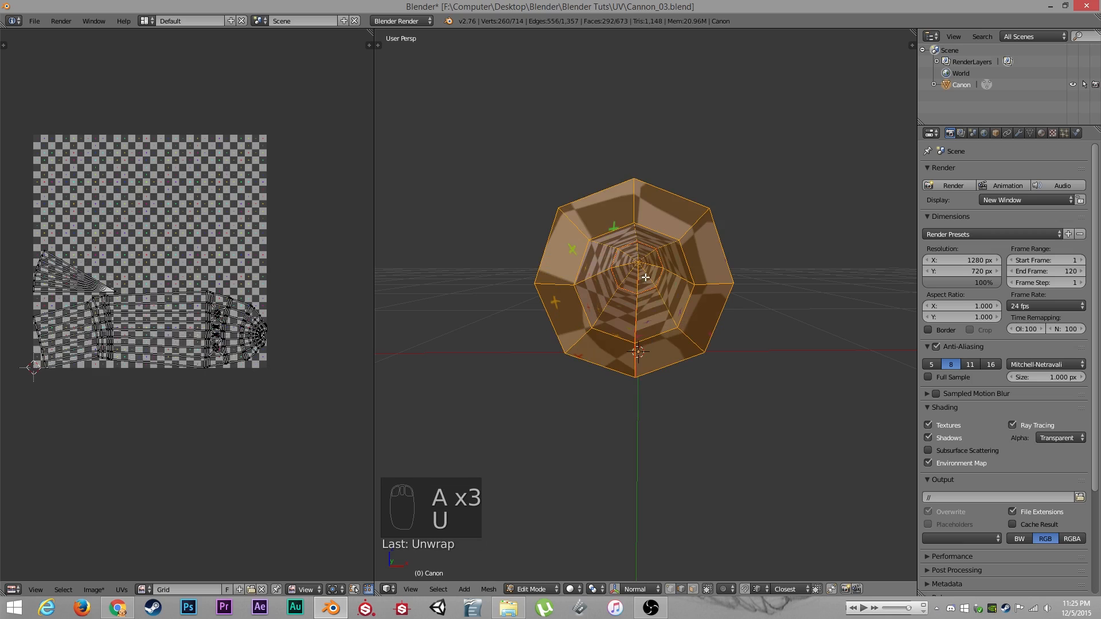
# Mark seams around the bases of both side trunnions and both lifting handles where they join the barrel
pyautogui.moveTo(645, 277); pyautogui.dragTo(633, 323, button='middle')
pyautogui.scroll(2, 633, 323)
pyautogui.scroll(1, 634, 323)
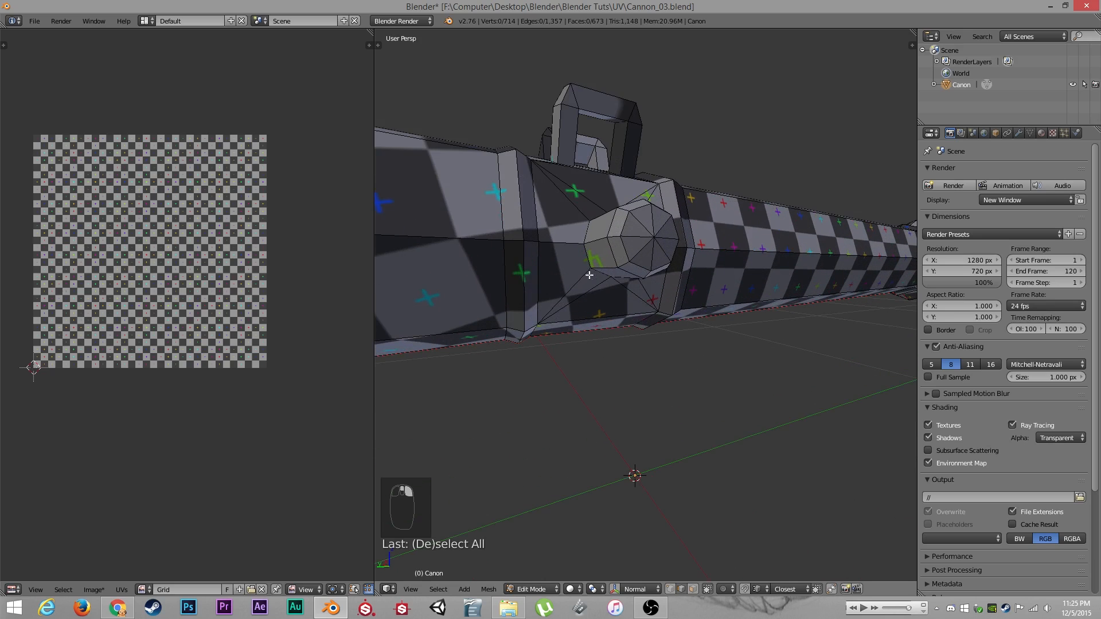
pyautogui.press('KP_Decimal')
pyautogui.scroll(-5, 628, 276)
pyautogui.moveTo(628, 277); pyautogui.dragTo(651, 288, button='middle')
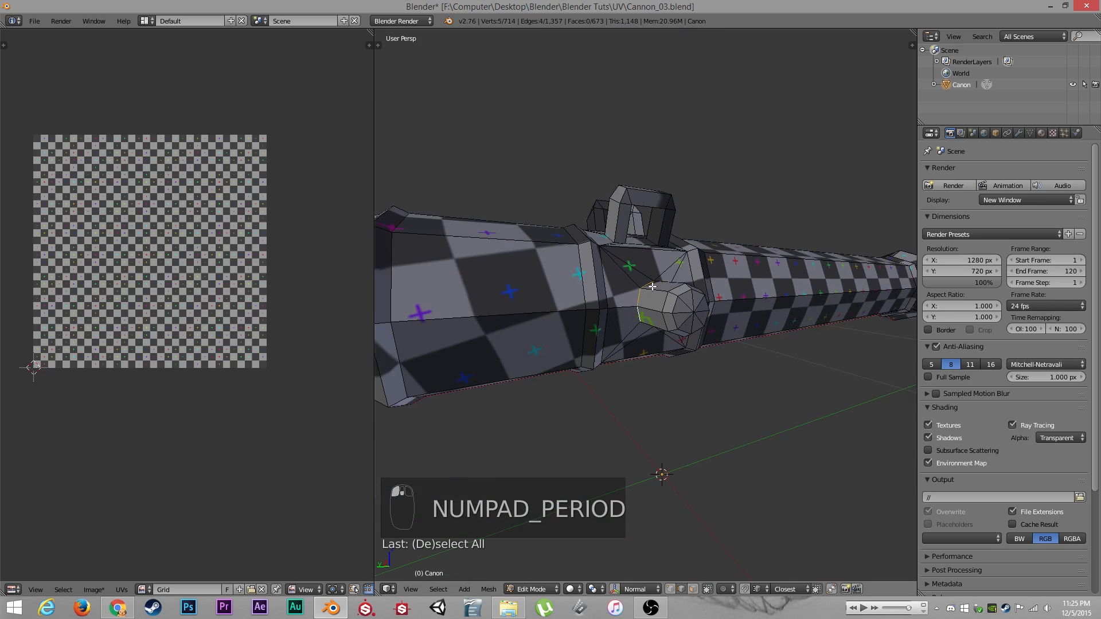
pyautogui.moveTo(710, 327); pyautogui.dragTo(619, 337, button='middle')
pyautogui.keyDown('alt'); pyautogui.keyDown('shift'); pyautogui.rightClick(674, 307); pyautogui.keyUp('shift'); pyautogui.keyUp('alt')
pyautogui.moveTo(771, 301); pyautogui.dragTo(625, 453, button='middle')
pyautogui.keyDown('alt'); pyautogui.keyDown('shift'); pyautogui.rightClick(760, 399); pyautogui.keyUp('shift'); pyautogui.keyUp('alt')
pyautogui.keyDown('alt'); pyautogui.keyDown('shift'); pyautogui.rightClick(765, 397); pyautogui.keyUp('shift'); pyautogui.keyUp('alt')
pyautogui.moveTo(766, 398); pyautogui.dragTo(737, 406, button='middle')
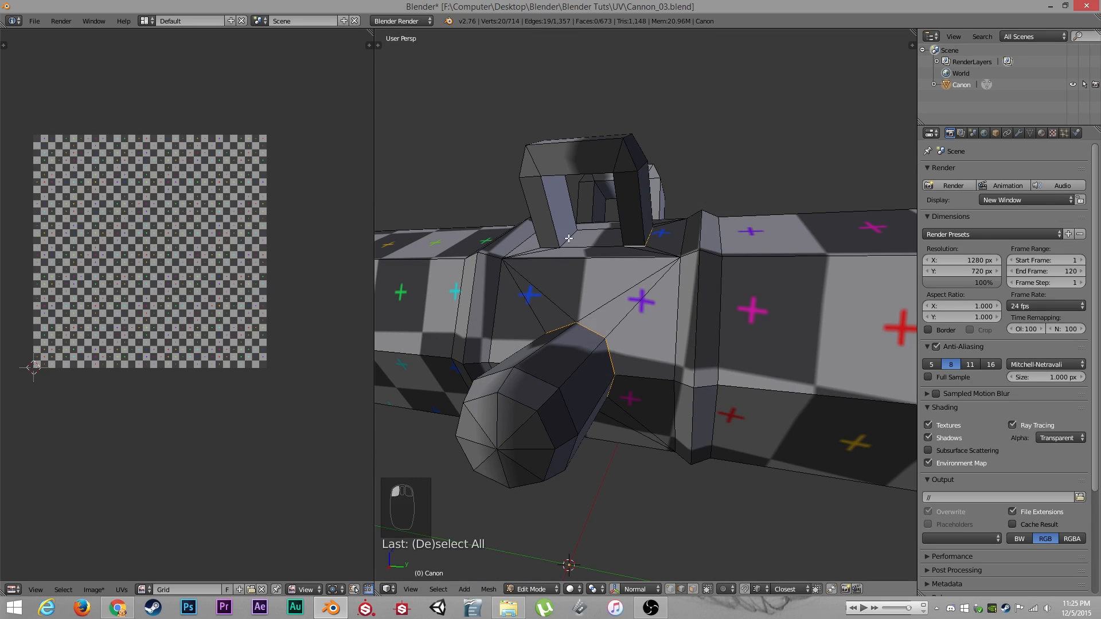
pyautogui.keyDown('shift'); pyautogui.rightClick(568, 238); pyautogui.keyUp('shift')
pyautogui.moveTo(568, 238); pyautogui.dragTo(672, 286, button='middle')
pyautogui.hotkey('ctrl', 'z')
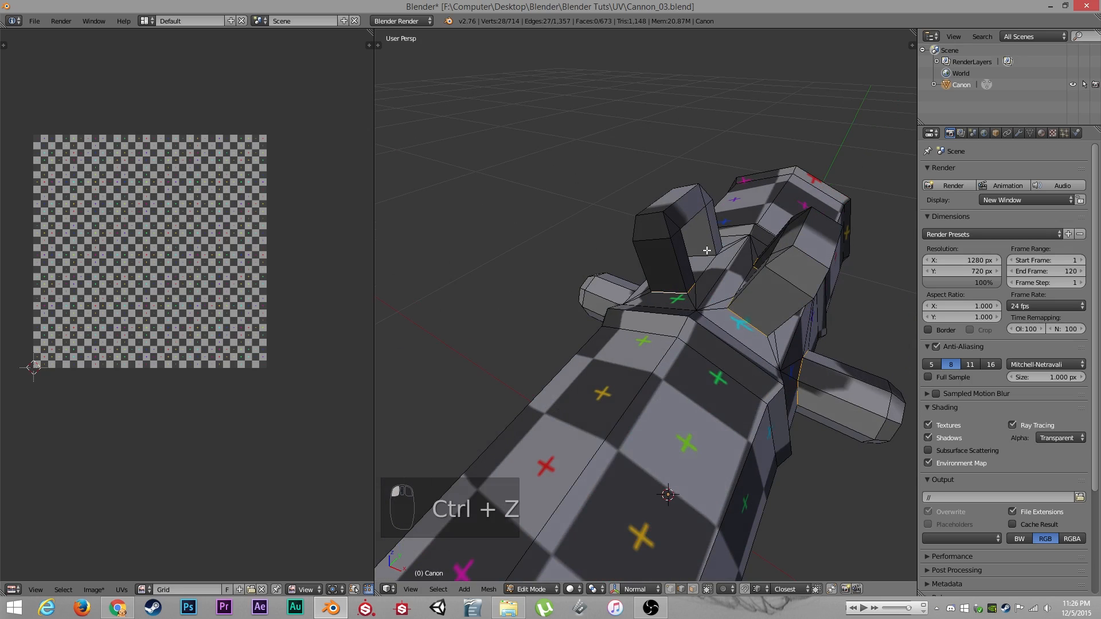
pyautogui.moveTo(715, 253); pyautogui.dragTo(665, 310, button='middle')
pyautogui.keyDown('shift'); pyautogui.rightClick(622, 293); pyautogui.keyUp('shift')
pyautogui.hotkey('ctrl', 'e')
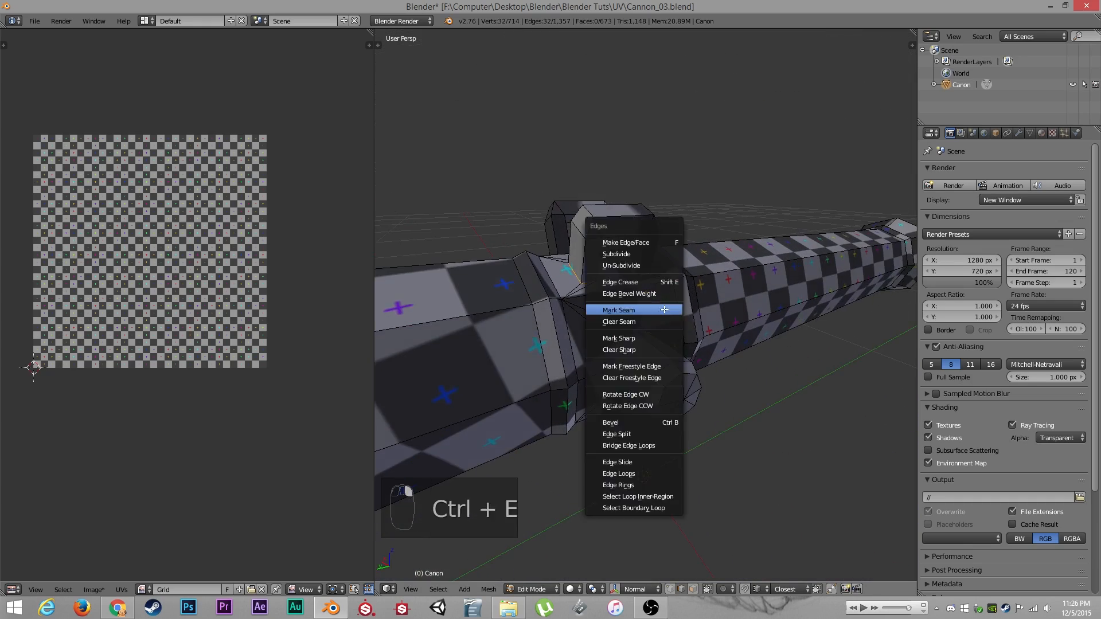
pyautogui.click(619, 310)
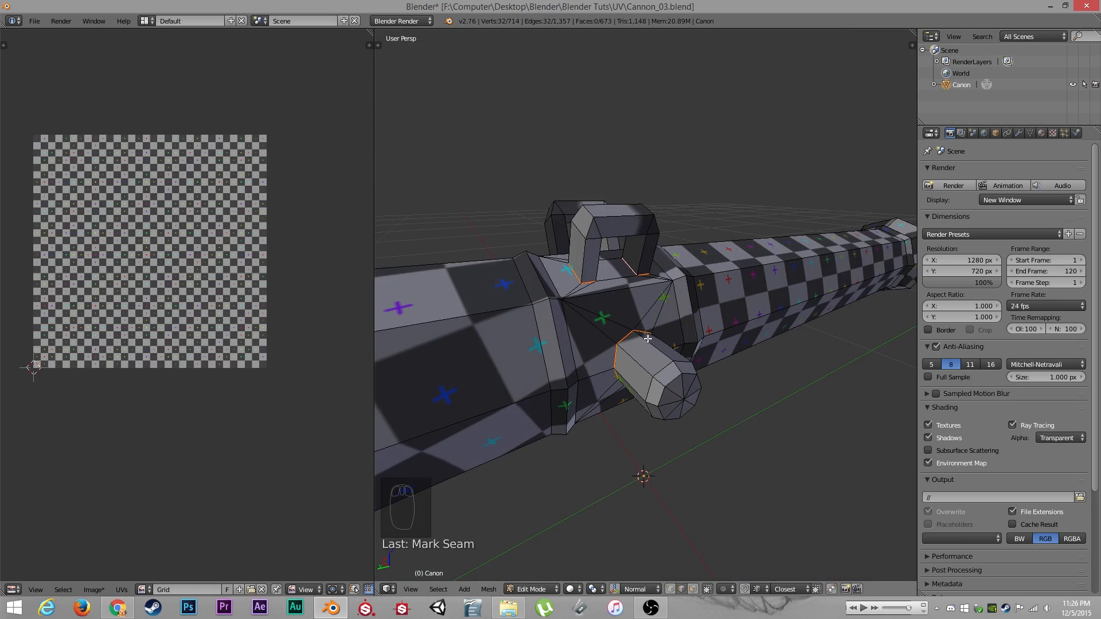
# Select the entire barrel and unwrap it with the new trunnion and handle seams
pyautogui.press('a')
pyautogui.moveTo(608, 328); pyautogui.dragTo(692, 396, button='middle')
pyautogui.press('a')
pyautogui.press('u')
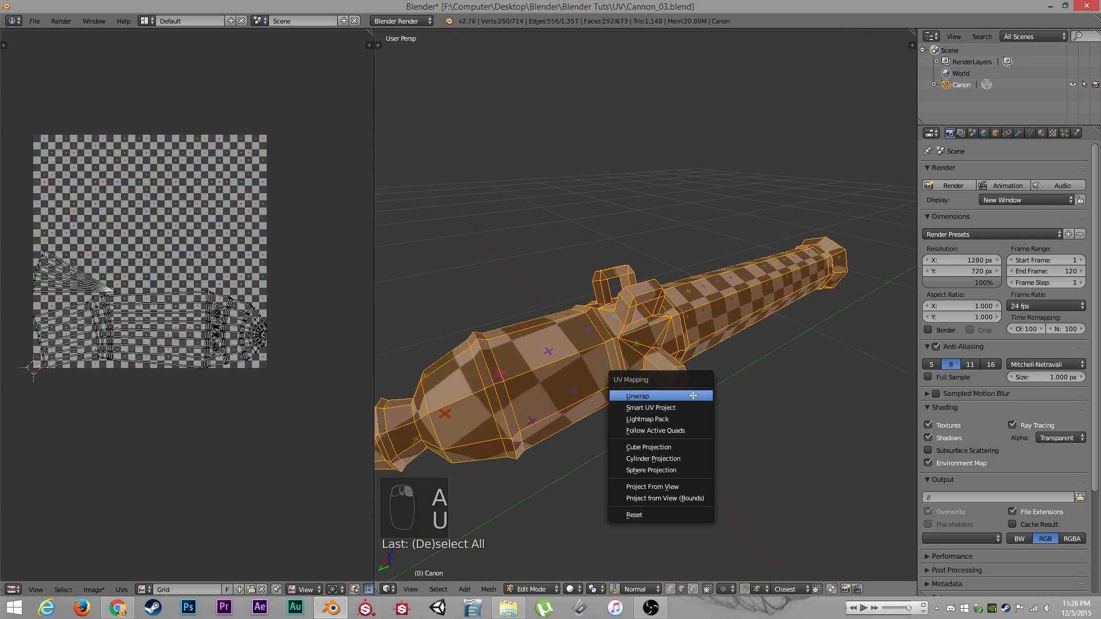
pyautogui.click(692, 396)
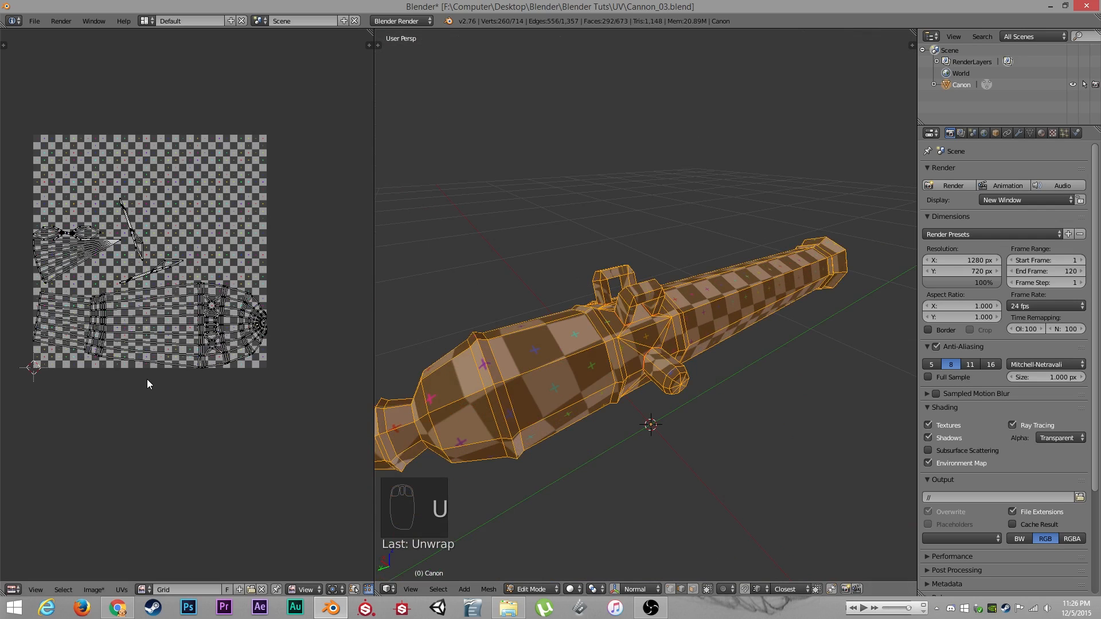
# Turn off Correct Aspect for the unwrap and set its method to Angle Based
pyautogui.press('t')
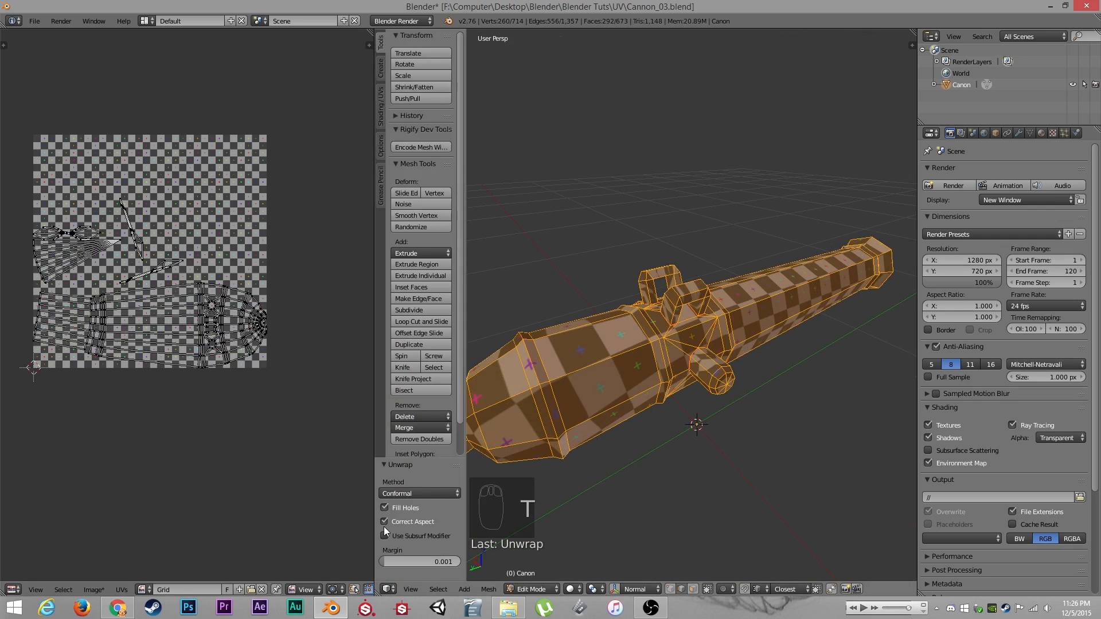
pyautogui.click(384, 522)
pyautogui.click(411, 493)
pyautogui.click(411, 483)
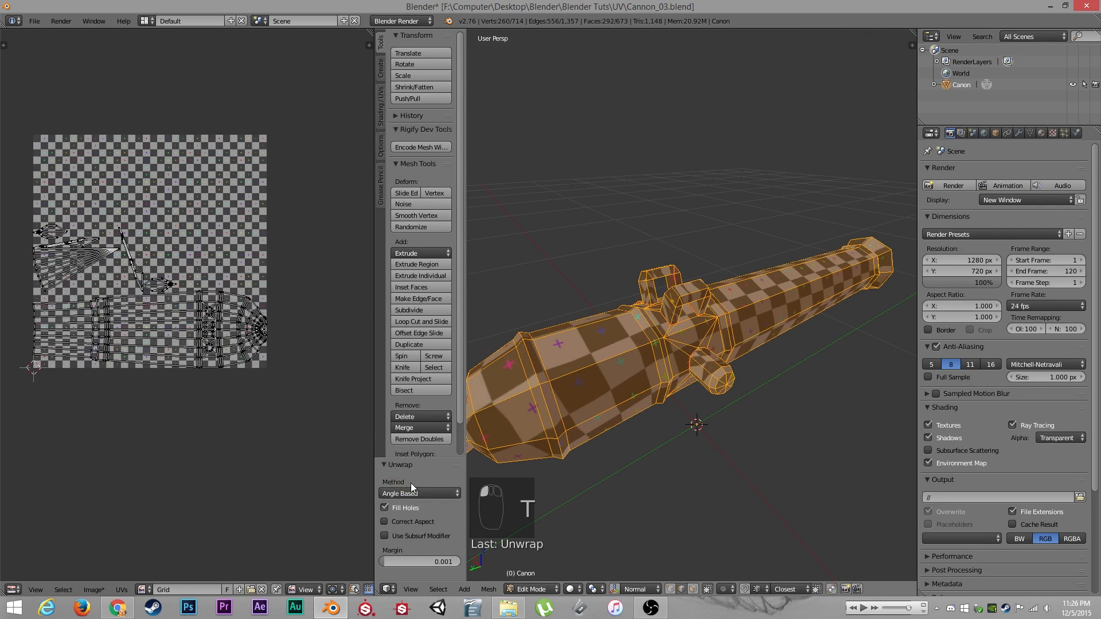
pyautogui.press('t')
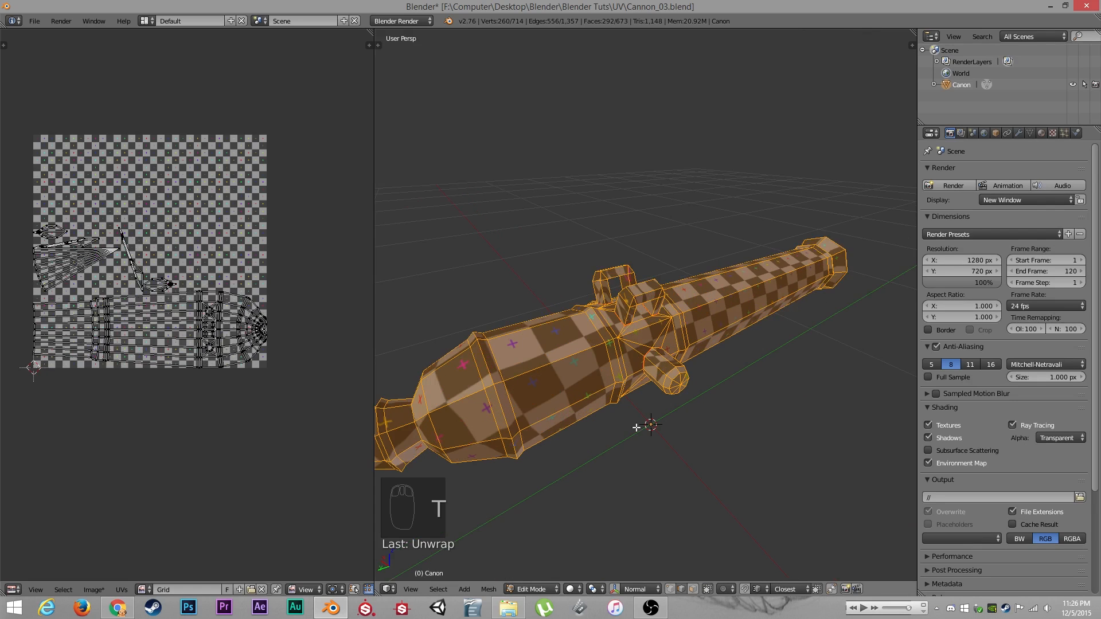
# Mark a seam around the barrel along the rear edge loop of the band behind the trunnions
pyautogui.moveTo(636, 428); pyautogui.dragTo(759, 411, button='middle')
pyautogui.press('a')
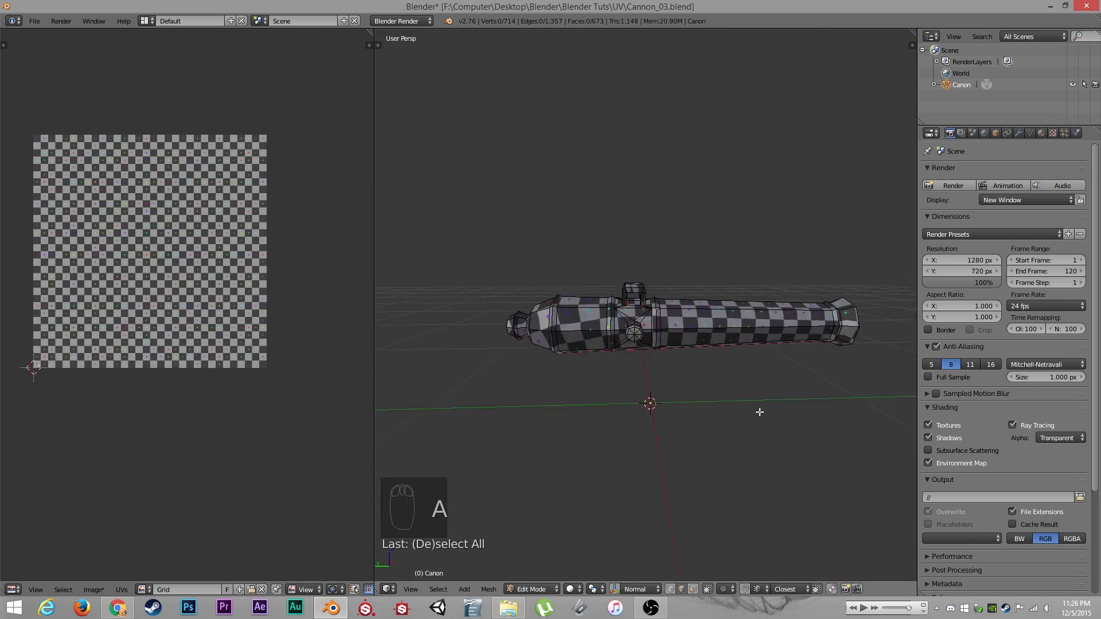
pyautogui.scroll(5, 759, 411)
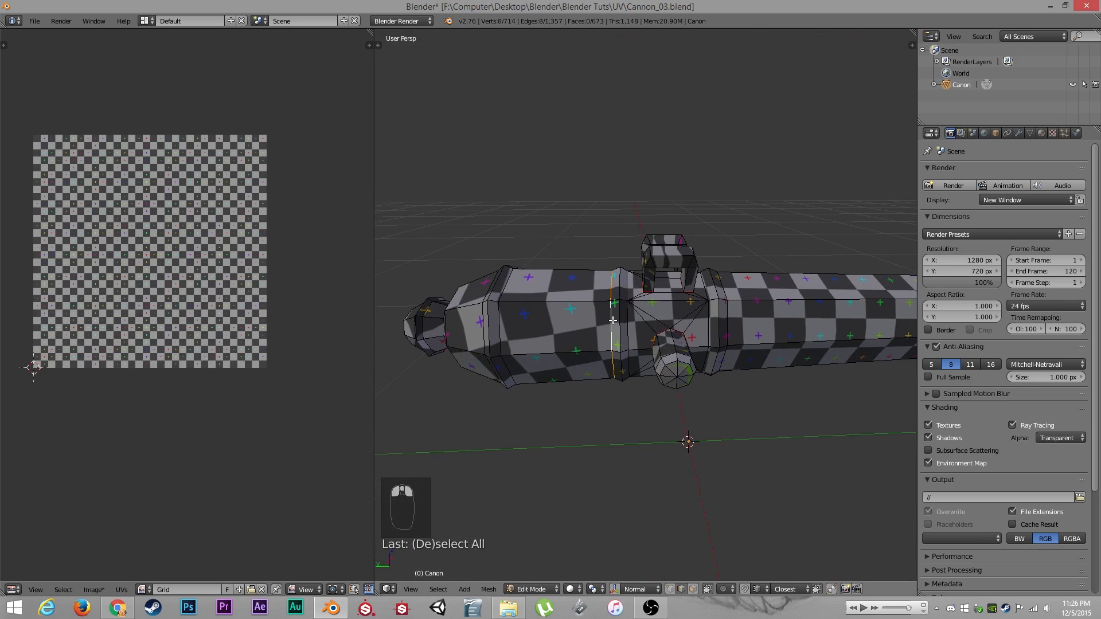
pyautogui.moveTo(613, 320); pyautogui.dragTo(614, 242, button='middle')
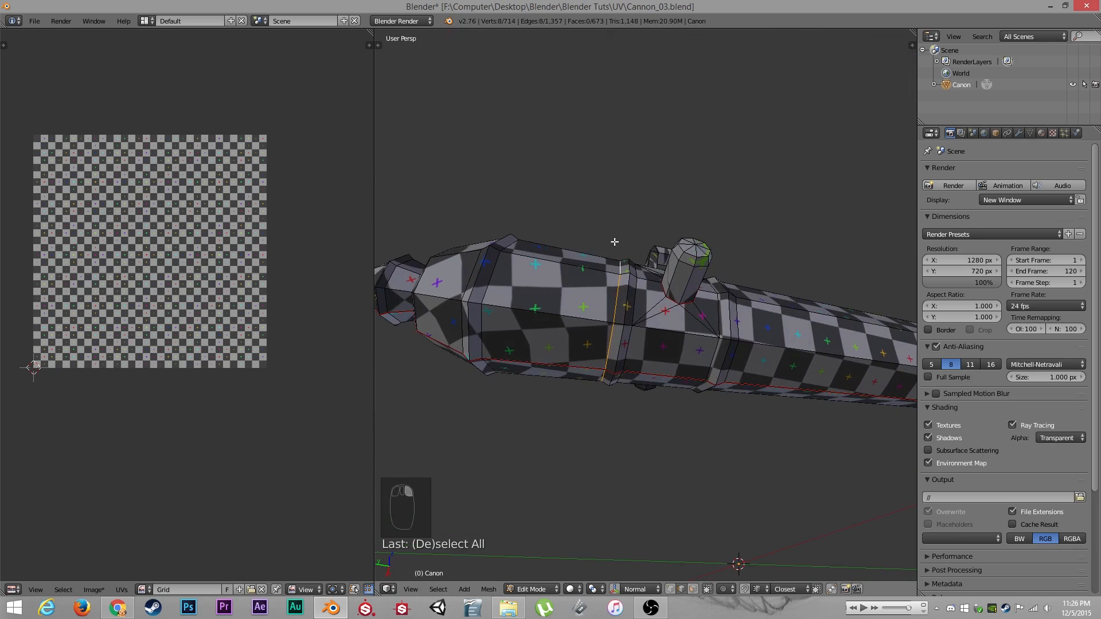
pyautogui.hotkey('ctrl', 'e')
pyautogui.click(614, 240)
# Unwrap the entire barrel with the band seam, clear the selection and check the checker pattern around the breech
pyautogui.press('a')
pyautogui.press('a')
pyautogui.press('a')
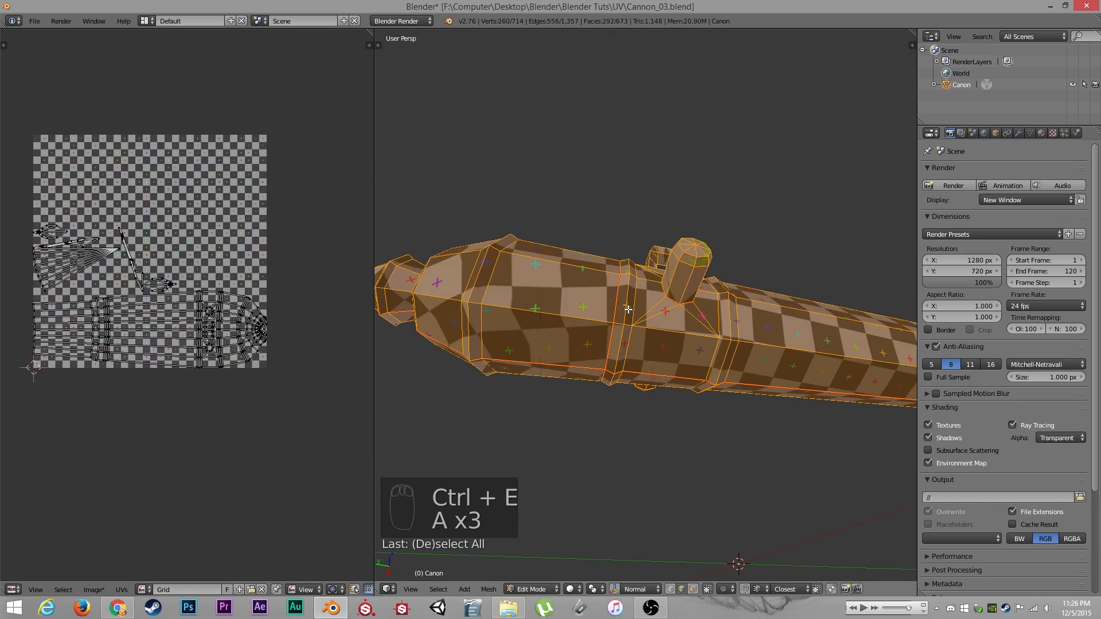
pyautogui.press('u')
pyautogui.click(627, 309)
pyautogui.press('a')
pyautogui.moveTo(628, 310); pyautogui.dragTo(638, 356, button='middle')
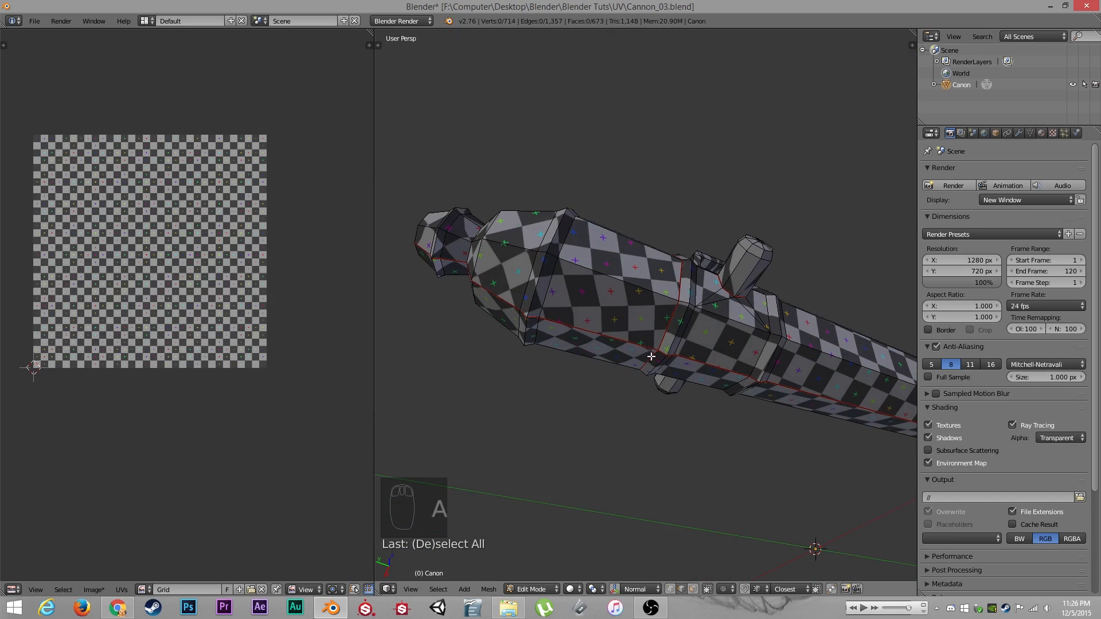
pyautogui.moveTo(651, 357)
pyautogui.mouseDown(button='middle')
pyautogui.moveTo(665, 283)
pyautogui.moveTo(659, 371)
pyautogui.mouseUp(button='middle')
pyautogui.moveTo(648, 288); pyautogui.dragTo(645, 324, button='middle')
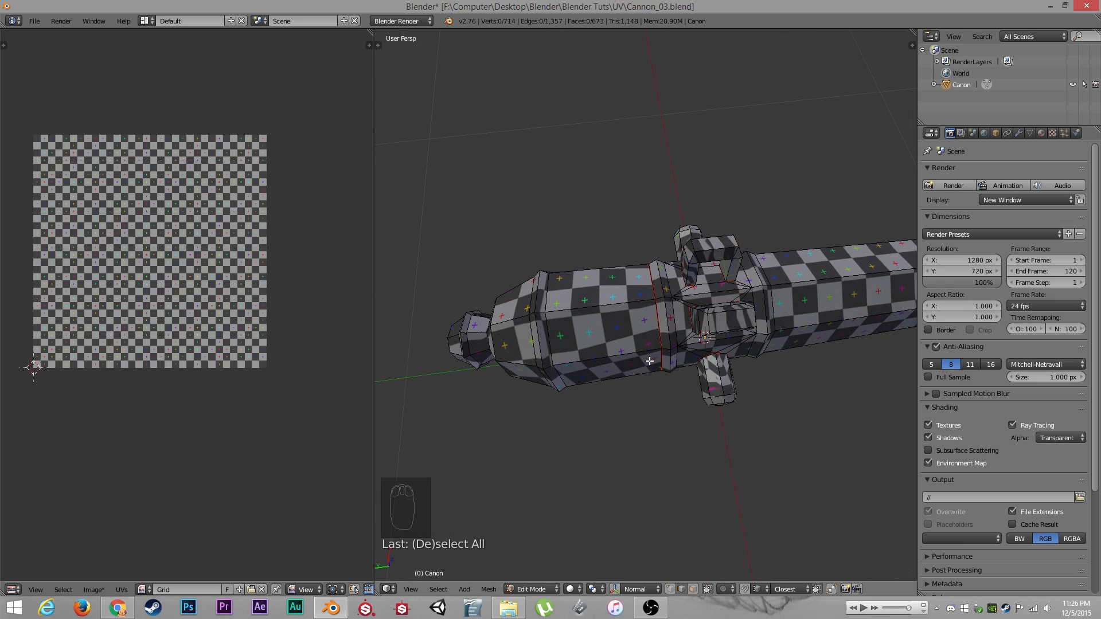
# Mark a seam around the edge loop where the rear knob's neck meets the breech
pyautogui.press('a')
pyautogui.press('a')
pyautogui.moveTo(644, 386); pyautogui.dragTo(634, 327, button='middle')
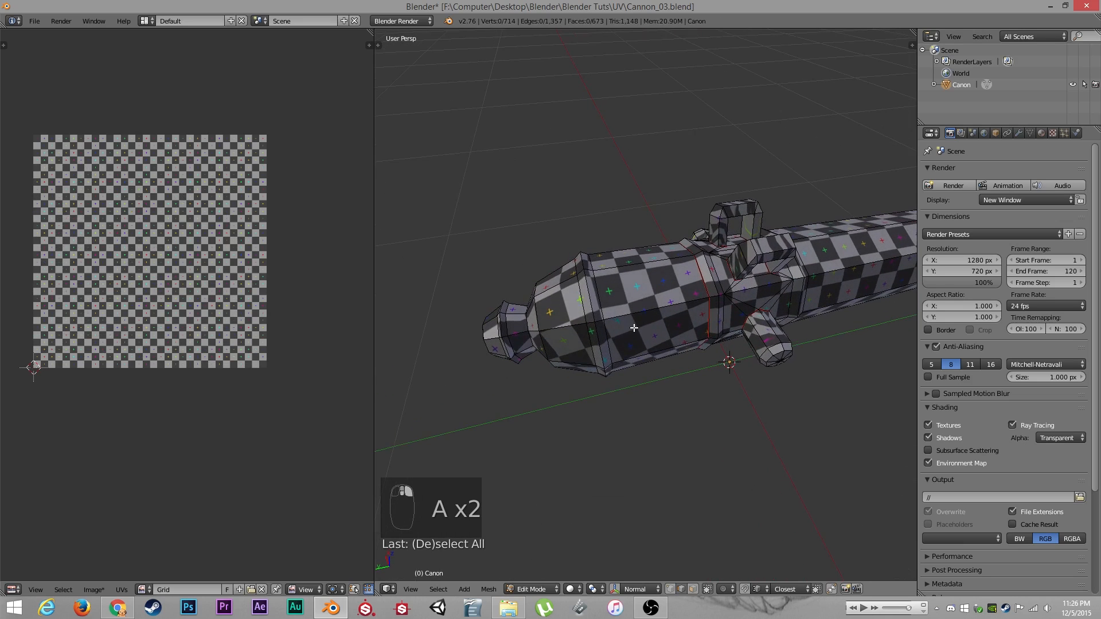
pyautogui.moveTo(578, 355); pyautogui.dragTo(691, 300, button='middle')
pyautogui.keyDown('alt'); pyautogui.rightClick(648, 279); pyautogui.keyUp('alt')
pyautogui.keyDown('alt'); pyautogui.rightClick(649, 275); pyautogui.keyUp('alt')
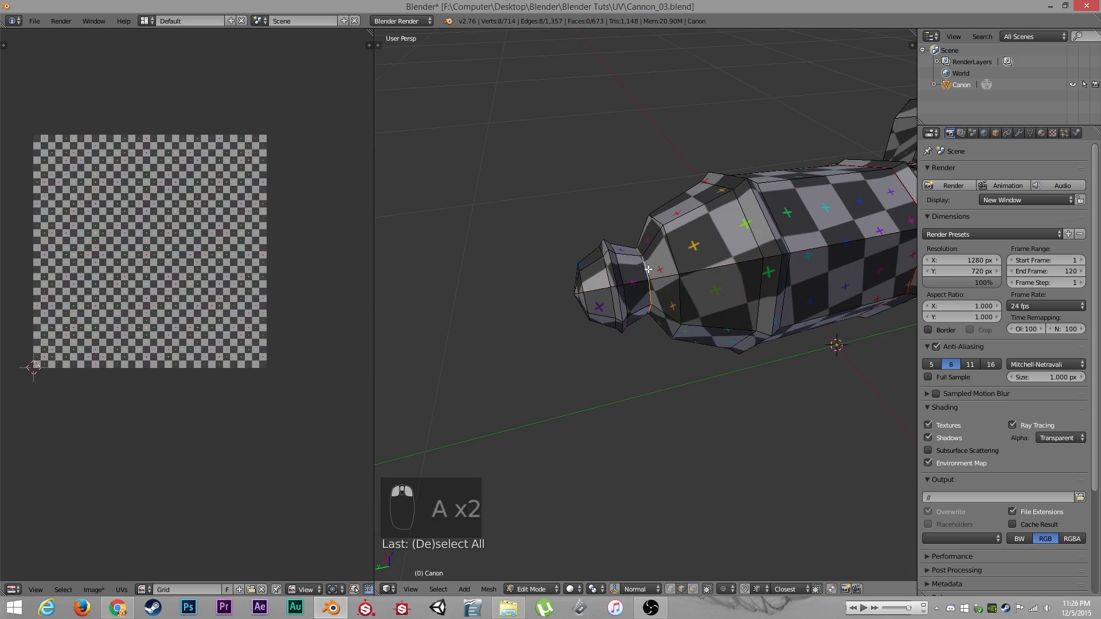
pyautogui.hotkey('ctrl', 'e')
pyautogui.click(651, 273)
# Select the entire barrel and unwrap it with the knob's neck seam
pyautogui.press('a')
pyautogui.press('a')
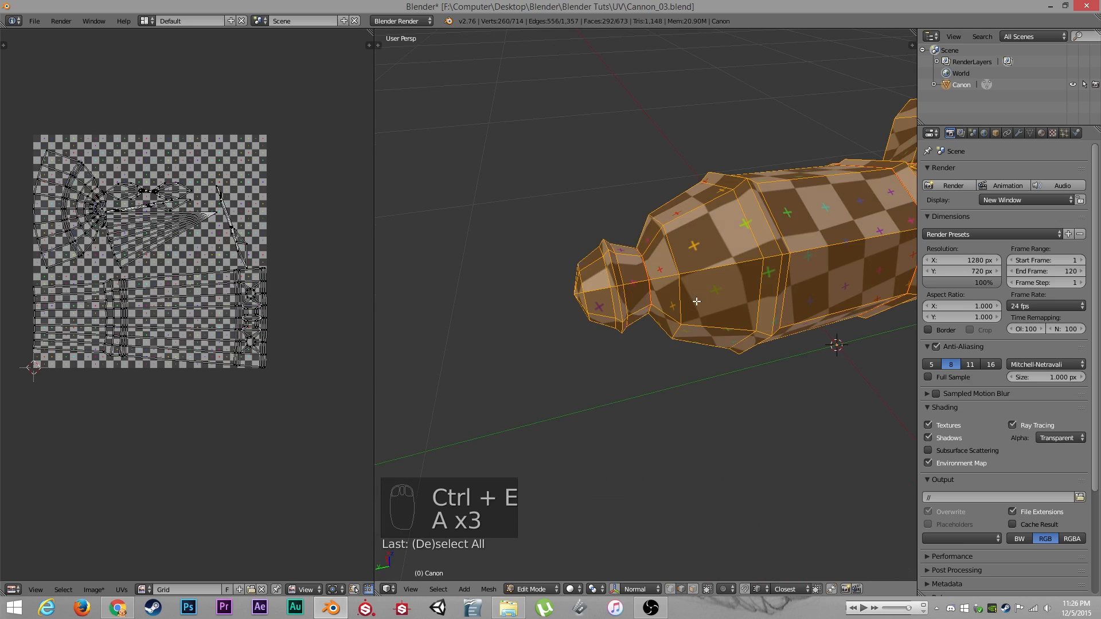
pyautogui.press('u')
pyautogui.click(696, 301)
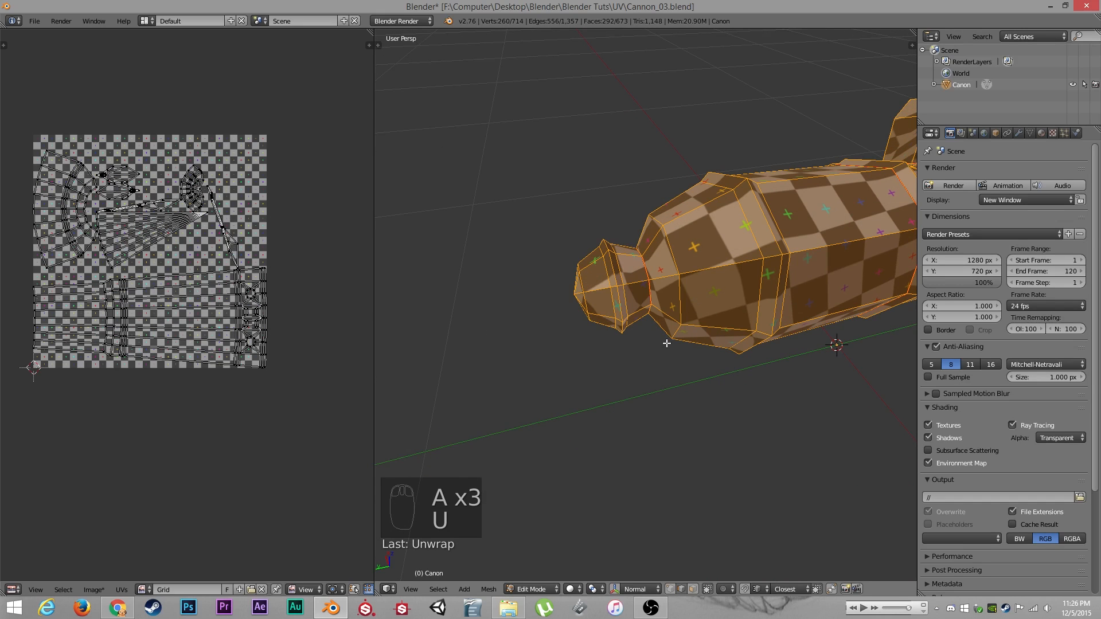
# Mark a seam along the edge loop at the rear knob's rim, leaving out its upper edges
pyautogui.moveTo(663, 338); pyautogui.dragTo(668, 298, button='middle')
pyautogui.keyDown('alt'); pyautogui.rightClick(595, 276); pyautogui.keyUp('alt')
pyautogui.keyDown('shift'); pyautogui.rightClick(633, 223); pyautogui.keyUp('shift')
pyautogui.keyDown('shift'); pyautogui.rightClick(558, 208); pyautogui.keyUp('shift')
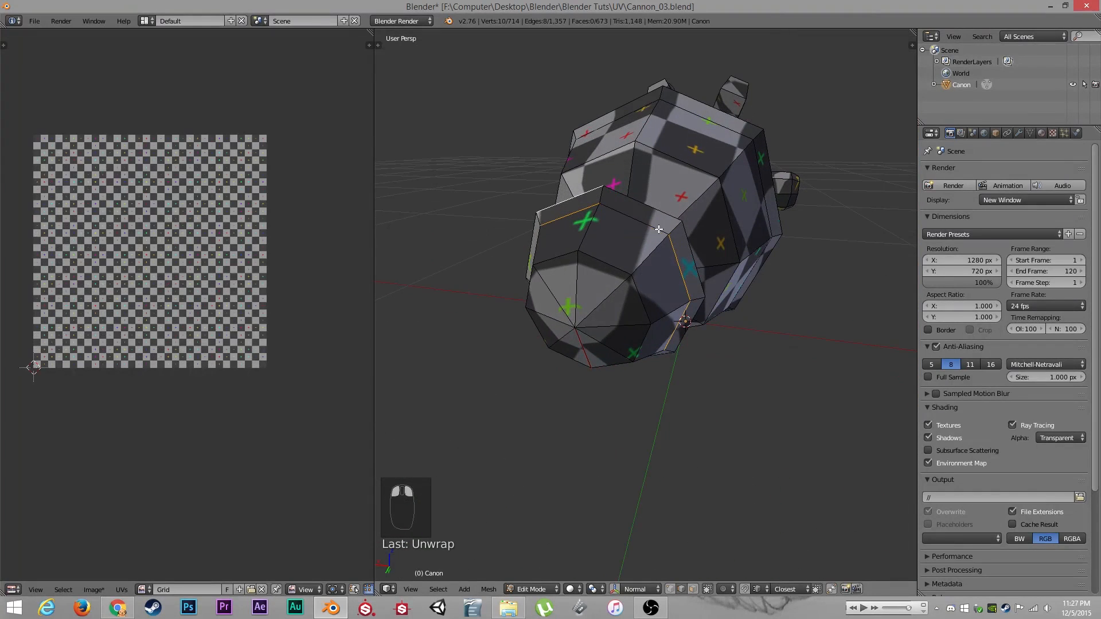
pyautogui.hotkey('ctrl', 'z')
pyautogui.hotkey('ctrl', 'e')
pyautogui.click(591, 217)
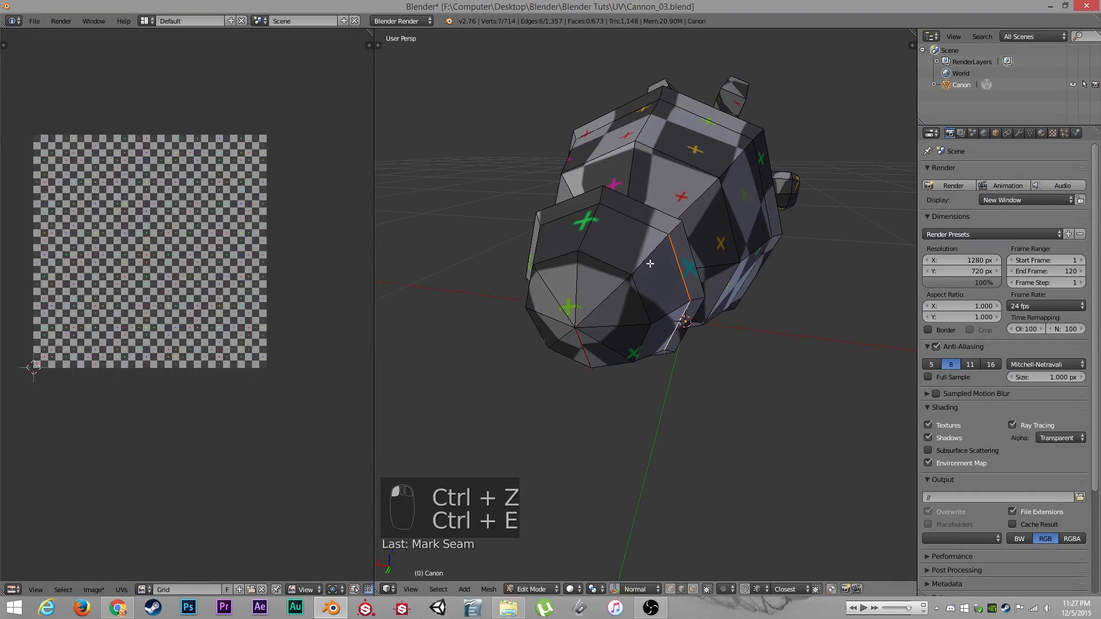
# Unwrap the entire barrel with the knob's rim seam and clear the selection
pyautogui.press('a')
pyautogui.moveTo(590, 216); pyautogui.dragTo(845, 339, button='middle')
pyautogui.press('a')
pyautogui.press('a')
pyautogui.press('u')
pyautogui.click(656, 267)
pyautogui.press('a')
pyautogui.moveTo(630, 321); pyautogui.dragTo(652, 291, button='middle')
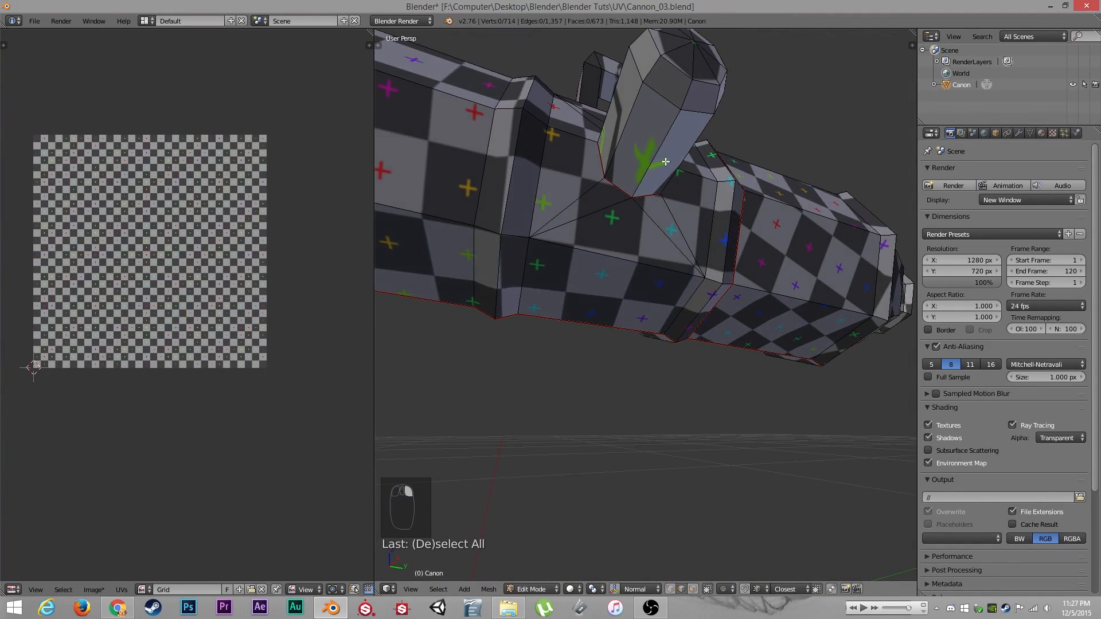
# Mark seams around the end rim of one side trunnion and along one lengthwise edge on its underside
pyautogui.hotkey('ctrl', 'z')
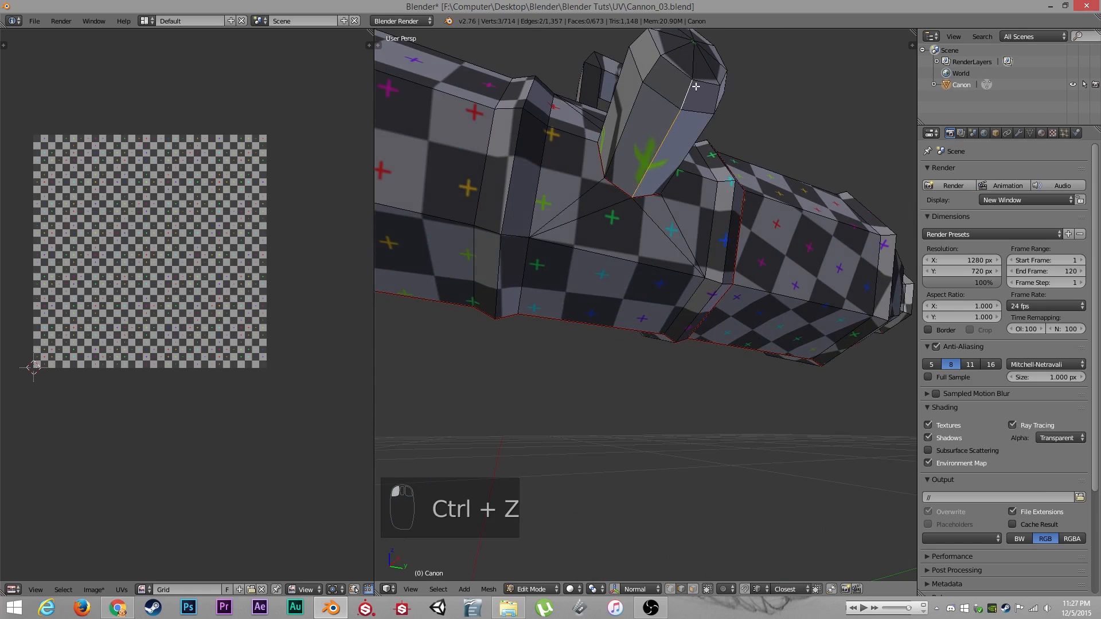
pyautogui.hotkey('ctrl', 'z')
pyautogui.moveTo(717, 119); pyautogui.dragTo(628, 171, button='middle')
pyautogui.hotkey('ctrl', 'z')
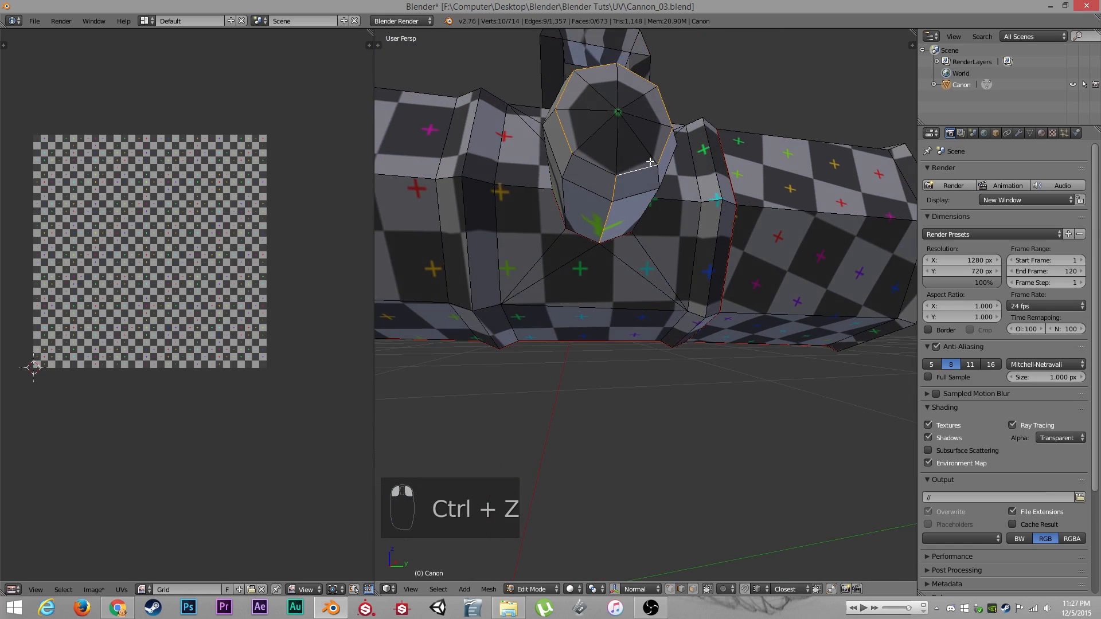
pyautogui.hotkey('ctrl', 'e')
pyautogui.click(596, 166)
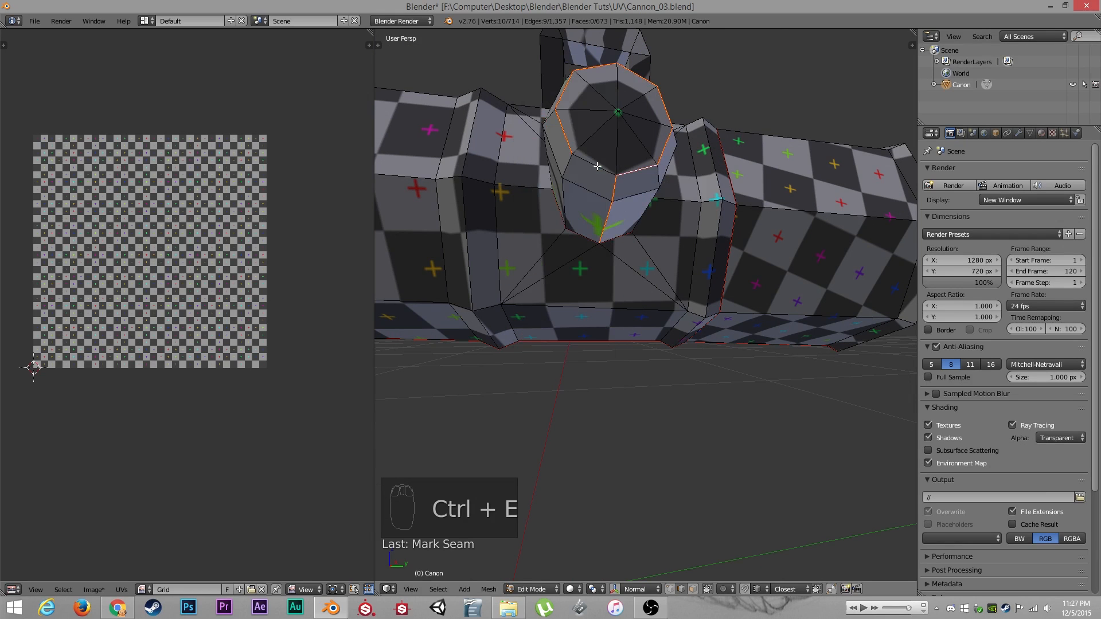
# Mark matching seams on the opposite trunnion, around its end rim and along one lengthwise underside edge
pyautogui.scroll(-6, 574, 259)
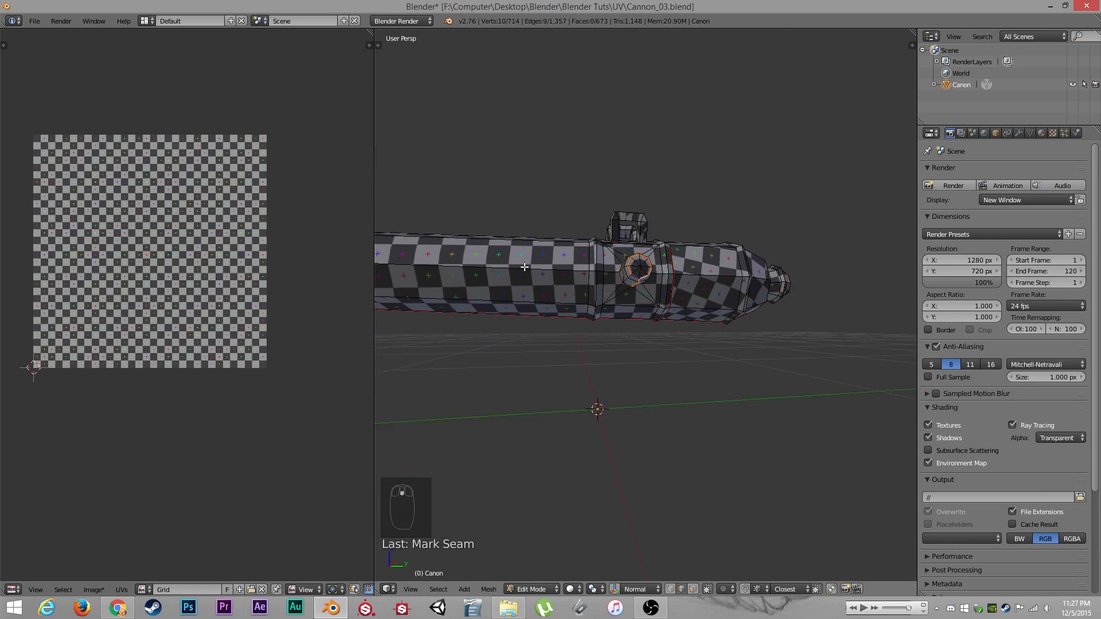
pyautogui.moveTo(526, 263); pyautogui.dragTo(747, 270, button='middle')
pyautogui.scroll(3, 693, 297)
pyautogui.rightClick(689, 251)
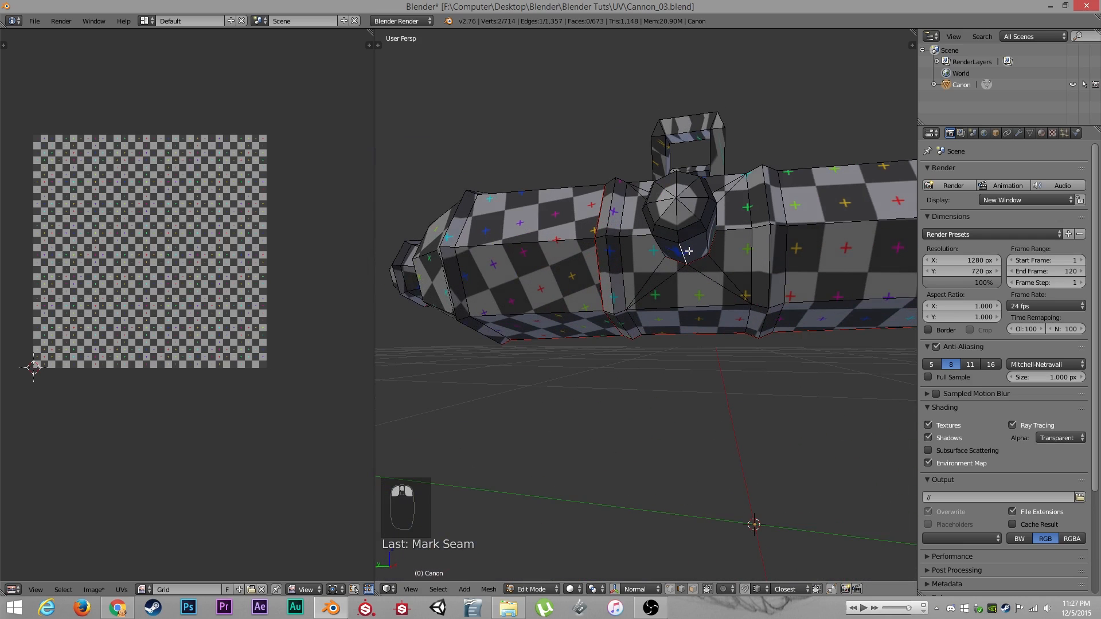
pyautogui.keyDown('alt'); pyautogui.keyDown('shift'); pyautogui.rightClick(677, 233); pyautogui.keyUp('shift'); pyautogui.keyUp('alt')
pyautogui.hotkey('ctrl', 'e')
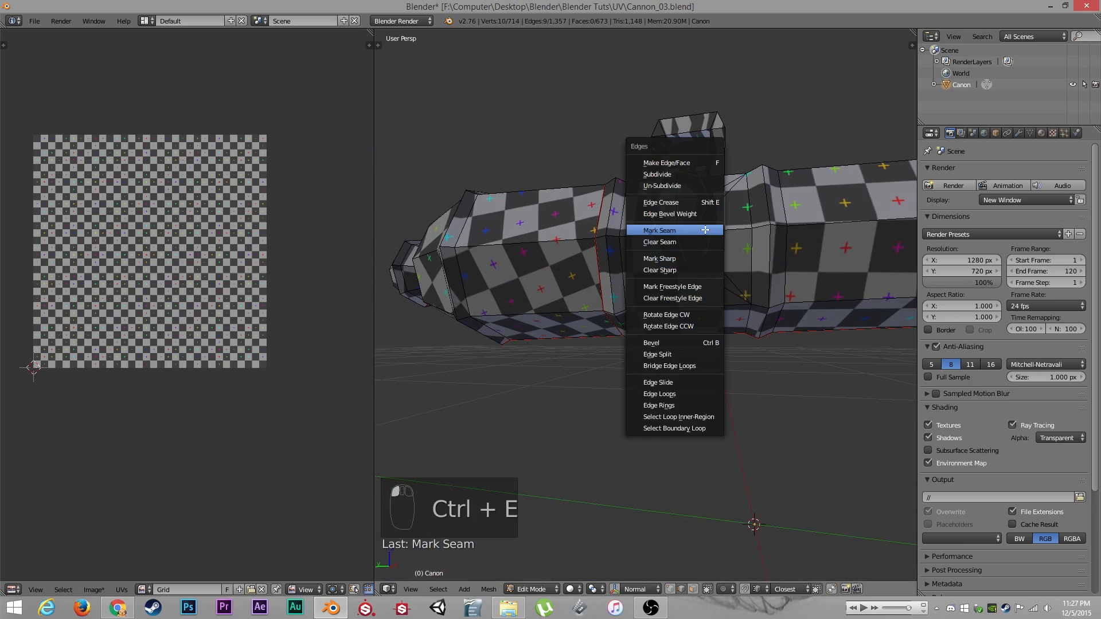
pyautogui.click(705, 228)
# Unwrap the entire barrel with the trunnion end and lengthwise seams, then clear the selection
pyautogui.press('a')
pyautogui.moveTo(705, 229); pyautogui.dragTo(633, 287, button='middle')
pyautogui.press('a')
pyautogui.press('u')
pyautogui.click(688, 360)
pyautogui.press('a')
# Mark seams along the inner lengthwise edges of both lifting handles
pyautogui.keyDown('shift'); pyautogui.click(598, 232); pyautogui.keyUp('shift')
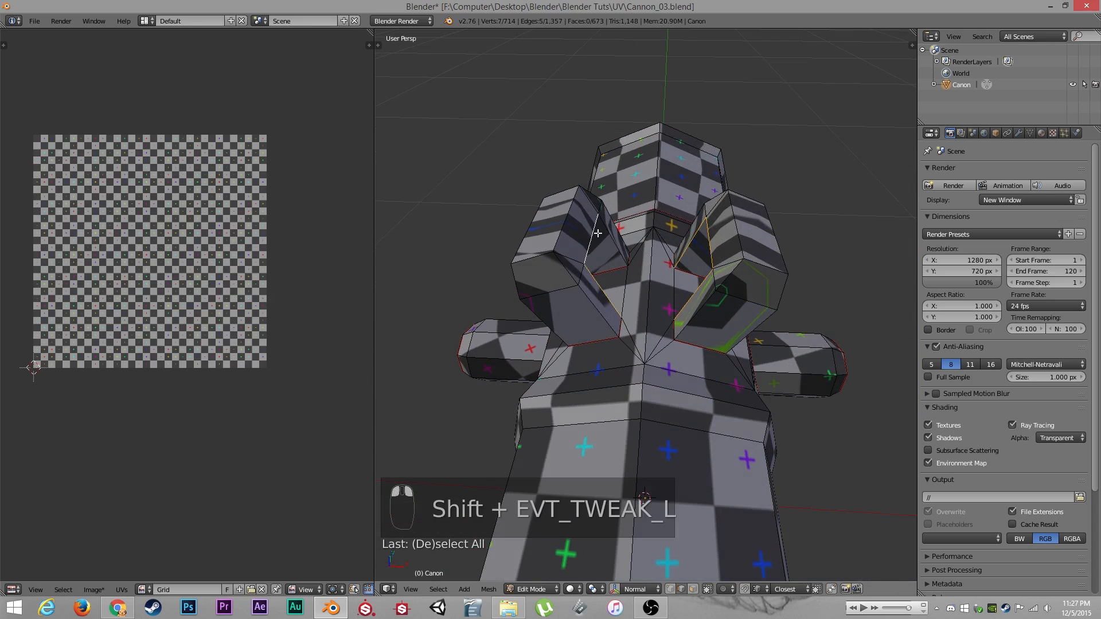
pyautogui.hotkey('ctrl', 'z')
pyautogui.hotkey('ctrl', 'e')
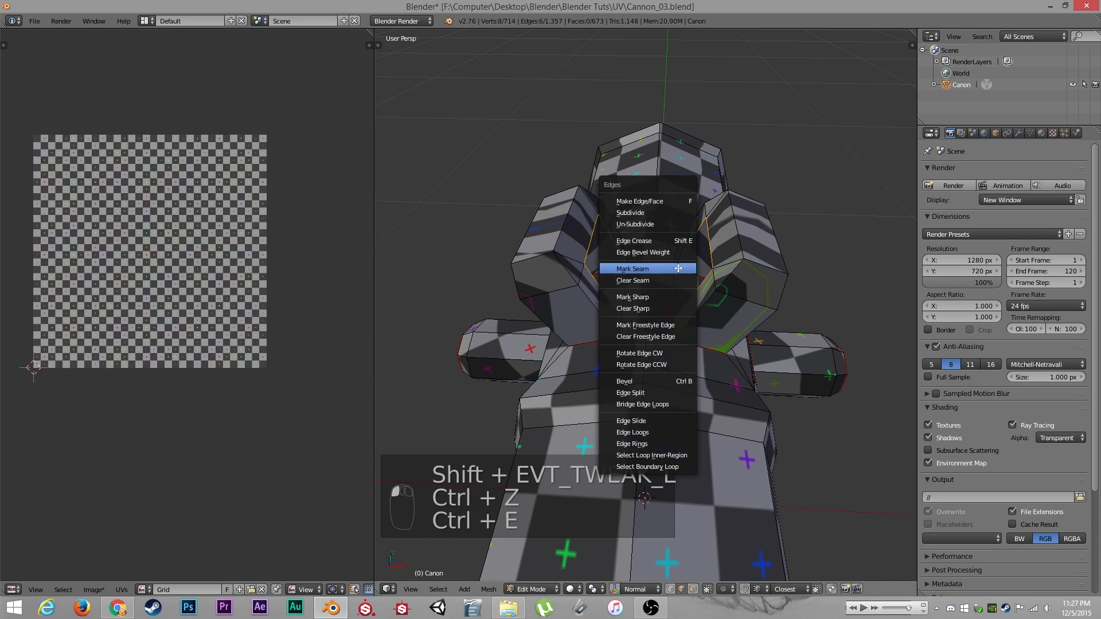
pyautogui.click(654, 267)
# Unwrap the entire barrel with the handle seams, check the handles' checker pattern and reselect everything
pyautogui.press('a')
pyautogui.press('a')
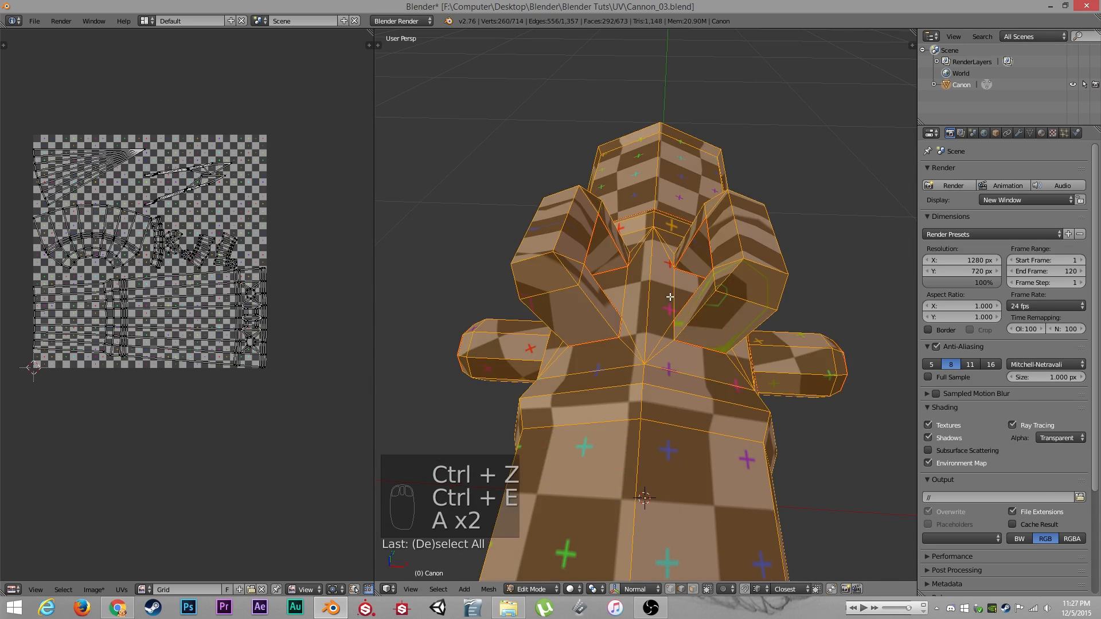
pyautogui.press('u')
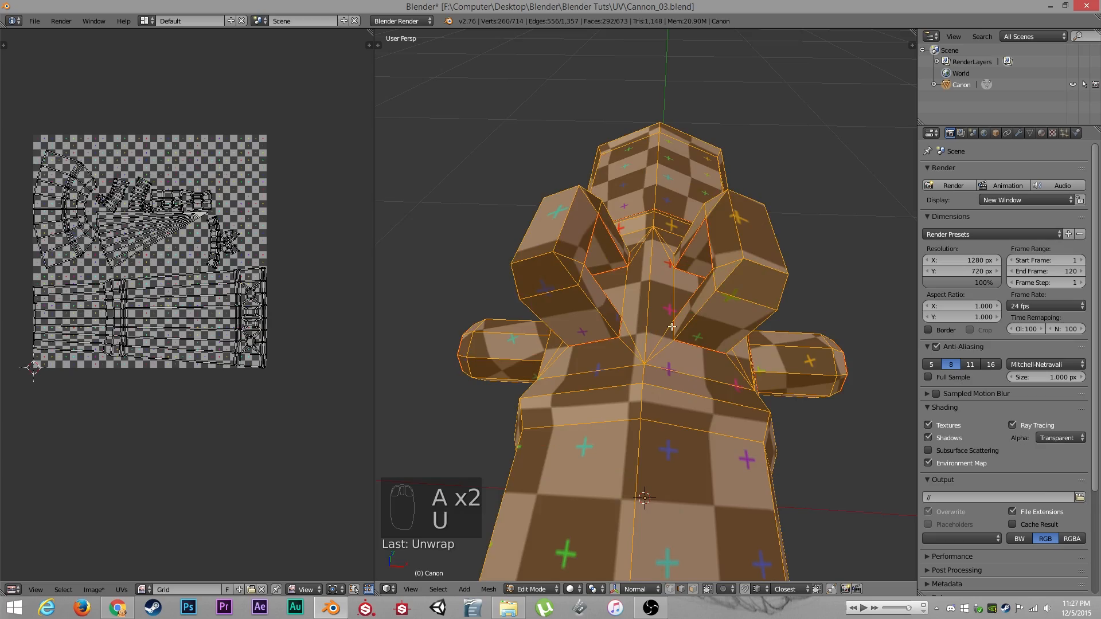
pyautogui.press('a')
pyautogui.moveTo(671, 327); pyautogui.dragTo(602, 320, button='middle')
pyautogui.press('a')
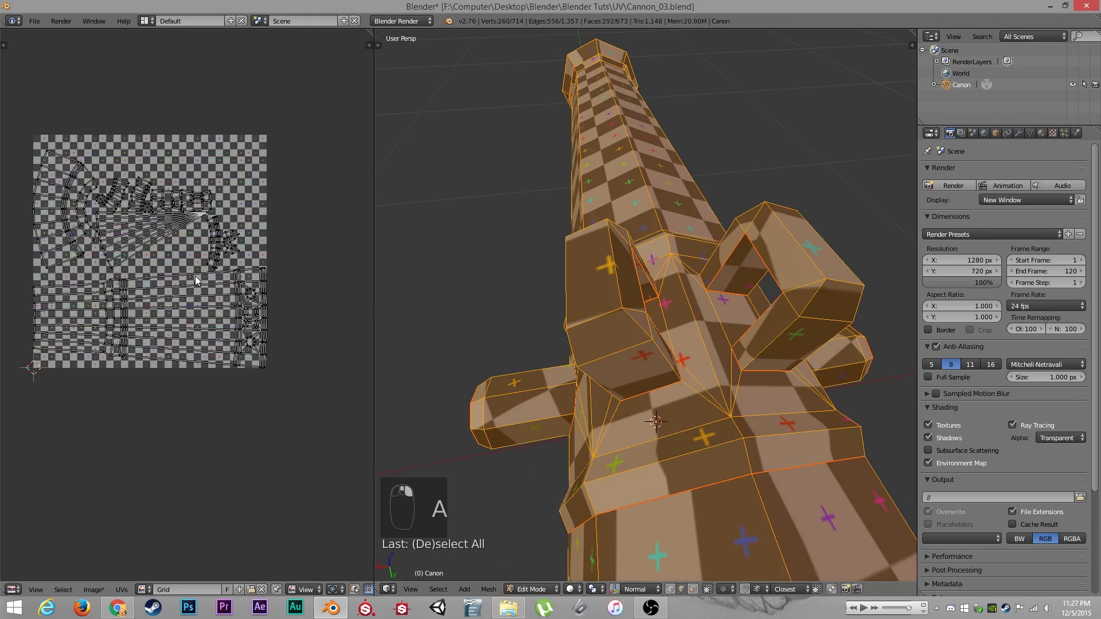
# Mark seams on the outer edges around the muzzle-side upper corner of both lifting handles
pyautogui.scroll(8, 196, 280)
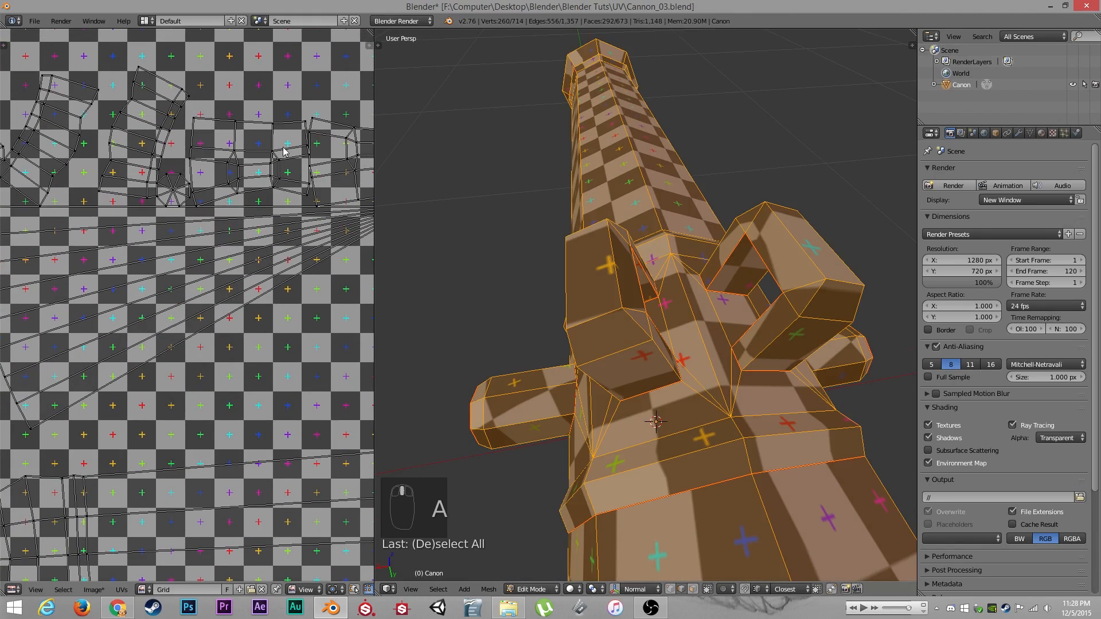
pyautogui.moveTo(285, 152); pyautogui.dragTo(227, 235, button='middle')
pyautogui.scroll(1, 228, 235)
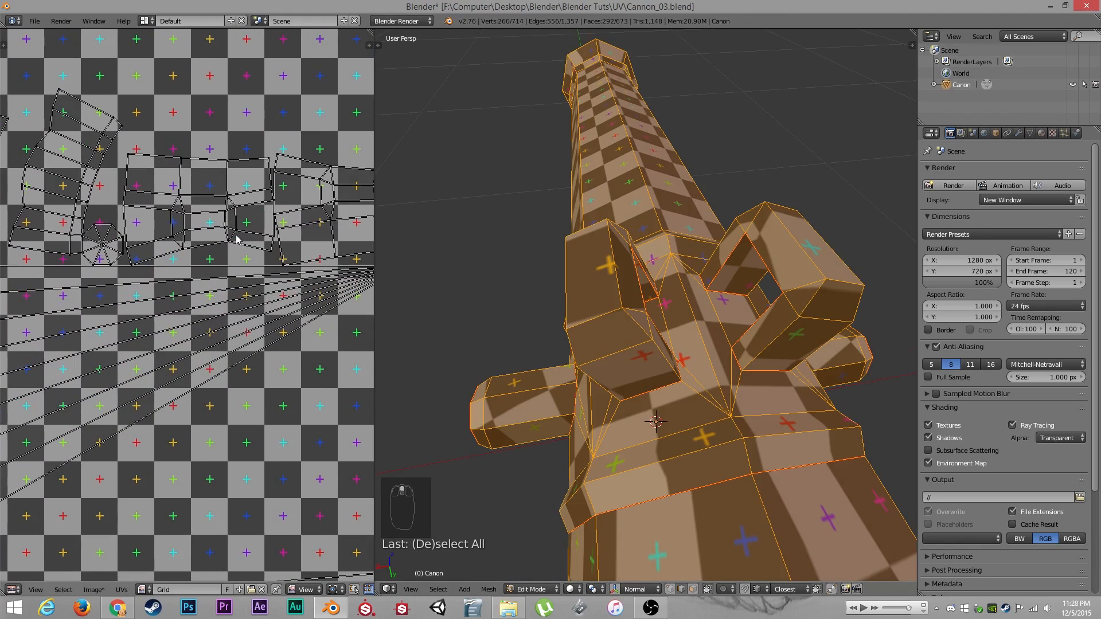
pyautogui.press('a')
pyautogui.moveTo(616, 327); pyautogui.dragTo(633, 233, button='middle')
pyautogui.hotkey('ctrl', 'z')
pyautogui.hotkey('ctrl', 'e')
pyautogui.click(590, 307)
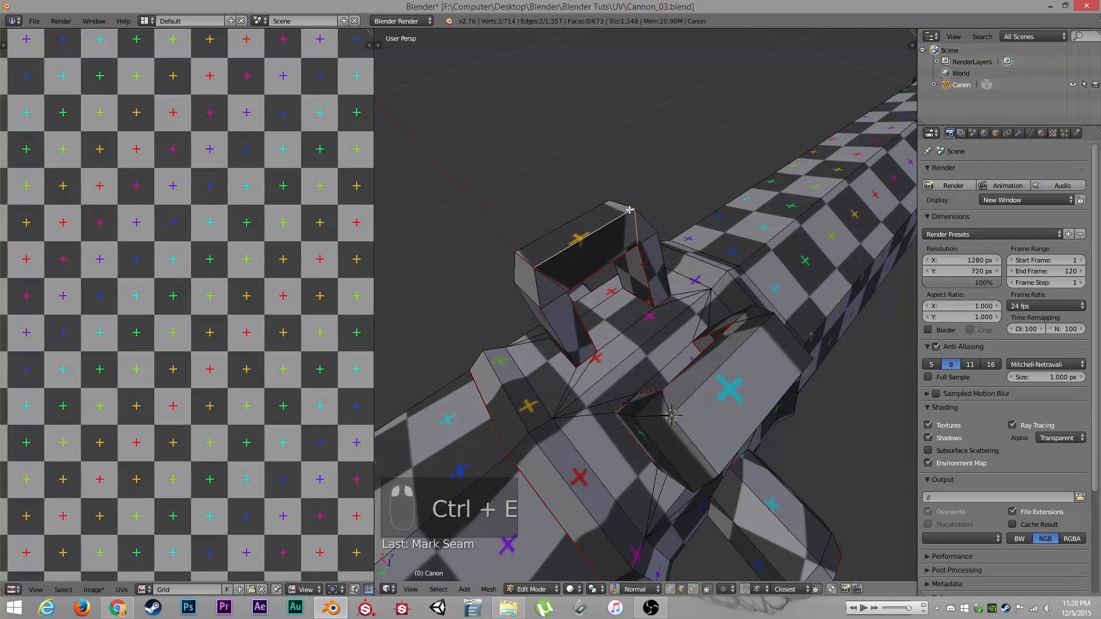
pyautogui.hotkey('ctrl', 'z')
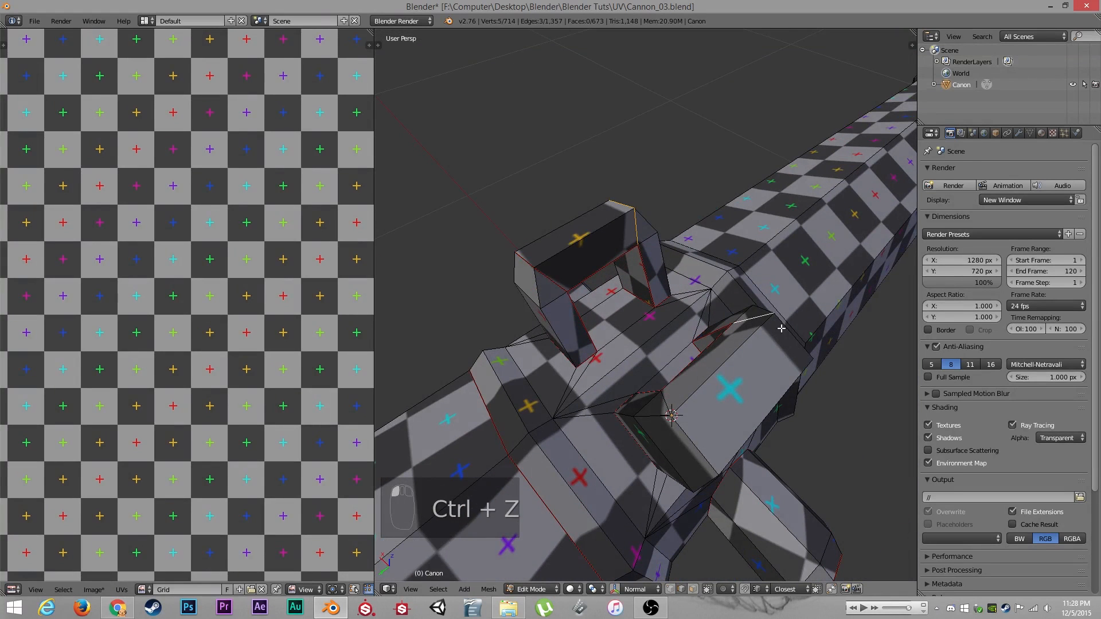
pyautogui.hotkey('ctrl', 'e')
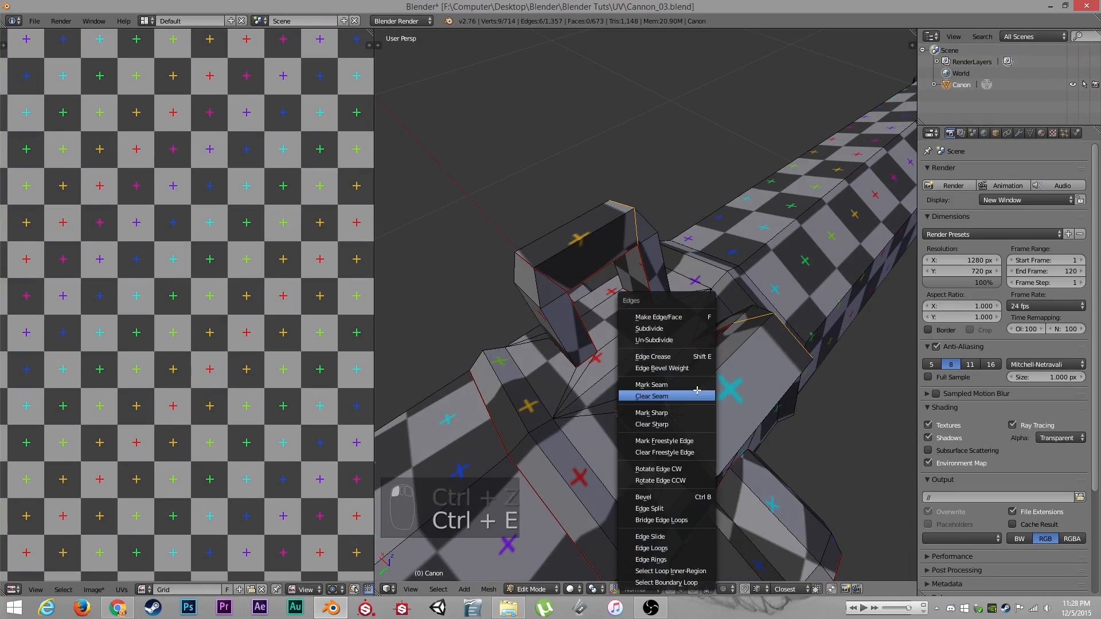
# Unwrap the entire barrel with the new handle corner seams, then clear the selection
pyautogui.press('a')
pyautogui.press('a')
pyautogui.press('a')
pyautogui.press('u')
pyautogui.click(694, 382)
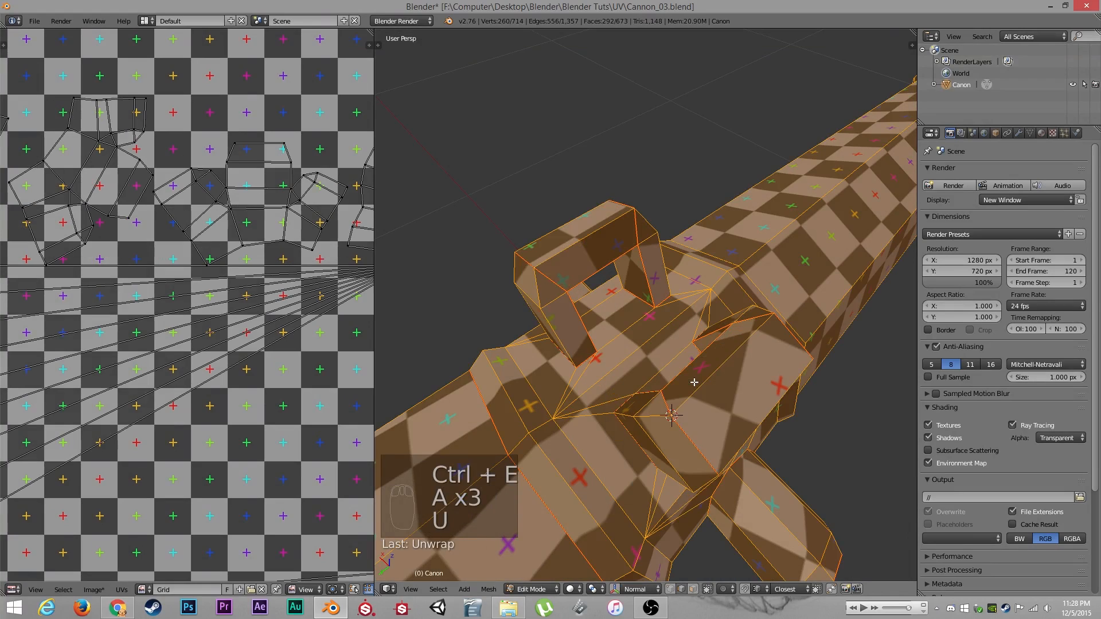
pyautogui.moveTo(694, 382); pyautogui.dragTo(675, 266, button='middle')
pyautogui.press('a')
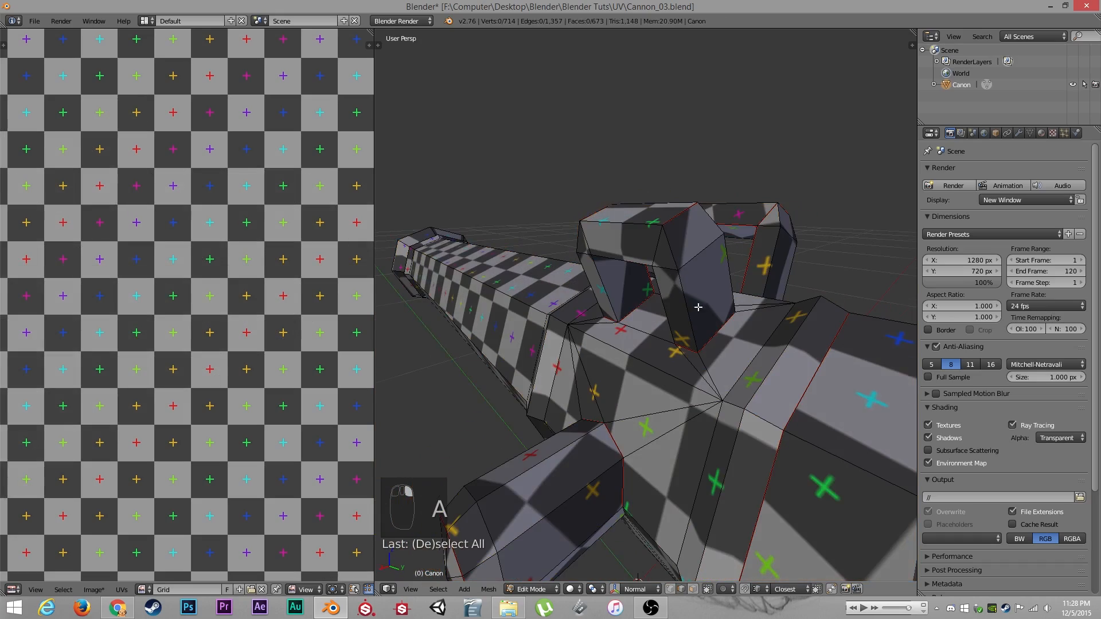
# Mark seams on the short sloping corner edges at both ends of the lifting handles' side faces
pyautogui.moveTo(698, 308); pyautogui.dragTo(685, 310, button='middle')
pyautogui.moveTo(608, 308); pyautogui.dragTo(636, 247, button='middle')
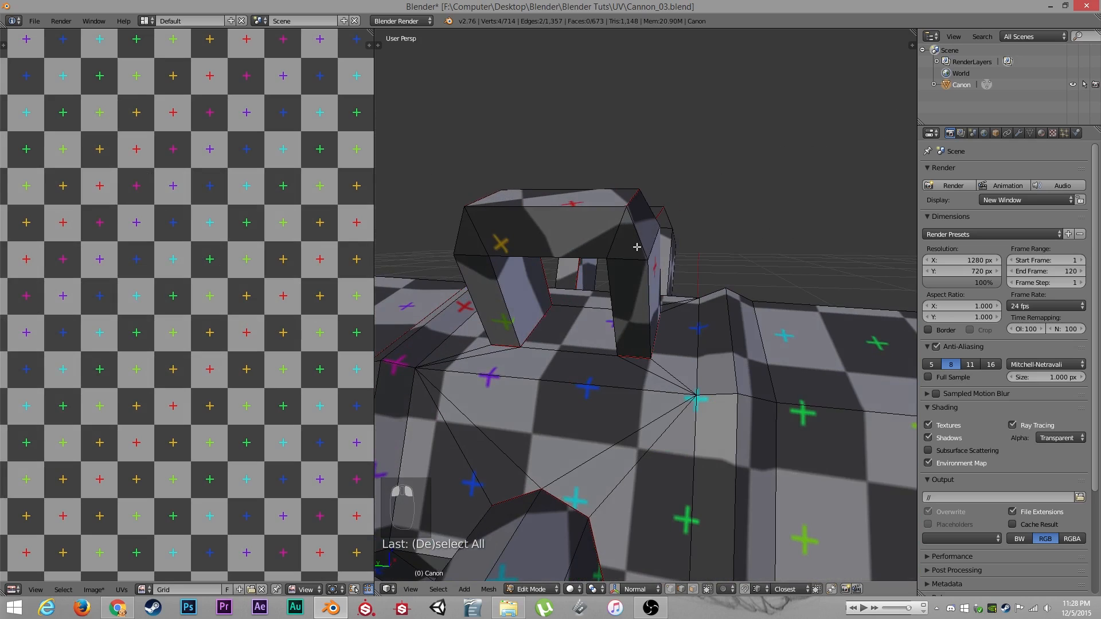
pyautogui.hotkey('ctrl', 'e')
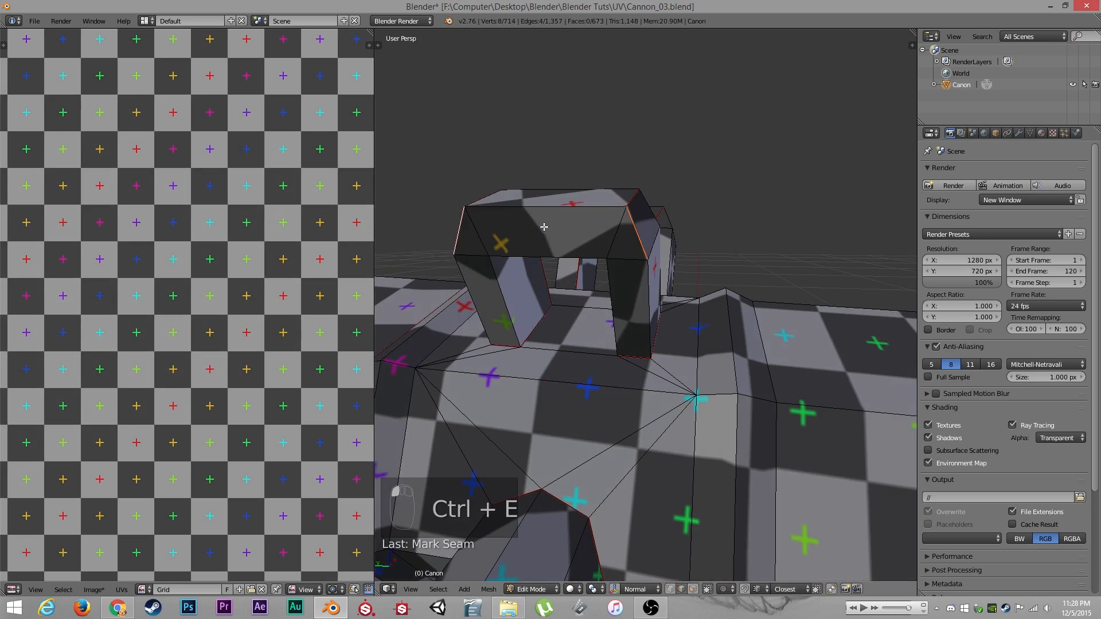
# Select the whole barrel and unwrap it again with the added sloping corner seams on the handles
pyautogui.press('a')
pyautogui.press('a')
pyautogui.press('a')
pyautogui.press('u')
pyautogui.moveTo(585, 248); pyautogui.dragTo(706, 291, button='middle')
# Select only the seam-bounded breech section behind the trunnions and unwrap it on its own
pyautogui.press('a')
pyautogui.scroll(-6, 534, 334)
pyautogui.press('l')
pyautogui.press('u')
pyautogui.click(705, 291)
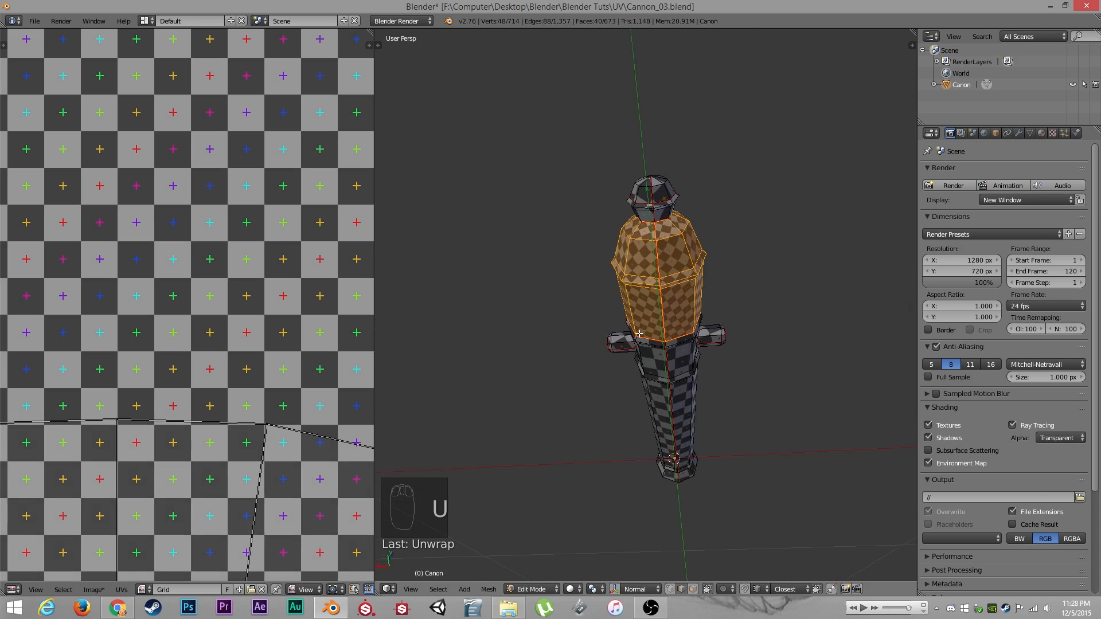
pyautogui.scroll(-4, 202, 461)
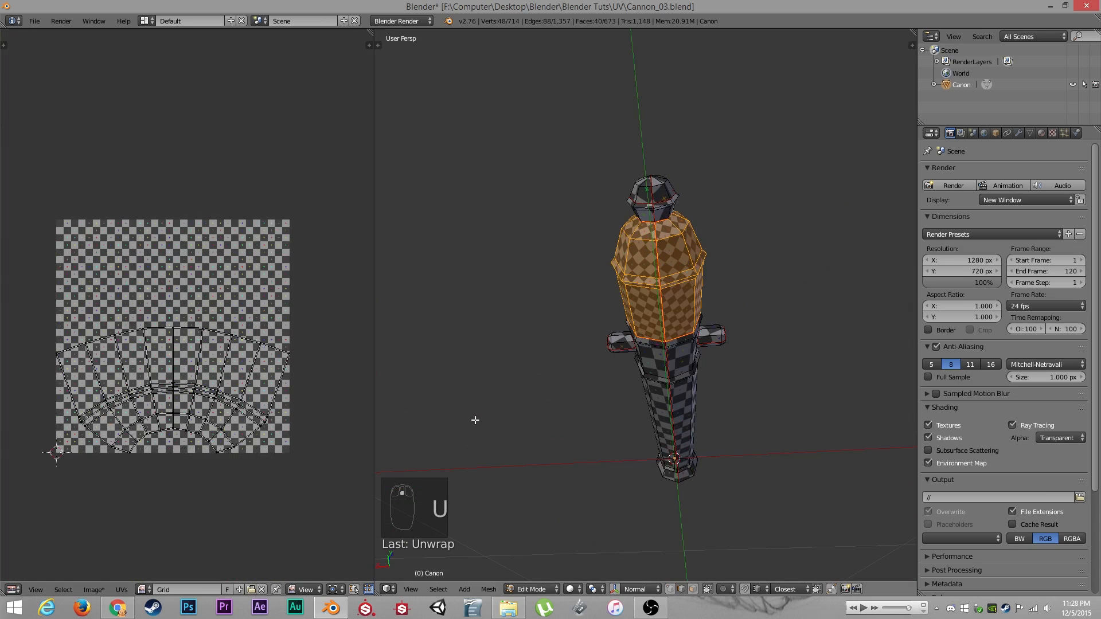
# Split off the breech section and unwrap it again using the Conformal method
pyautogui.press('t')
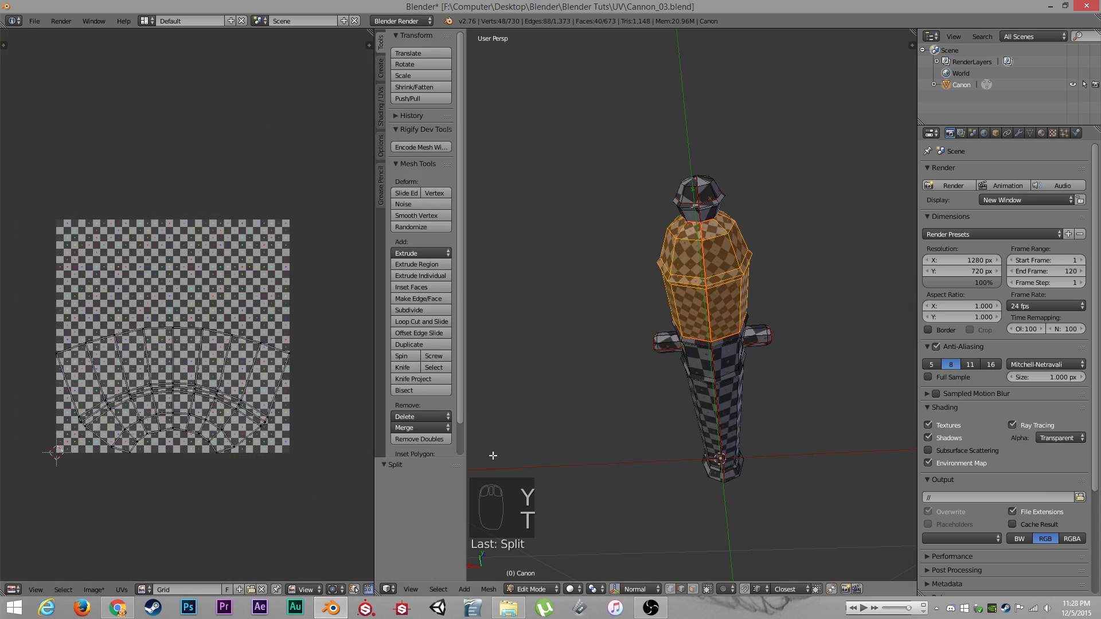
pyautogui.press('u')
pyautogui.click(636, 356)
pyautogui.click(421, 493)
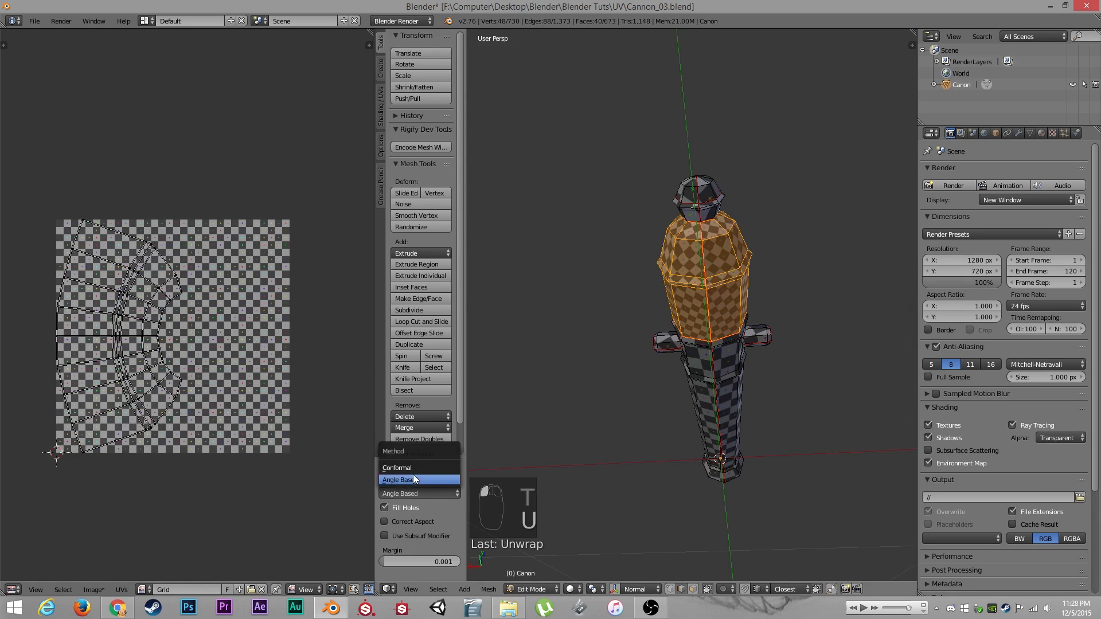
pyautogui.click(413, 469)
# Reselect the entire barrel and examine the checker pattern on the breech and underside
pyautogui.moveTo(551, 321); pyautogui.dragTo(615, 347, button='middle')
pyautogui.press('a')
pyautogui.press('a')
pyautogui.press('a')
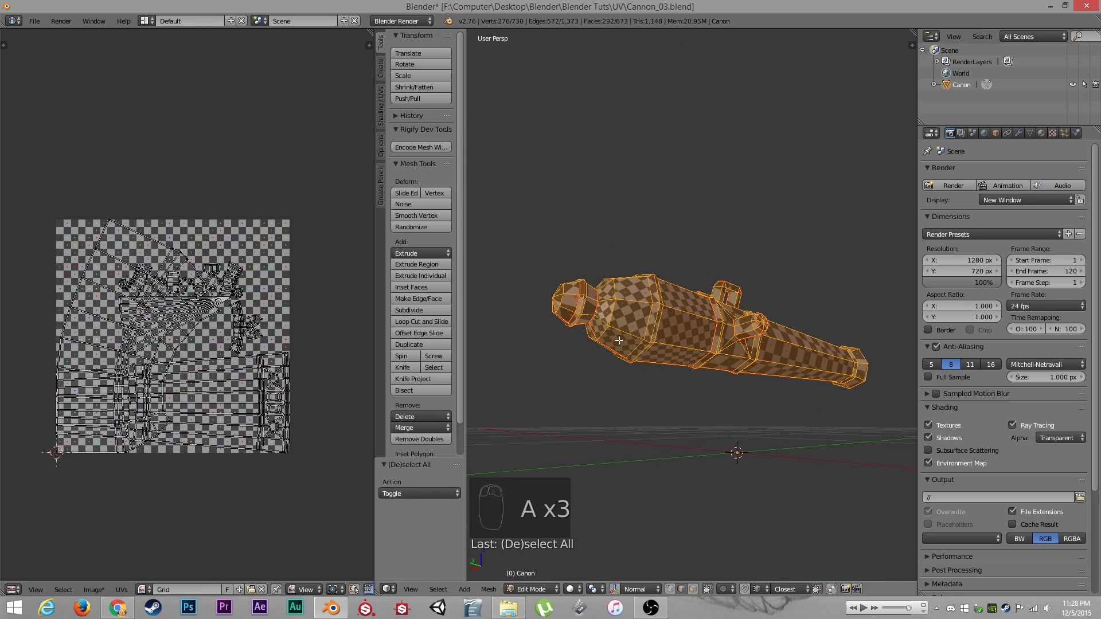
pyautogui.moveTo(616, 402); pyautogui.dragTo(620, 374, button='middle')
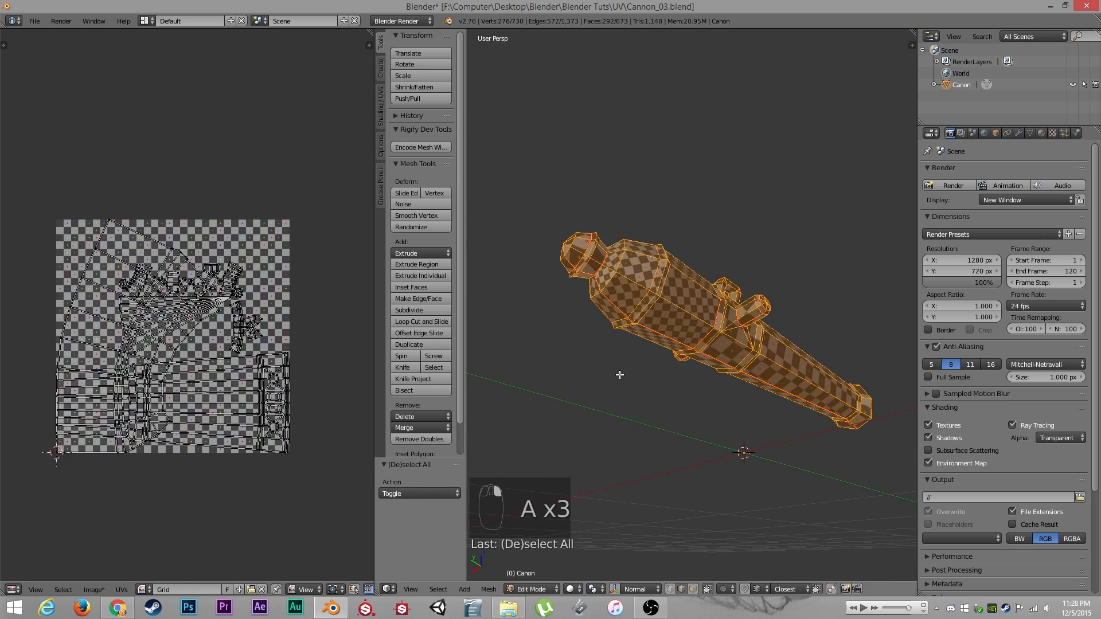
# Select only the linked breech section and move its UV island above the grid image
pyautogui.press('a')
pyautogui.press('l')
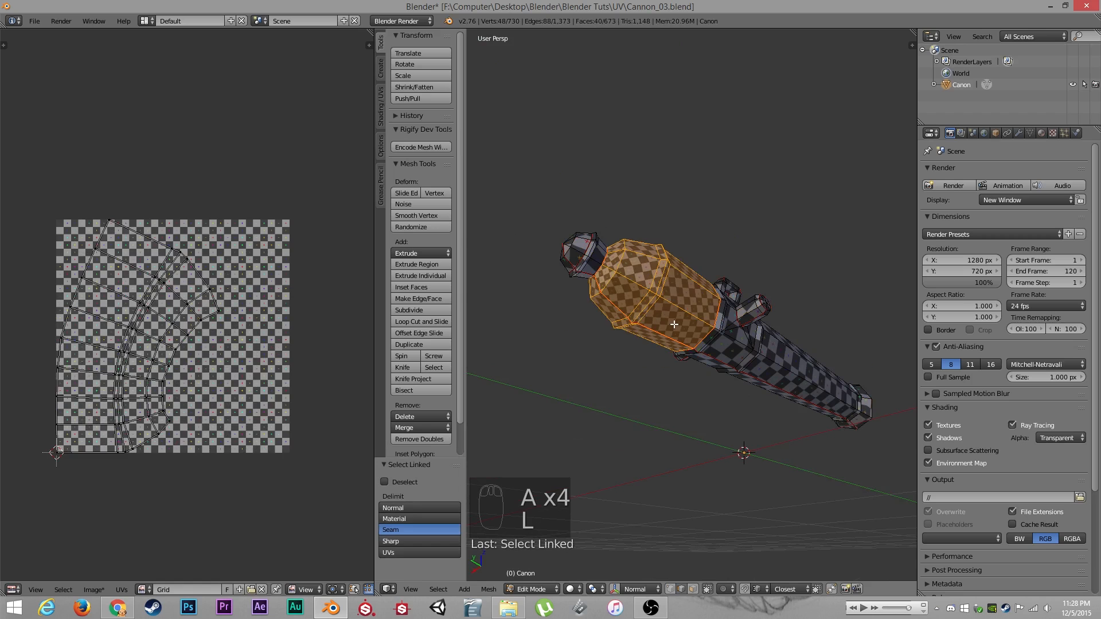
pyautogui.moveTo(678, 318); pyautogui.dragTo(653, 395, button='middle')
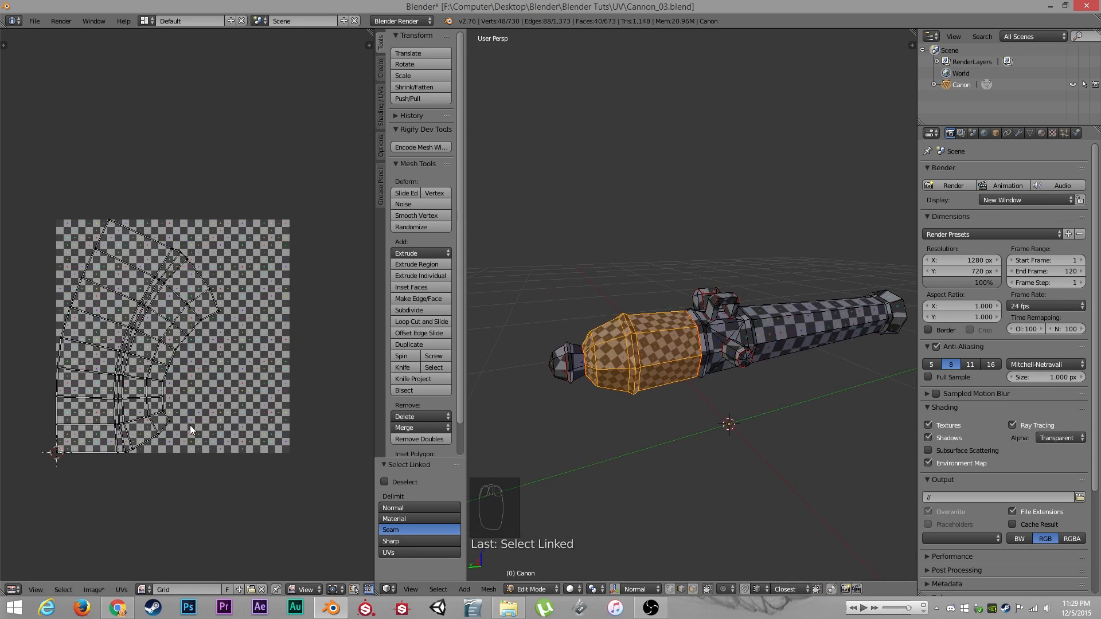
pyautogui.press('a')
pyautogui.press('g')
pyautogui.click(177, 152)
# Select the entire barrel mesh and all of its UV islands
pyautogui.press('a')
pyautogui.press('a')
pyautogui.press('a')
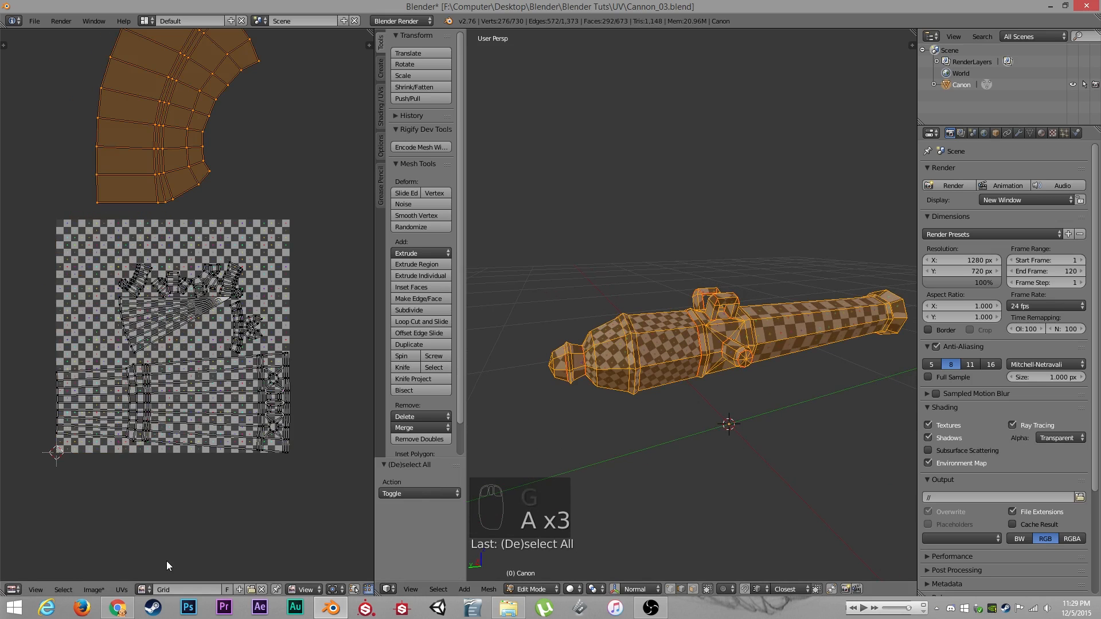
pyautogui.scroll(4, 710, 400)
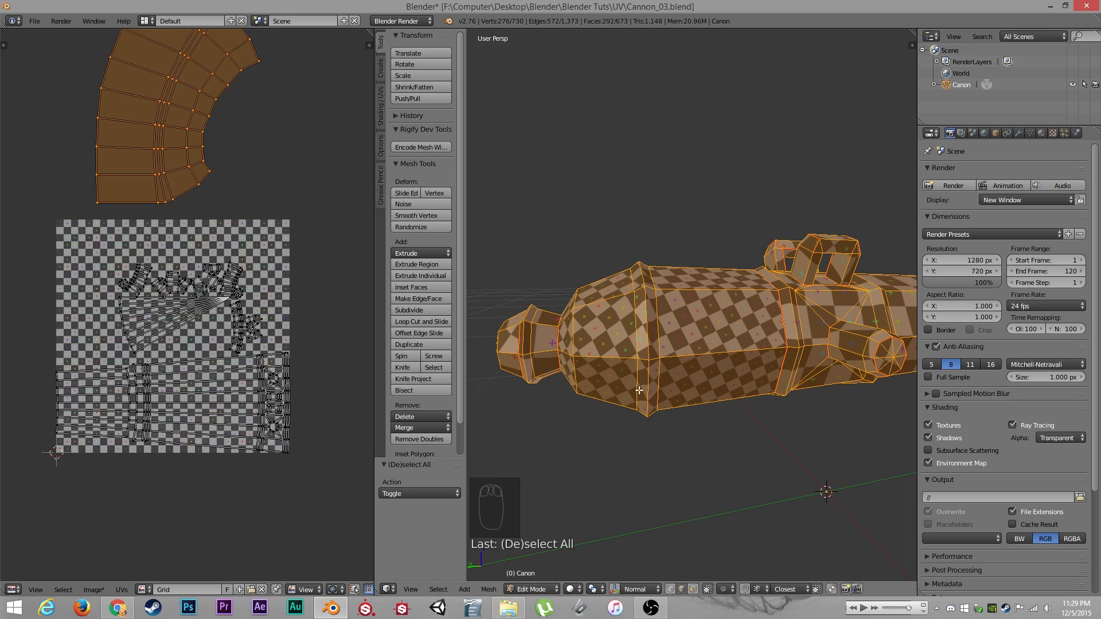
pyautogui.press('a')
pyautogui.press('a')
pyautogui.press('a')
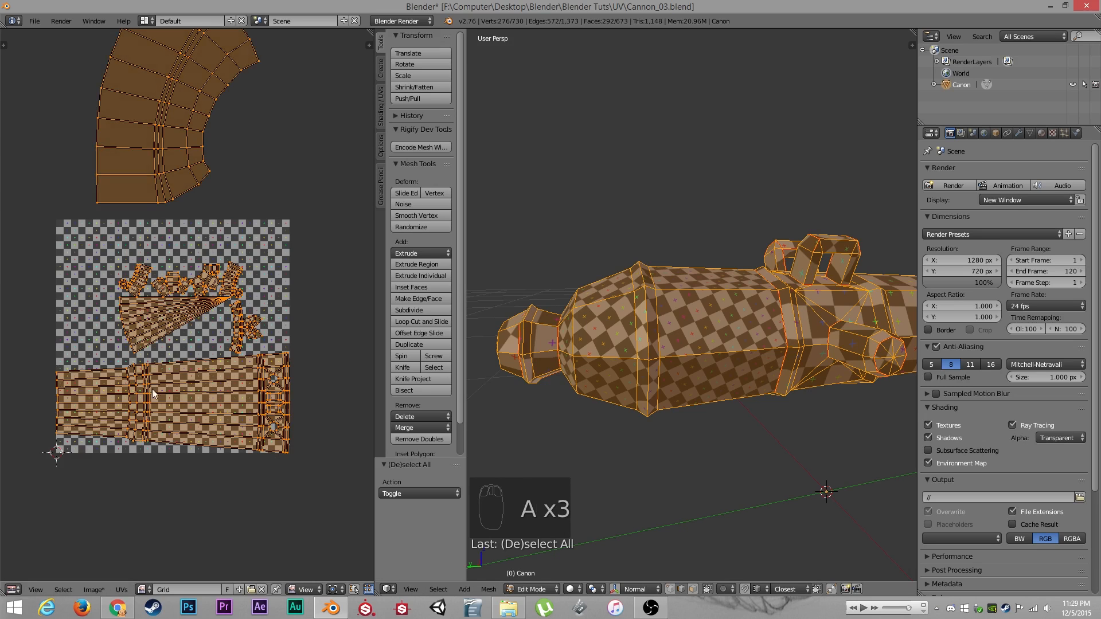
# Average the scale of all the barrel's UV islands
pyautogui.moveTo(195, 405); pyautogui.dragTo(217, 419, button='middle')
pyautogui.hotkey('ctrl', 'Up')
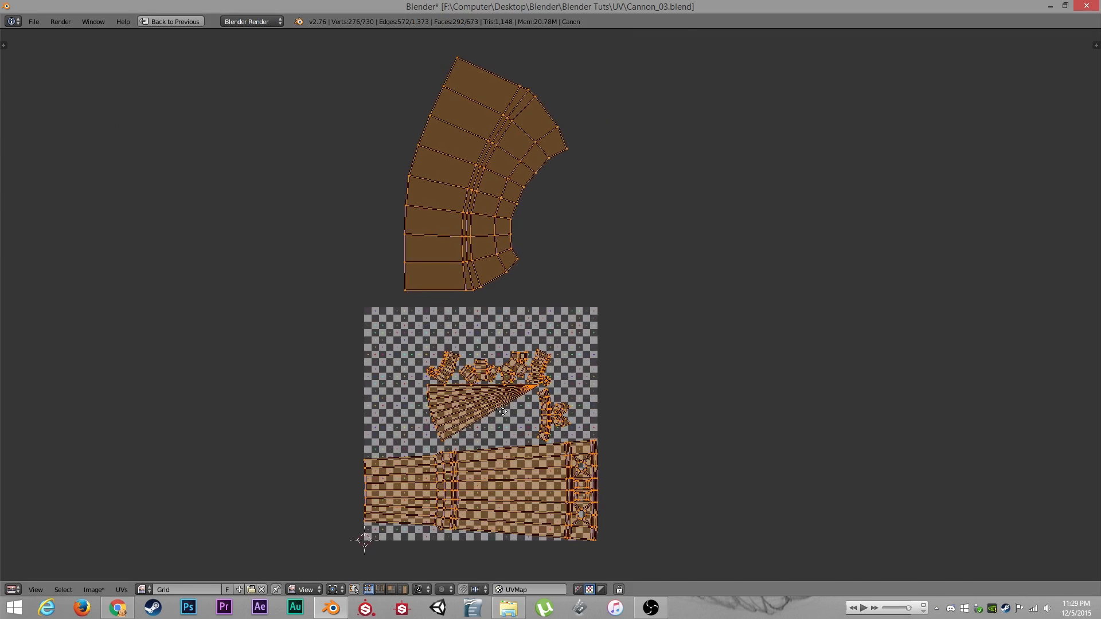
pyautogui.hotkey('shift', 'space')
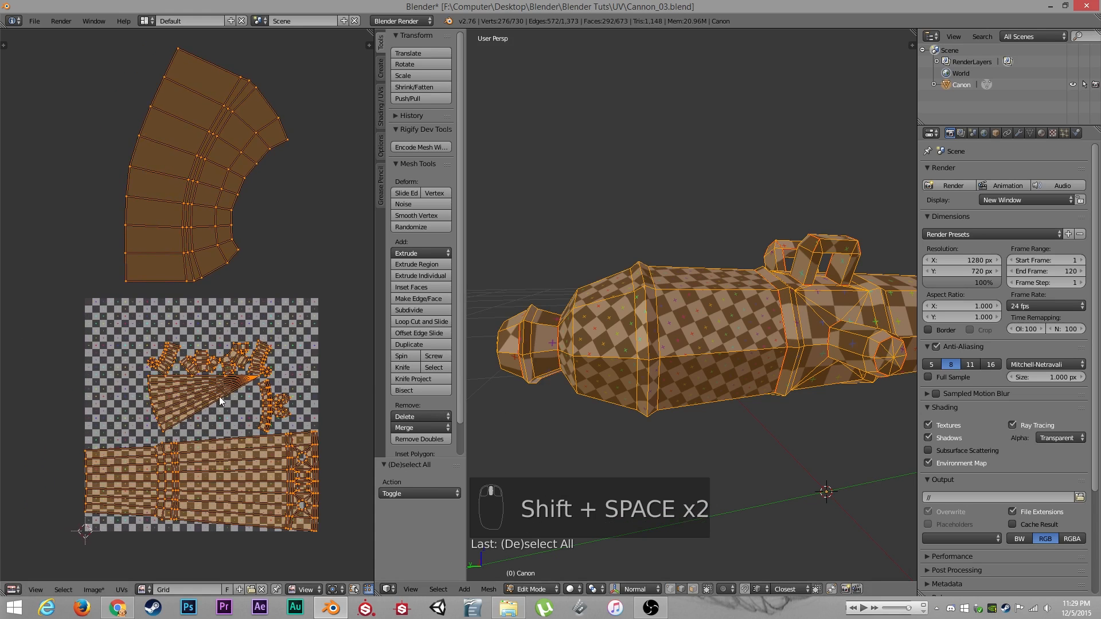
pyautogui.click(122, 590)
pyautogui.click(160, 469)
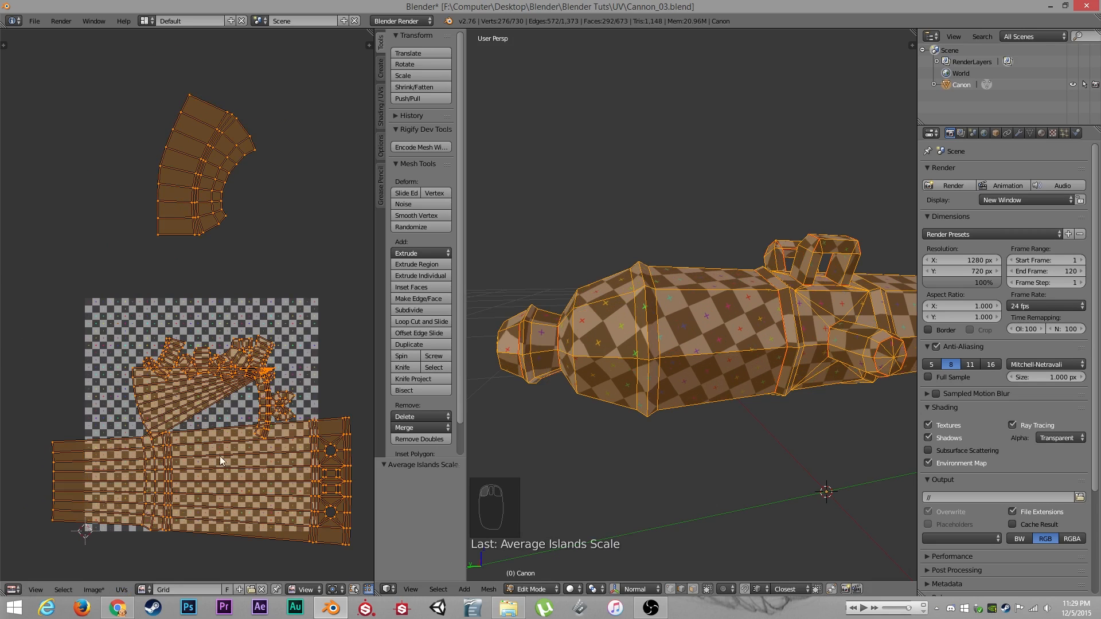
# Pack all the barrel's UV islands inside the grid image
pyautogui.click(122, 589)
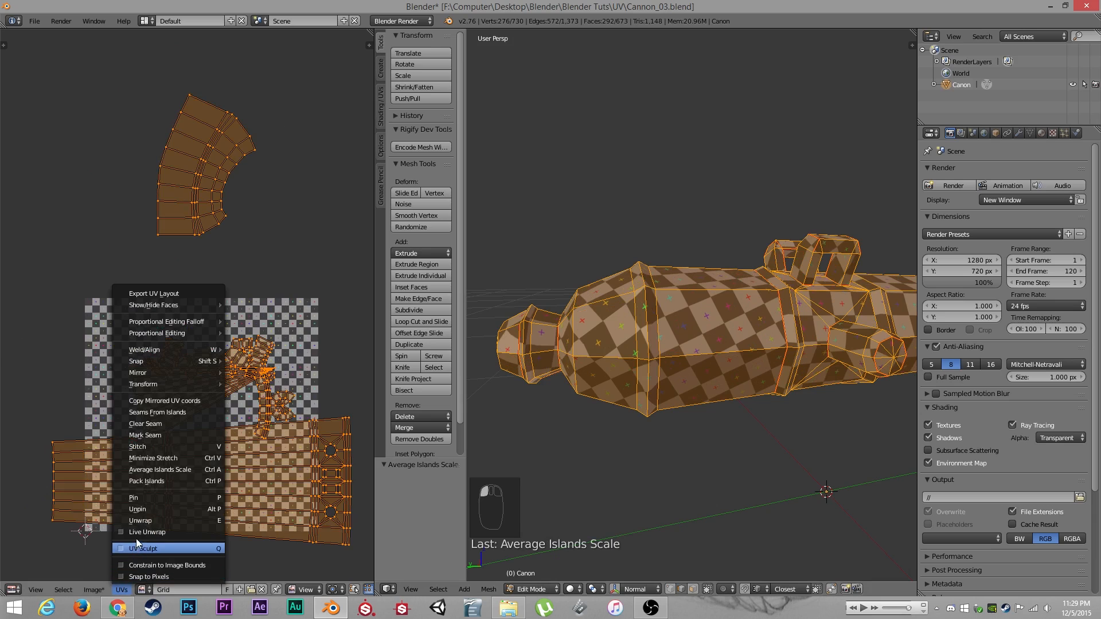
pyautogui.click(153, 477)
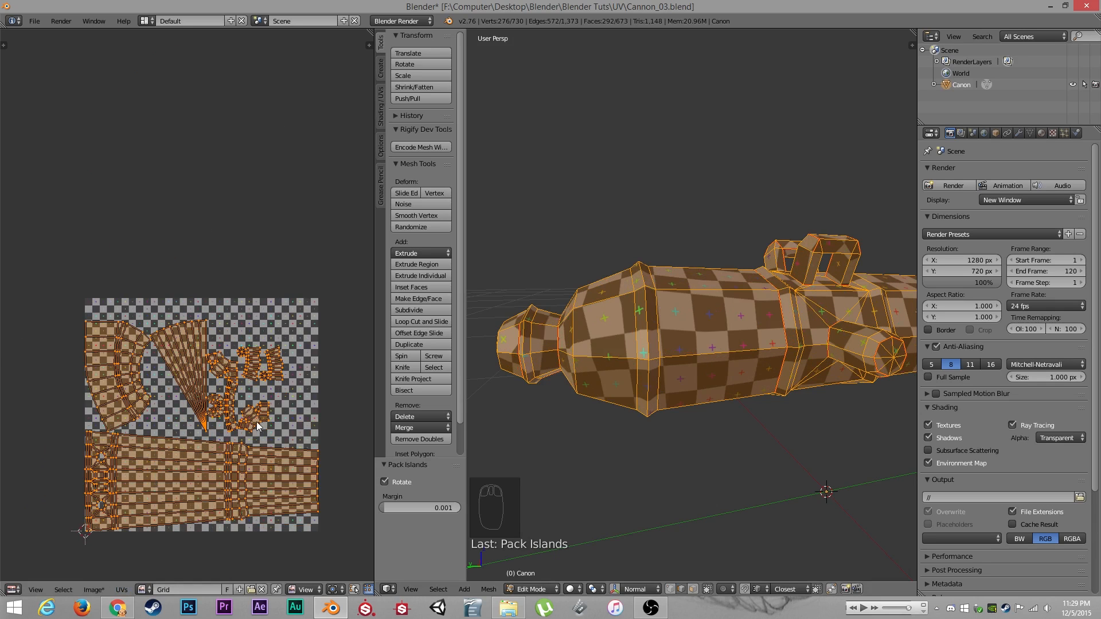
pyautogui.scroll(3, 264, 438)
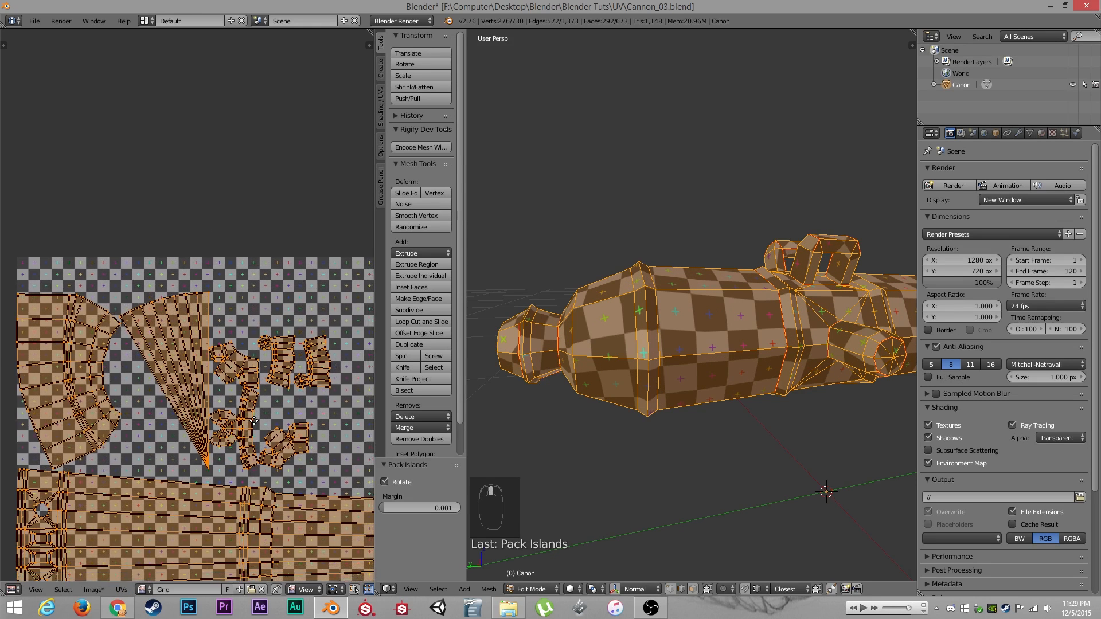
pyautogui.scroll(-3, 613, 350)
# Check the textured barrel in Object Mode and return to Edit Mode
pyautogui.moveTo(698, 396); pyautogui.dragTo(748, 417, button='right')
pyautogui.press('Tab')
pyautogui.moveTo(748, 416); pyautogui.dragTo(798, 388, button='middle')
pyautogui.press('Tab')
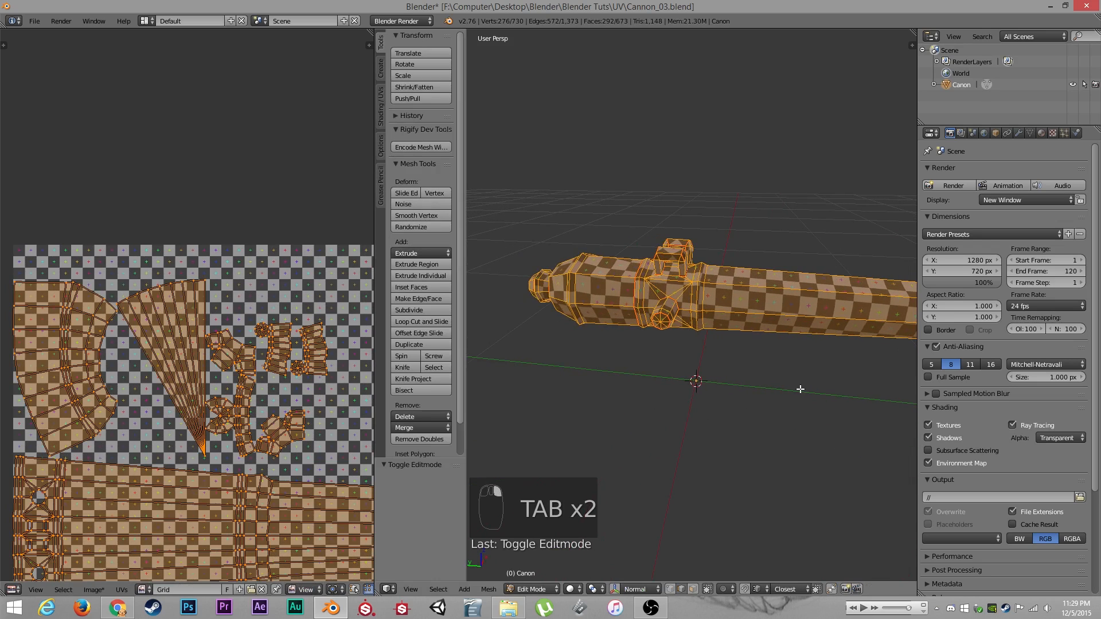
# Reveal the hidden carriage parts, then select the entire barrel with its handles and knob and hide it
pyautogui.hotkey('alt', 'h')
pyautogui.hotkey('ctrl', 'i')
pyautogui.press('h')
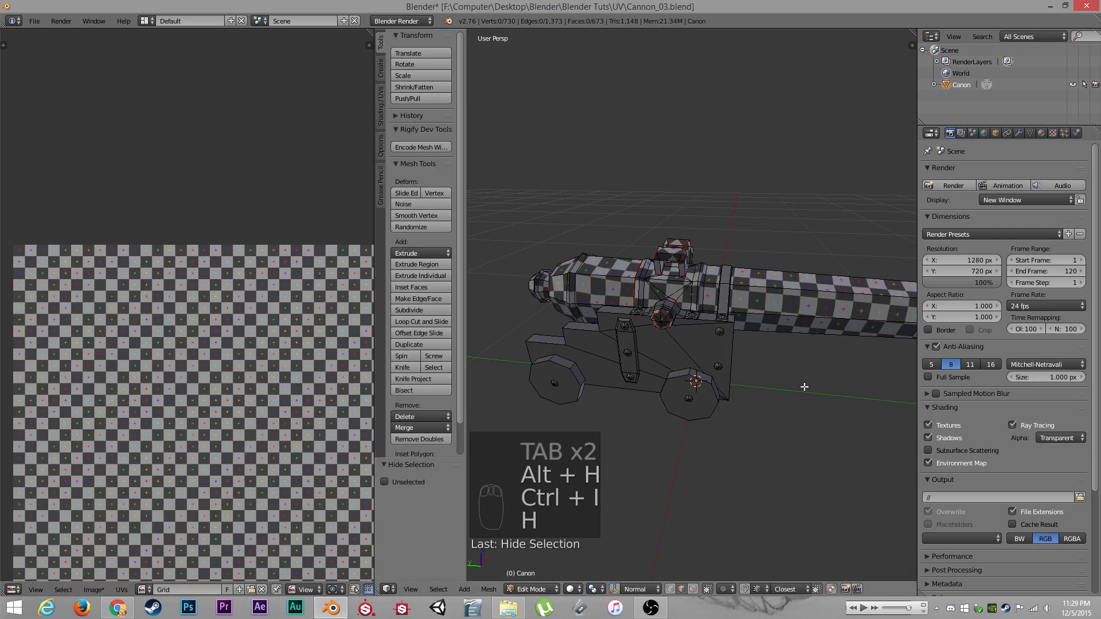
pyautogui.press('l')
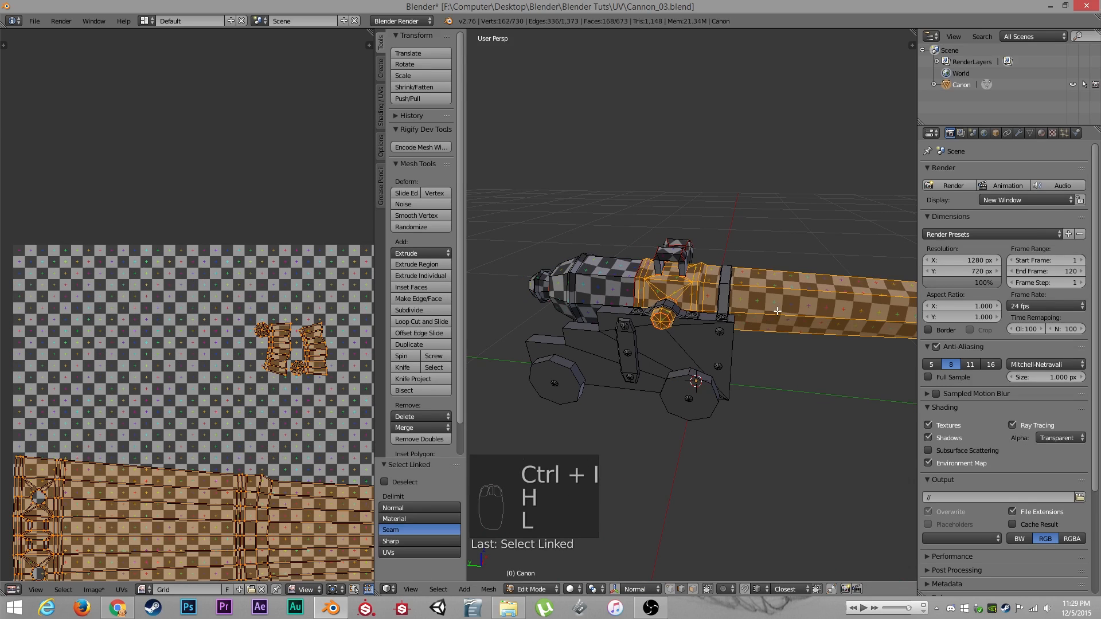
pyautogui.moveTo(749, 313); pyautogui.dragTo(771, 309, button='middle')
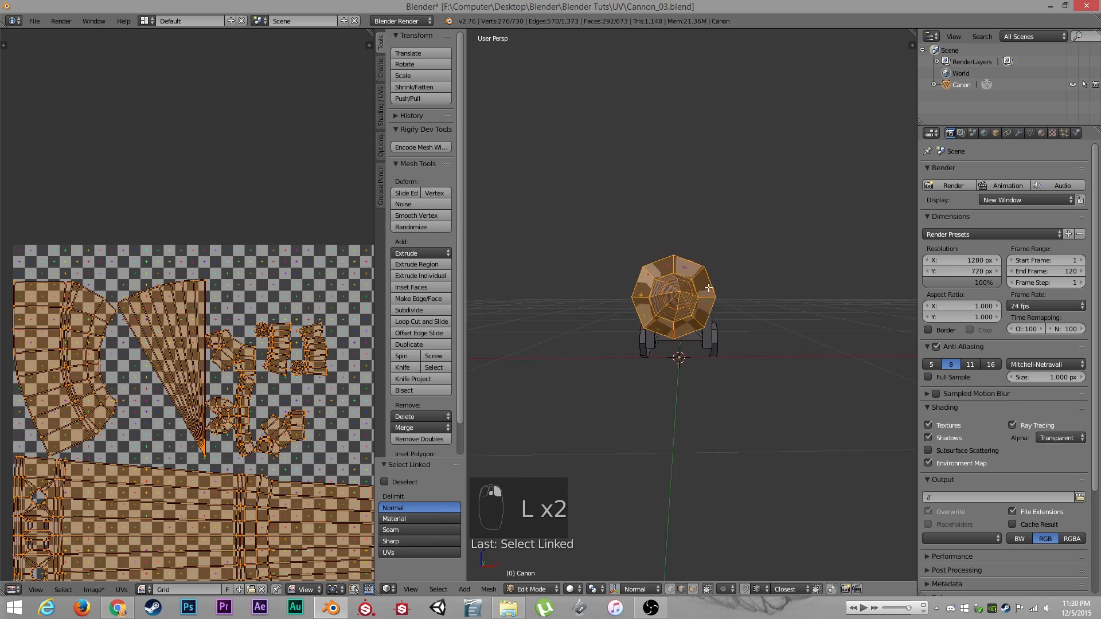
pyautogui.press('h')
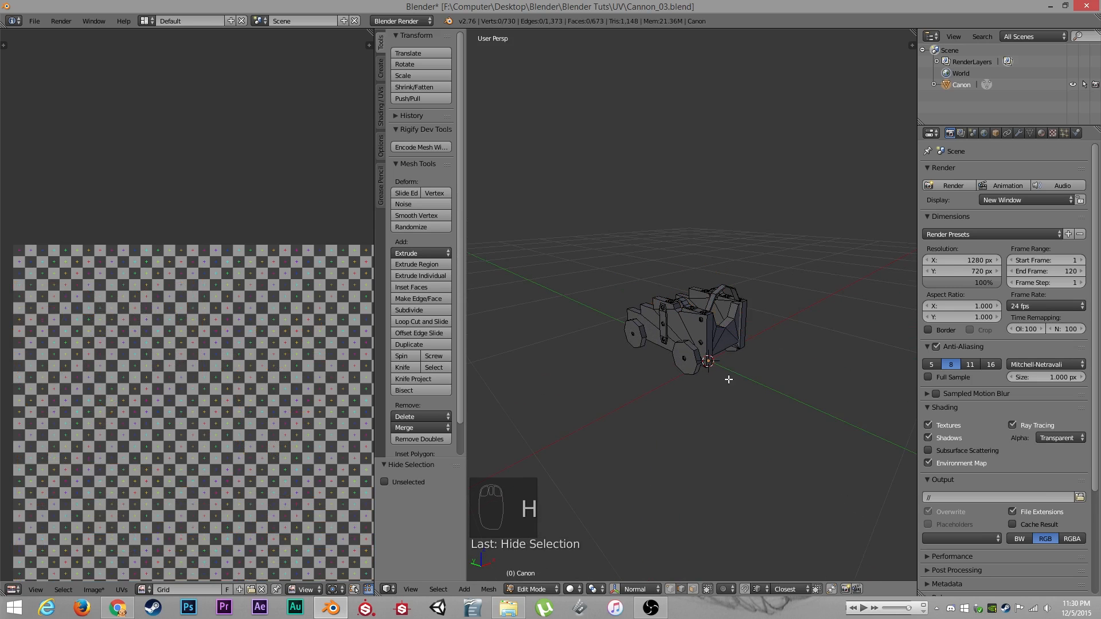
# Select the vertical metal strap on each outer side of the carriage
pyautogui.scroll(5, 727, 380)
pyautogui.moveTo(713, 385); pyautogui.dragTo(745, 430, button='middle')
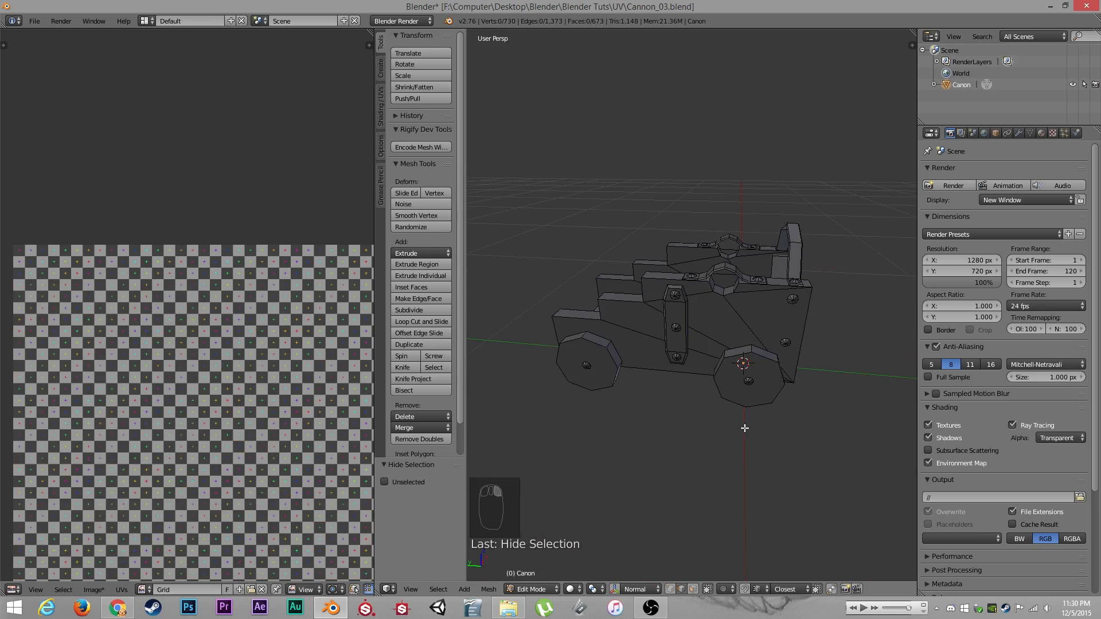
pyautogui.scroll(4, 707, 366)
pyautogui.press('l')
pyautogui.scroll(-5, 768, 344)
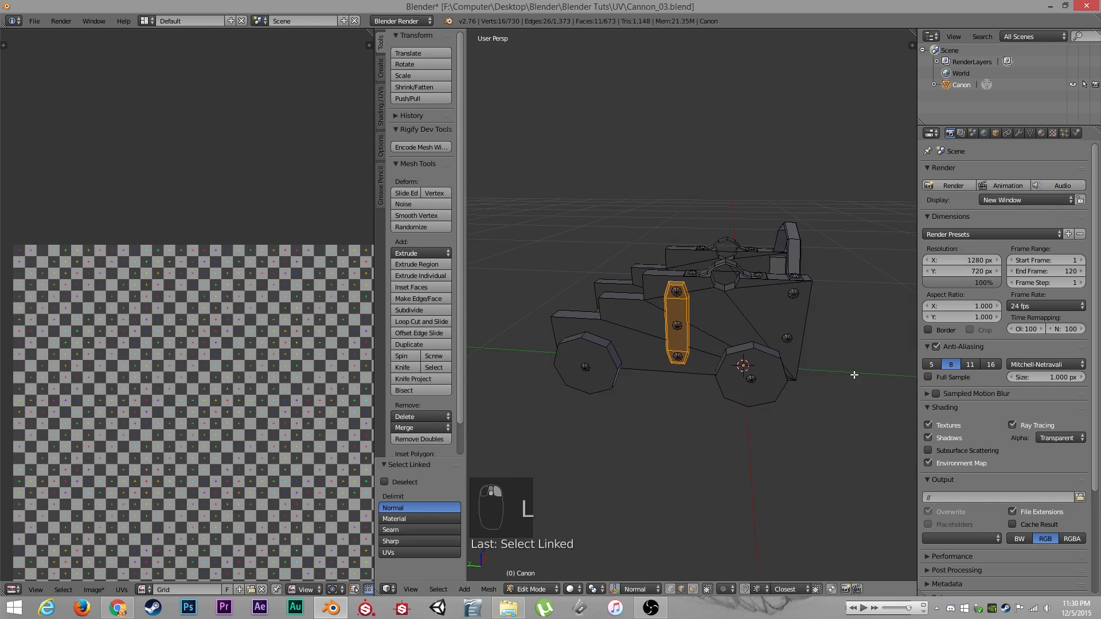
pyautogui.moveTo(854, 374); pyautogui.dragTo(717, 359, button='middle')
pyautogui.press('l')
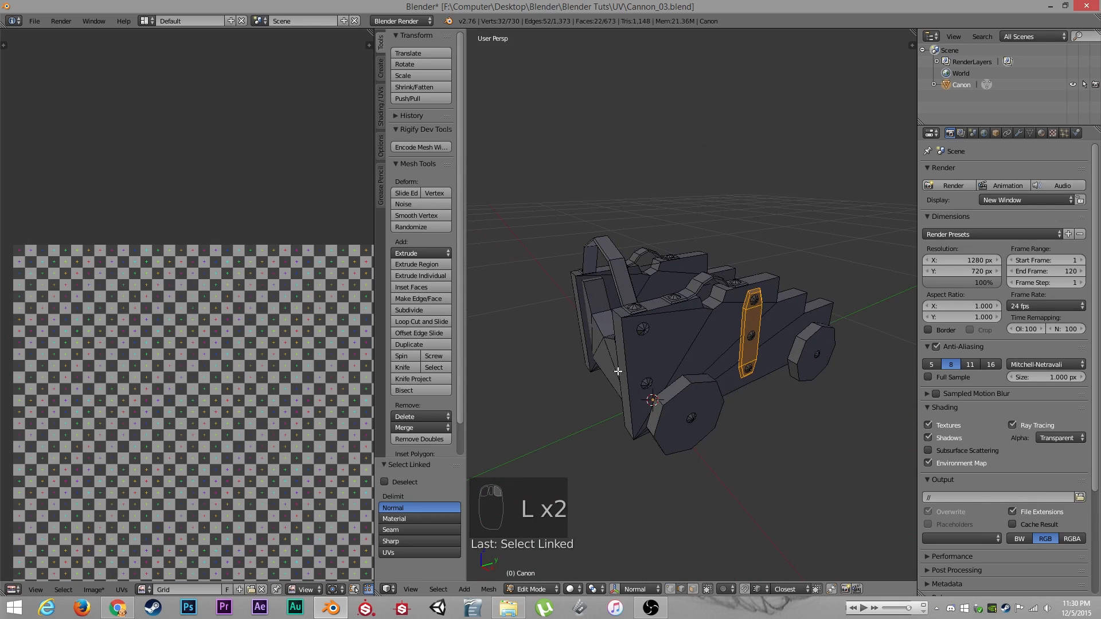
# Unwrap both vertical side straps and move their UV islands above the grid image
pyautogui.moveTo(617, 371); pyautogui.dragTo(785, 354, button='middle')
pyautogui.scroll(3, 691, 361)
pyautogui.moveTo(690, 361); pyautogui.dragTo(745, 393, button='middle')
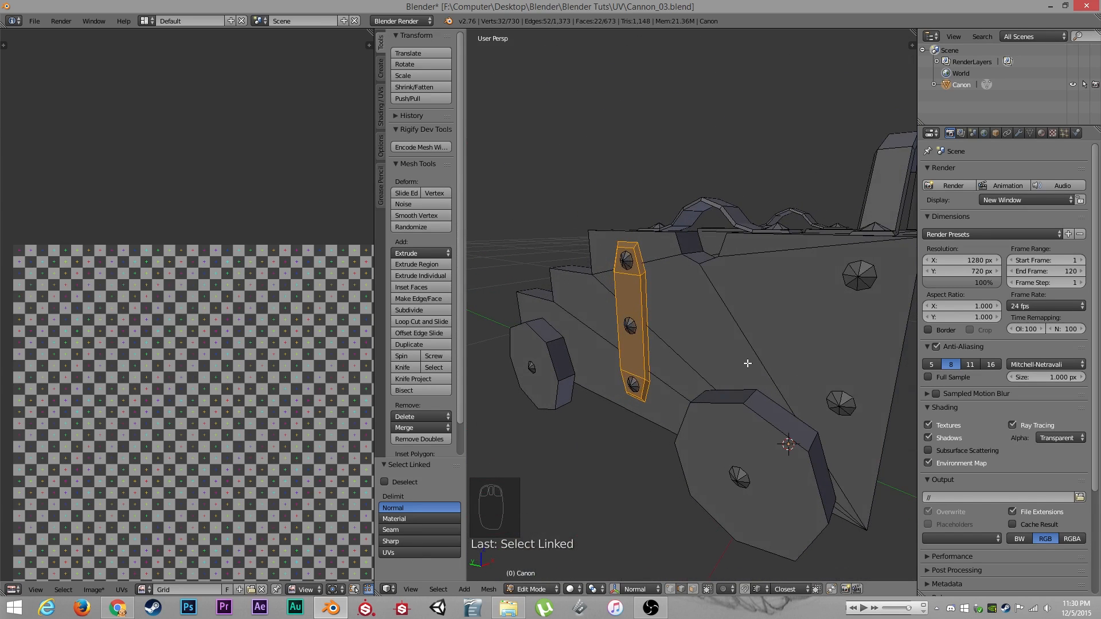
pyautogui.press('u')
pyautogui.click(748, 363)
pyautogui.scroll(-3, 700, 374)
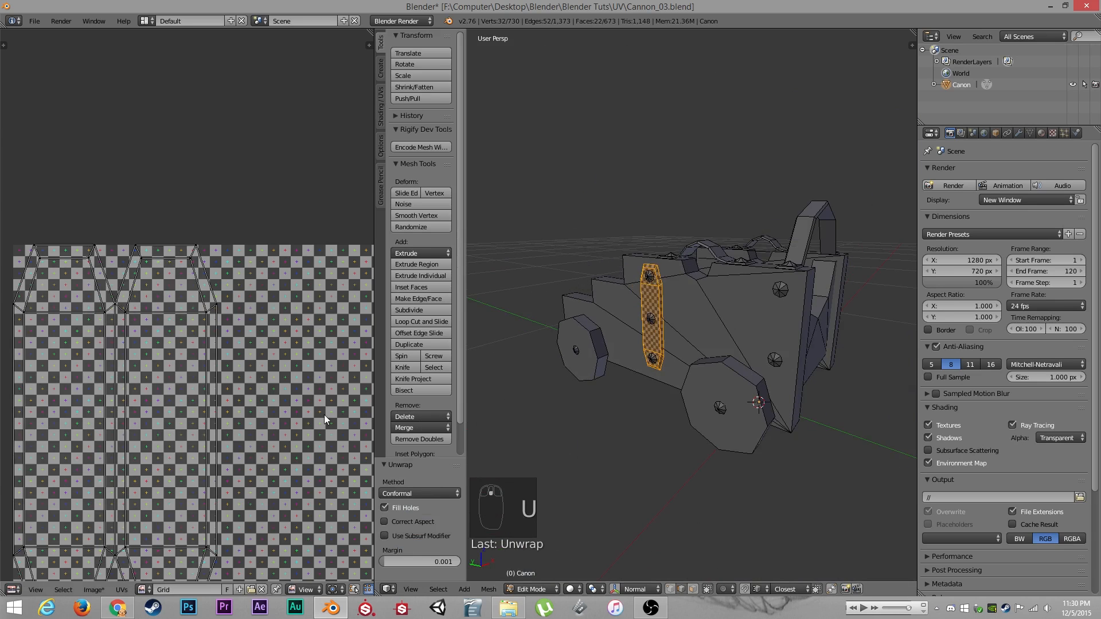
pyautogui.press('a')
pyautogui.scroll(-3, 259, 418)
pyautogui.press('g')
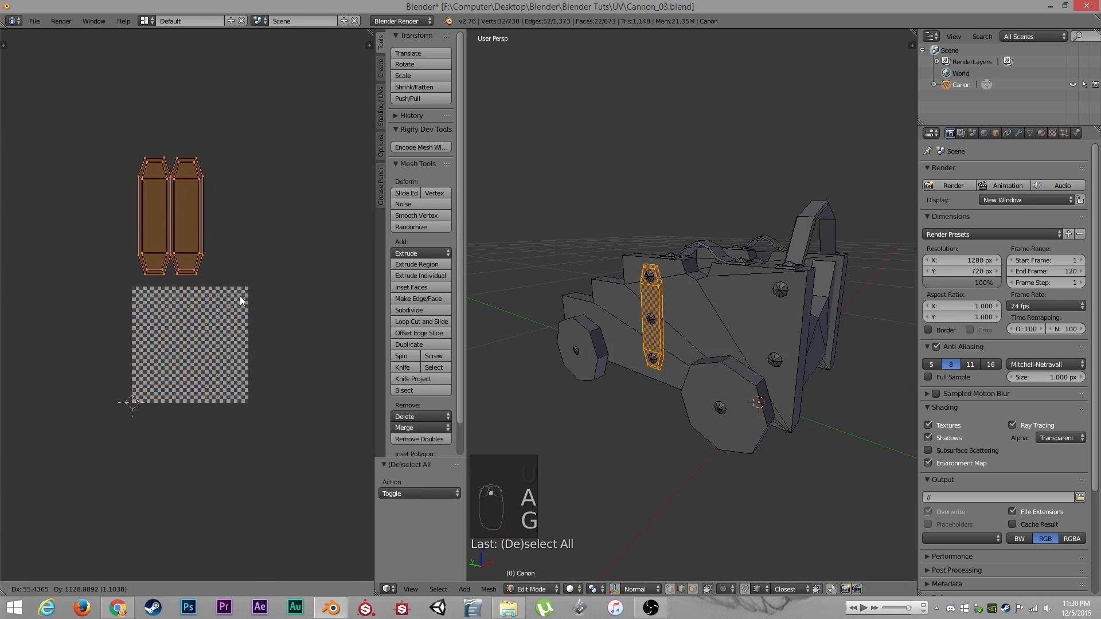
pyautogui.click(240, 297)
# Clear the selection and select the bolts on the near side's strap, wheels, side board and top edge
pyautogui.moveTo(583, 346); pyautogui.dragTo(629, 399, button='middle')
pyautogui.scroll(3, 652, 375)
pyautogui.press('a')
pyautogui.press('l')
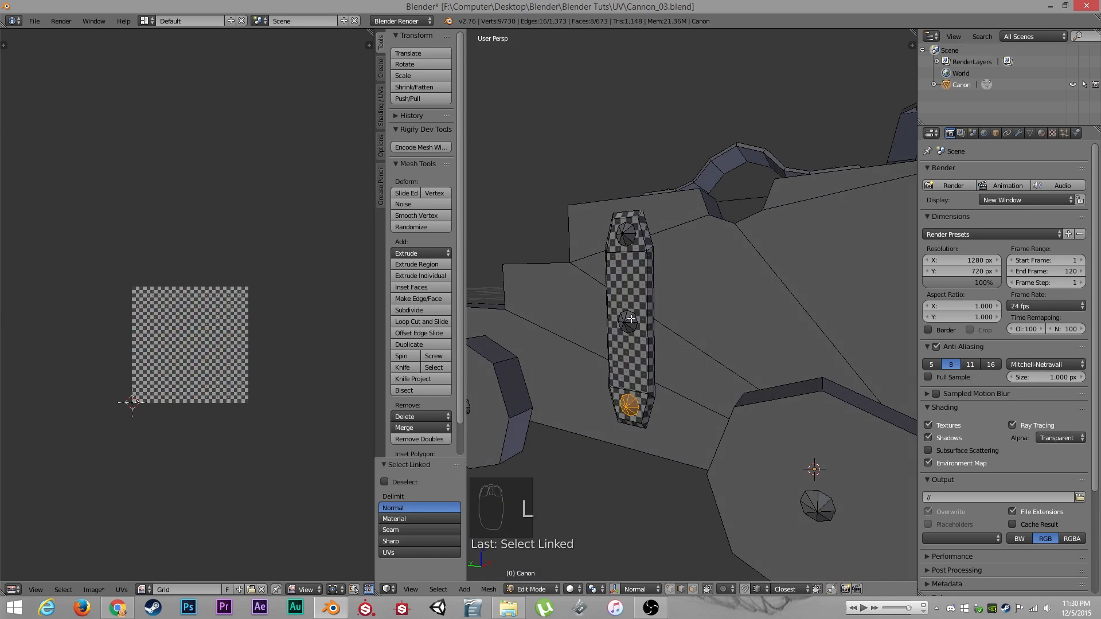
pyautogui.press('l')
pyautogui.press('l')
pyautogui.scroll(-1, 504, 413)
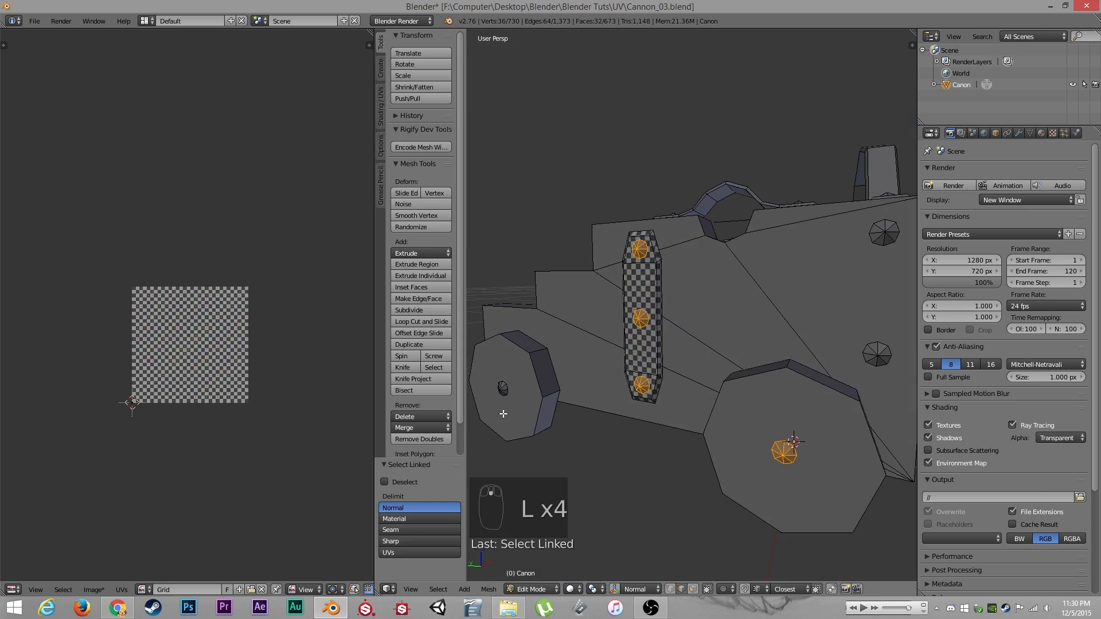
pyautogui.press('l')
pyautogui.moveTo(888, 250); pyautogui.dragTo(771, 377, button='middle')
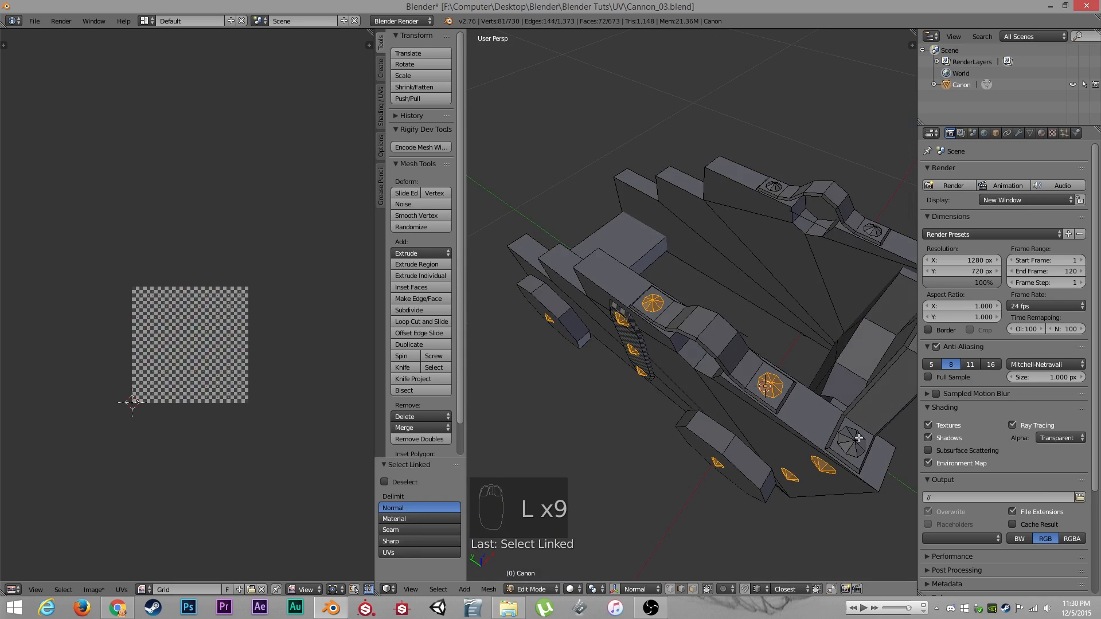
# Add the remaining bolts along the top edges of both carriage sides to the selection, leaving out the arched strap
pyautogui.press('l')
pyautogui.moveTo(859, 437); pyautogui.dragTo(737, 363, button='middle')
pyautogui.press('l')
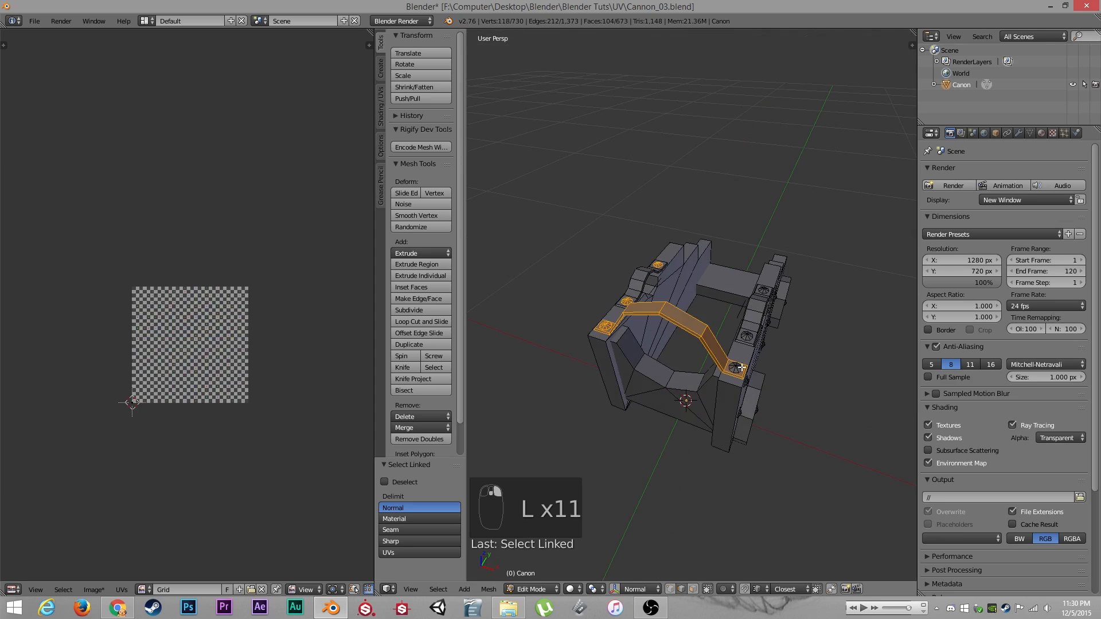
pyautogui.hotkey('ctrl', 'z')
pyautogui.press('l')
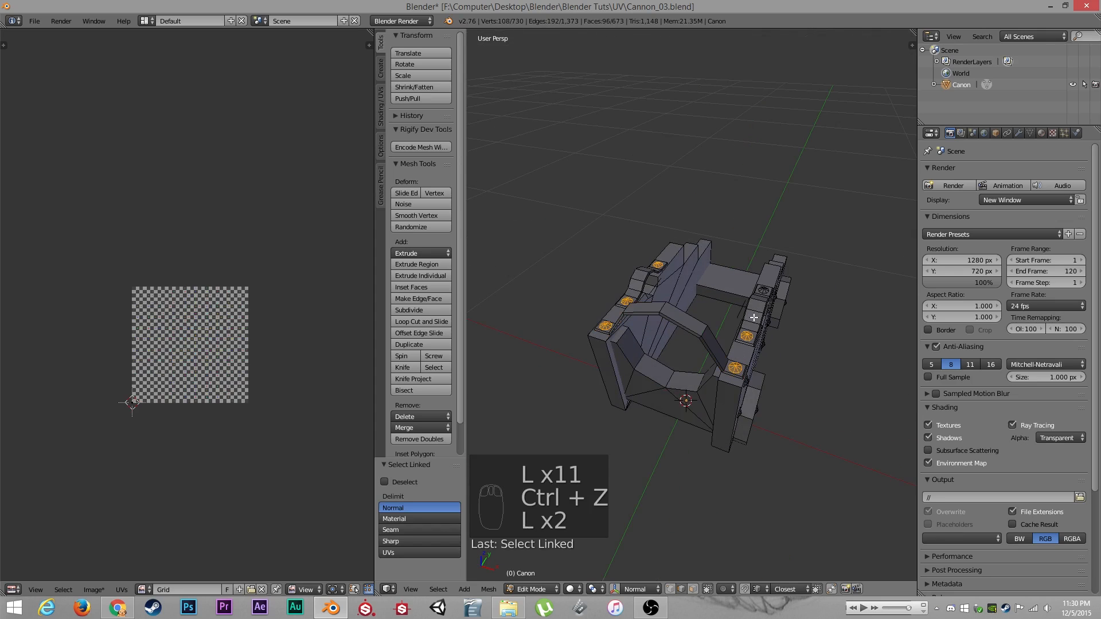
pyautogui.press('l')
# Add the strap, side board and wheel bolts on the opposite side of the carriage to the selection
pyautogui.moveTo(794, 388); pyautogui.dragTo(676, 373, button='middle')
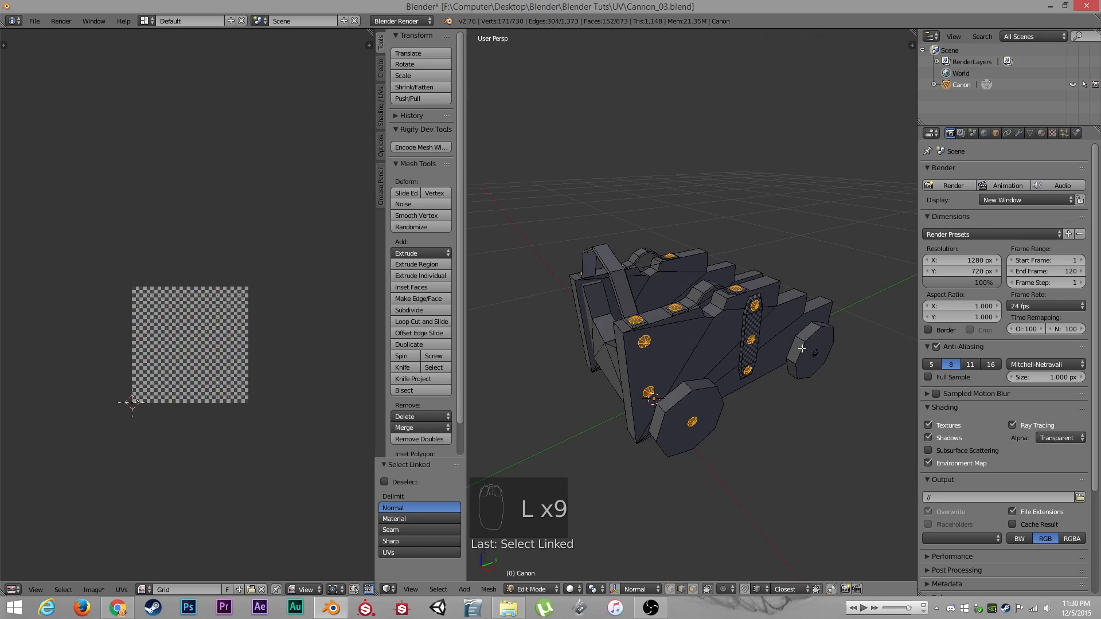
pyautogui.press('l')
pyautogui.moveTo(814, 354); pyautogui.dragTo(775, 335, button='middle')
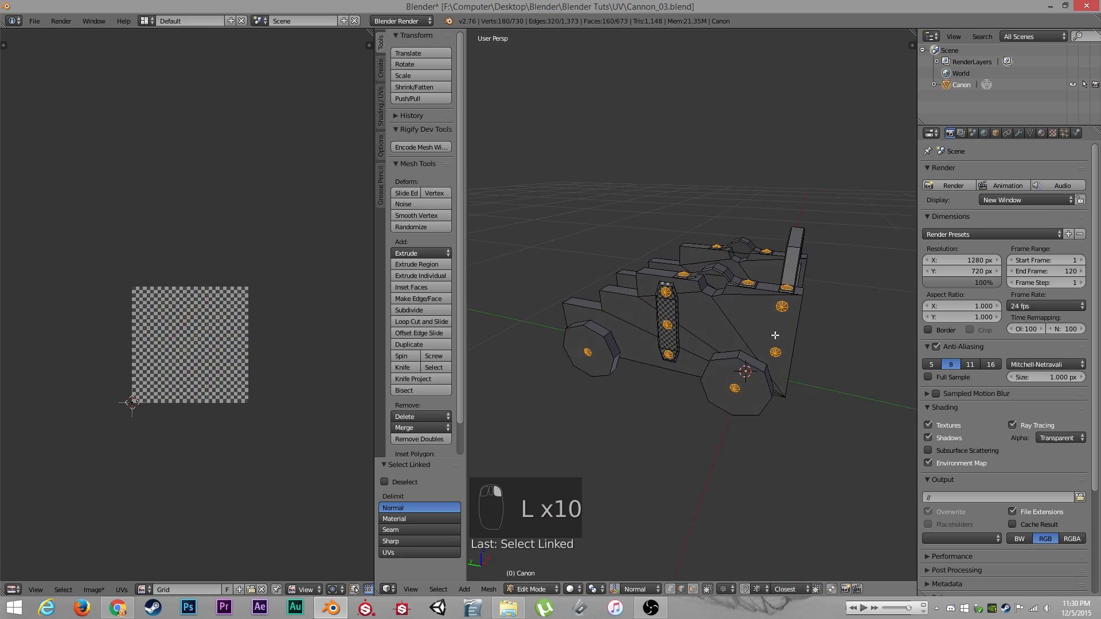
# Unwrap all the selected bolts and move their UV islands beside the grid image
pyautogui.press('u')
pyautogui.click(774, 335)
pyautogui.press('a')
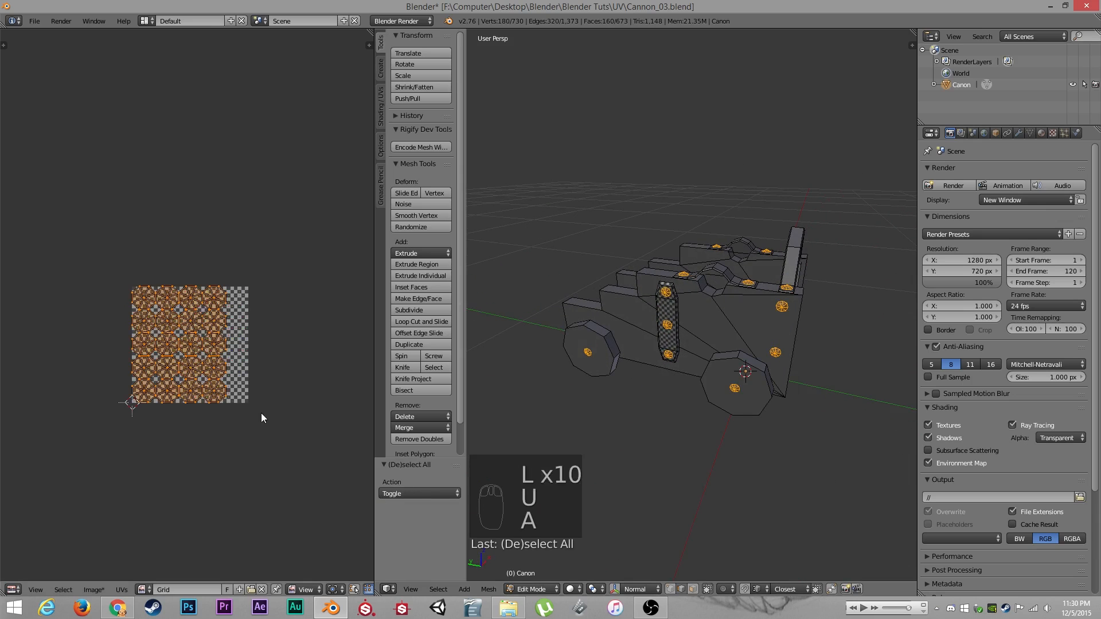
pyautogui.press('g')
pyautogui.click(372, 401)
pyautogui.press('a')
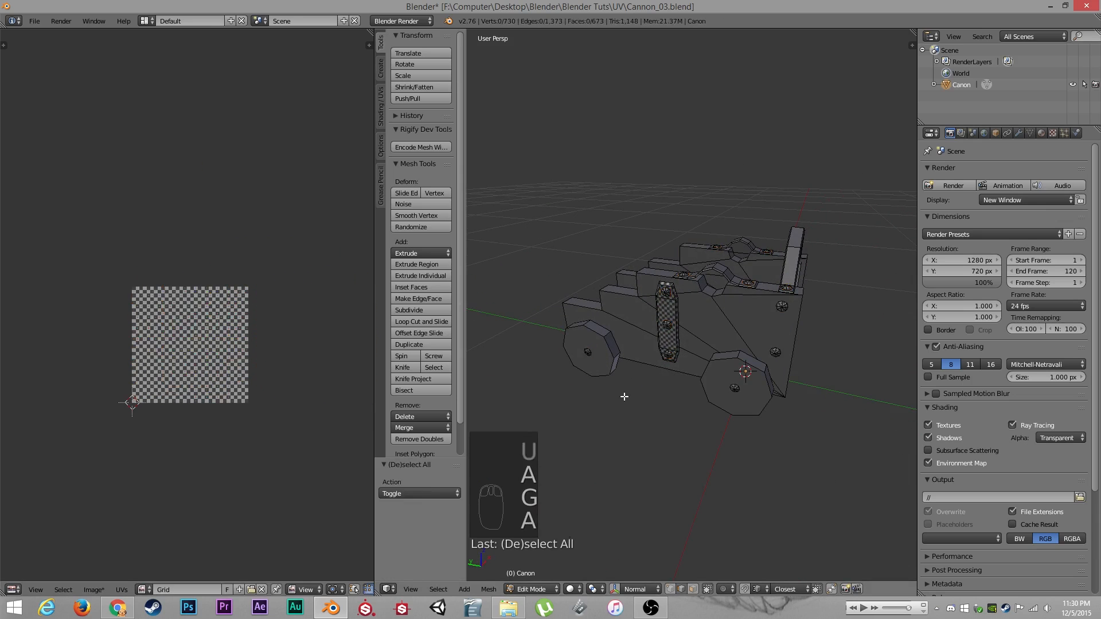
# Mark a seam along the inner lower edge of the rear block that joins the two carriage sides
pyautogui.press('a')
pyautogui.press('a')
pyautogui.press('a')
pyautogui.moveTo(624, 396); pyautogui.dragTo(694, 392, button='middle')
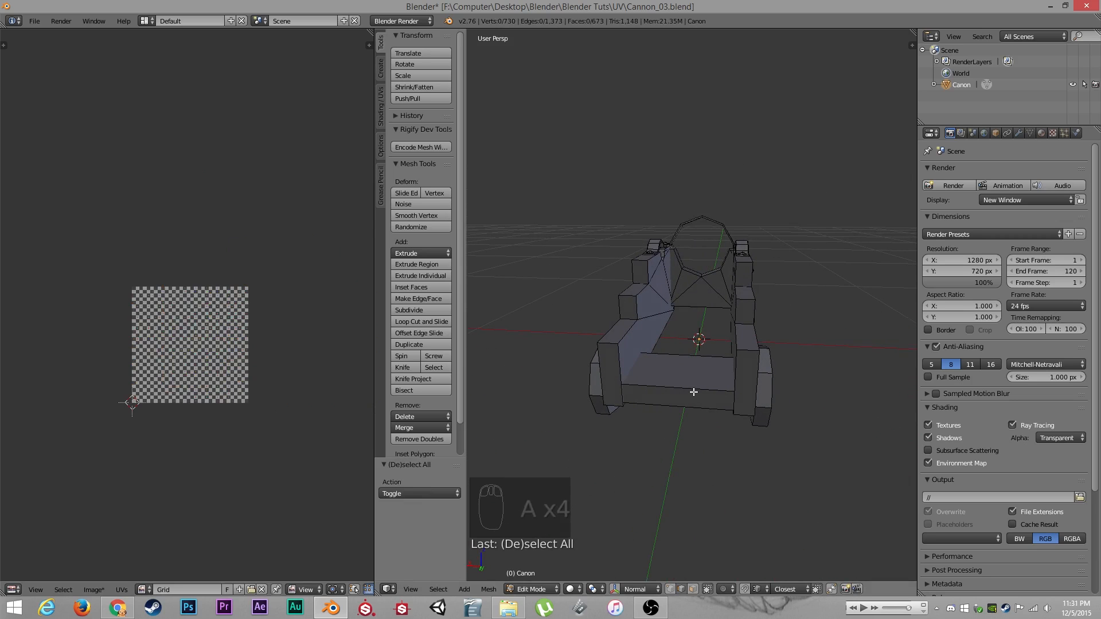
pyautogui.press('l')
pyautogui.moveTo(679, 430); pyautogui.dragTo(628, 238, button='middle')
pyautogui.scroll(6, 722, 385)
pyautogui.scroll(-3, 713, 433)
pyautogui.scroll(-4, 639, 363)
pyautogui.press('a')
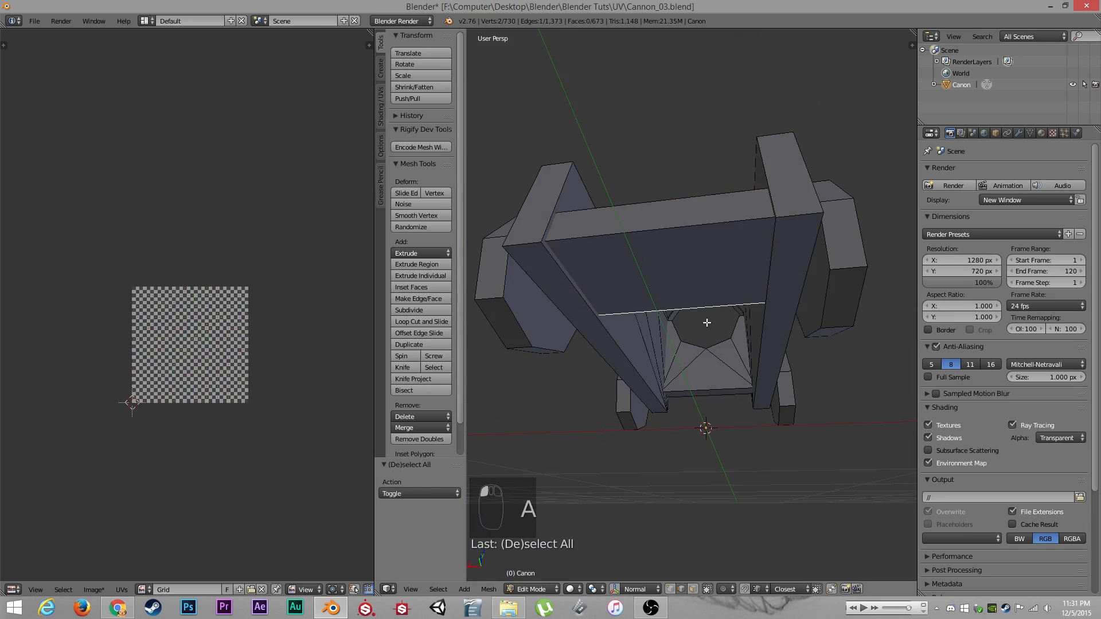
pyautogui.moveTo(706, 322); pyautogui.dragTo(644, 307, button='middle')
pyautogui.hotkey('ctrl', 'e')
pyautogui.click(601, 314)
pyautogui.press('a')
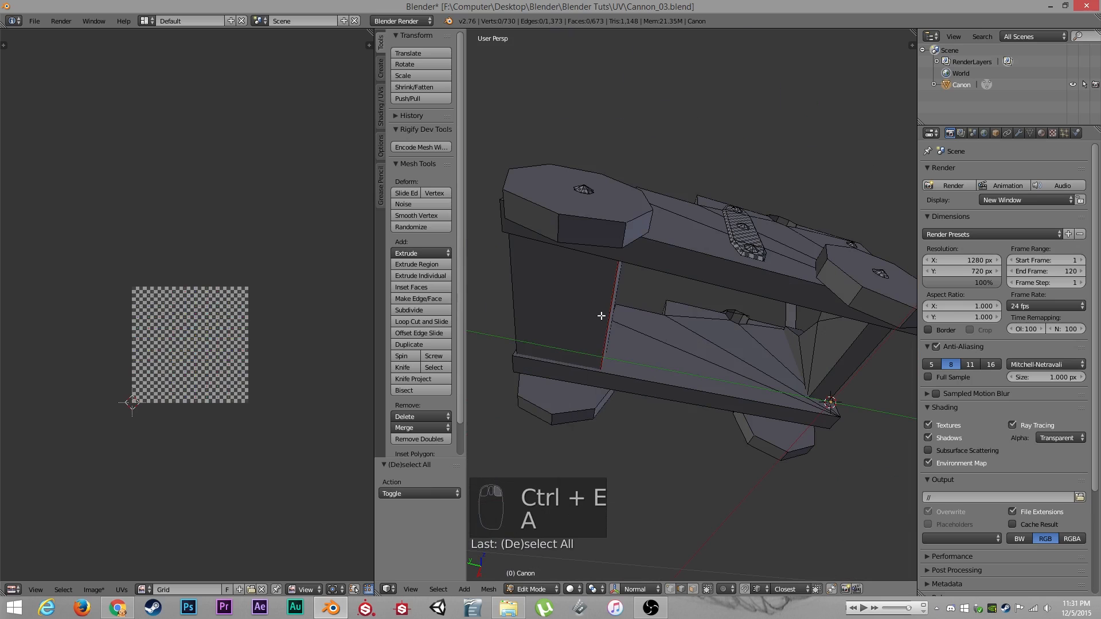
# Unwrap the rear cross block, then select the whole visible mesh to show all its UV islands
pyautogui.press('l')
pyautogui.press('u')
pyautogui.click(601, 316)
pyautogui.press('a')
pyautogui.moveTo(603, 344); pyautogui.dragTo(711, 370, button='middle')
pyautogui.press('a')
pyautogui.press('a')
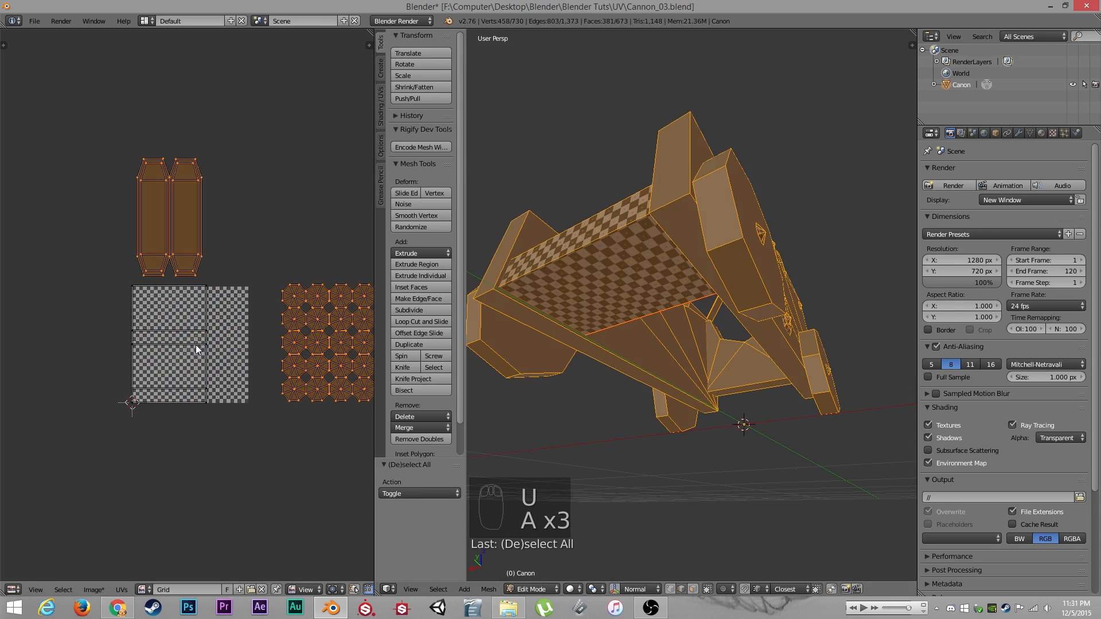
# Move the rear cross block's UV island above the grid image, next to the strap islands
pyautogui.press('a')
pyautogui.press('l')
pyautogui.press('g')
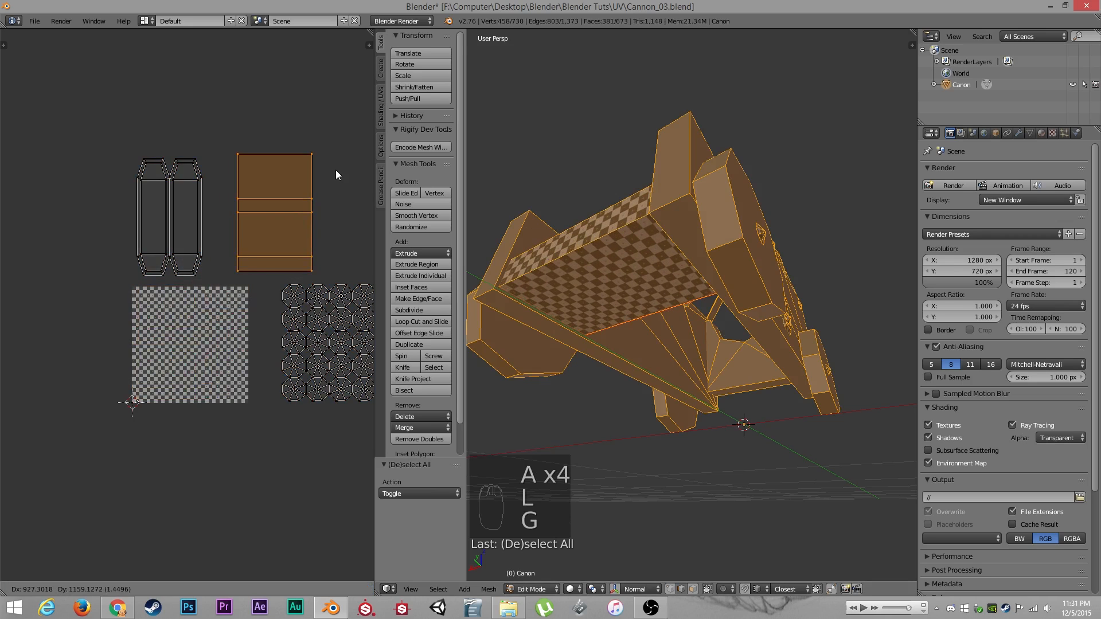
pyautogui.click(315, 174)
pyautogui.press('a')
# Isolate the two curved top straps and the arched front strap by hiding all the other carriage parts
pyautogui.scroll(-4, 630, 283)
pyautogui.moveTo(630, 282); pyautogui.dragTo(636, 452, button='middle')
pyautogui.press('a')
pyautogui.scroll(5, 752, 226)
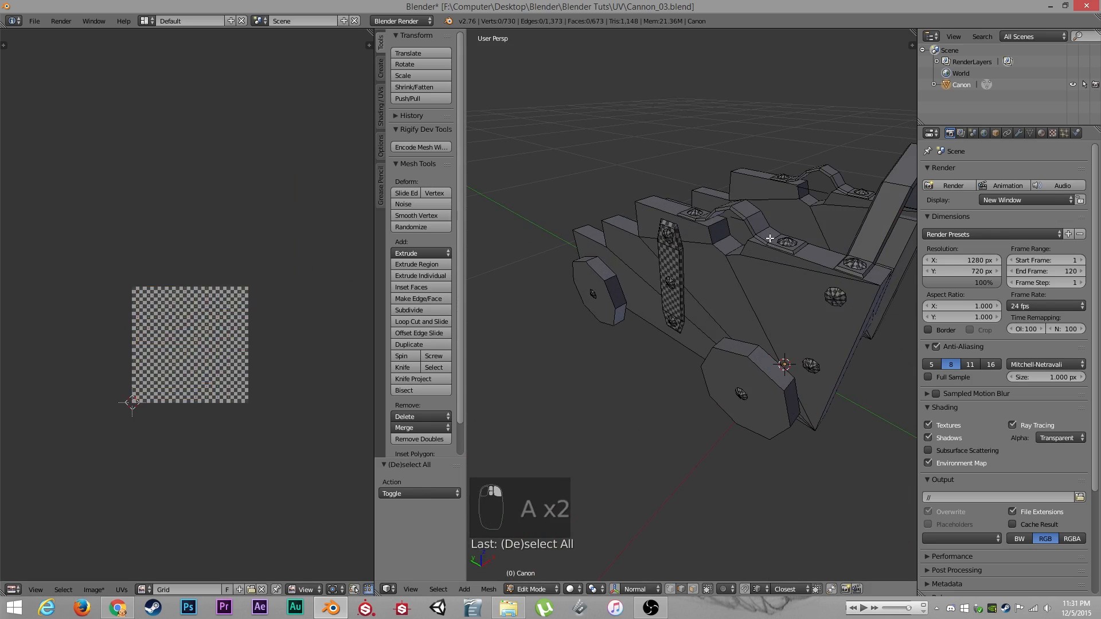
pyautogui.press('l')
pyautogui.press('l')
pyautogui.press('l')
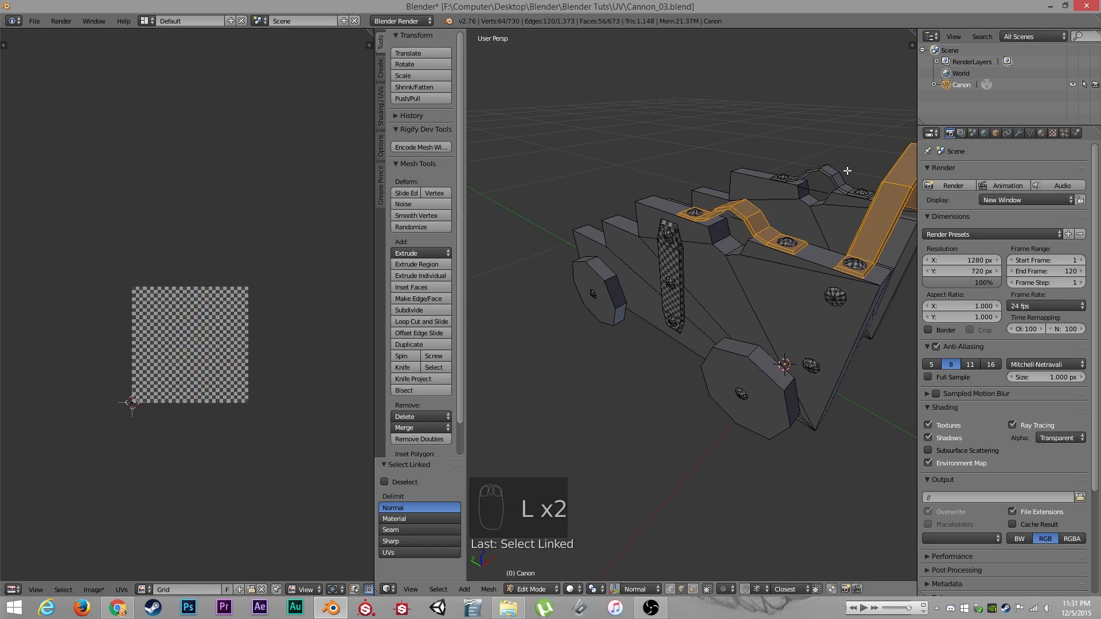
pyautogui.hotkey('ctrl', 'i')
pyautogui.press('h')
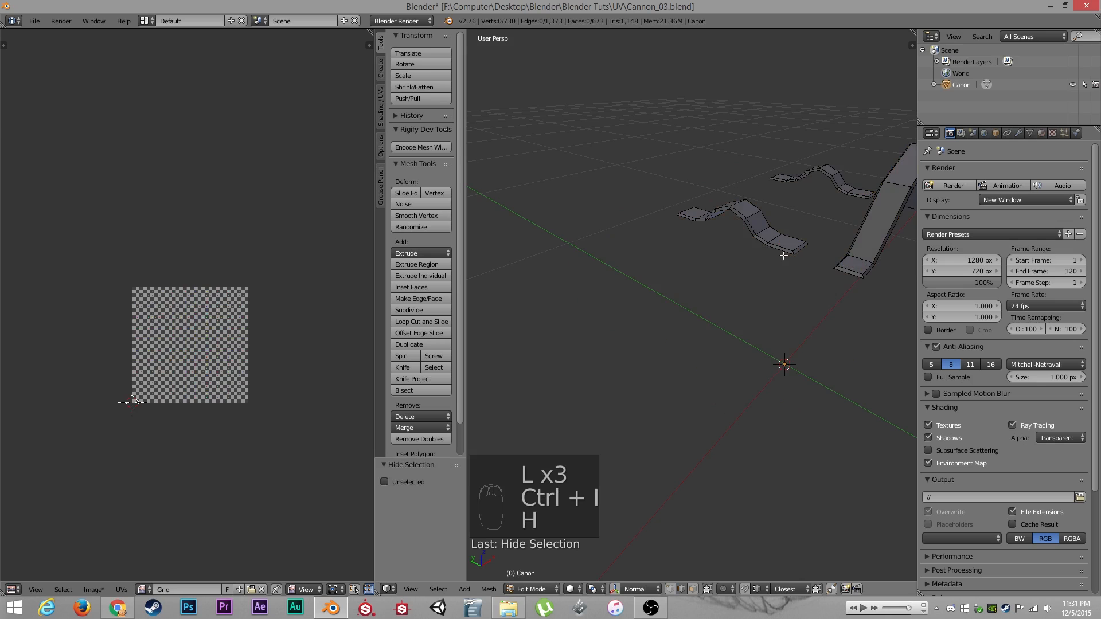
# Mark seams along the long underside edges of the two curved straps and the arched strap
pyautogui.moveTo(783, 255); pyautogui.dragTo(700, 190, button='middle')
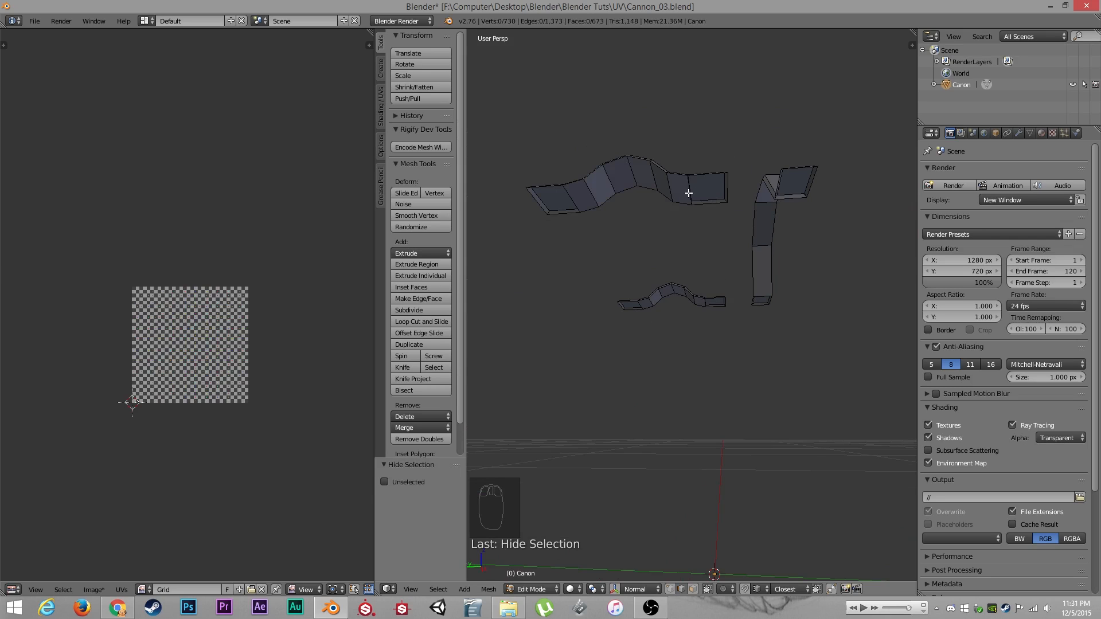
pyautogui.scroll(3, 688, 193)
pyautogui.keyDown('alt'); pyautogui.click(685, 210); pyautogui.keyUp('alt')
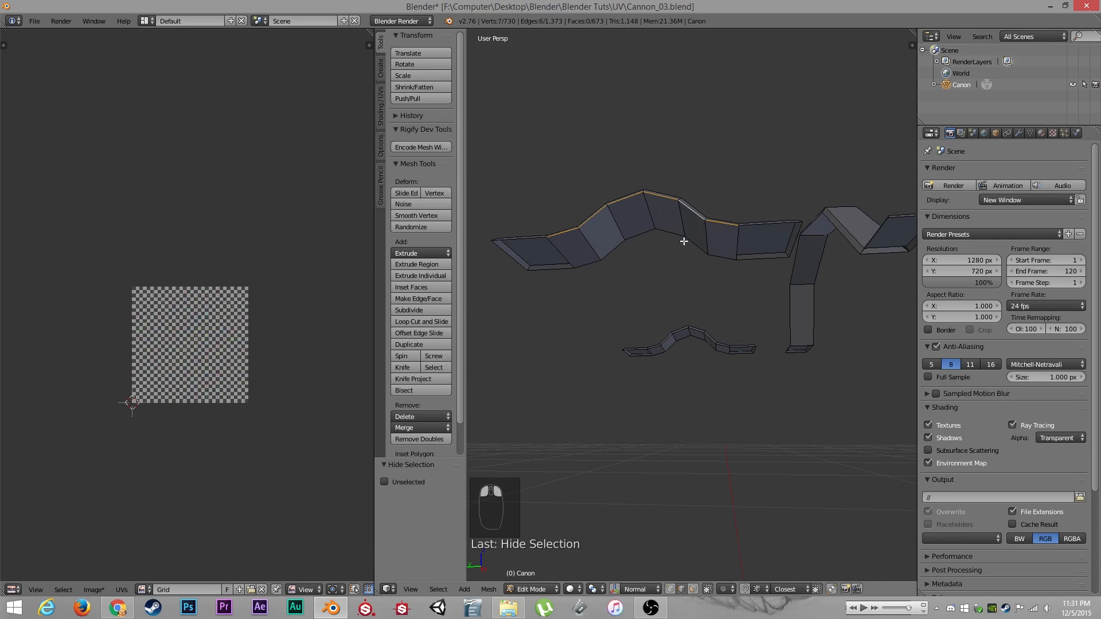
pyautogui.keyDown('alt'); pyautogui.keyDown('shift'); pyautogui.click(689, 244); pyautogui.keyUp('shift'); pyautogui.keyUp('alt')
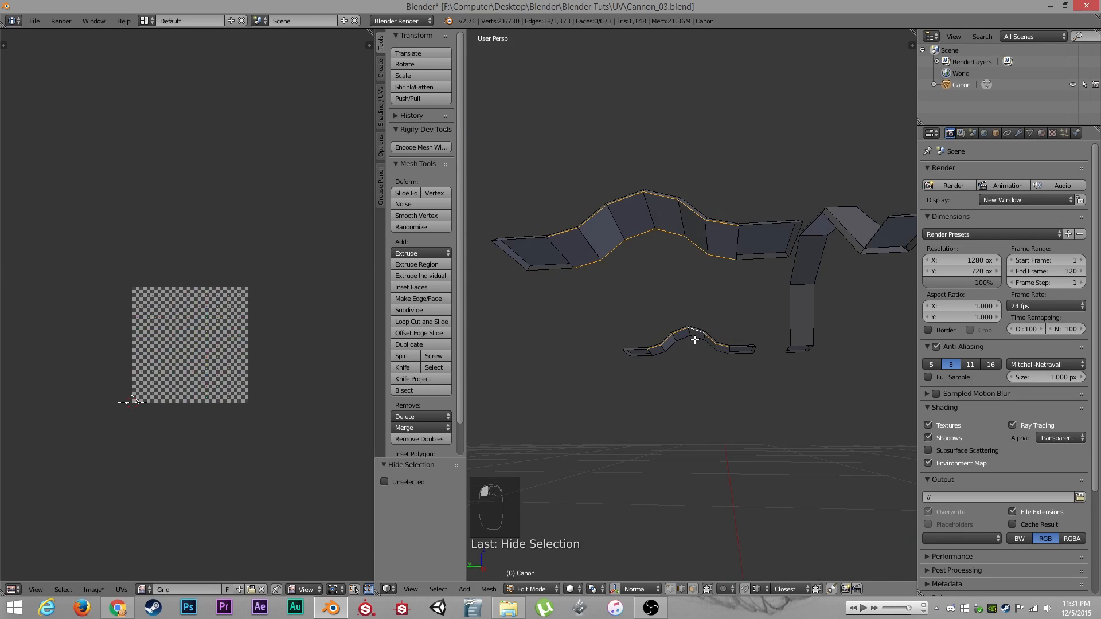
pyautogui.hotkey('ctrl', 'e')
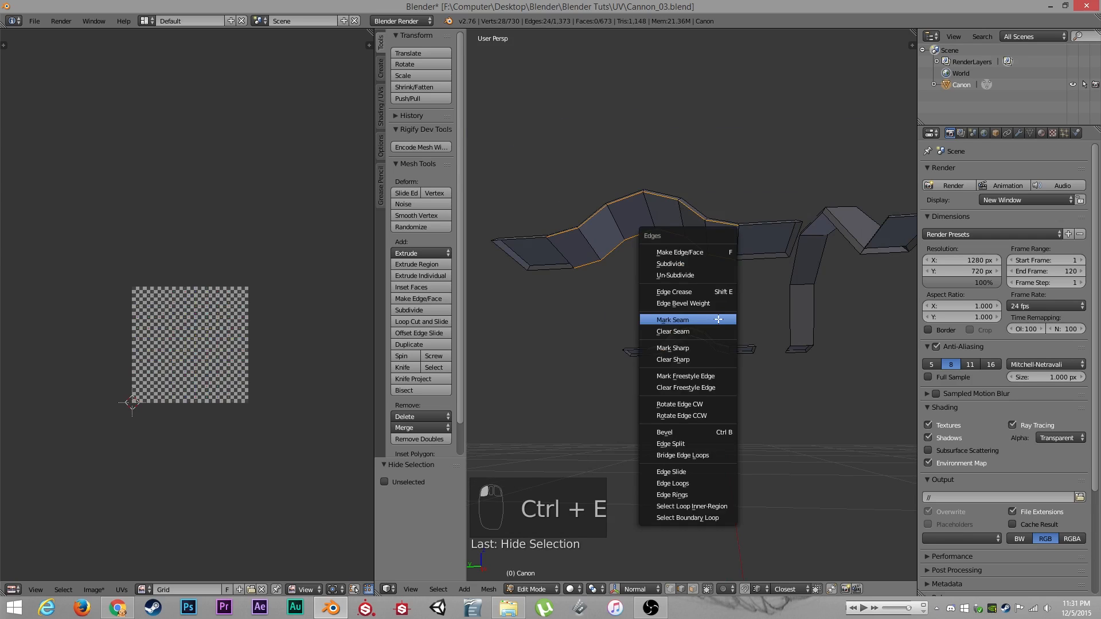
pyautogui.click(718, 319)
pyautogui.press('a')
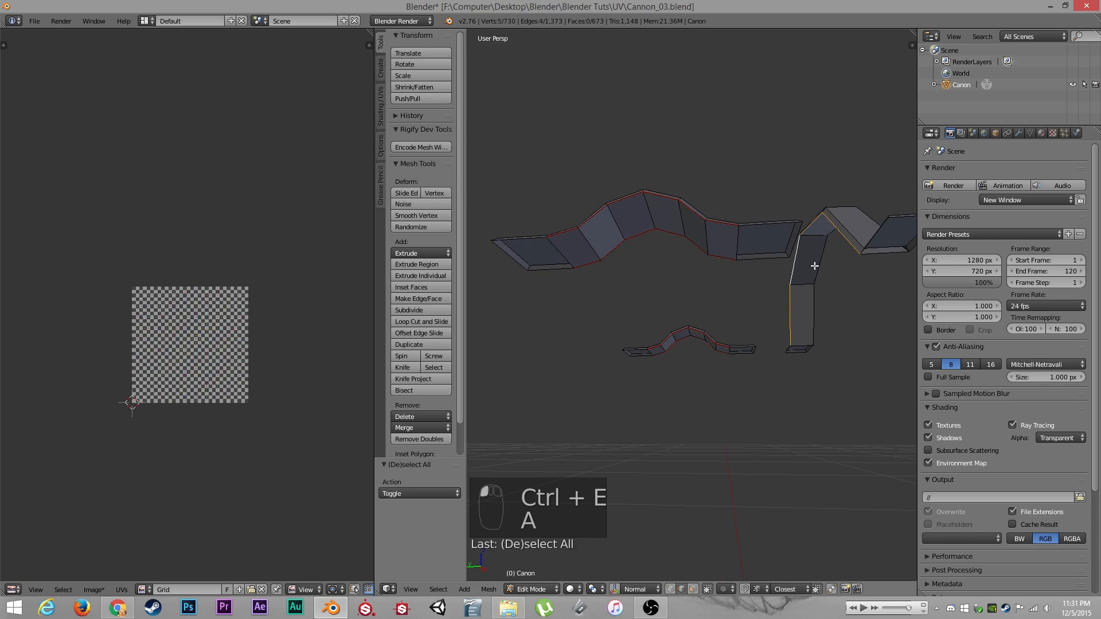
pyautogui.hotkey('ctrl', 'e')
pyautogui.click(804, 288)
# Unwrap all three curved straps together and select their UV islands
pyautogui.press('a')
pyautogui.press('a')
pyautogui.press('a')
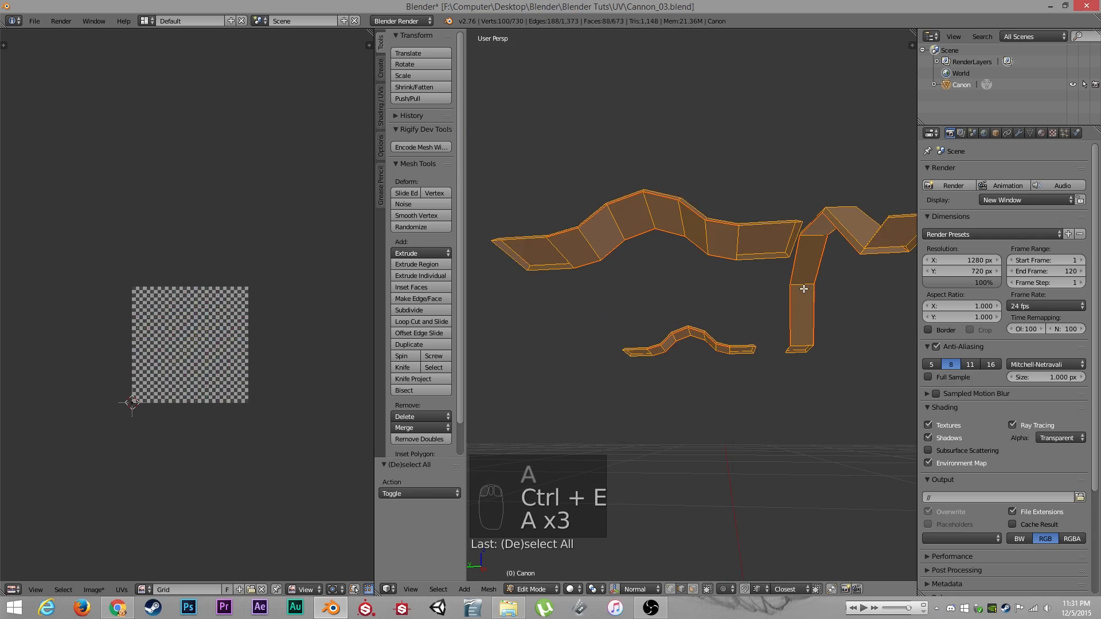
pyautogui.press('u')
pyautogui.click(804, 288)
pyautogui.press('a')
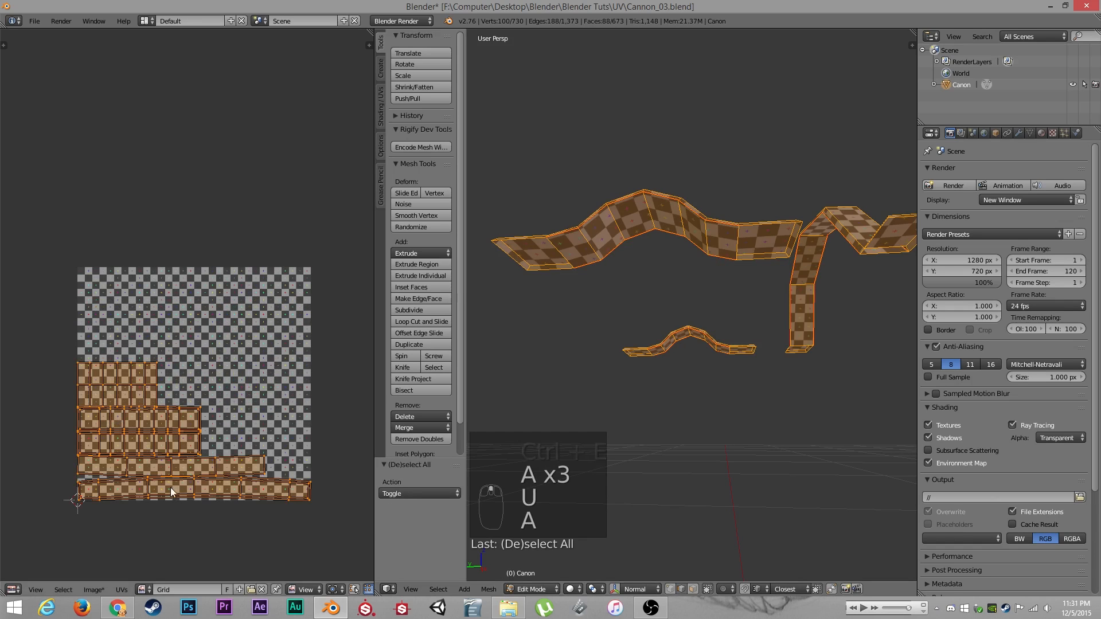
# Bring back the carriage parts without the barrel, then isolate the notched front board by hiding everything else
pyautogui.press('h')
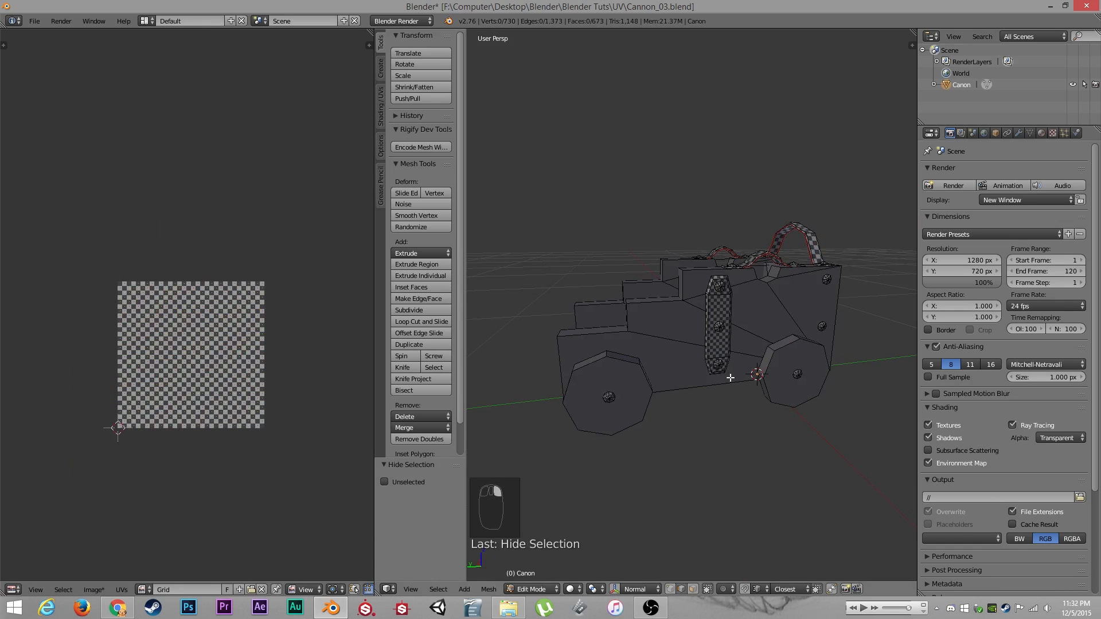
pyautogui.moveTo(690, 408); pyautogui.dragTo(541, 409, button='middle')
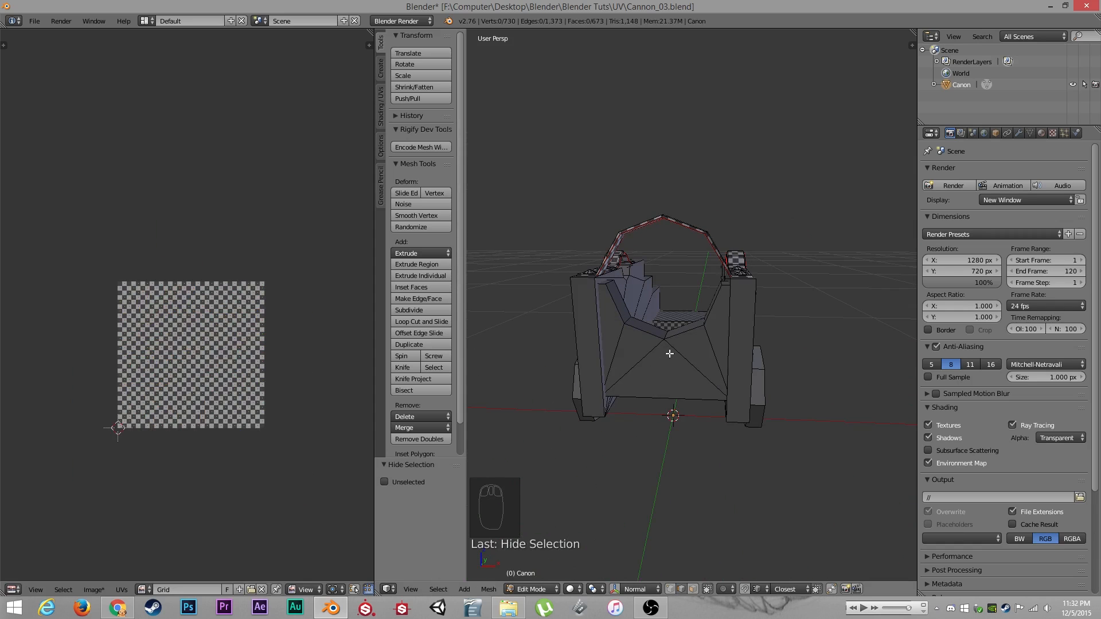
pyautogui.press('l')
pyautogui.hotkey('ctrl', 'i')
pyautogui.press('h')
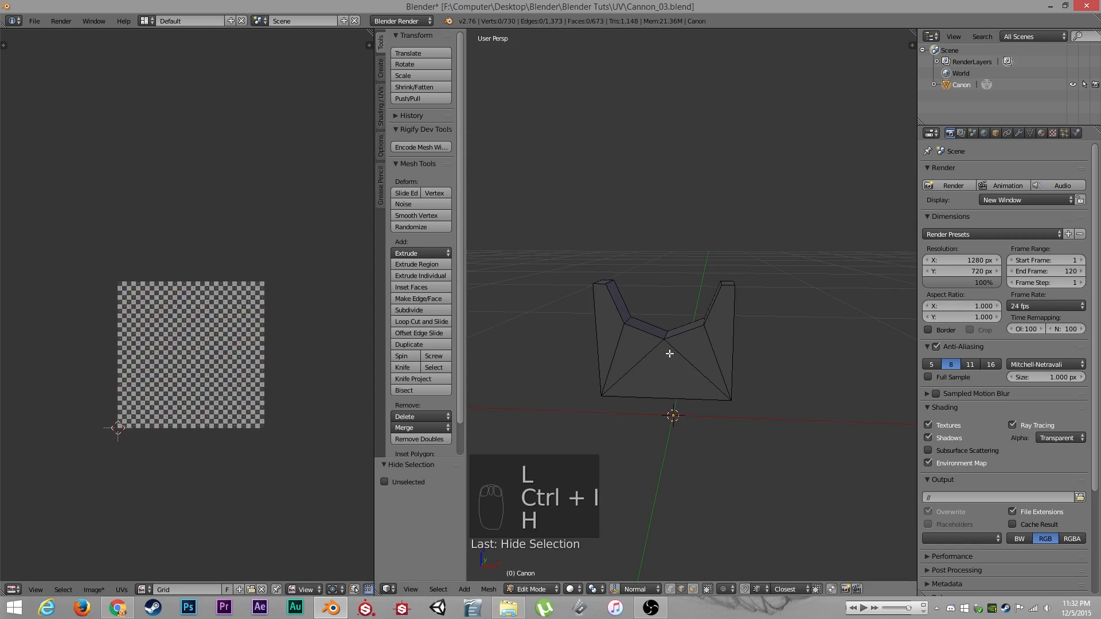
# Mark a seam along one long bottom edge of the notched front board
pyautogui.moveTo(669, 353); pyautogui.dragTo(721, 313, button='middle')
pyautogui.hotkey('ctrl', 'e')
pyautogui.click(748, 299)
pyautogui.press('a')
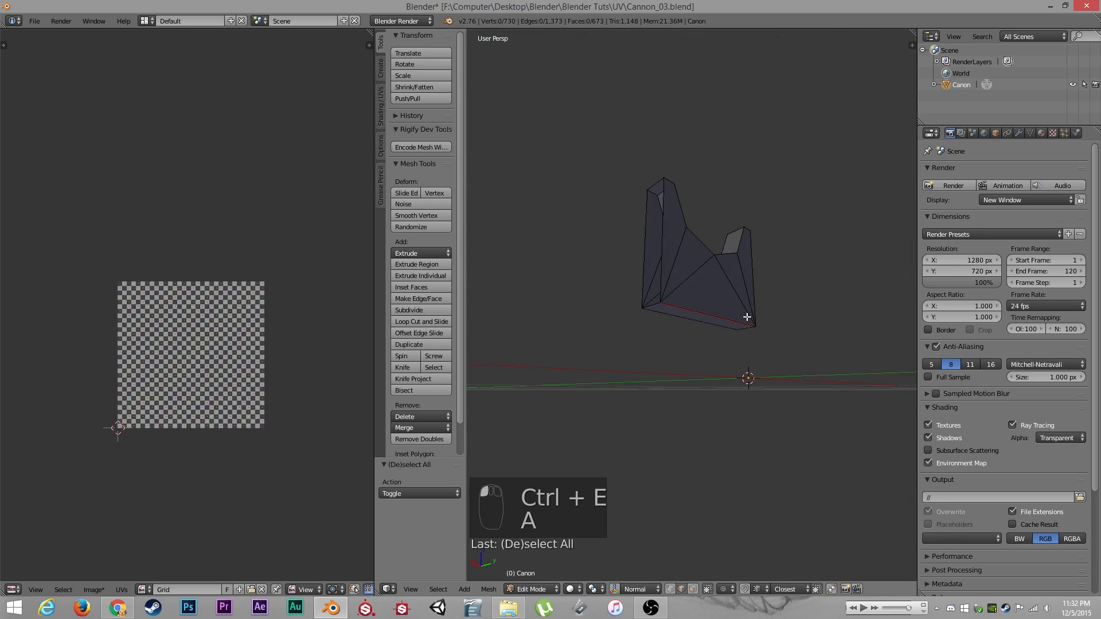
# Unwrap the entire notched front board
pyautogui.press('a')
pyautogui.press('a')
pyautogui.press('u')
pyautogui.click(747, 317)
pyautogui.scroll(2, 207, 438)
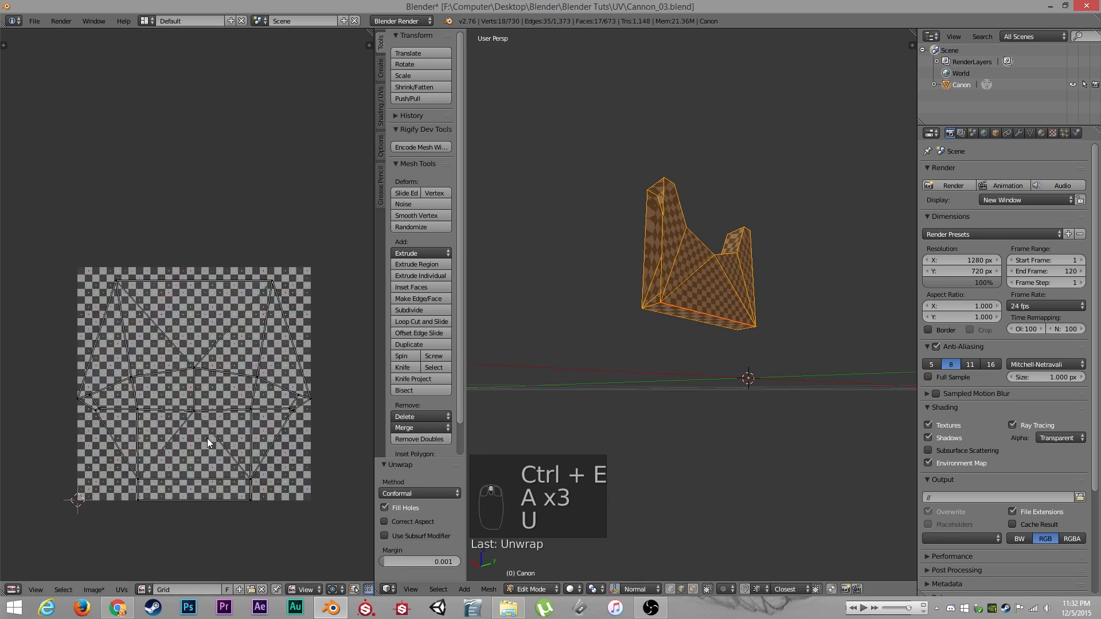
# Clear the seam from the long bottom edge of the notched front board
pyautogui.moveTo(803, 402); pyautogui.dragTo(685, 345, button='middle')
pyautogui.press('a')
pyautogui.hotkey('ctrl', 'e')
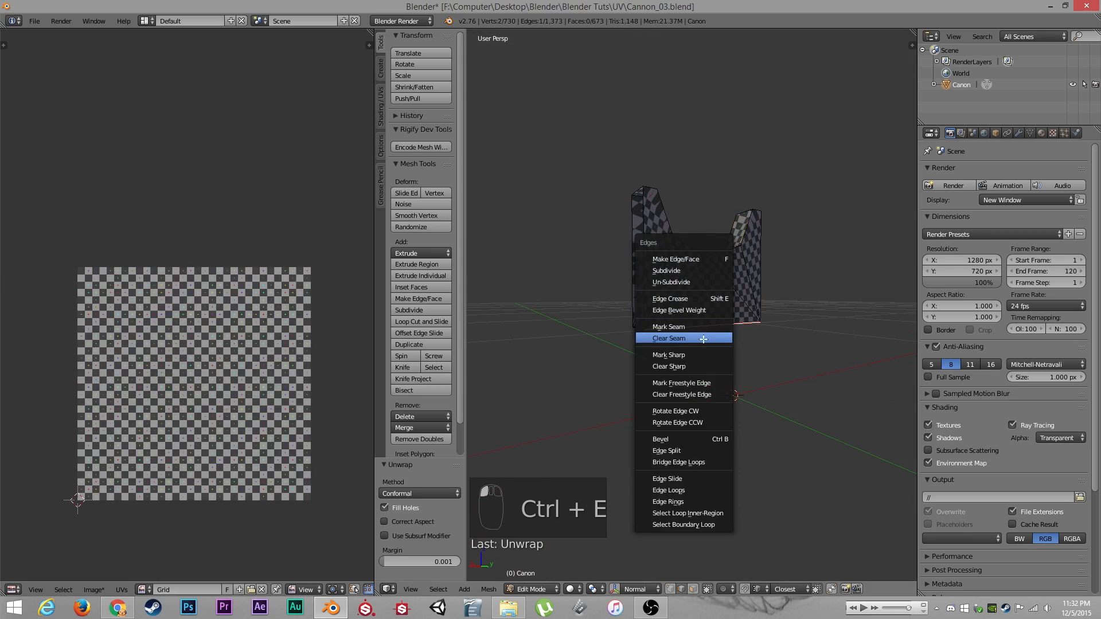
pyautogui.press('Escape')
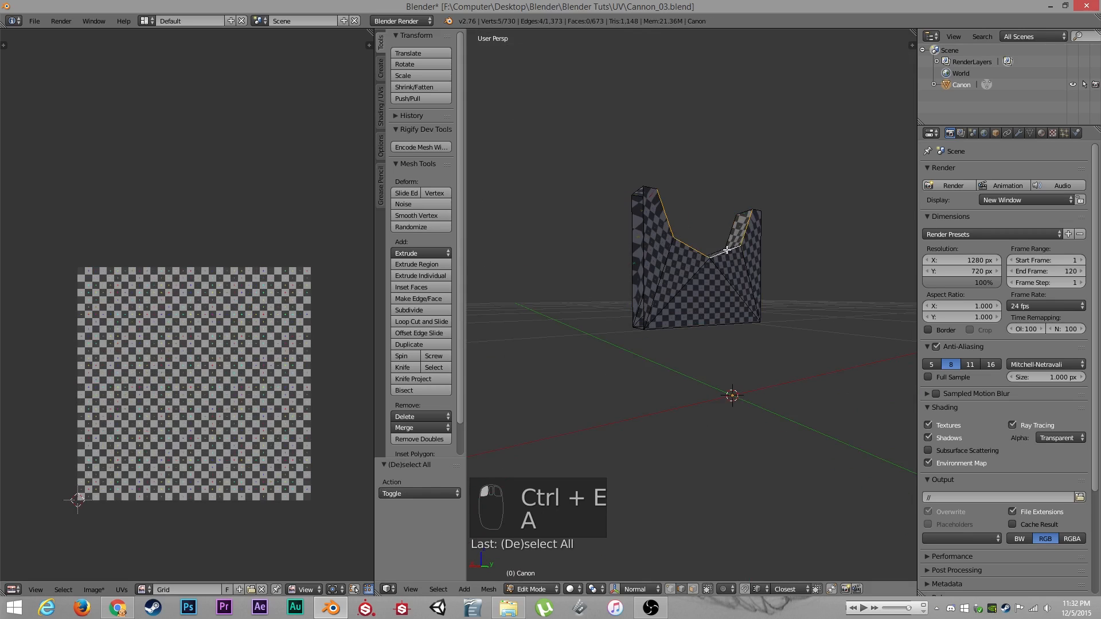
# Mark a seam along the notch profile on one face of the front board, including the short top-end edges
pyautogui.keyDown('shift'); pyautogui.click(754, 214); pyautogui.keyUp('shift')
pyautogui.hotkey('ctrl', 'e')
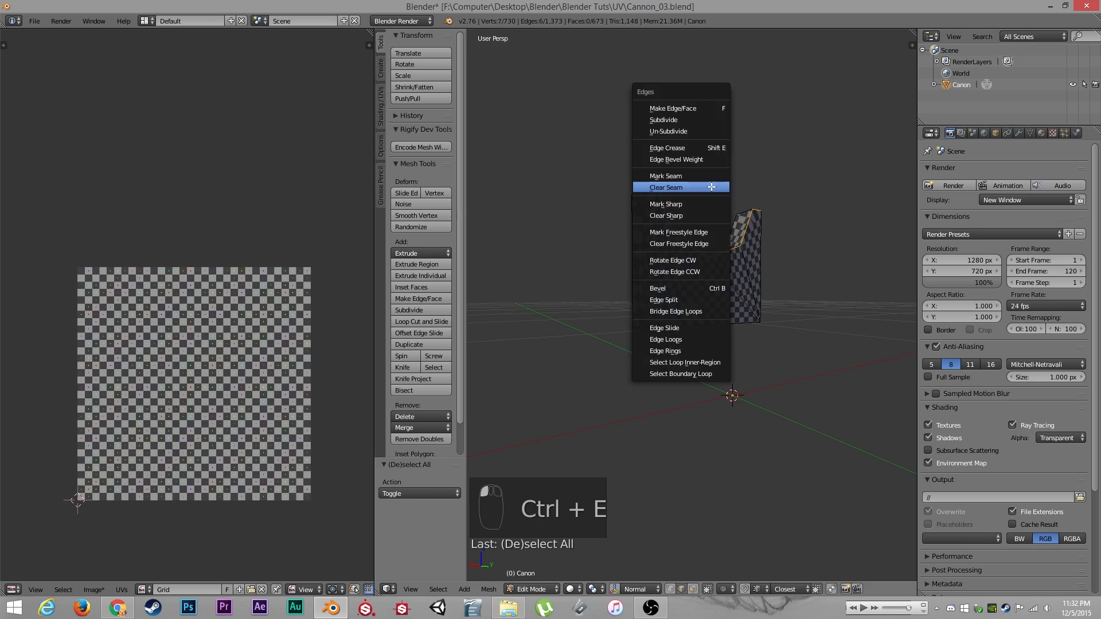
pyautogui.press('a')
pyautogui.hotkey('ctrl', 'z')
pyautogui.hotkey('ctrl', 'e')
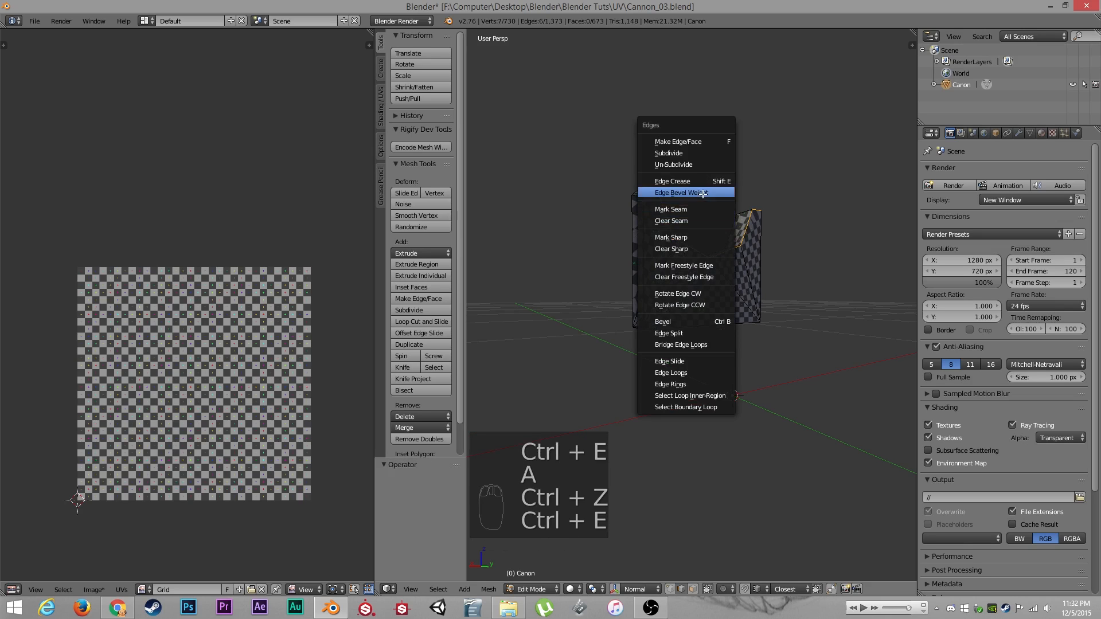
# Unwrap the entire front board with the notch-profile seam and inspect its checker pattern and UV layout
pyautogui.press('a')
pyautogui.press('a')
pyautogui.press('a')
pyautogui.press('u')
pyautogui.click(704, 206)
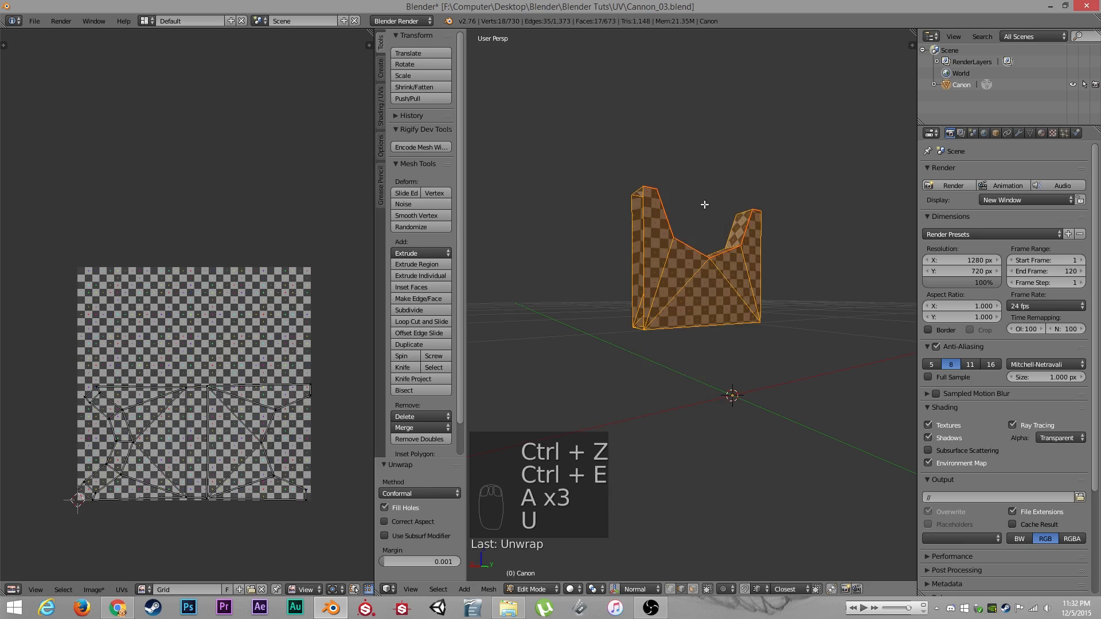
pyautogui.moveTo(705, 206); pyautogui.dragTo(872, 442, button='middle')
pyautogui.scroll(5, 764, 338)
pyautogui.moveTo(764, 339); pyautogui.dragTo(741, 350, button='middle')
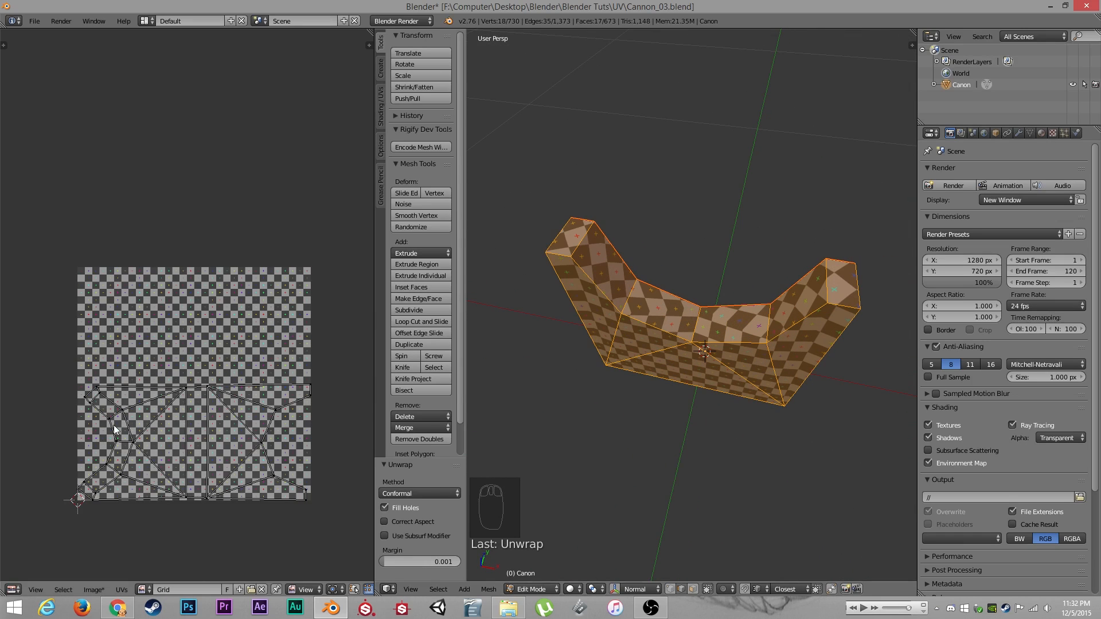
pyautogui.scroll(4, 115, 429)
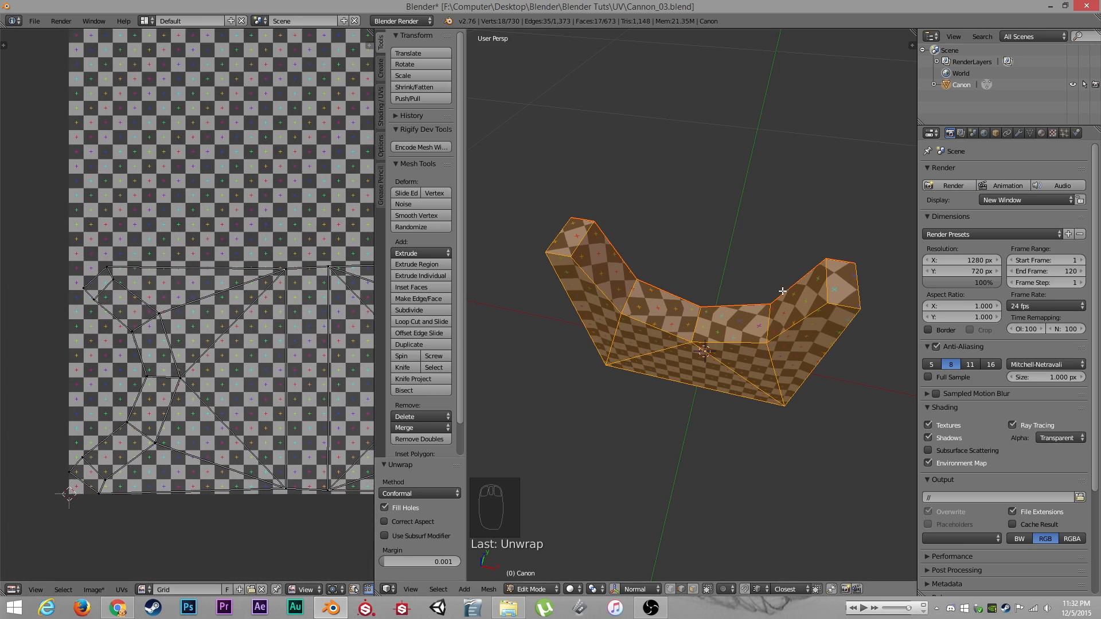
# Mark seams on the edges between the notch and the board's two top ends, and unwrap the whole board again
pyautogui.rightClick(827, 281)
pyautogui.keyDown('shift'); pyautogui.rightClick(584, 250); pyautogui.keyUp('shift')
pyautogui.hotkey('ctrl', 'e')
pyautogui.click(634, 235)
pyautogui.press('a')
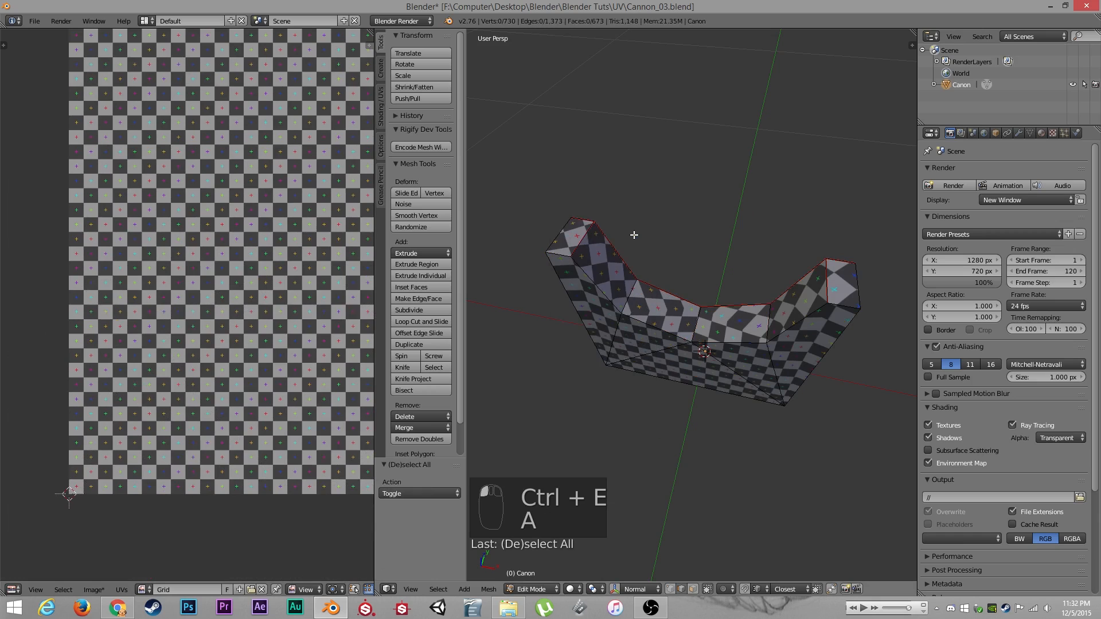
pyautogui.press('a')
pyautogui.press('u')
pyautogui.click(634, 235)
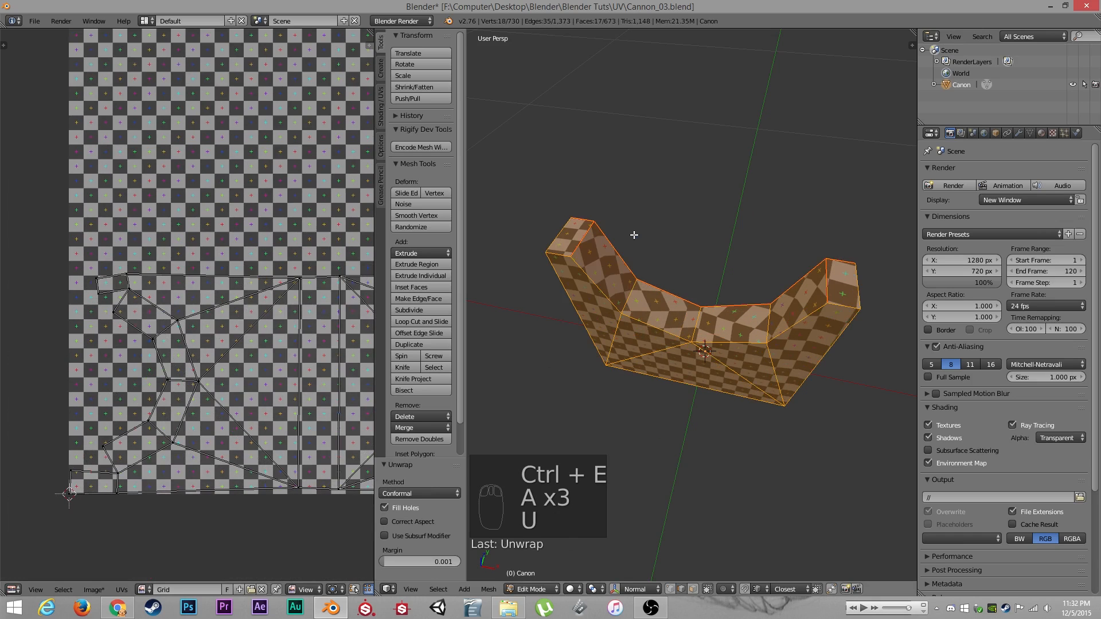
# Examine the front board's checker pattern and UV layout, both isolated and with the whole cannon visible
pyautogui.scroll(-1, 253, 391)
pyautogui.moveTo(253, 391); pyautogui.dragTo(194, 343, button='middle')
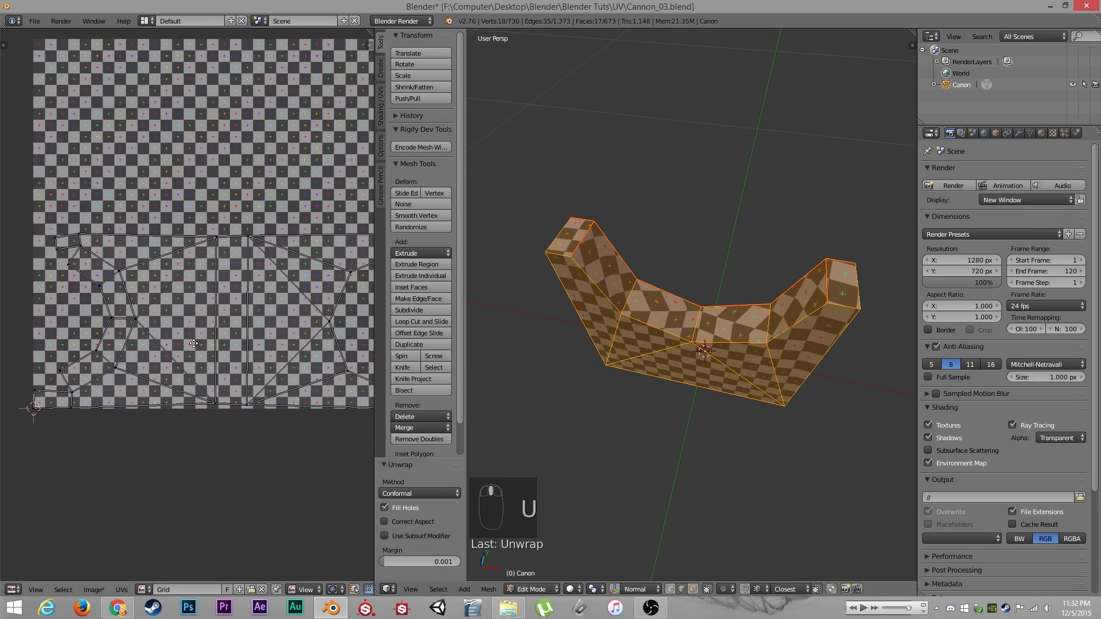
pyautogui.moveTo(768, 309); pyautogui.dragTo(800, 307, button='middle')
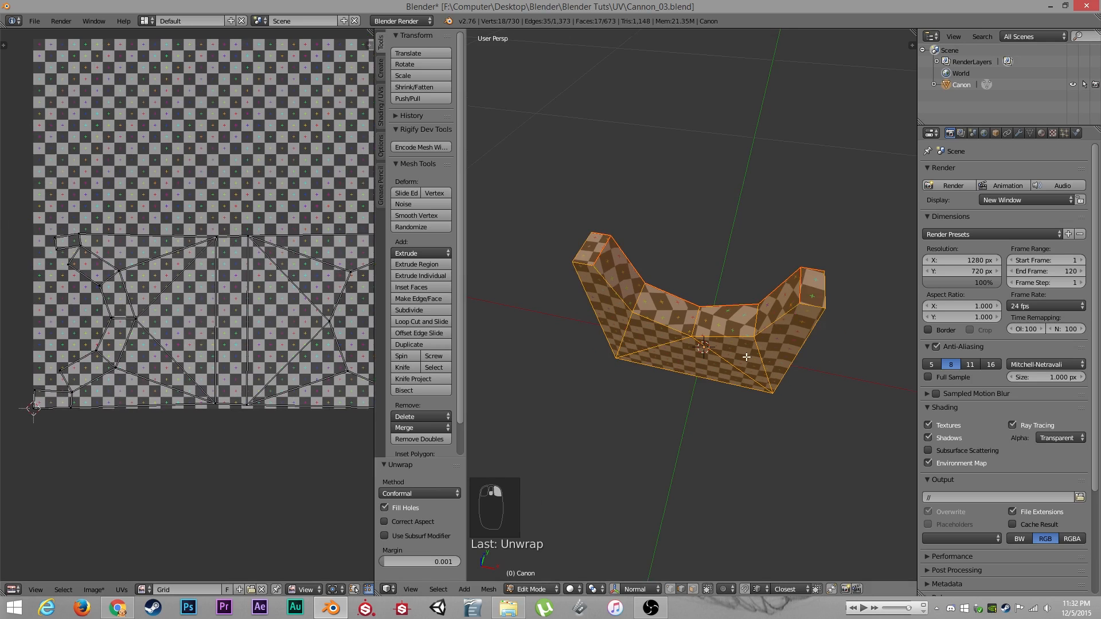
pyautogui.moveTo(745, 357); pyautogui.dragTo(634, 346, button='middle')
pyautogui.press('a')
pyautogui.press('Tab')
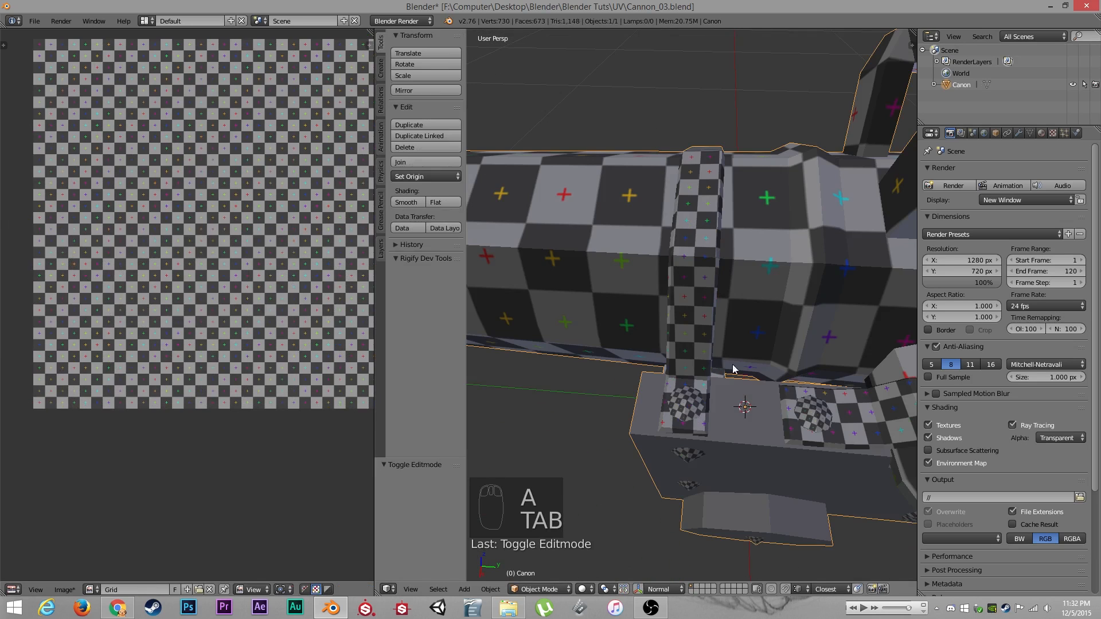
pyautogui.moveTo(734, 375); pyautogui.dragTo(715, 413, button='middle')
# Clear the seams from the edges between the notch and the front board's two top ends
pyautogui.press('Tab')
pyautogui.scroll(2, 715, 413)
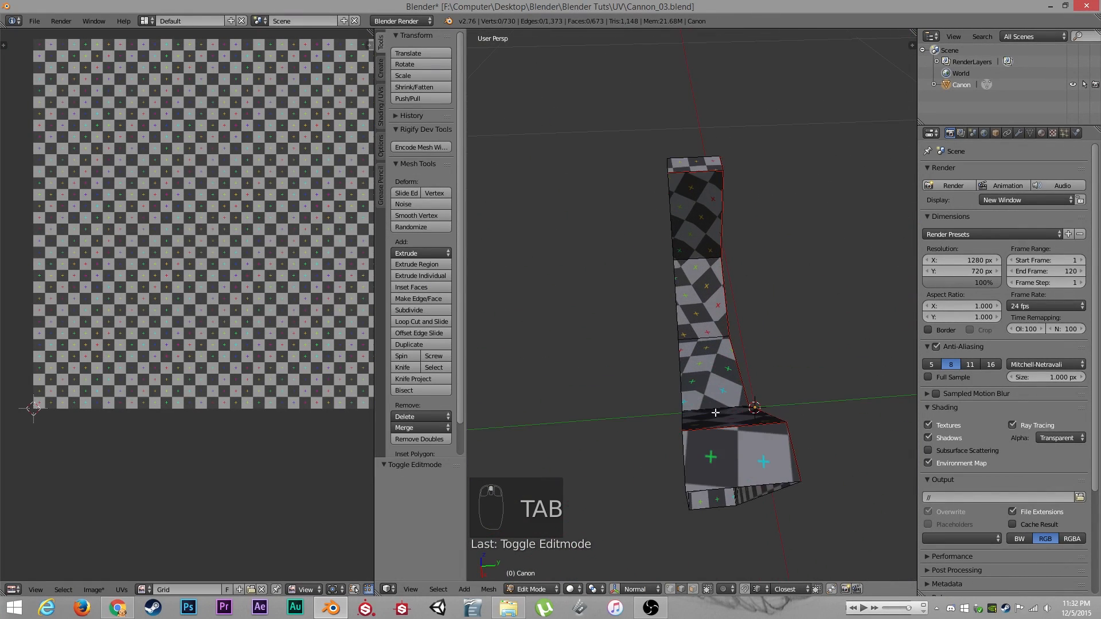
pyautogui.keyDown('shift'); pyautogui.click(720, 424); pyautogui.keyUp('shift')
pyautogui.hotkey('ctrl', 'e')
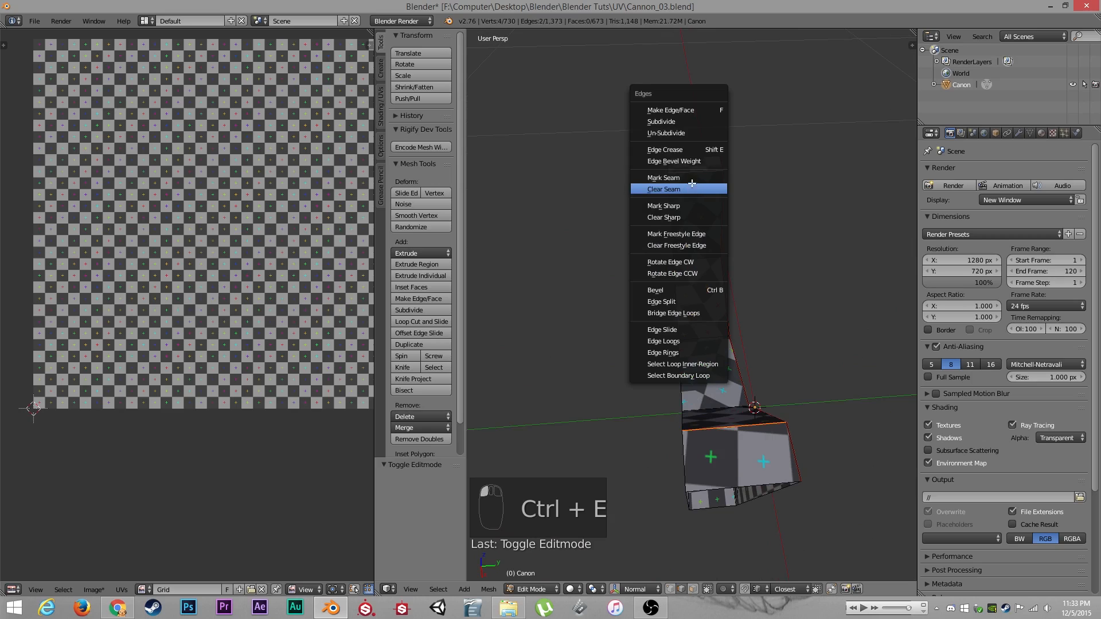
pyautogui.click(691, 188)
# Mark a seam along the notch profile on the opposite face of the front board, including its top-end edges
pyautogui.keyDown('alt'); pyautogui.rightClick(671, 217); pyautogui.keyUp('alt')
pyautogui.moveTo(674, 219); pyautogui.dragTo(710, 368, button='middle')
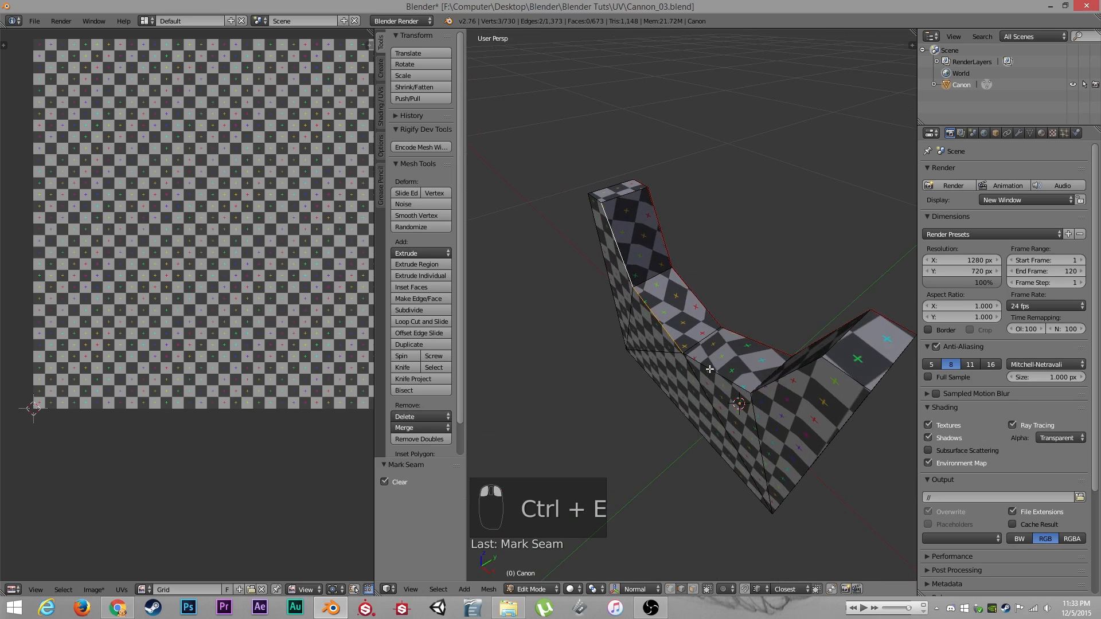
pyautogui.keyDown('alt'); pyautogui.keyDown('shift'); pyautogui.rightClick(714, 370); pyautogui.keyUp('shift'); pyautogui.keyUp('alt')
pyautogui.keyDown('shift'); pyautogui.rightClick(602, 199); pyautogui.keyUp('shift')
pyautogui.hotkey('ctrl', 'e')
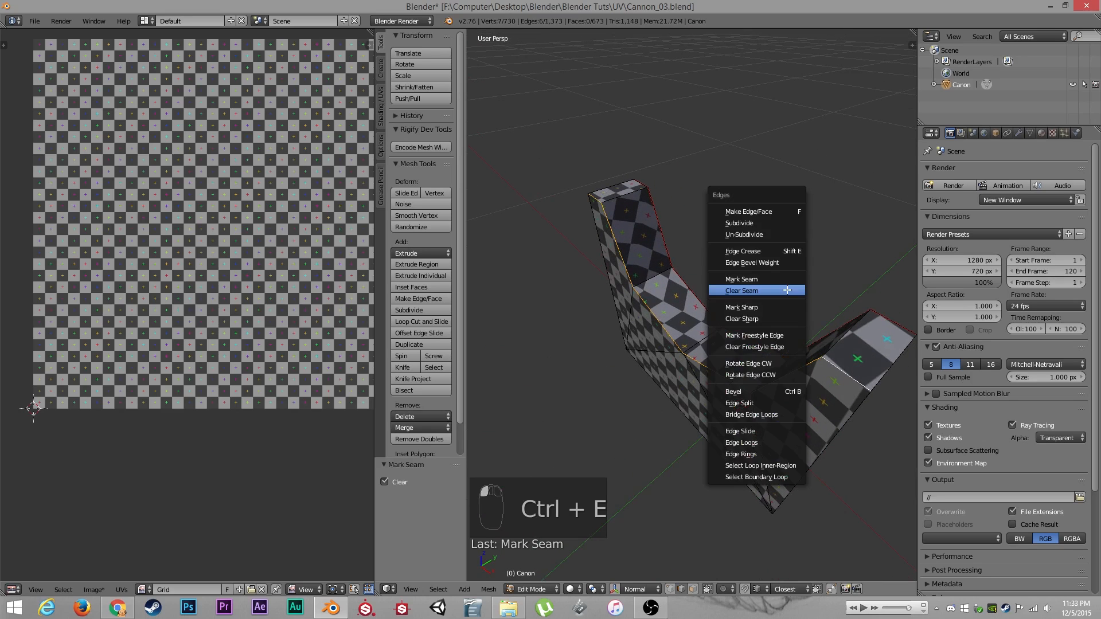
pyautogui.click(784, 281)
# Unwrap the whole front board using the seams along both notch profiles
pyautogui.press('a')
pyautogui.press('a')
pyautogui.press('a')
pyautogui.press('u')
pyautogui.click(783, 281)
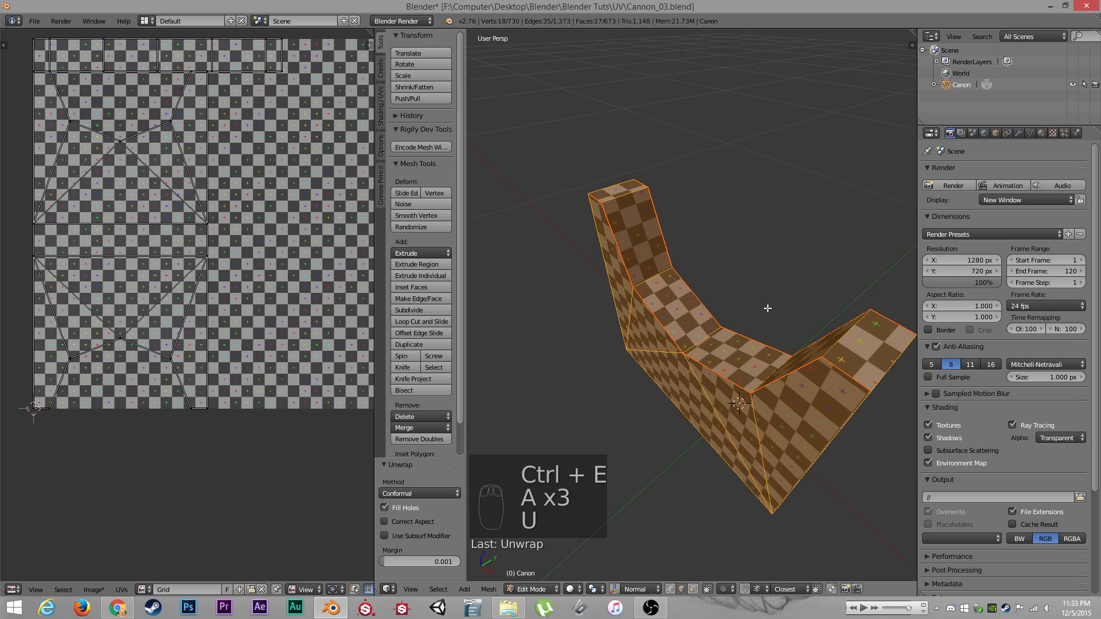
pyautogui.scroll(-3, 731, 330)
pyautogui.scroll(-2, 202, 208)
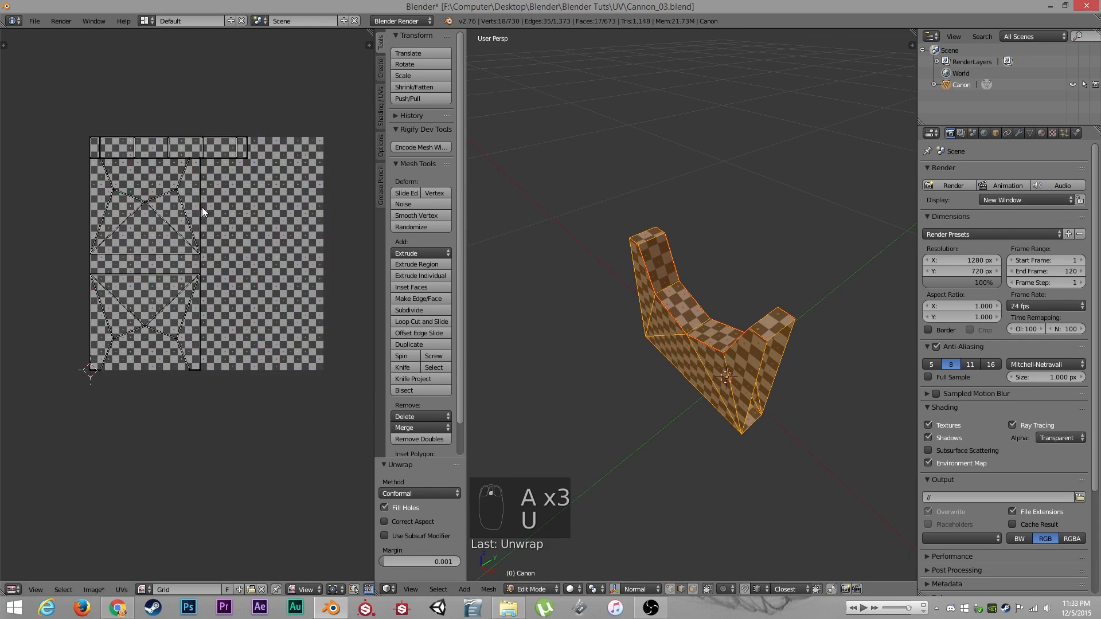
# Select the front board's UV islands, reveal all hidden parts, and move the islands to empty space beside the texture grid
pyautogui.press('a')
pyautogui.scroll(-4, 208, 220)
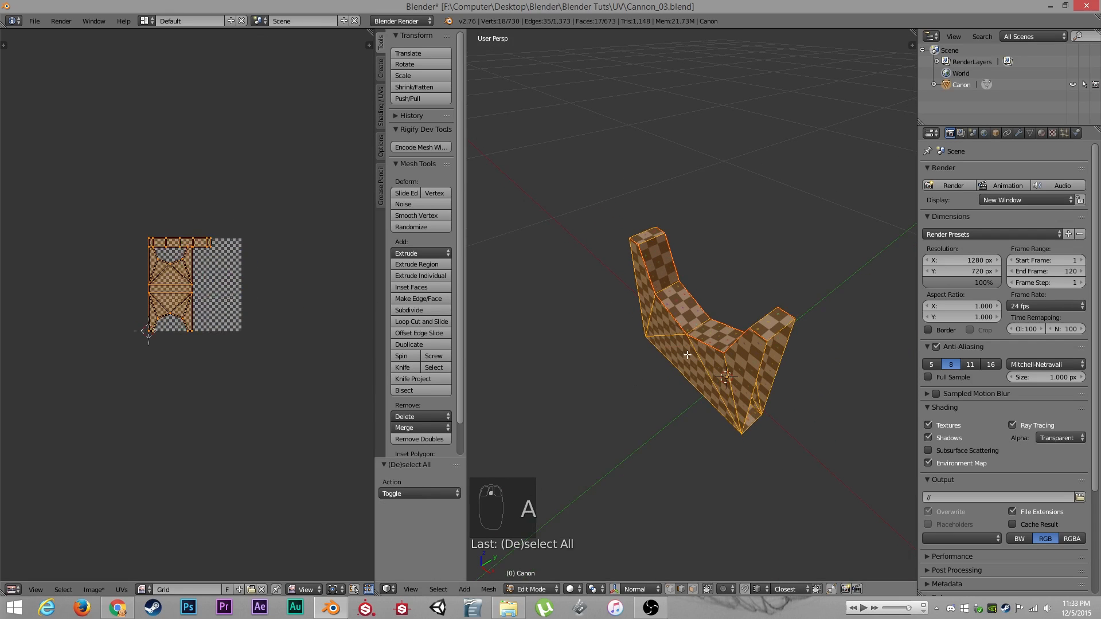
pyautogui.hotkey('alt', 'h')
pyautogui.press('g')
pyautogui.press('b')
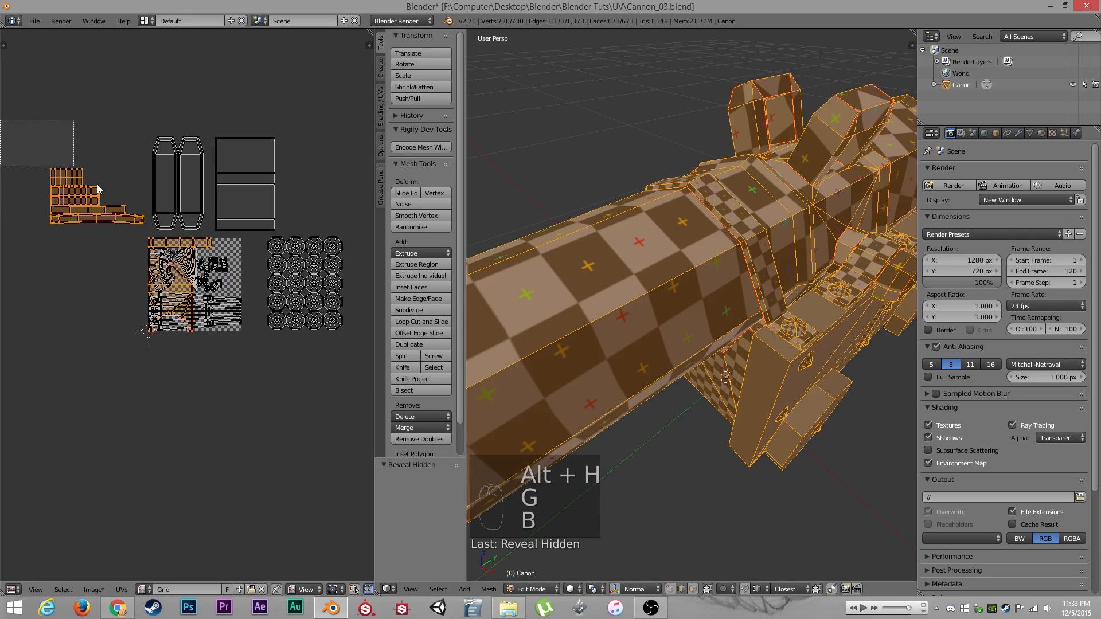
pyautogui.moveTo(98, 186); pyautogui.dragTo(150, 234, button='middle')
pyautogui.press('g')
pyautogui.click(81, 239)
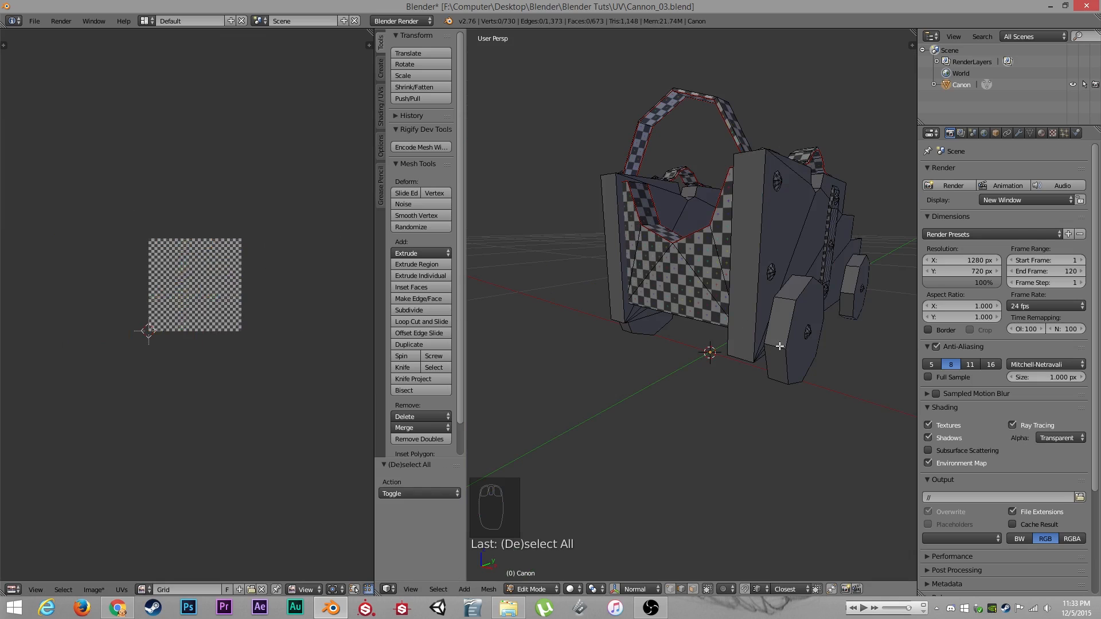
# Select all four carriage wheels and hide everything else
pyautogui.press('l')
pyautogui.press('l')
pyautogui.moveTo(851, 307); pyautogui.dragTo(914, 304, button='right')
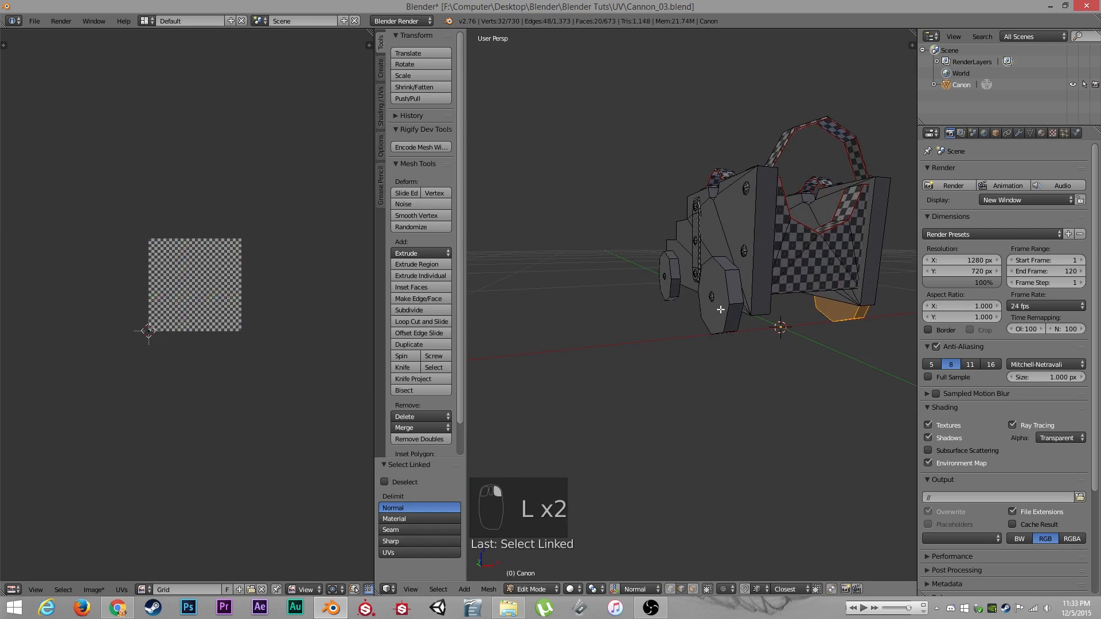
pyautogui.press('l')
pyautogui.press('l')
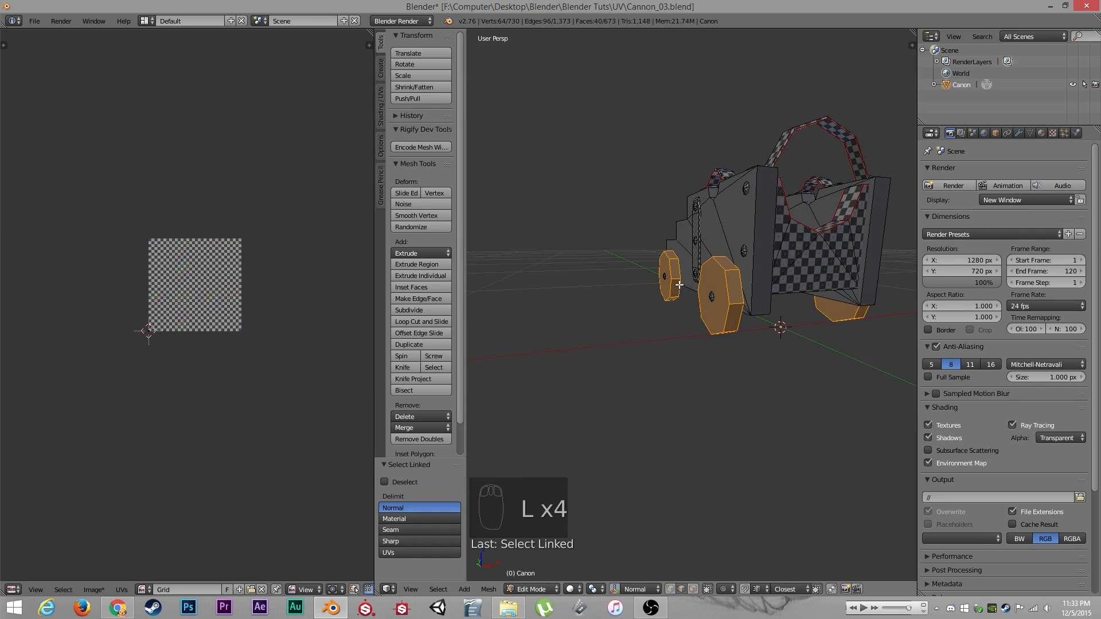
pyautogui.hotkey('ctrl', 'i')
pyautogui.press('h')
pyautogui.moveTo(766, 347); pyautogui.dragTo(750, 403, button='middle')
pyautogui.press('l')
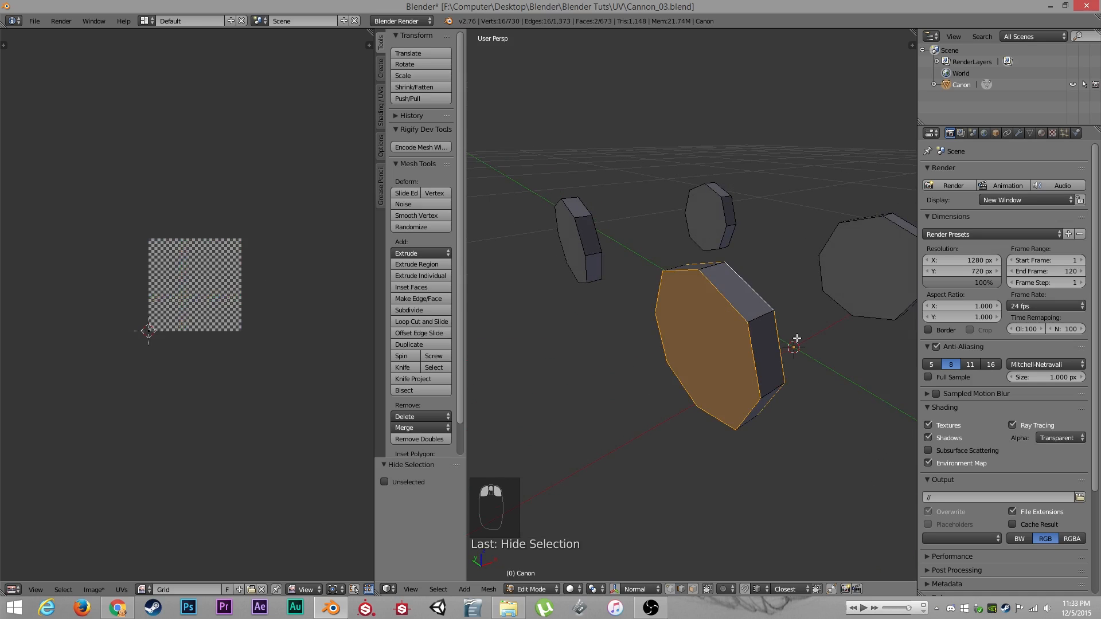
pyautogui.moveTo(797, 339); pyautogui.dragTo(730, 343, button='middle')
pyautogui.moveTo(566, 299); pyautogui.dragTo(641, 308, button='middle')
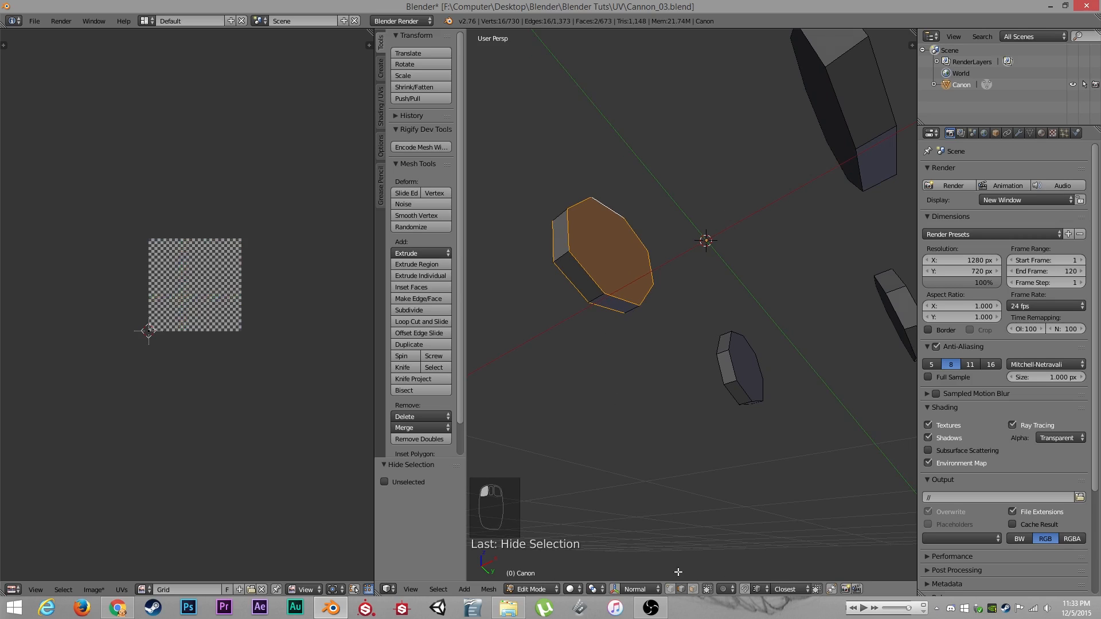
pyautogui.moveTo(571, 389); pyautogui.dragTo(583, 329, button='middle')
pyautogui.press('a')
# Select the outlines of both round faces plus one edge across the rim on each of the four wheels
pyautogui.click(575, 329)
pyautogui.keyDown('shift'); pyautogui.click(545, 336); pyautogui.keyUp('shift')
pyautogui.moveTo(605, 219); pyautogui.dragTo(620, 371, button='middle')
pyautogui.moveTo(575, 320); pyautogui.dragTo(762, 368, button='middle')
pyautogui.keyDown('shift'); pyautogui.click(750, 279); pyautogui.keyUp('shift')
pyautogui.keyDown('shift'); pyautogui.click(765, 373); pyautogui.keyUp('shift')
pyautogui.moveTo(791, 413); pyautogui.dragTo(782, 314, button='middle')
pyautogui.keyDown('shift'); pyautogui.click(784, 302); pyautogui.keyUp('shift')
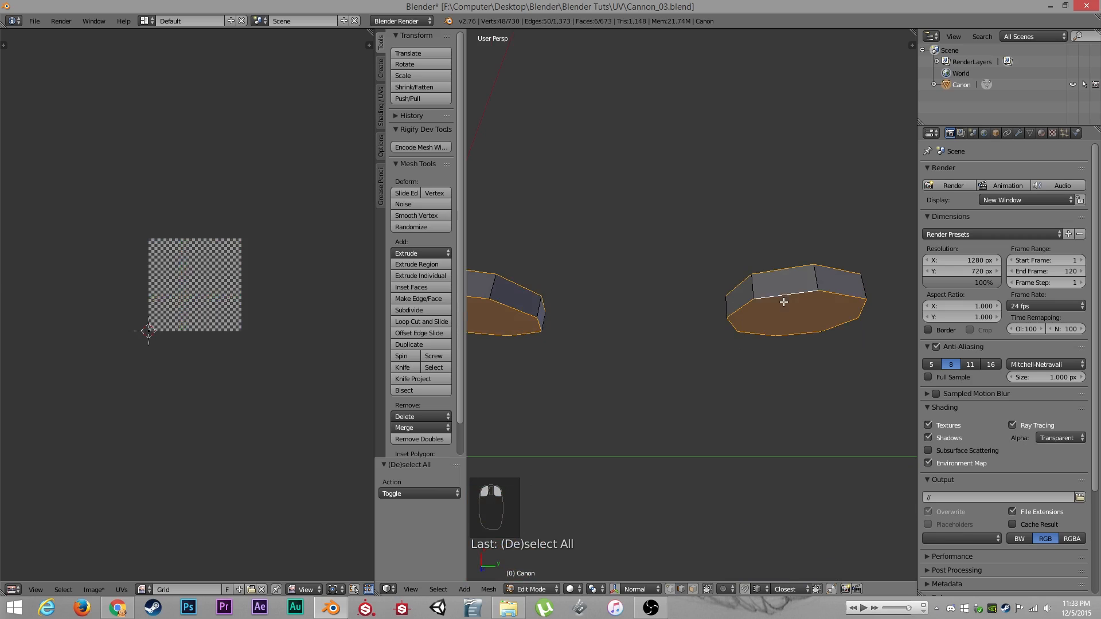
pyautogui.moveTo(768, 472); pyautogui.dragTo(769, 406, button='middle')
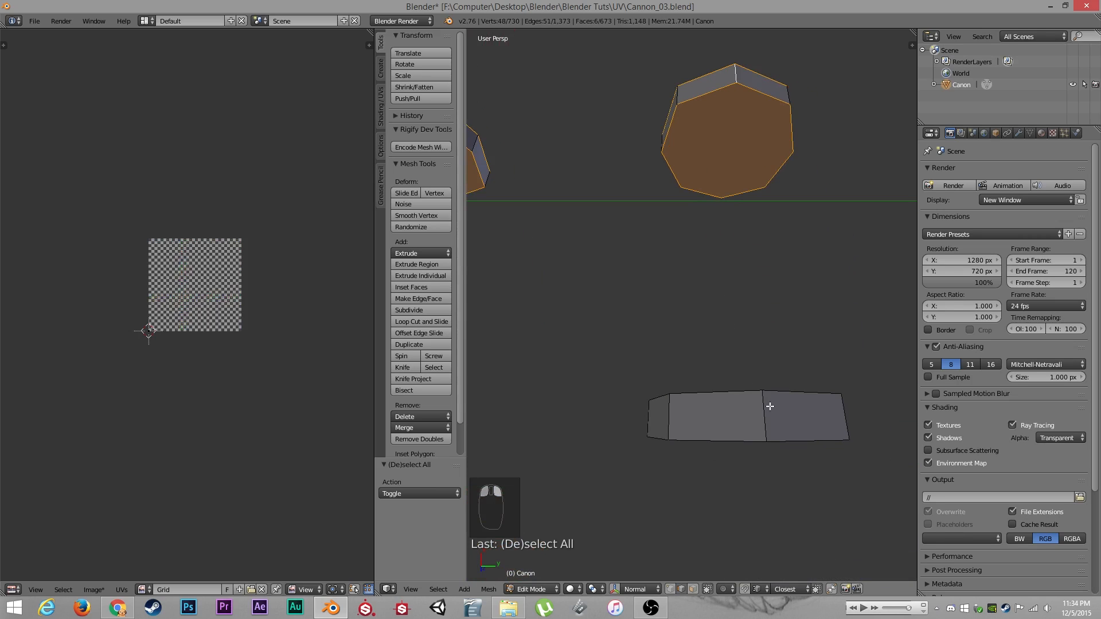
pyautogui.moveTo(751, 365)
pyautogui.mouseDown(button='middle')
pyautogui.moveTo(724, 364)
pyautogui.moveTo(741, 443)
pyautogui.moveTo(757, 363)
pyautogui.mouseUp(button='middle')
pyautogui.keyDown('shift'); pyautogui.click(741, 442); pyautogui.keyUp('shift')
pyautogui.keyDown('shift'); pyautogui.click(776, 324); pyautogui.keyUp('shift')
pyautogui.scroll(-5, 680, 287)
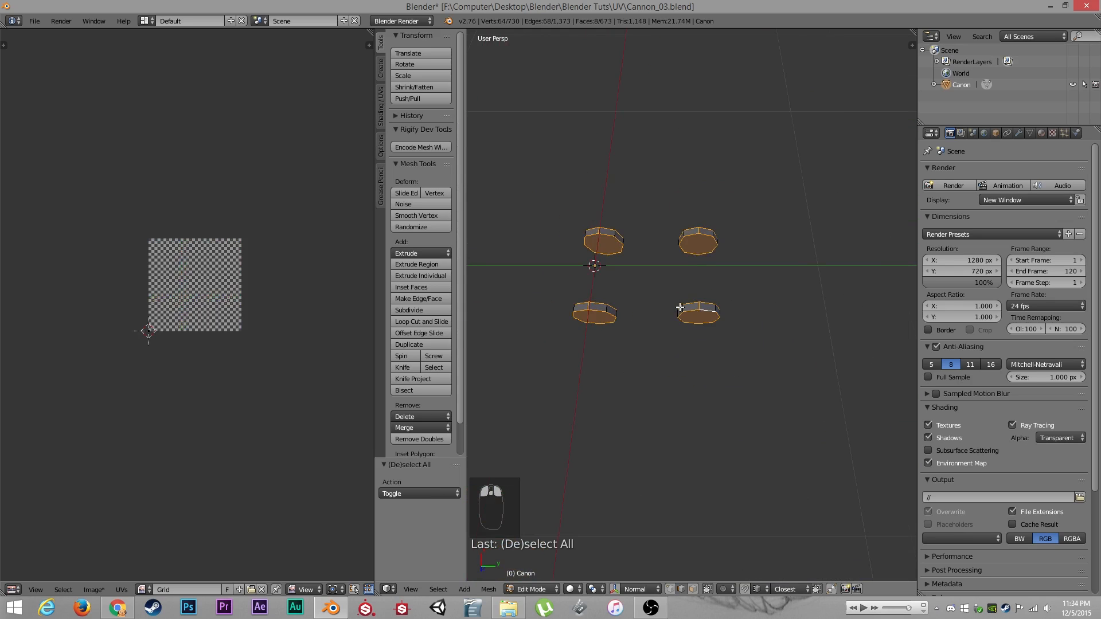
# Unwrap only the selected round faces of the four wheels
pyautogui.moveTo(679, 287); pyautogui.dragTo(591, 448, button='middle')
pyautogui.press('u')
pyautogui.click(709, 398)
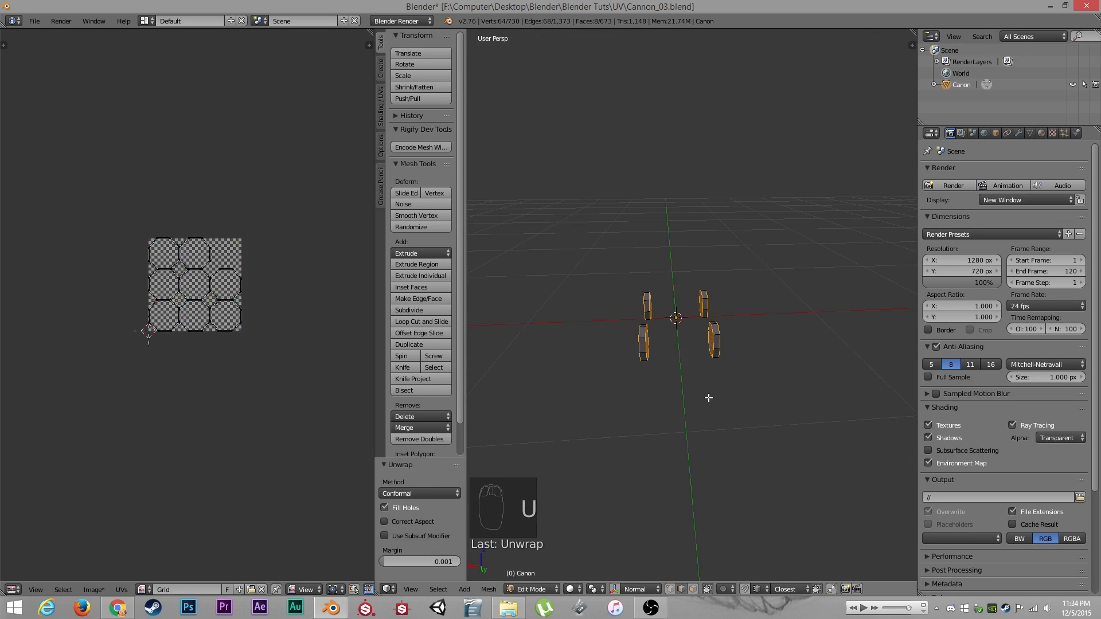
# Mark the selected wheel edges as seams and unwrap all four wheels completely
pyautogui.hotkey('ctrl', 'e')
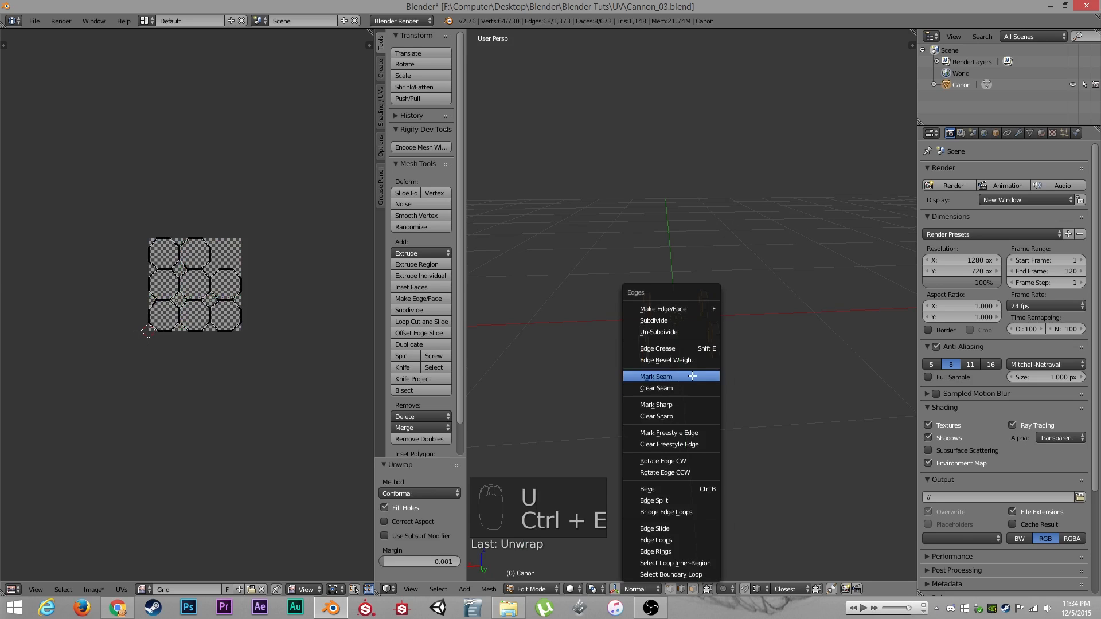
pyautogui.press('a')
pyautogui.press('a')
pyautogui.press('a')
pyautogui.press('u')
pyautogui.click(678, 376)
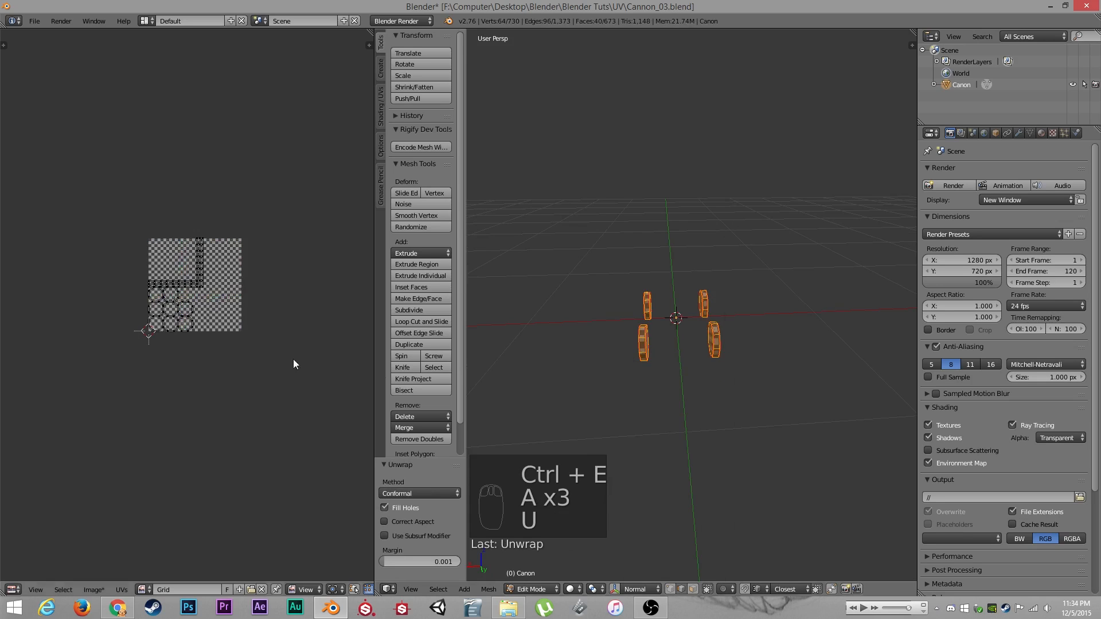
# Select the wheels' UV islands, reveal all hidden parts, and move the islands to empty space below the front board's islands
pyautogui.scroll(3, 249, 352)
pyautogui.press('a')
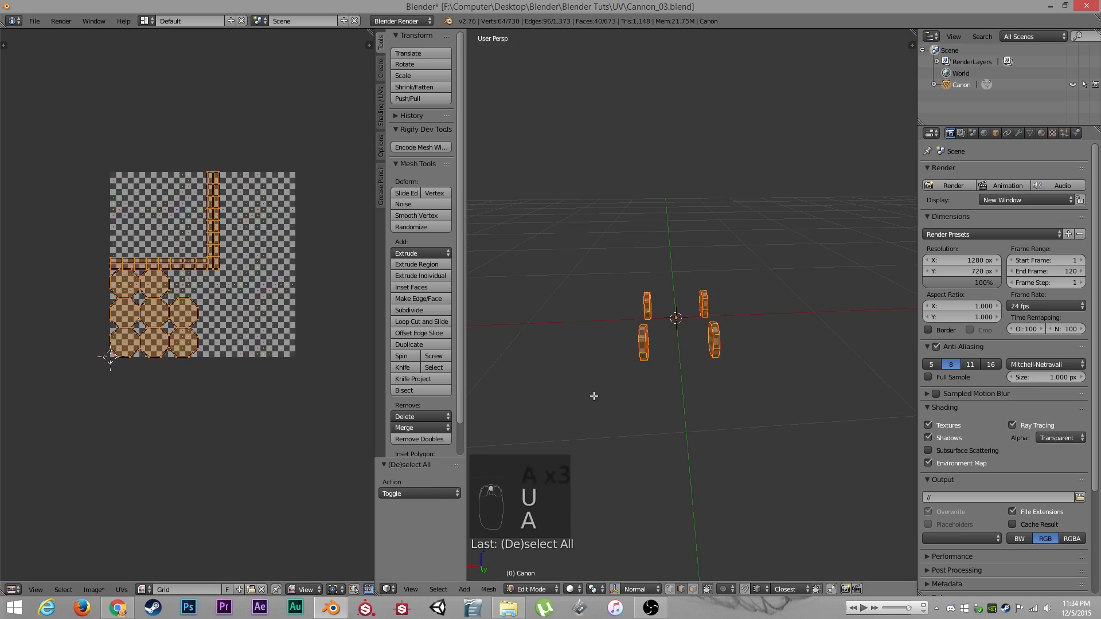
pyautogui.hotkey('alt', 'h')
pyautogui.scroll(-5, 116, 219)
pyautogui.press('b')
pyautogui.moveTo(78, 163); pyautogui.dragTo(152, 353, button='middle')
pyautogui.press('g')
pyautogui.click(130, 384)
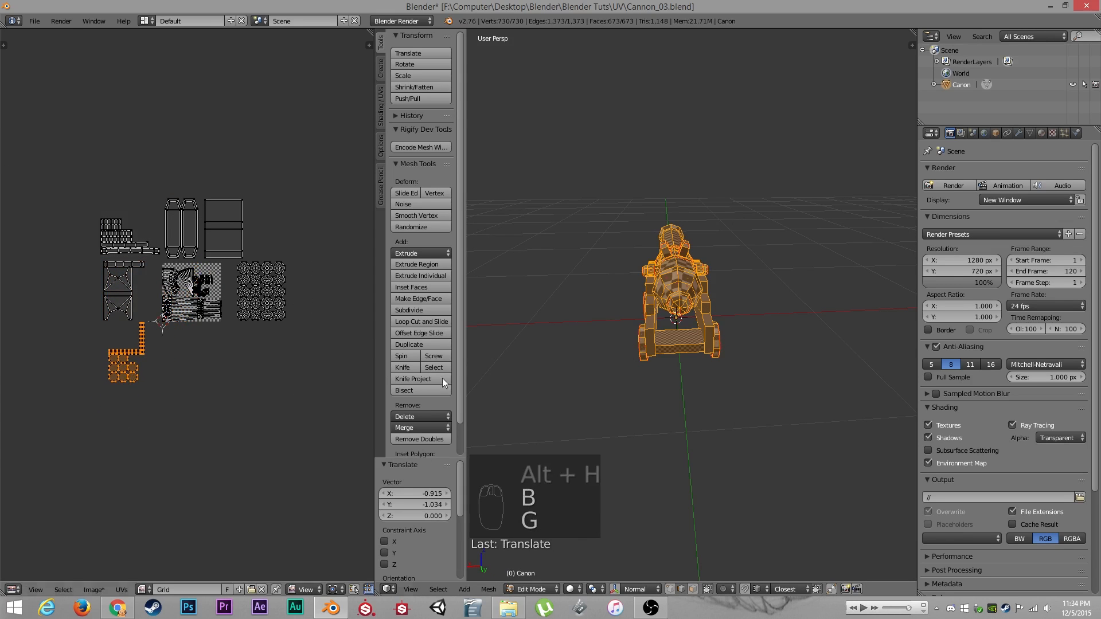
# Isolate the carriage's two stepped side boards by selecting them and hiding all other parts of the cannon
pyautogui.press('a')
pyautogui.moveTo(516, 378); pyautogui.dragTo(641, 332, button='middle')
pyautogui.press('a')
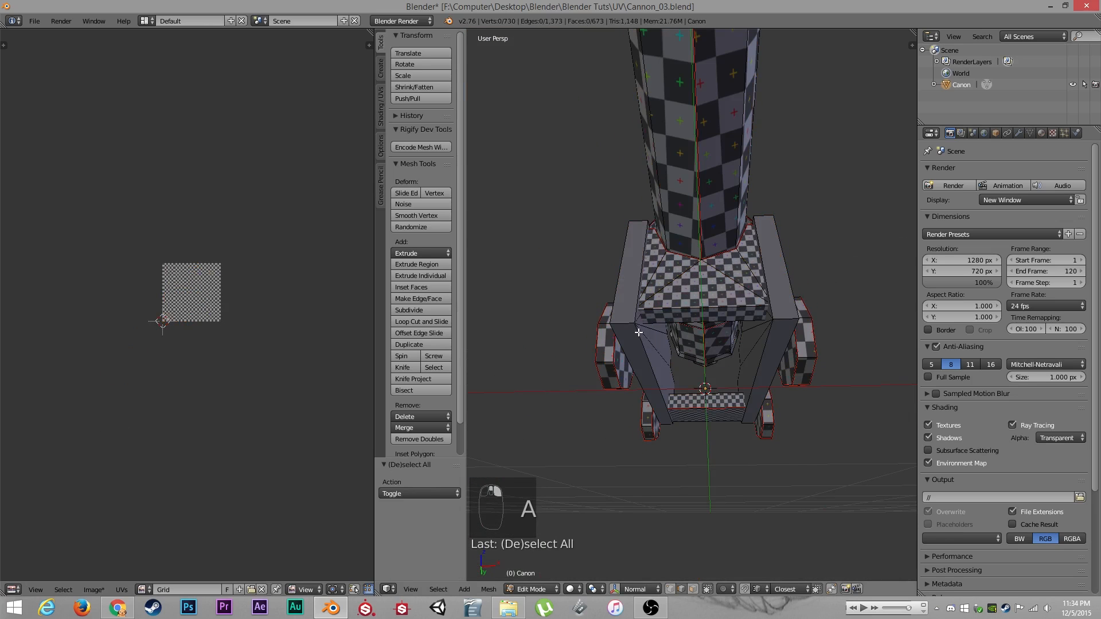
pyautogui.press('l')
pyautogui.press('l')
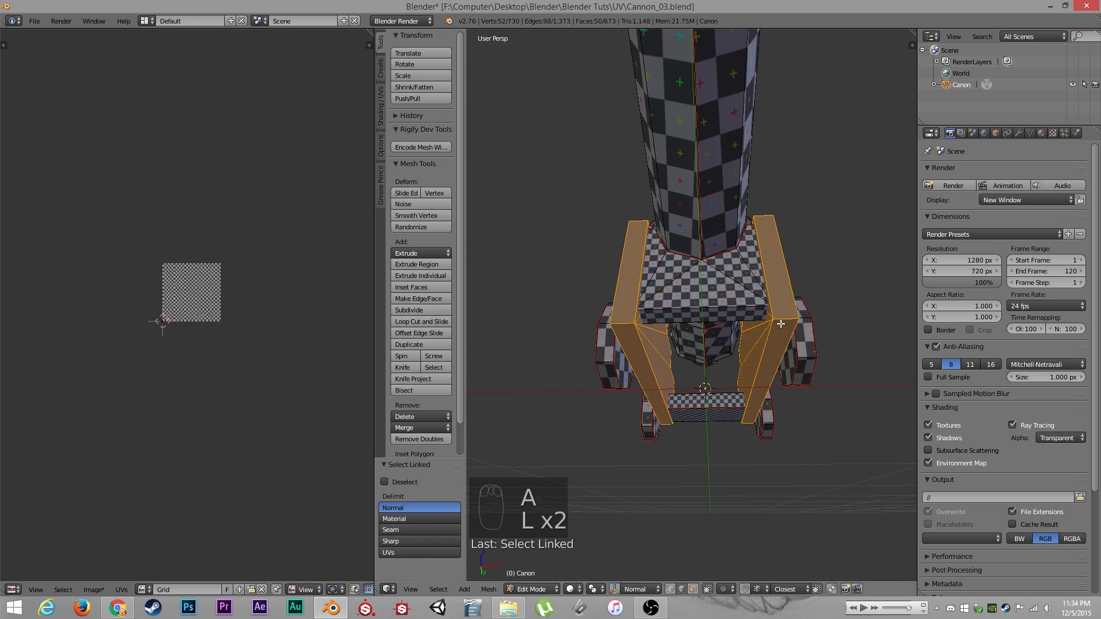
pyautogui.hotkey('ctrl', 'i')
pyautogui.press('h')
pyautogui.moveTo(780, 324); pyautogui.dragTo(734, 450, button='middle')
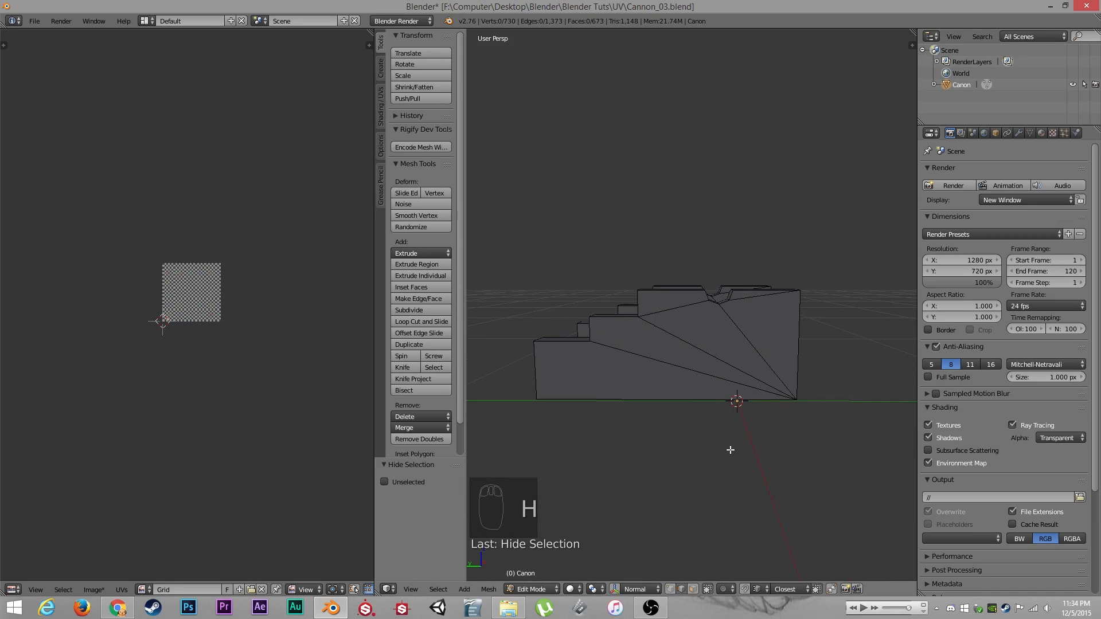
# Mark seams on one side board along the stepped top and end edges of both faces plus the front end's short bottom edge
pyautogui.moveTo(515, 417); pyautogui.dragTo(684, 398, button='middle')
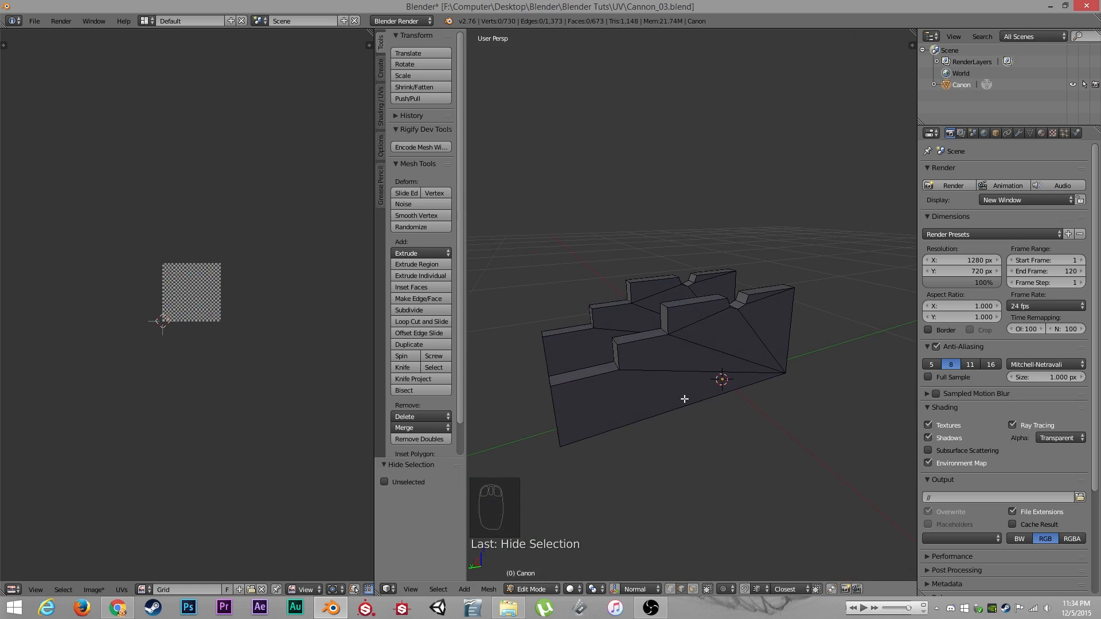
pyautogui.moveTo(611, 423); pyautogui.dragTo(639, 410, button='middle')
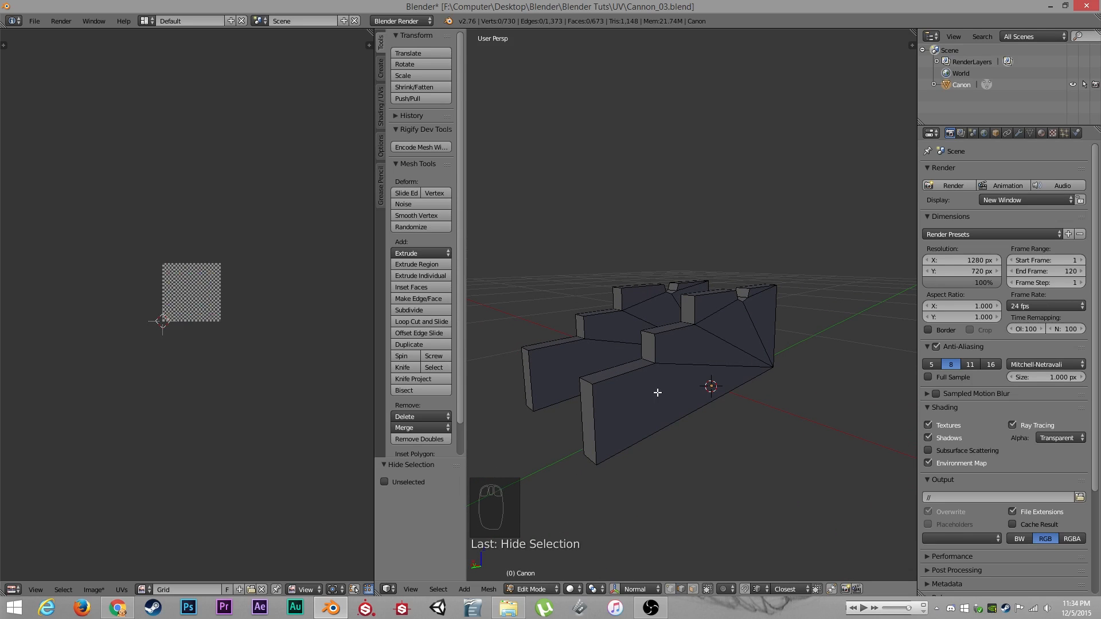
pyautogui.moveTo(657, 393); pyautogui.dragTo(717, 358, button='middle')
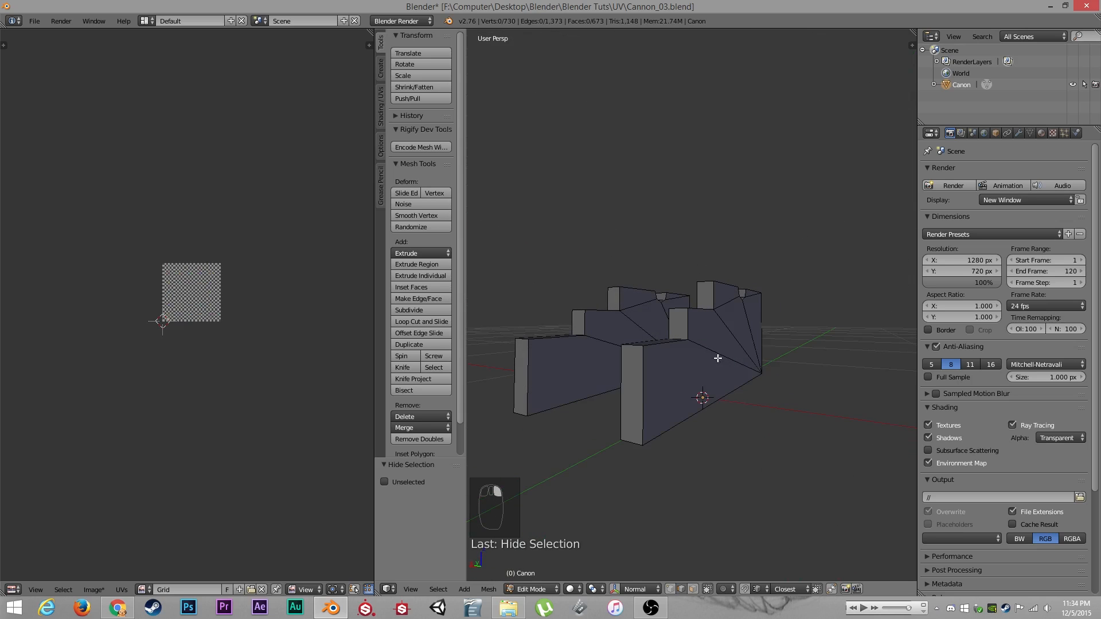
pyautogui.moveTo(622, 398); pyautogui.dragTo(747, 416, button='middle')
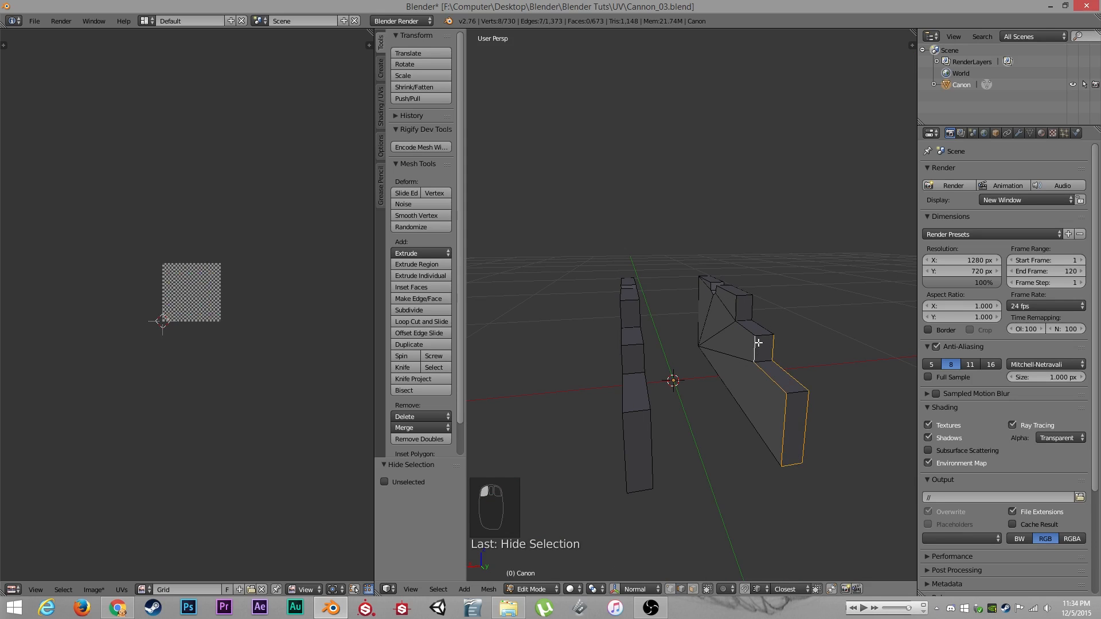
pyautogui.keyDown('shift'); pyautogui.rightClick(736, 314); pyautogui.keyUp('shift')
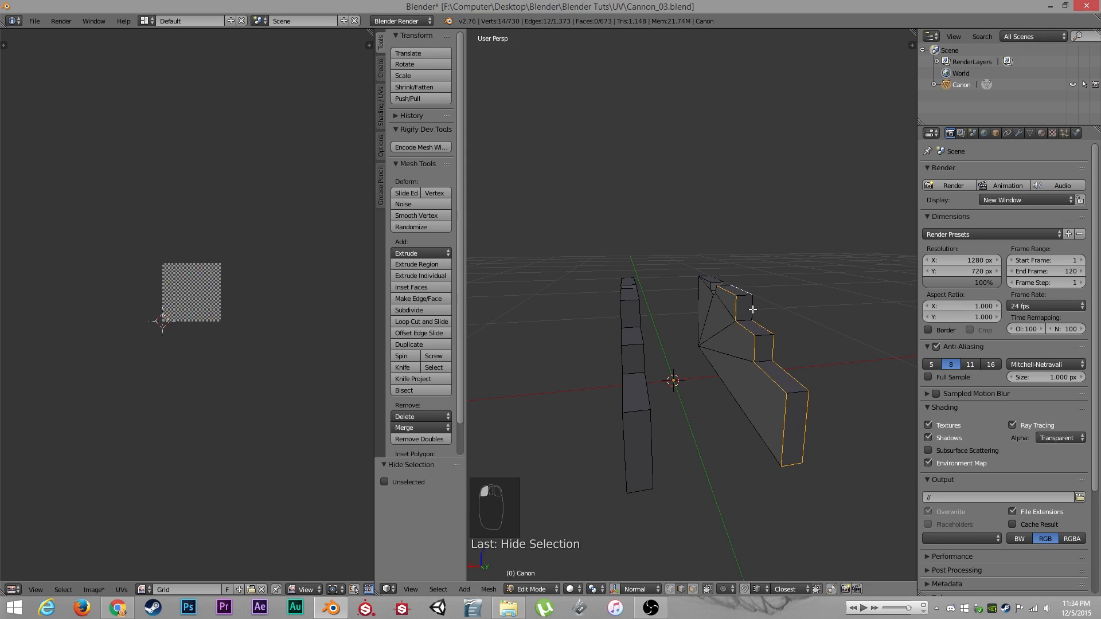
pyautogui.keyDown('shift'); pyautogui.rightClick(752, 309); pyautogui.keyUp('shift')
pyautogui.moveTo(752, 309); pyautogui.dragTo(699, 319, button='middle')
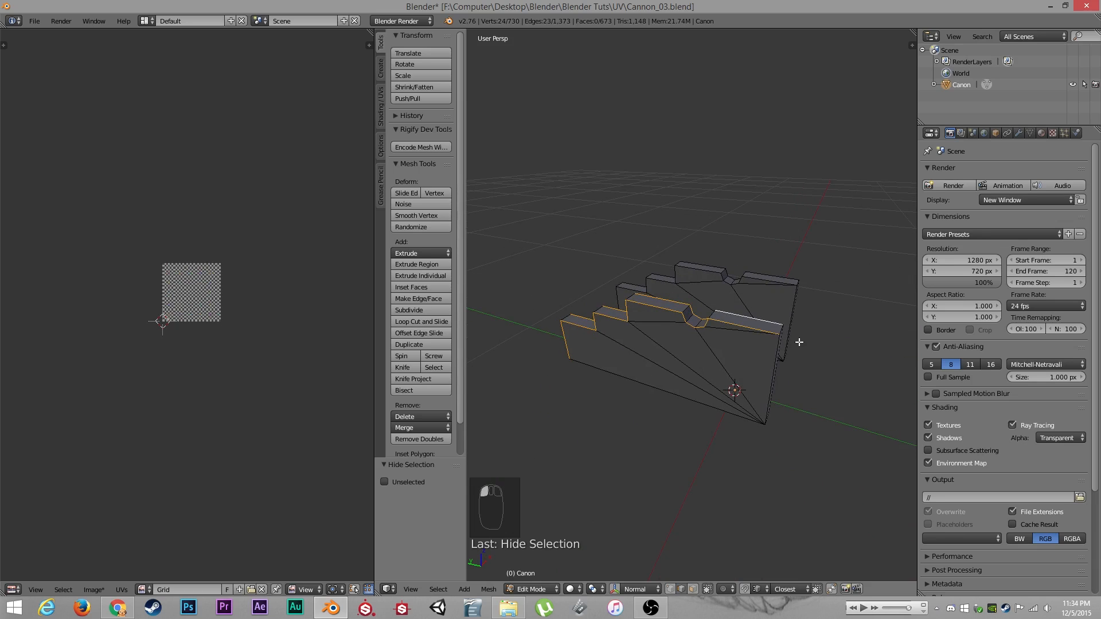
pyautogui.moveTo(791, 379); pyautogui.dragTo(693, 376, button='middle')
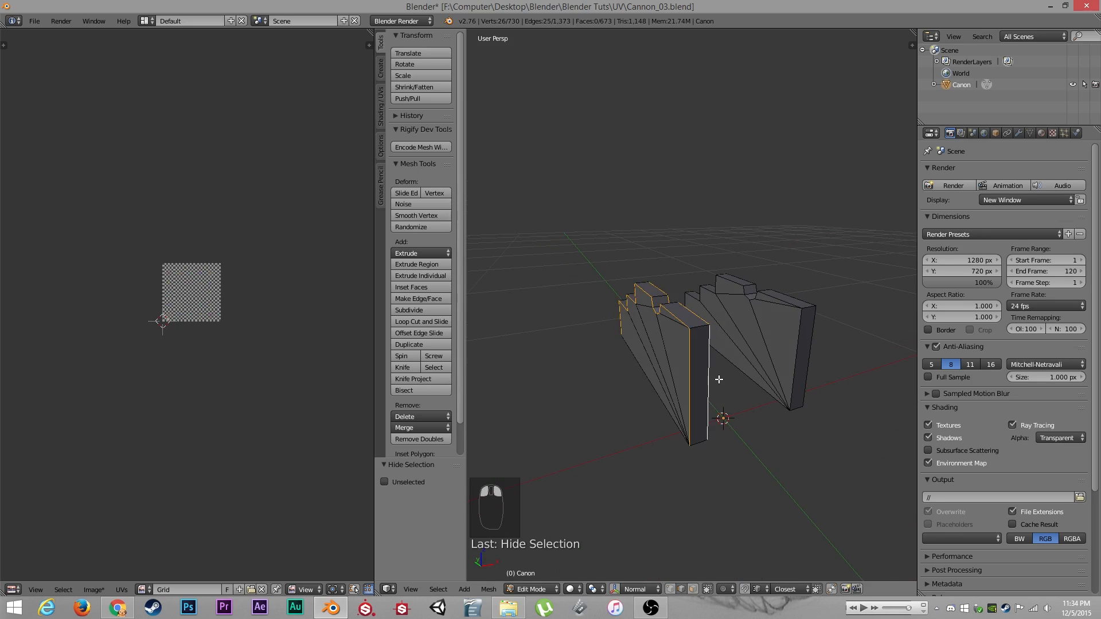
pyautogui.moveTo(699, 445); pyautogui.dragTo(698, 406, button='middle')
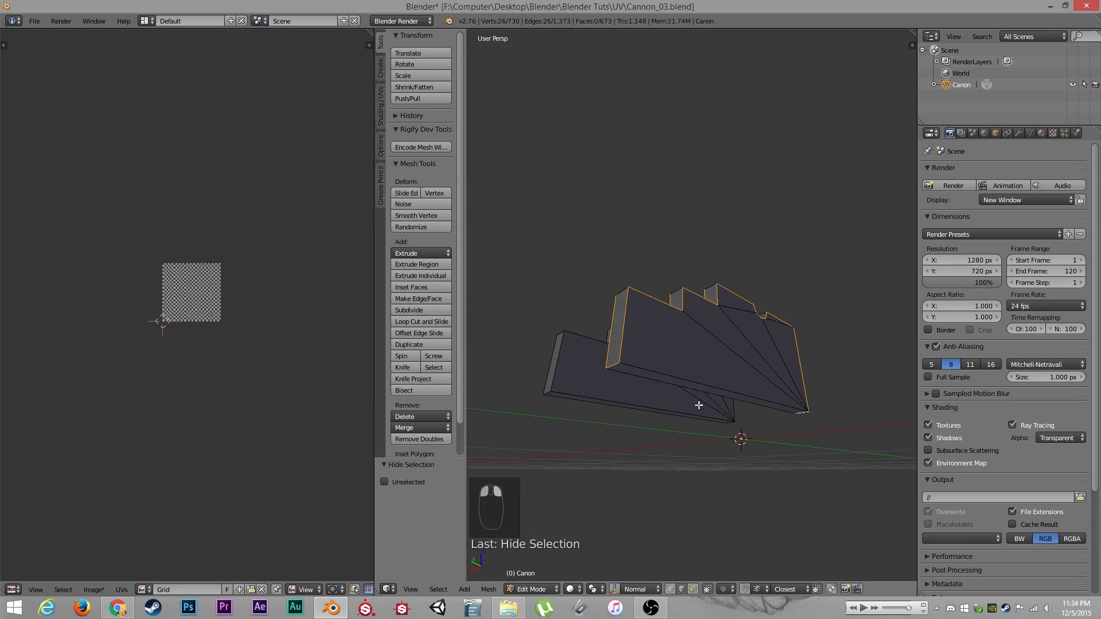
pyautogui.hotkey('ctrl', 'e')
pyautogui.click(703, 385)
pyautogui.press('a')
# Select the stepped top and end edges along the inner face of the other side board
pyautogui.moveTo(671, 368); pyautogui.dragTo(751, 418, button='middle')
pyautogui.moveTo(614, 407); pyautogui.dragTo(627, 393, button='middle')
pyautogui.rightClick(621, 374)
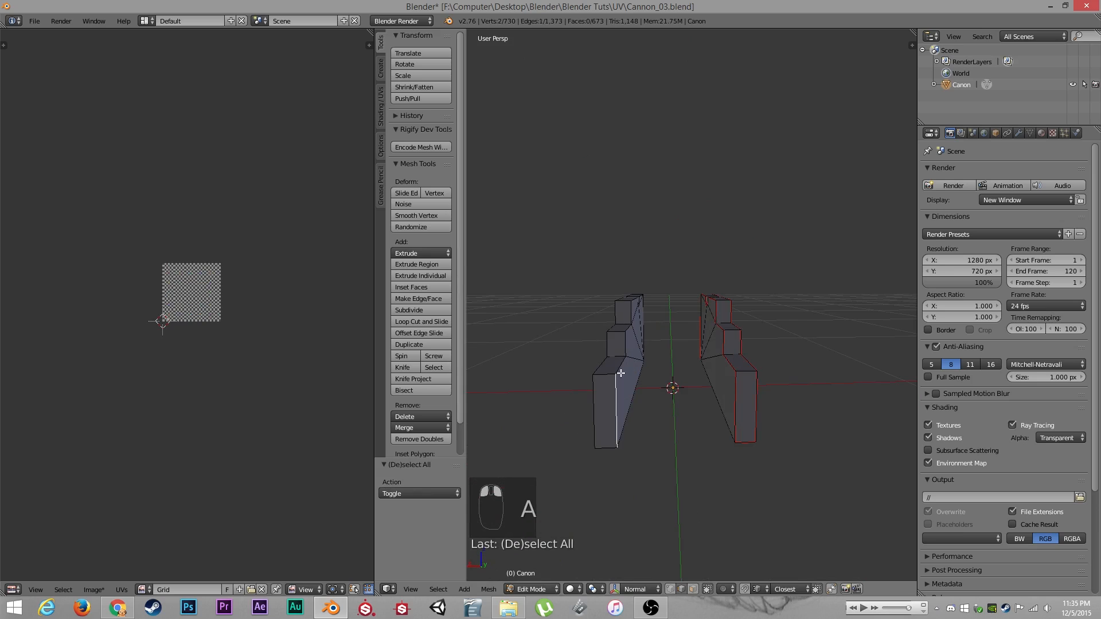
pyautogui.hotkey('ctrl', 'z')
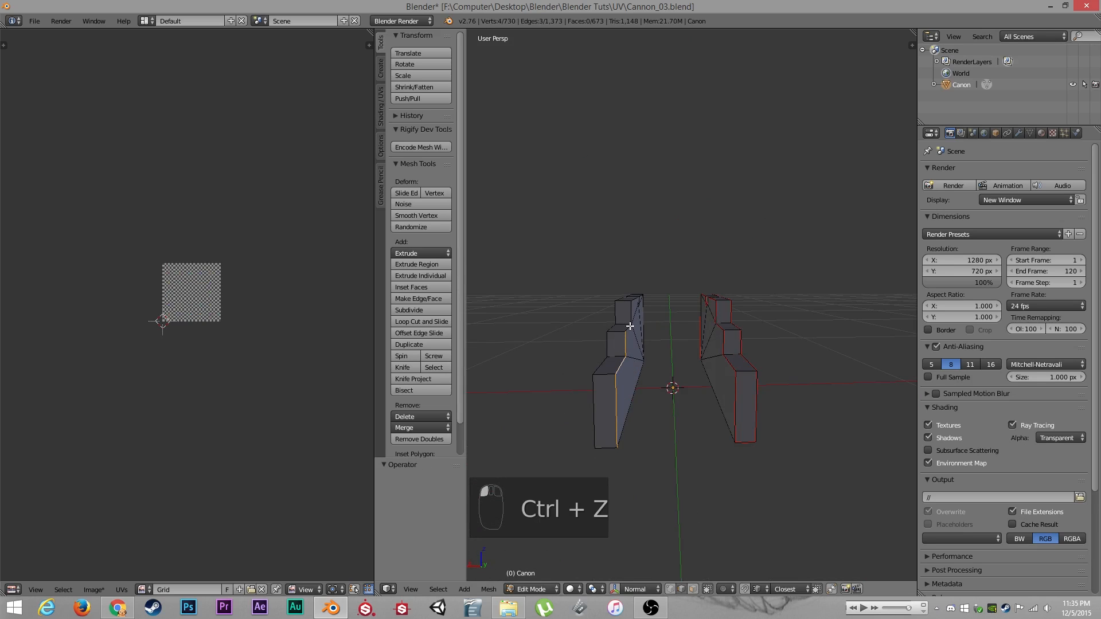
pyautogui.moveTo(657, 317); pyautogui.dragTo(624, 374, button='middle')
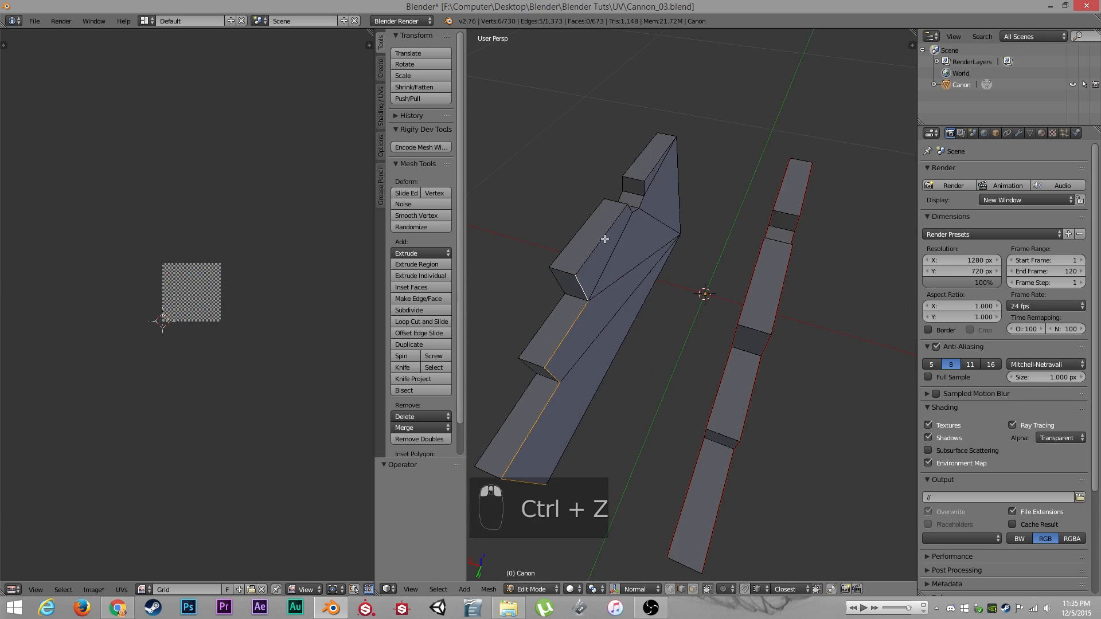
pyautogui.keyDown('ctrl'); pyautogui.rightClick(643, 194); pyautogui.keyUp('ctrl')
pyautogui.keyDown('ctrl'); pyautogui.rightClick(652, 171); pyautogui.keyUp('ctrl')
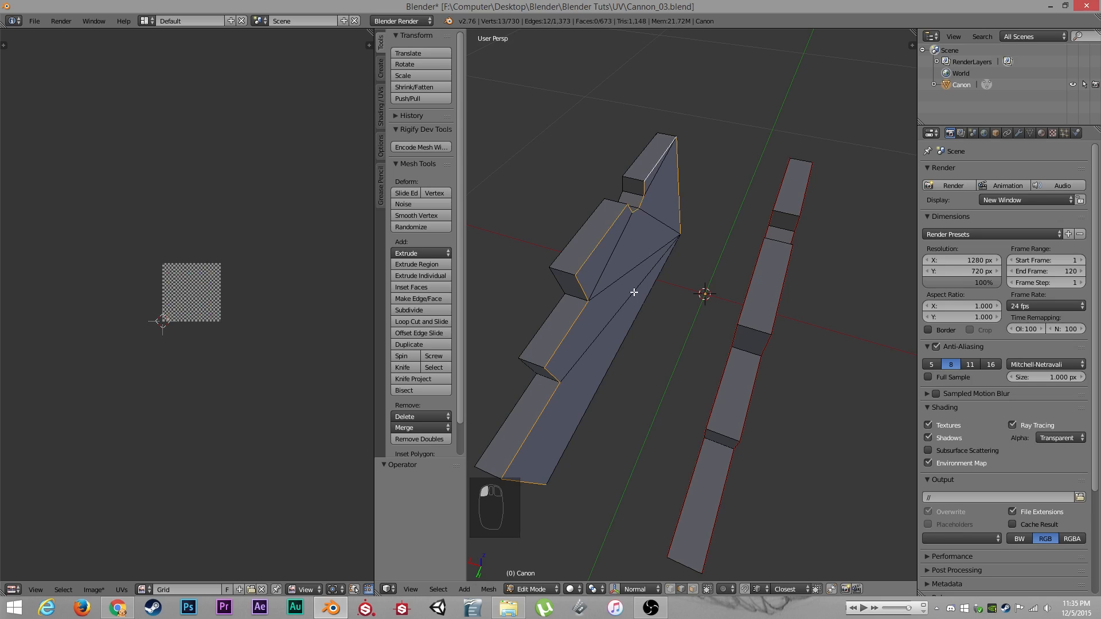
# Add the outer face's matching edges and the short bottom edge of the front end, and mark the whole selection as seams
pyautogui.moveTo(634, 292); pyautogui.dragTo(695, 281, button='middle')
pyautogui.keyDown('ctrl'); pyautogui.rightClick(615, 254); pyautogui.keyUp('ctrl')
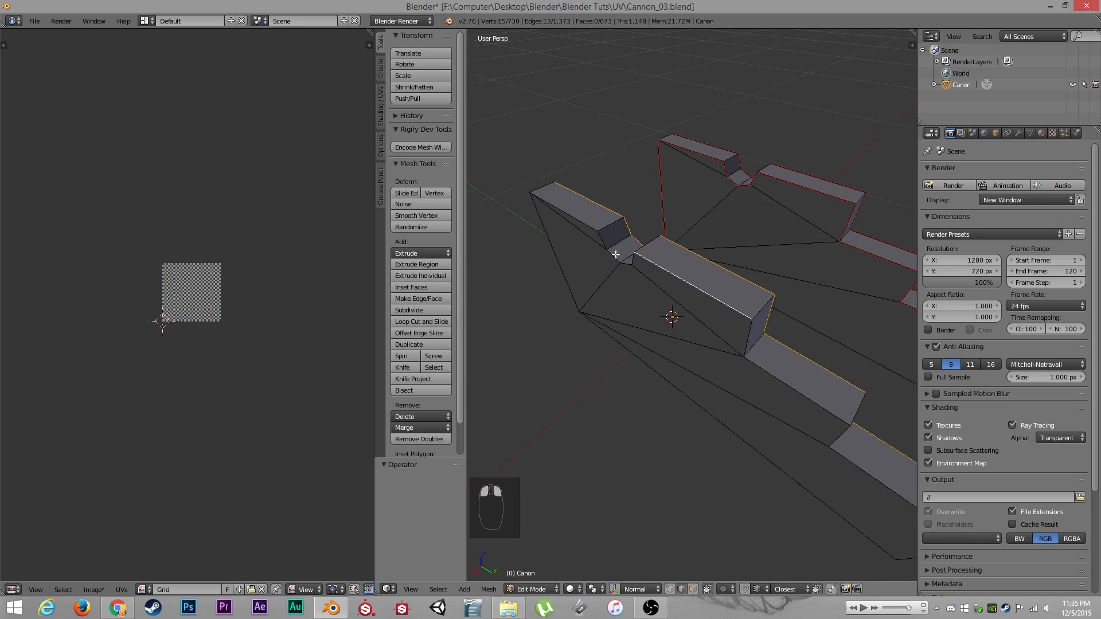
pyautogui.keyDown('ctrl'); pyautogui.rightClick(596, 226); pyautogui.keyUp('ctrl')
pyautogui.moveTo(764, 415); pyautogui.dragTo(772, 401, button='middle')
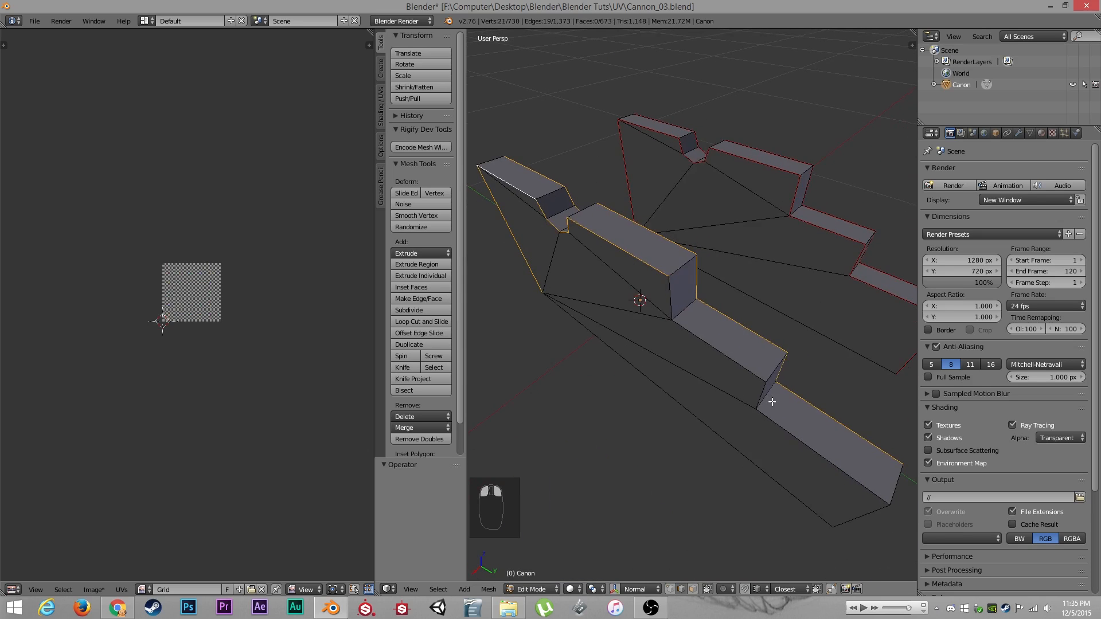
pyautogui.keyDown('ctrl'); pyautogui.rightClick(764, 394); pyautogui.keyUp('ctrl')
pyautogui.keyDown('ctrl'); pyautogui.rightClick(789, 434); pyautogui.keyUp('ctrl')
pyautogui.keyDown('ctrl'); pyautogui.rightClick(790, 437); pyautogui.keyUp('ctrl')
pyautogui.keyDown('shift'); pyautogui.moveTo(792, 440); pyautogui.dragTo(786, 319, button='middle'); pyautogui.keyUp('shift')
pyautogui.keyDown('ctrl'); pyautogui.rightClick(746, 342); pyautogui.keyUp('ctrl')
pyautogui.moveTo(622, 308); pyautogui.dragTo(700, 356, button='middle')
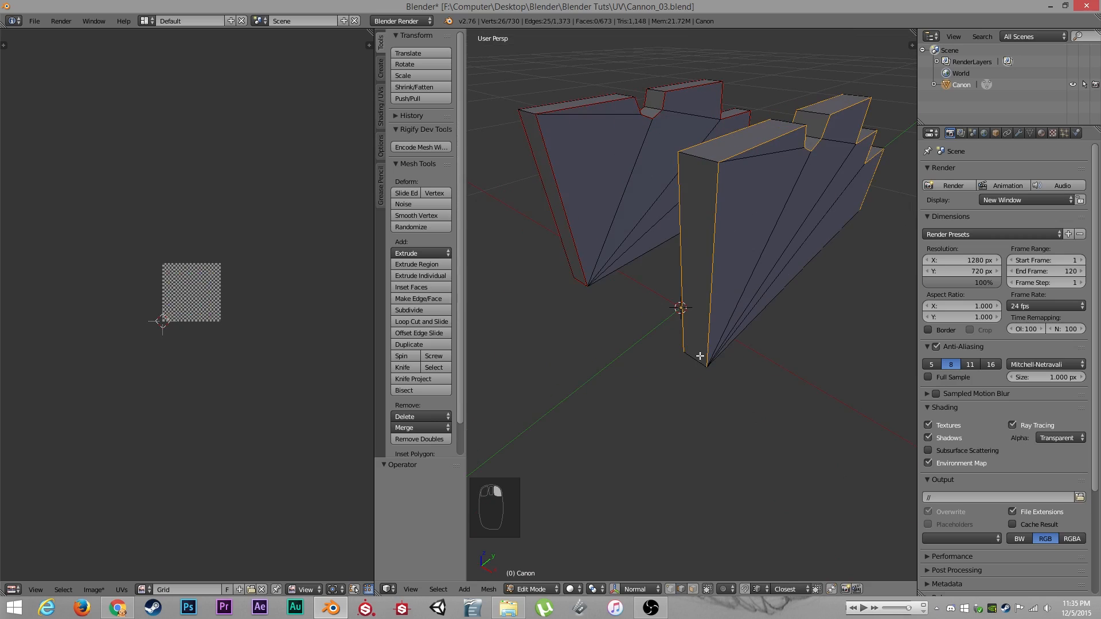
pyautogui.hotkey('ctrl', 'r')
pyautogui.rightClick(729, 296)
pyautogui.hotkey('ctrl', 'e')
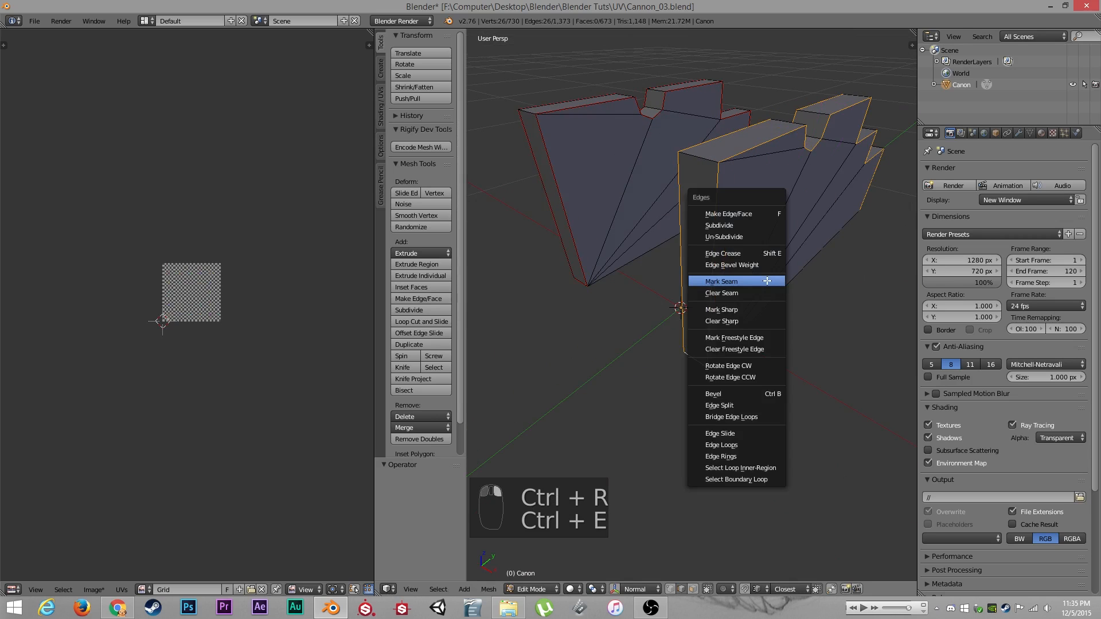
pyautogui.click(764, 284)
# Select both side boards completely and unwrap them
pyautogui.scroll(-3, 756, 288)
pyautogui.press('a')
pyautogui.press('a')
pyautogui.press('a')
pyautogui.press('u')
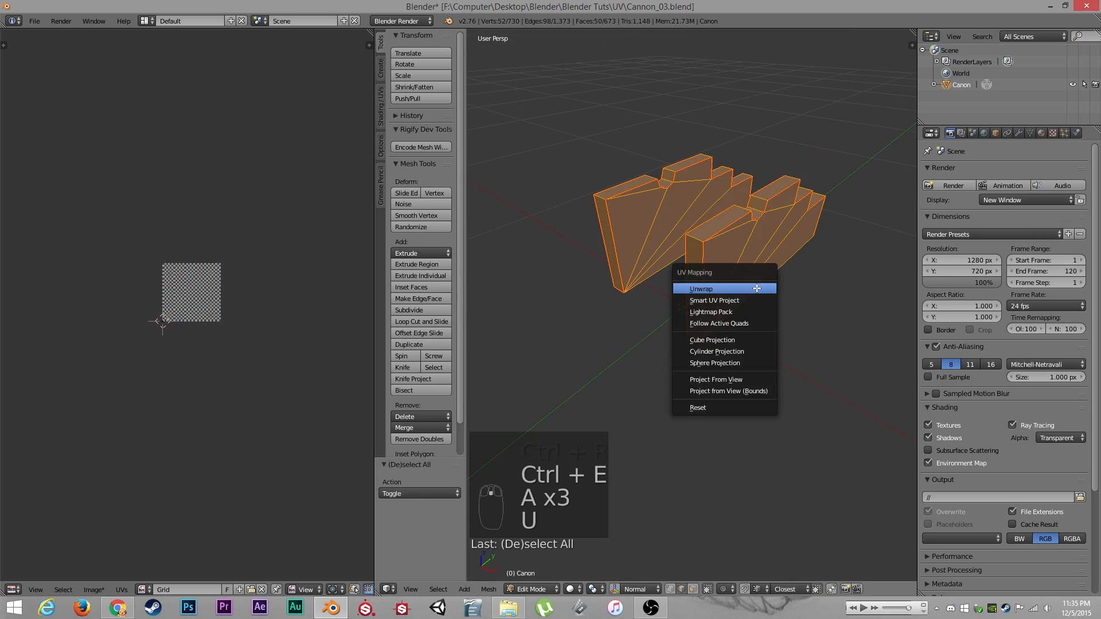
pyautogui.click(756, 288)
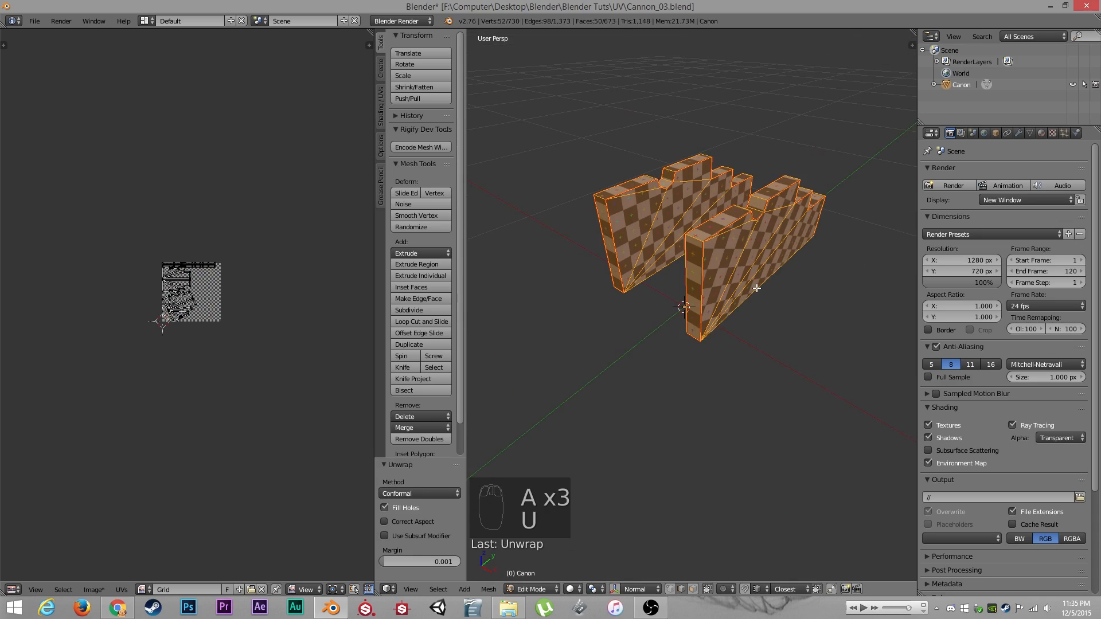
# Move all of the side boards' UV islands to empty space below the checker texture
pyautogui.scroll(6, 263, 287)
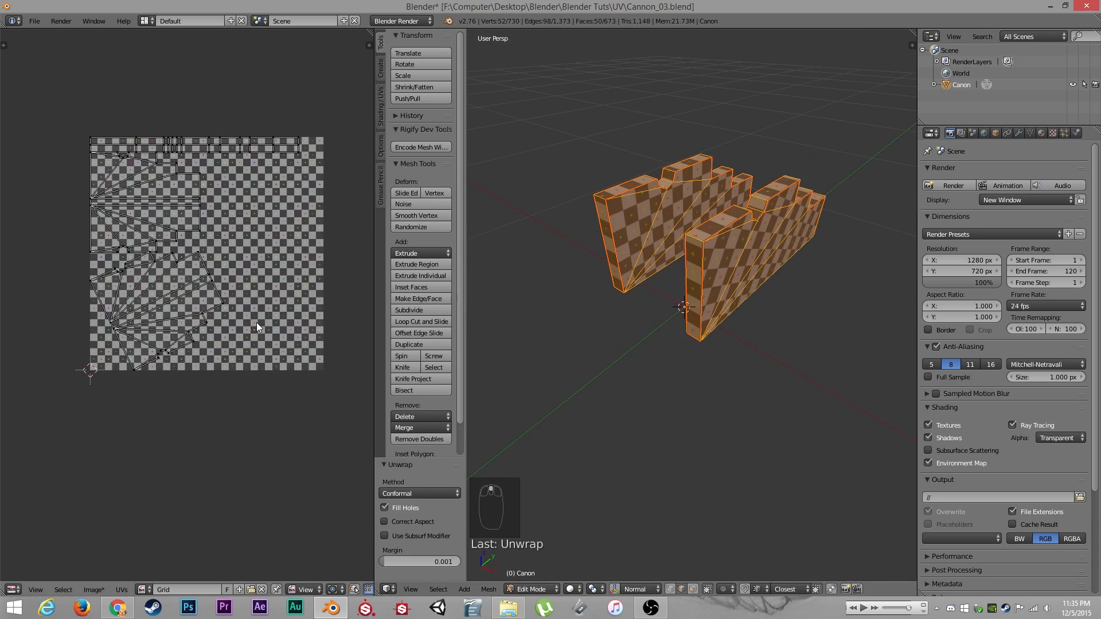
pyautogui.press('a')
pyautogui.scroll(-5, 237, 317)
pyautogui.press('g')
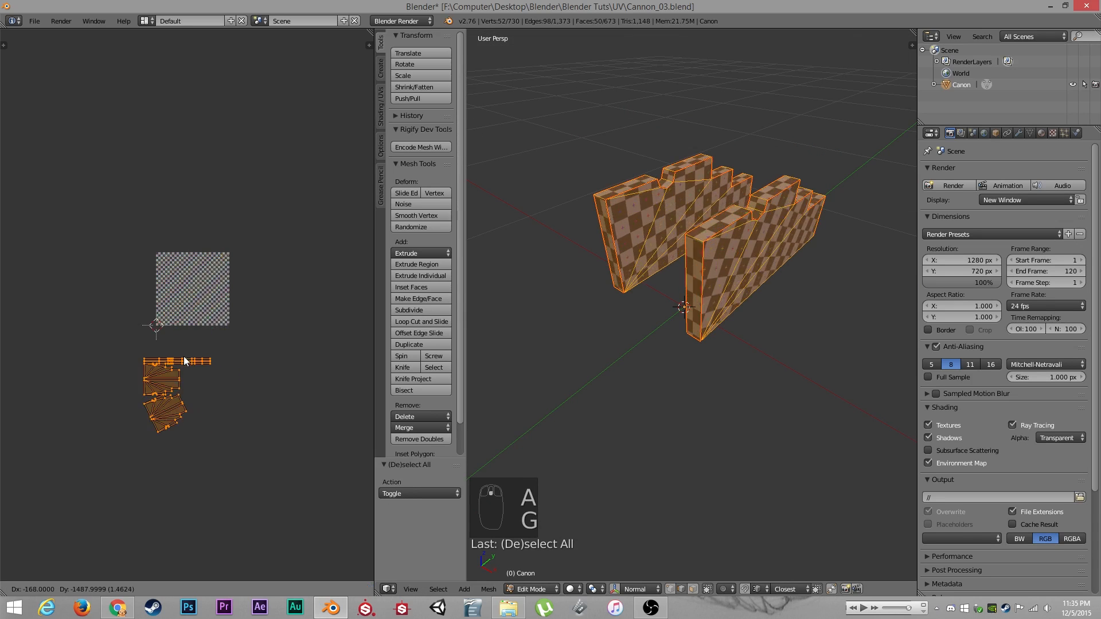
pyautogui.click(183, 356)
# Reveal all hidden parts of the cannon and select the entire mesh
pyautogui.press('a')
pyautogui.hotkey('alt', 'h')
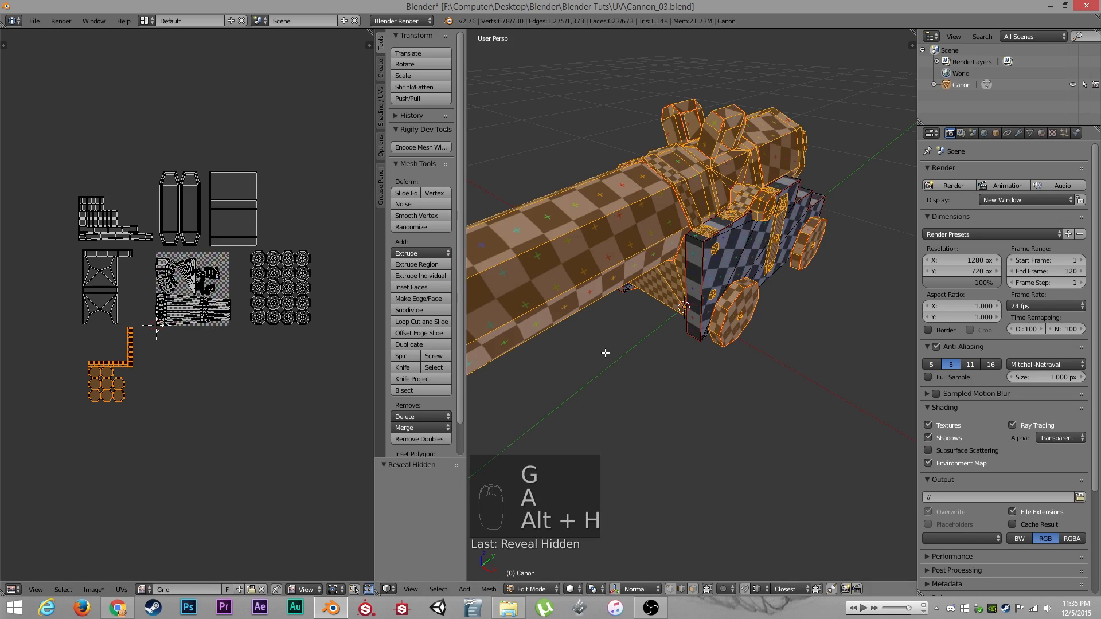
pyautogui.press('a')
pyautogui.press('a')
pyautogui.press('a')
pyautogui.scroll(-5, 740, 383)
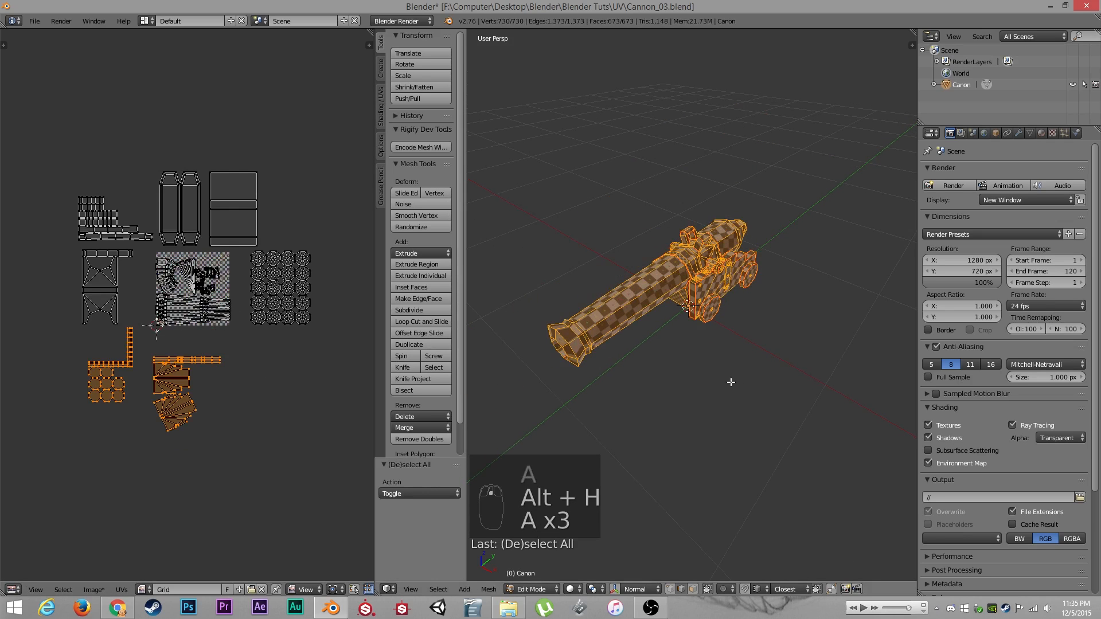
pyautogui.click(121, 590)
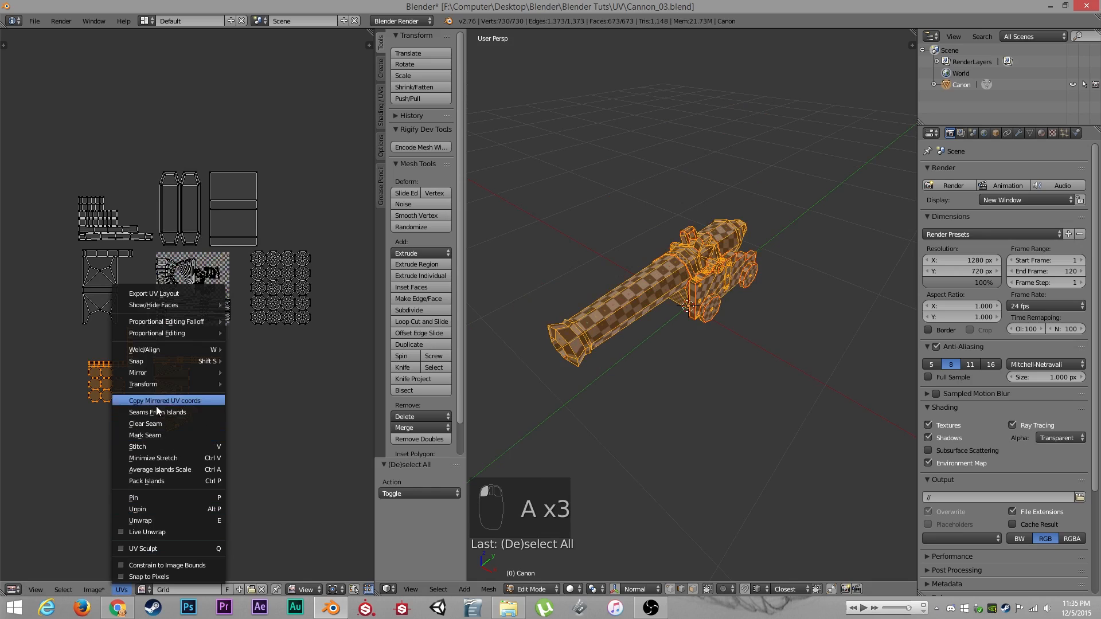
pyautogui.click(160, 469)
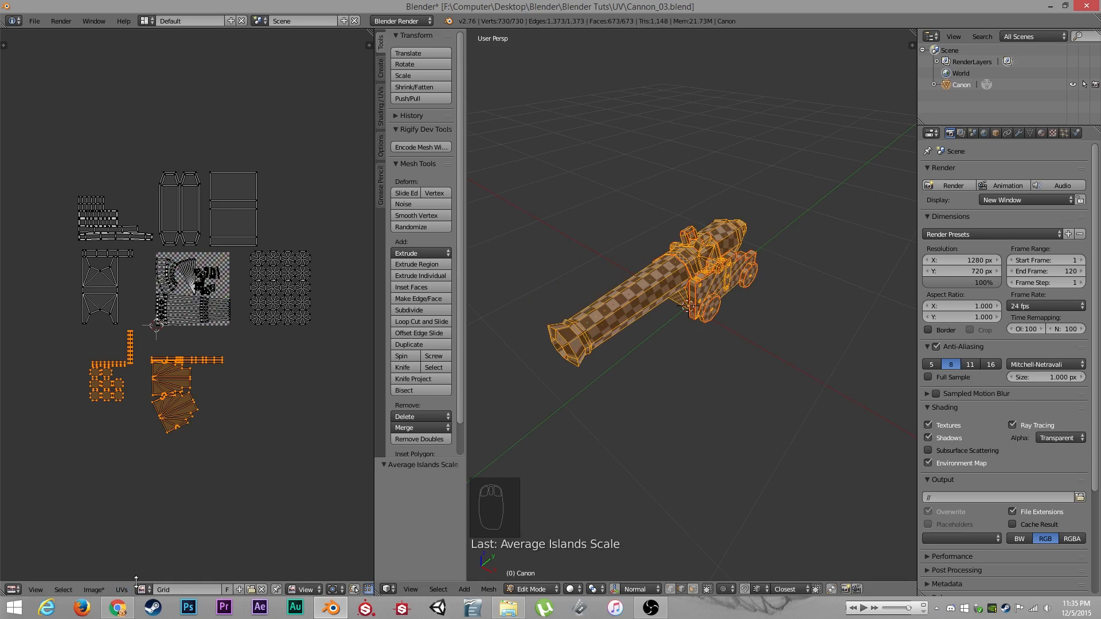
pyautogui.click(126, 589)
pyautogui.click(163, 479)
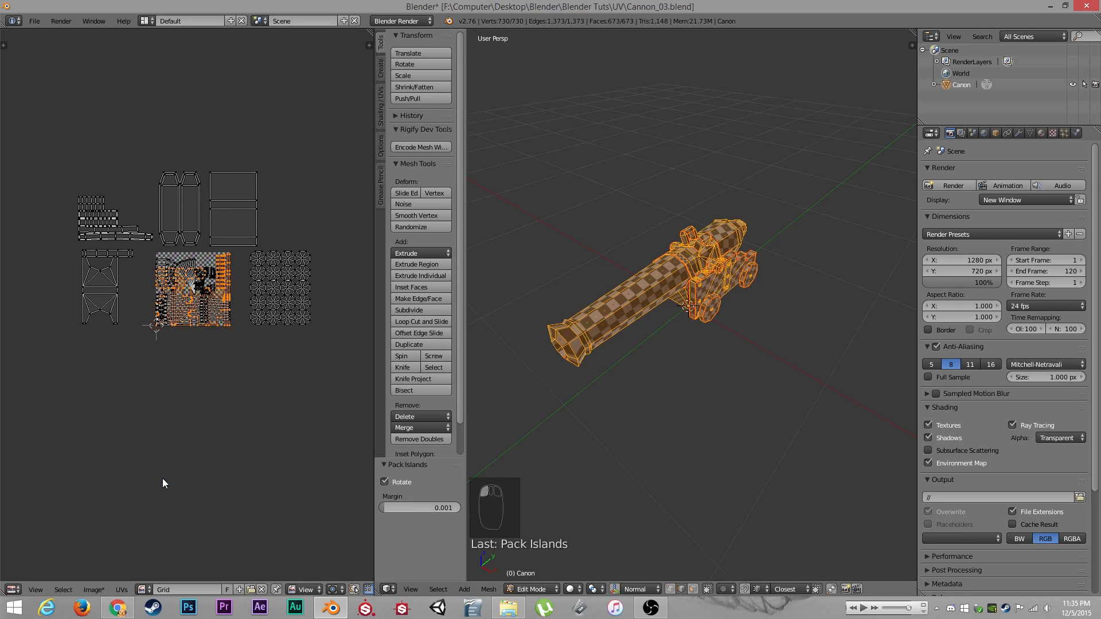
pyautogui.hotkey('ctrl', 'z')
pyautogui.hotkey('ctrl', 'z')
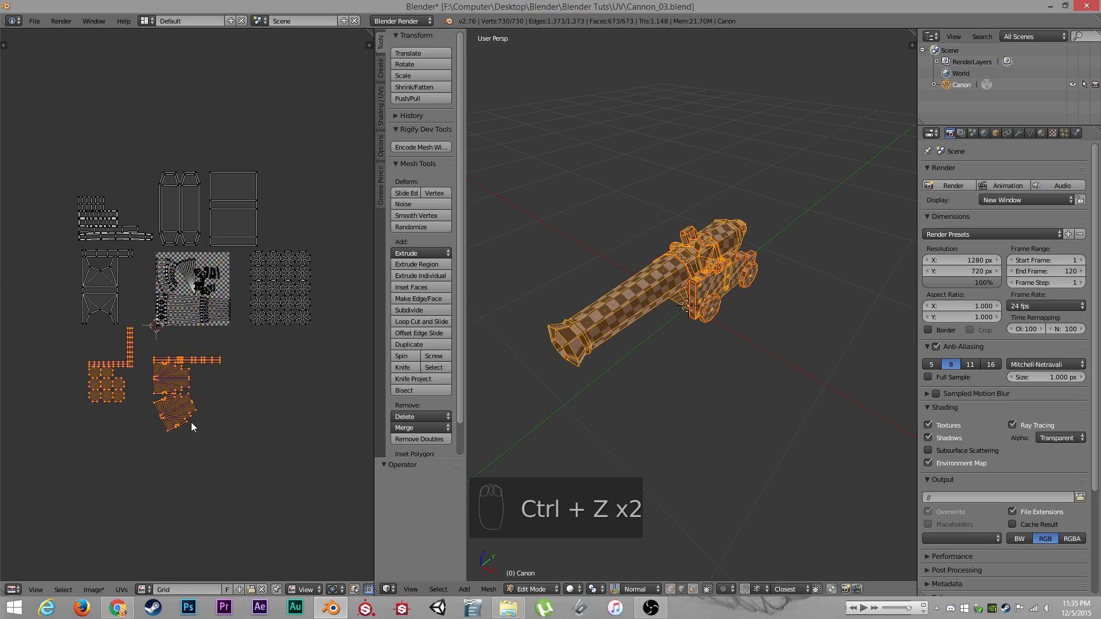
# Average the scale of all the cannon's UV islands and pack them into the texture square
pyautogui.press('a')
pyautogui.press('a')
pyautogui.press('a')
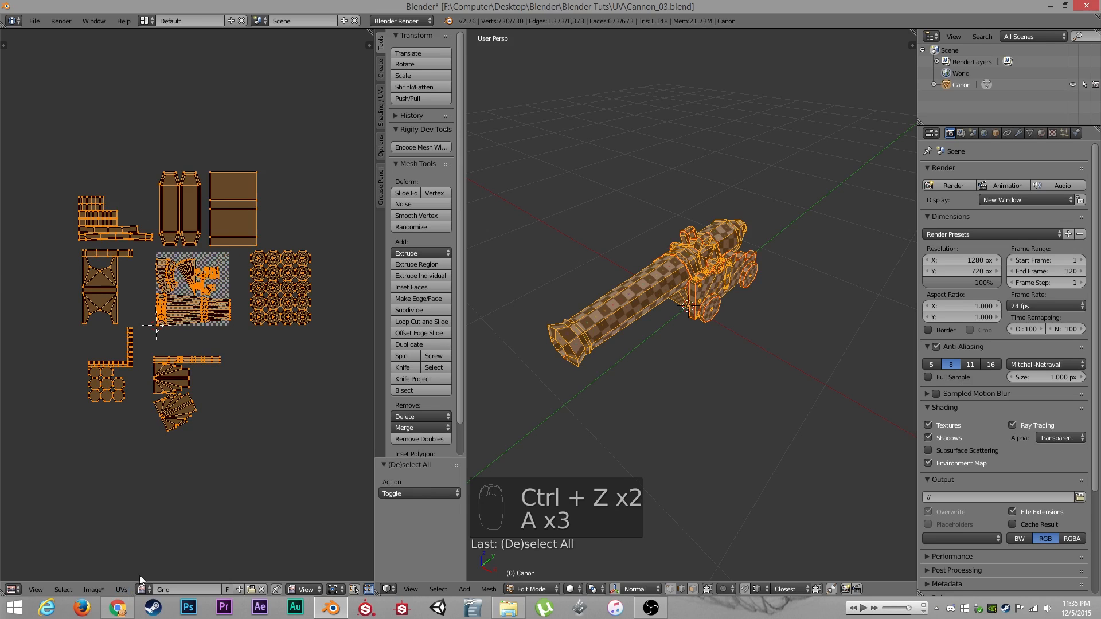
pyautogui.click(123, 589)
pyautogui.click(160, 470)
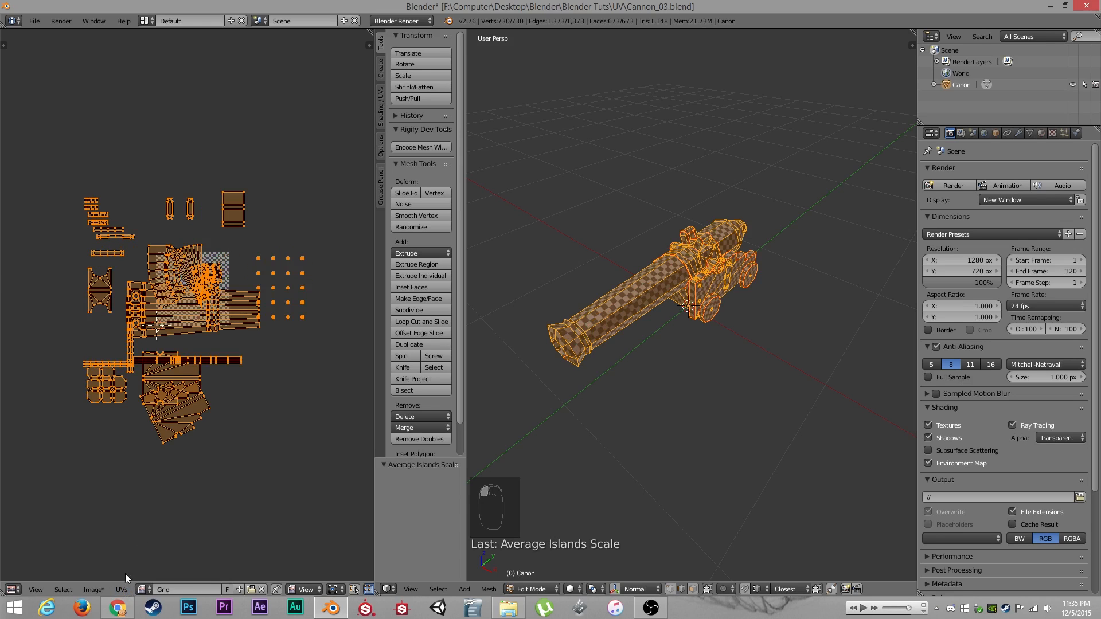
pyautogui.click(122, 589)
pyautogui.click(145, 480)
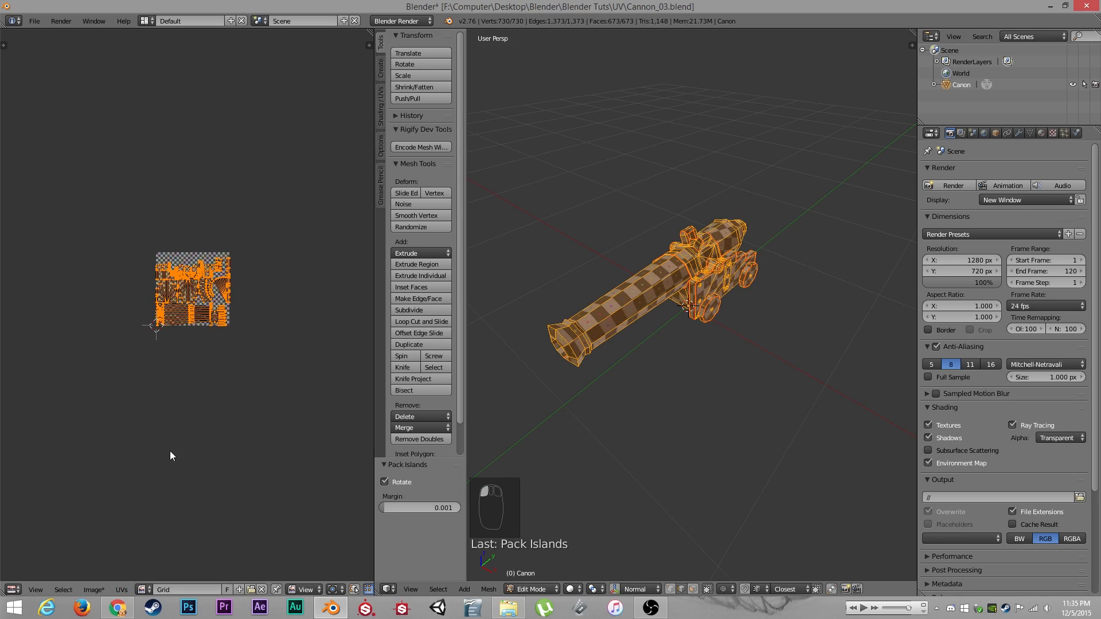
# Maximize the UV editor and examine how the packed islands fill the texture square
pyautogui.scroll(5, 244, 387)
pyautogui.hotkey('ctrl', 'Up')
pyautogui.scroll(3, 517, 375)
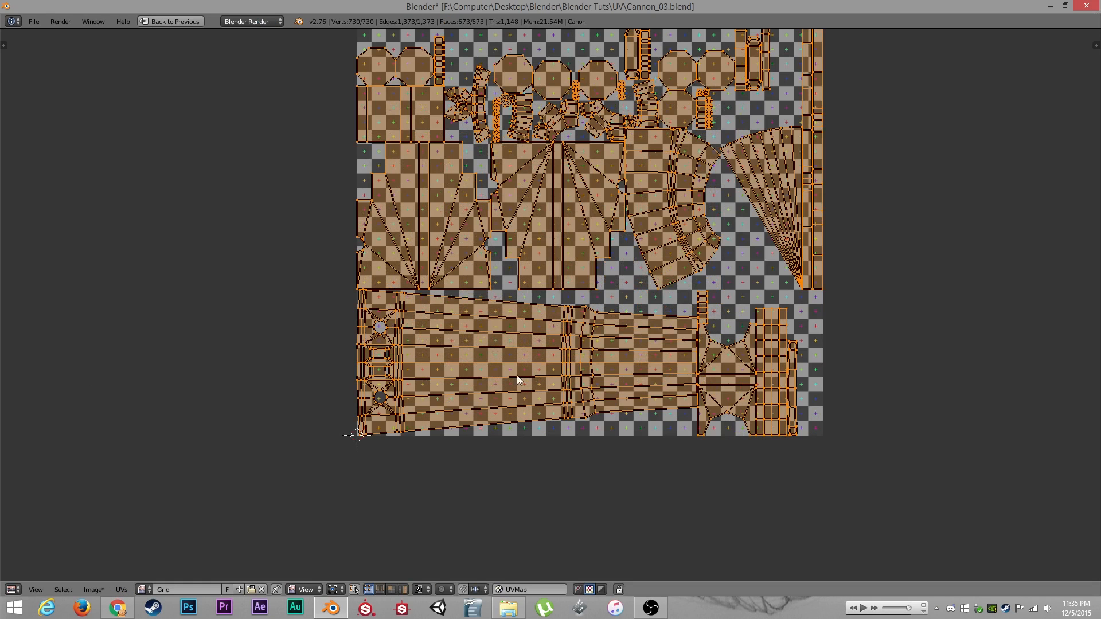
pyautogui.moveTo(520, 343); pyautogui.dragTo(493, 355, button='middle')
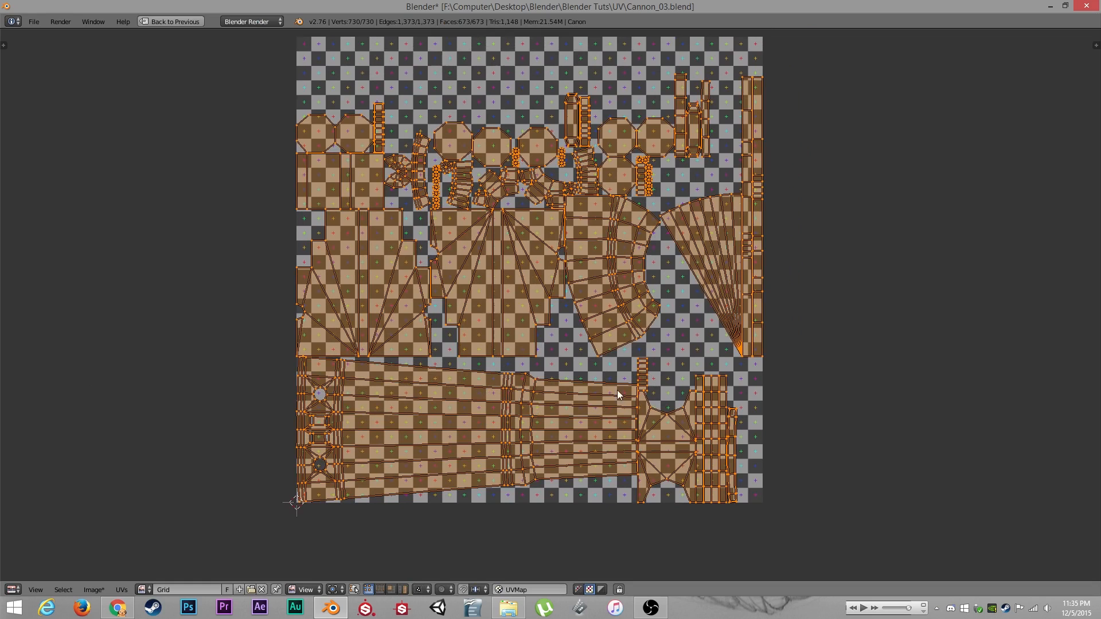
pyautogui.moveTo(529, 216); pyautogui.dragTo(536, 262, button='middle')
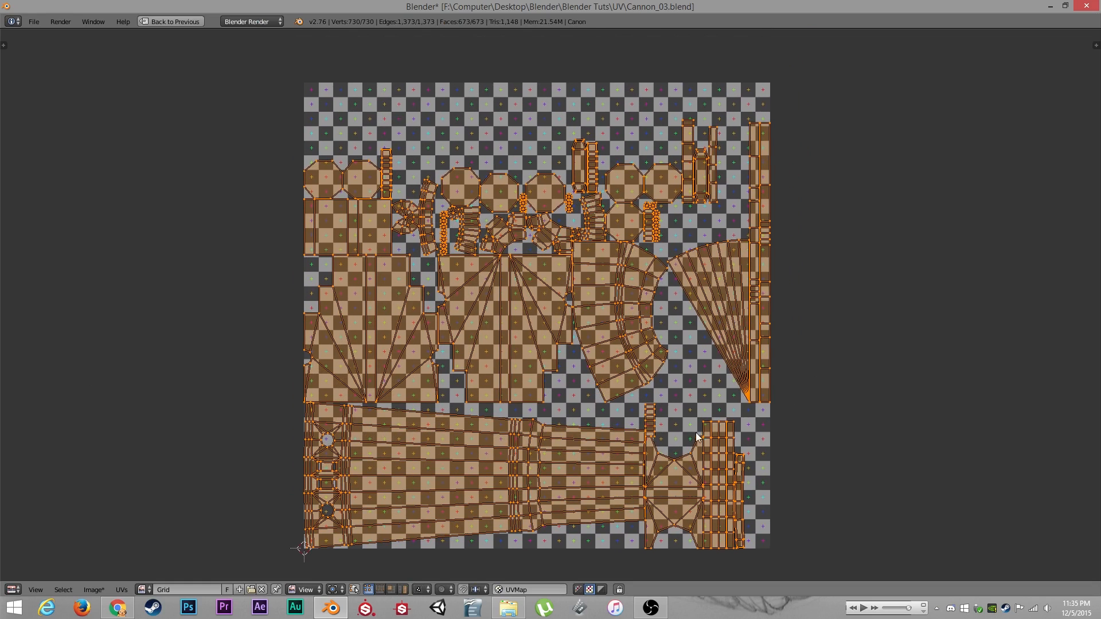
# Average the scale of all the cannon's UV islands again and repack them in the texture square
pyautogui.moveTo(696, 437); pyautogui.dragTo(697, 410, button='middle')
pyautogui.press('n')
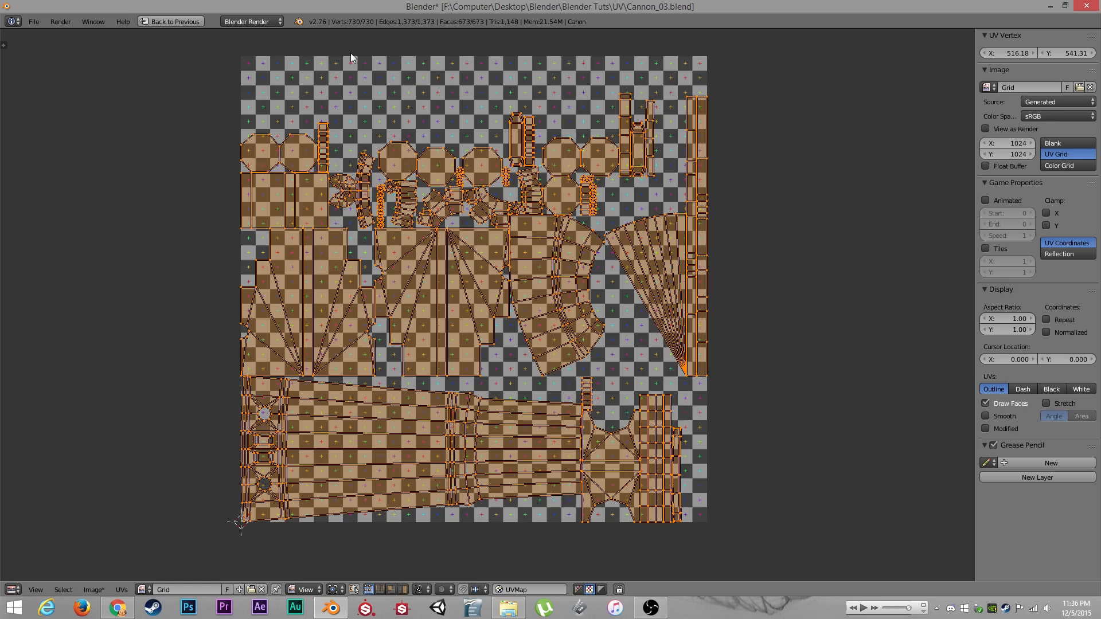
pyautogui.click(121, 590)
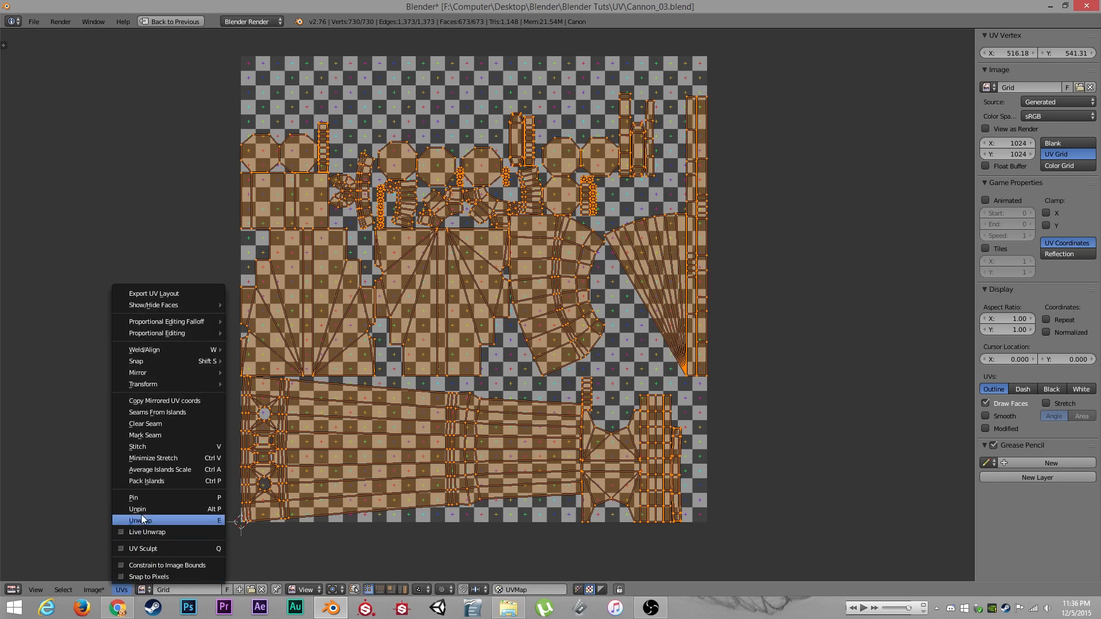
pyautogui.click(147, 475)
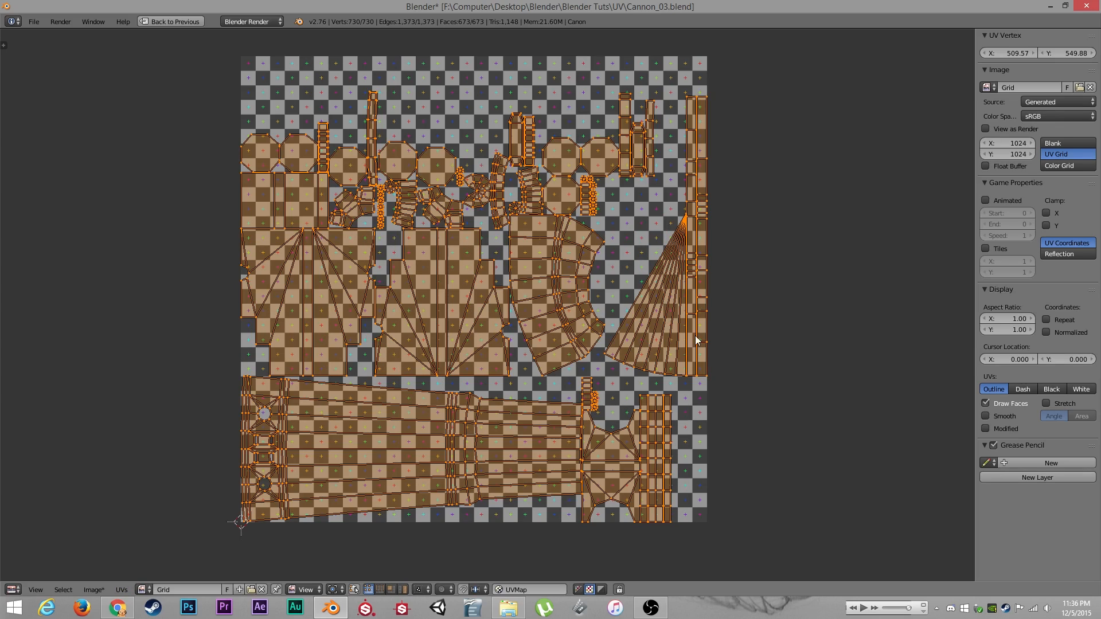
# Shrink the whole UV layout to a tiny block and move it outside the texture's upper-left corner
pyautogui.press('s')
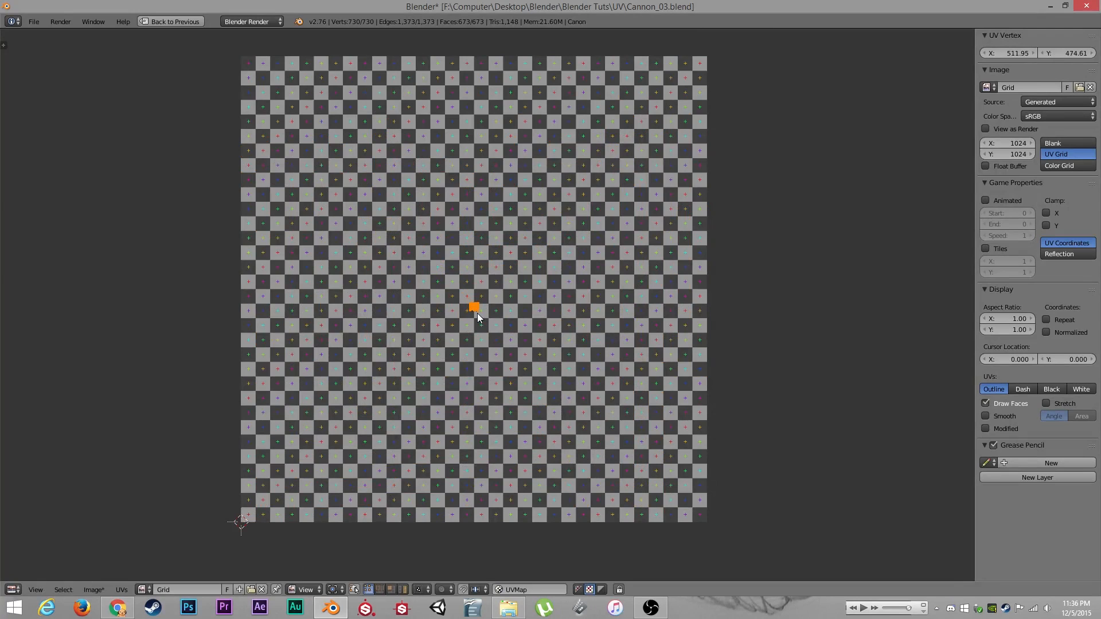
pyautogui.click(477, 313)
pyautogui.press('g')
pyautogui.click(273, 85)
pyautogui.moveTo(273, 85); pyautogui.dragTo(295, 122, button='middle')
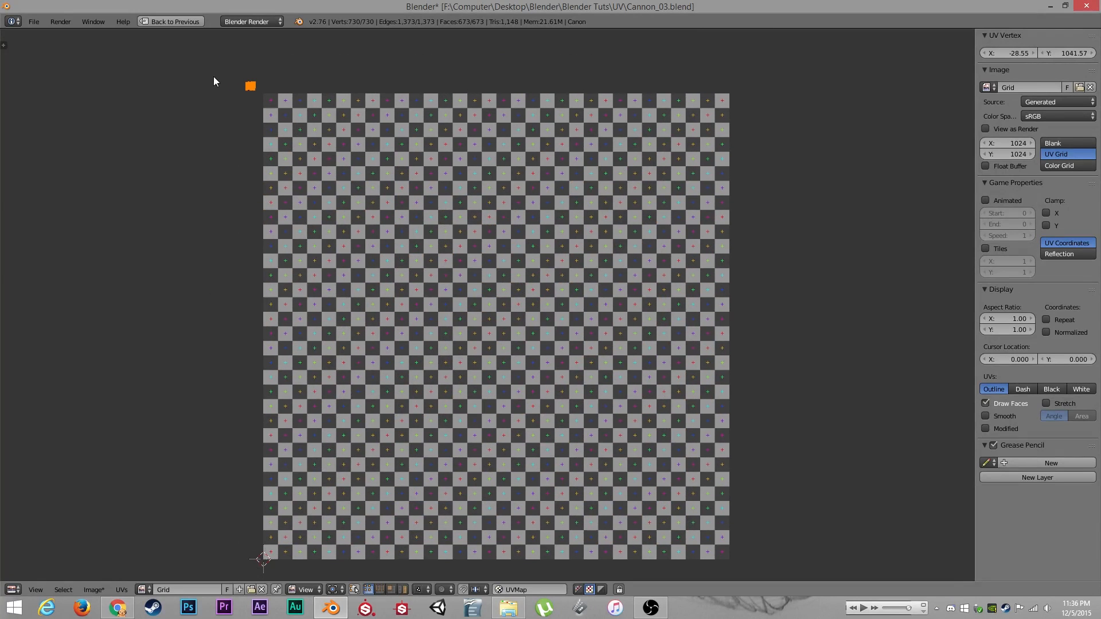
# Place the 2D cursor exactly on the texture's upper-left corner, at X 0 and Y 1024
pyautogui.click(260, 91)
pyautogui.scroll(3, 321, 109)
pyautogui.moveTo(275, 150); pyautogui.dragTo(426, 274, button='middle')
pyautogui.scroll(3, 425, 274)
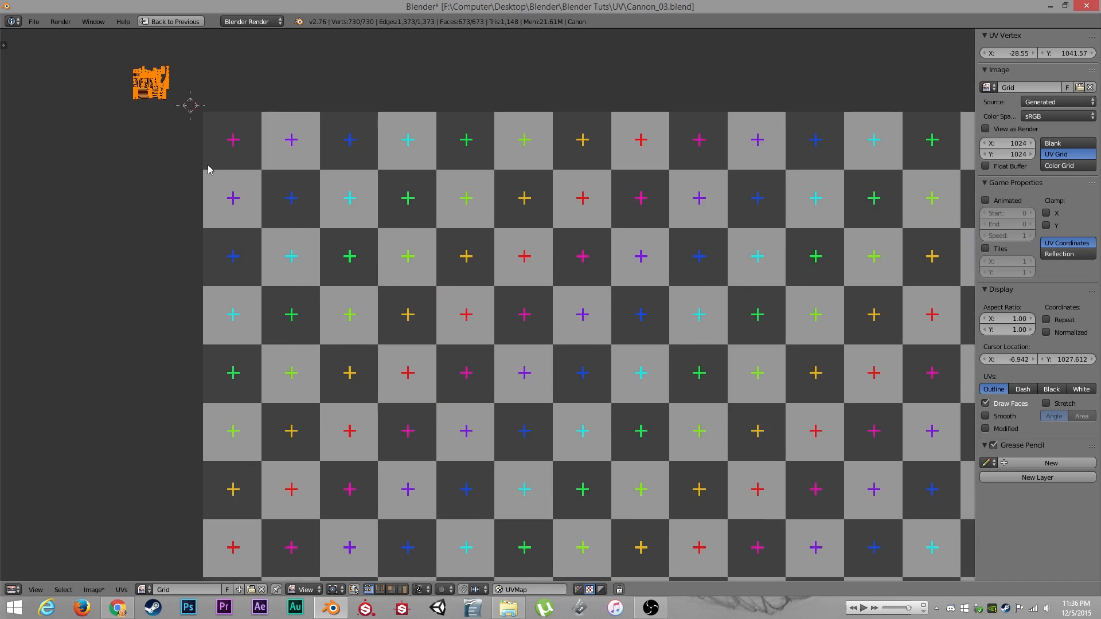
pyautogui.moveTo(210, 170); pyautogui.dragTo(340, 248, button='middle')
pyautogui.moveTo(351, 200); pyautogui.dragTo(435, 295, button='middle')
pyautogui.scroll(3, 435, 295)
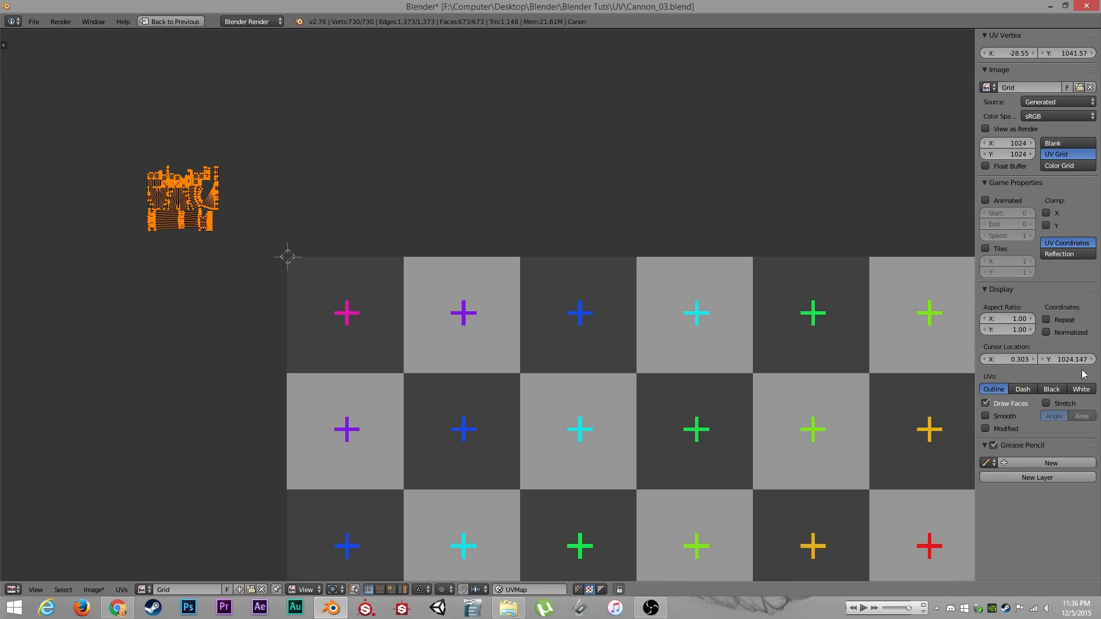
pyautogui.click(1003, 361)
pyautogui.write('0')
pyautogui.press('Tab')
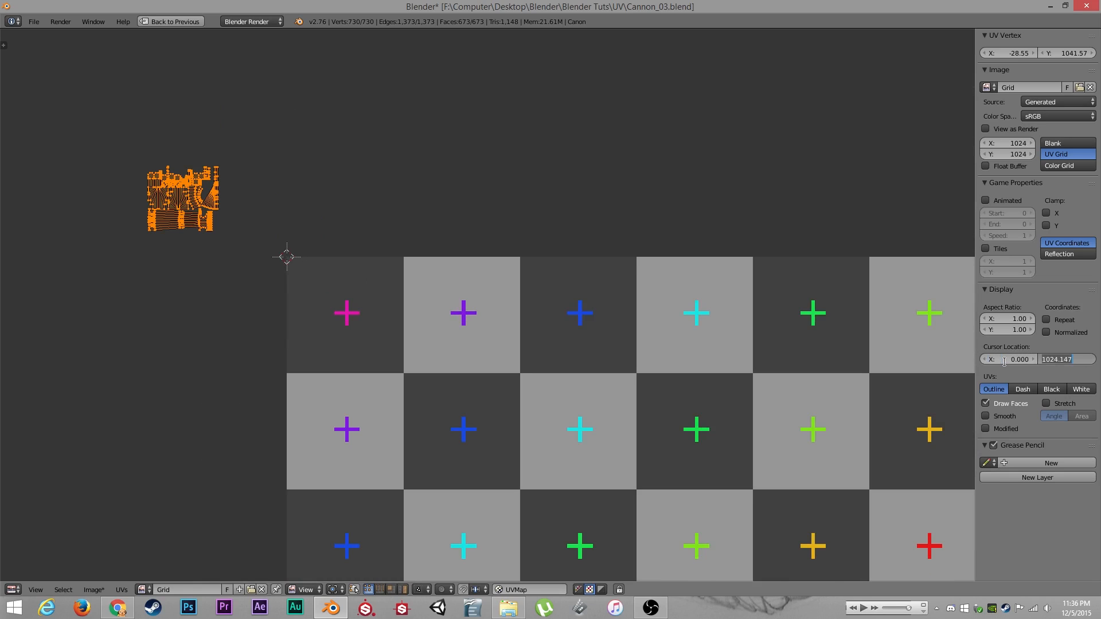
pyautogui.write('1024')
pyautogui.press('Return')
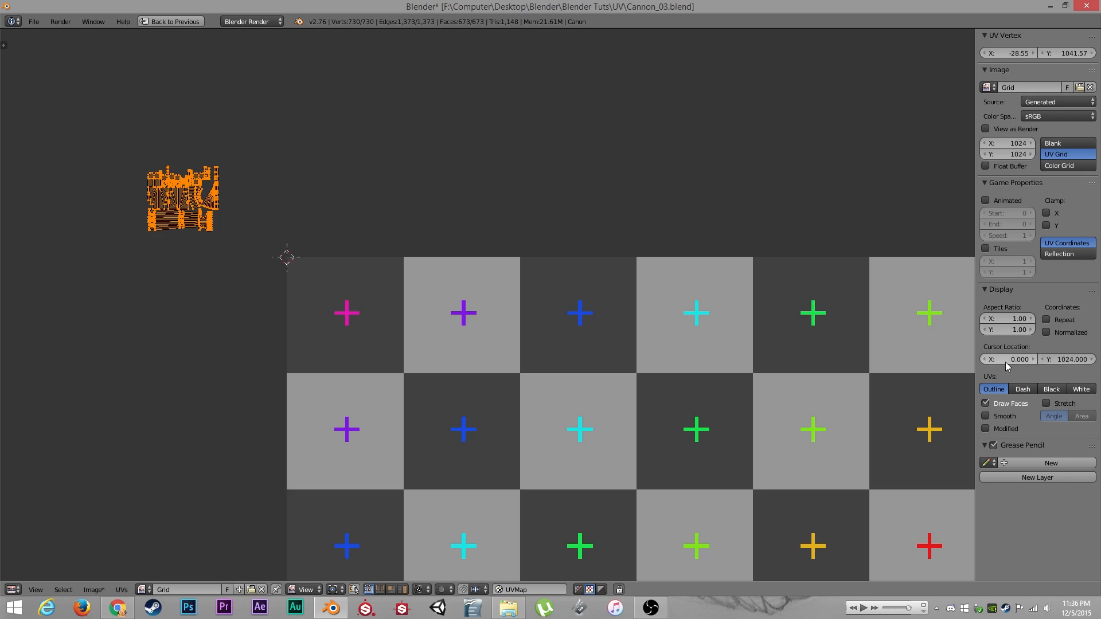
# Enlarge the shrunken UV layout and position it in the empty space beyond the texture's upper-left corner
pyautogui.press('s')
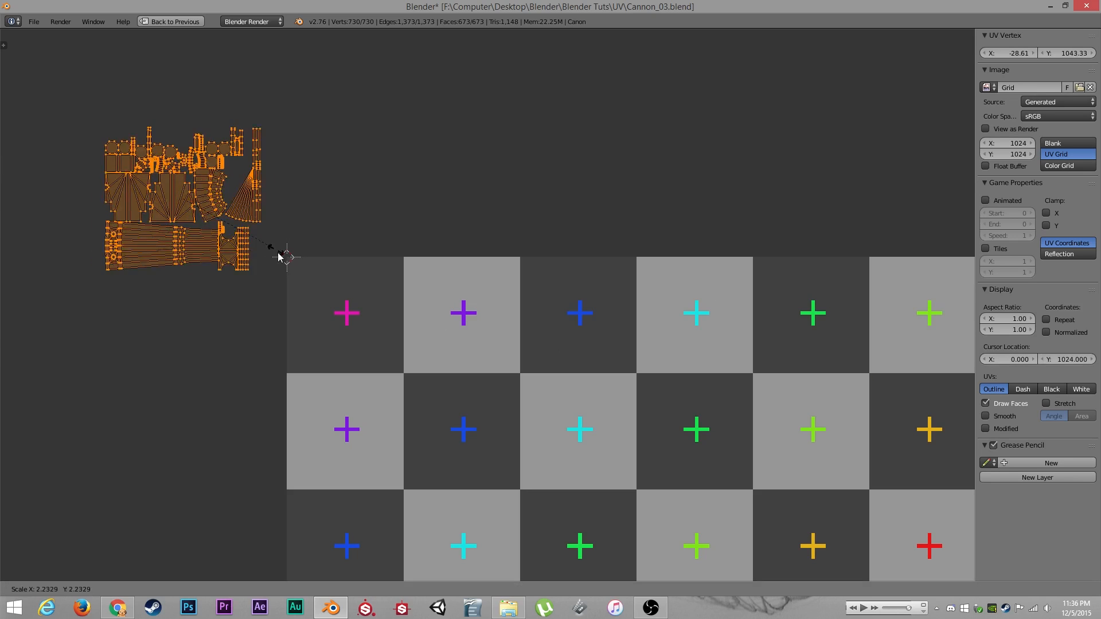
pyautogui.click(254, 260)
pyautogui.scroll(-4, 253, 260)
pyautogui.press('g')
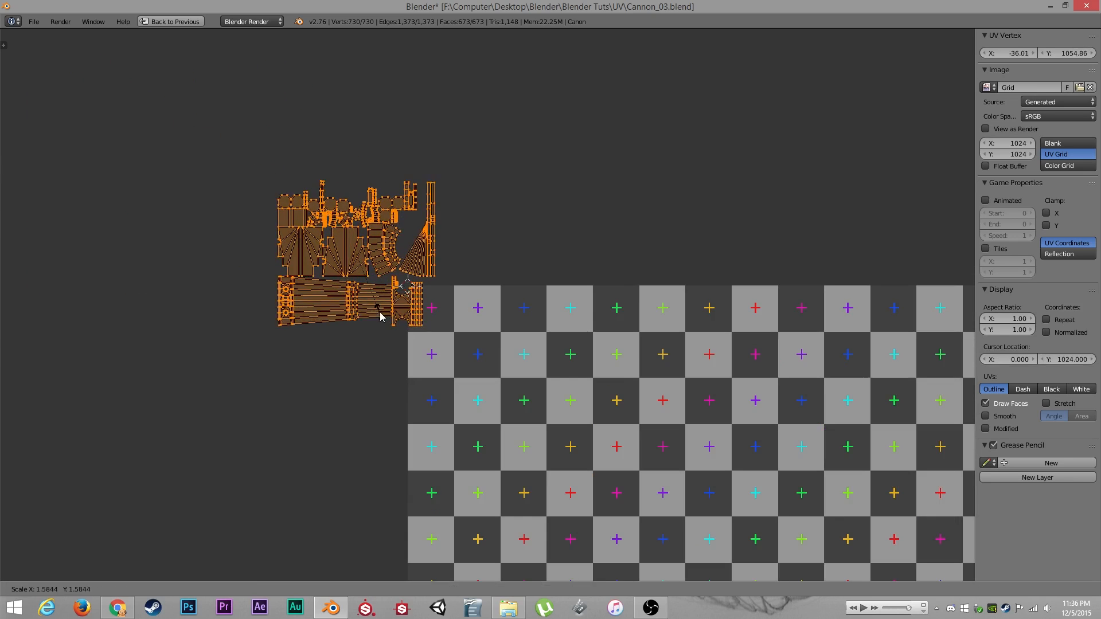
pyautogui.click(284, 281)
pyautogui.press('a')
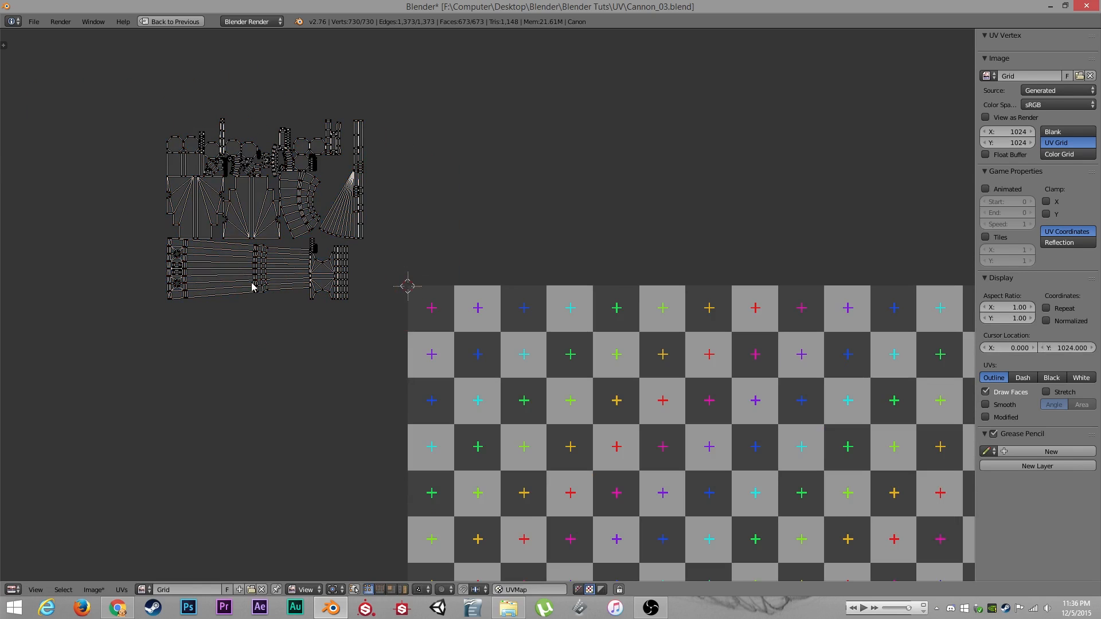
# Move the long barrel island into the texture's upper-left corner
pyautogui.press('l')
pyautogui.scroll(2, 258, 313)
pyautogui.press('g')
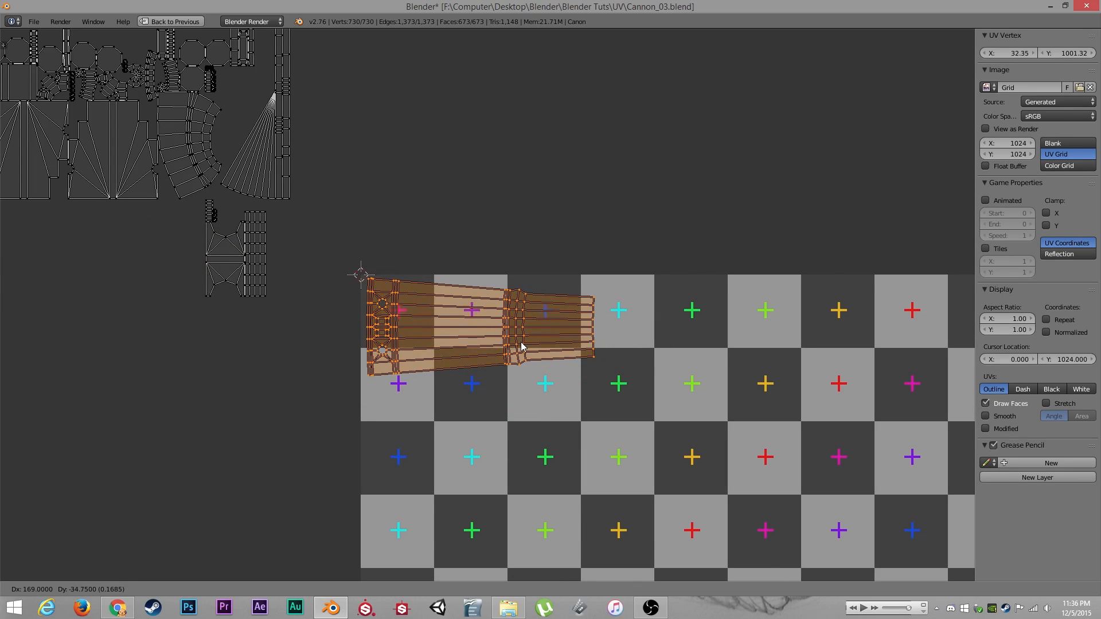
pyautogui.click(519, 346)
pyautogui.scroll(-2, 544, 392)
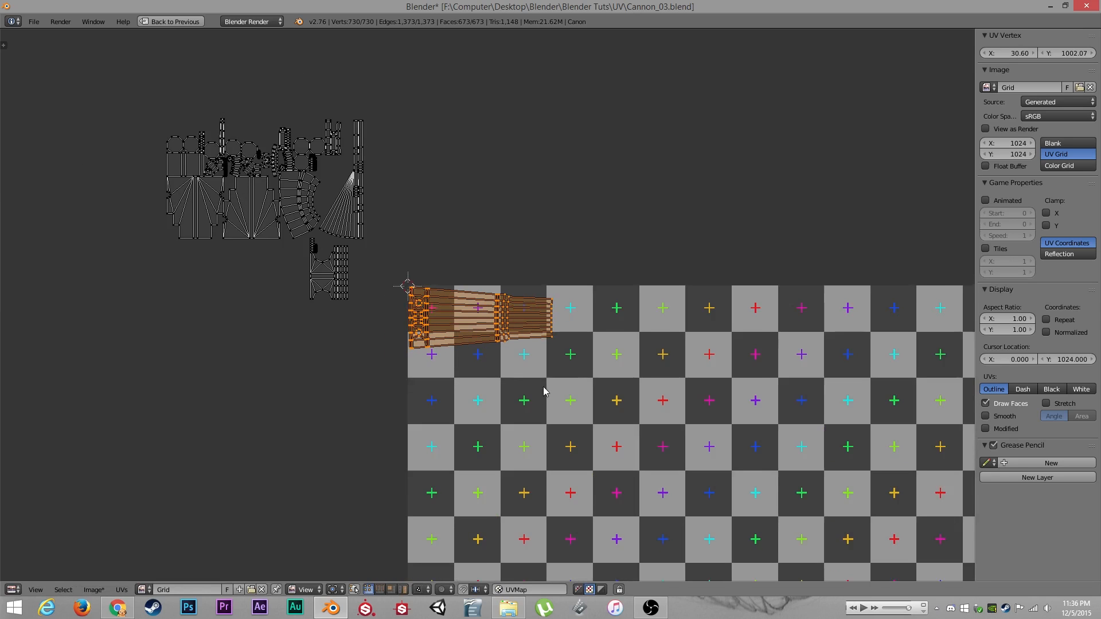
pyautogui.moveTo(543, 388); pyautogui.dragTo(534, 373, button='middle')
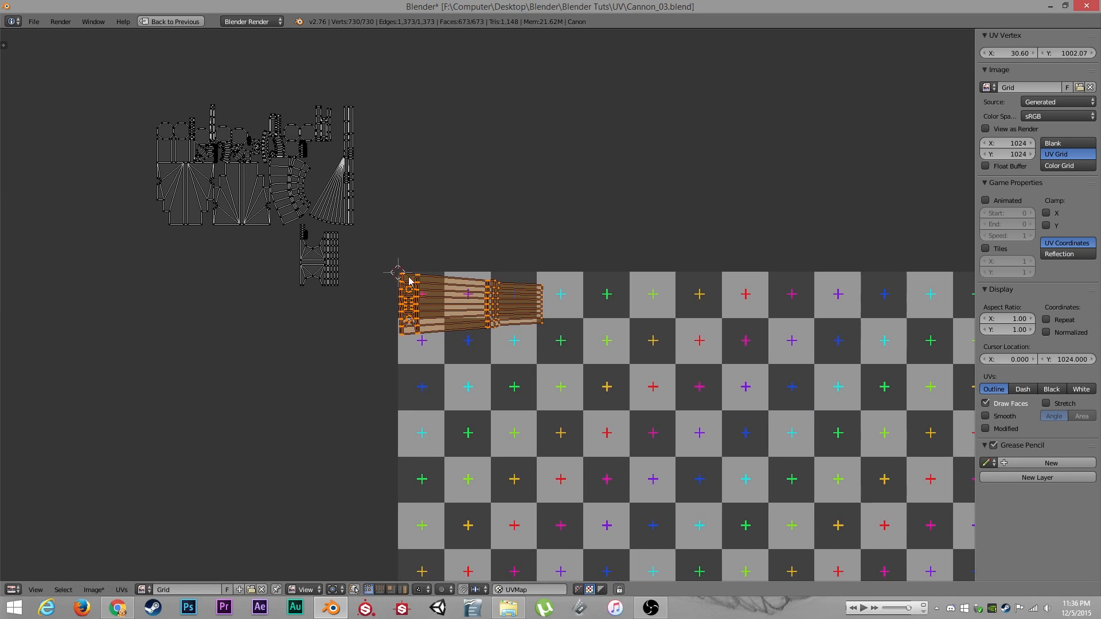
# Move the fan-shaped island onto the texture below the barrel, turn it sideways and change the transform pivot point
pyautogui.rightClick(325, 208)
pyautogui.press('g')
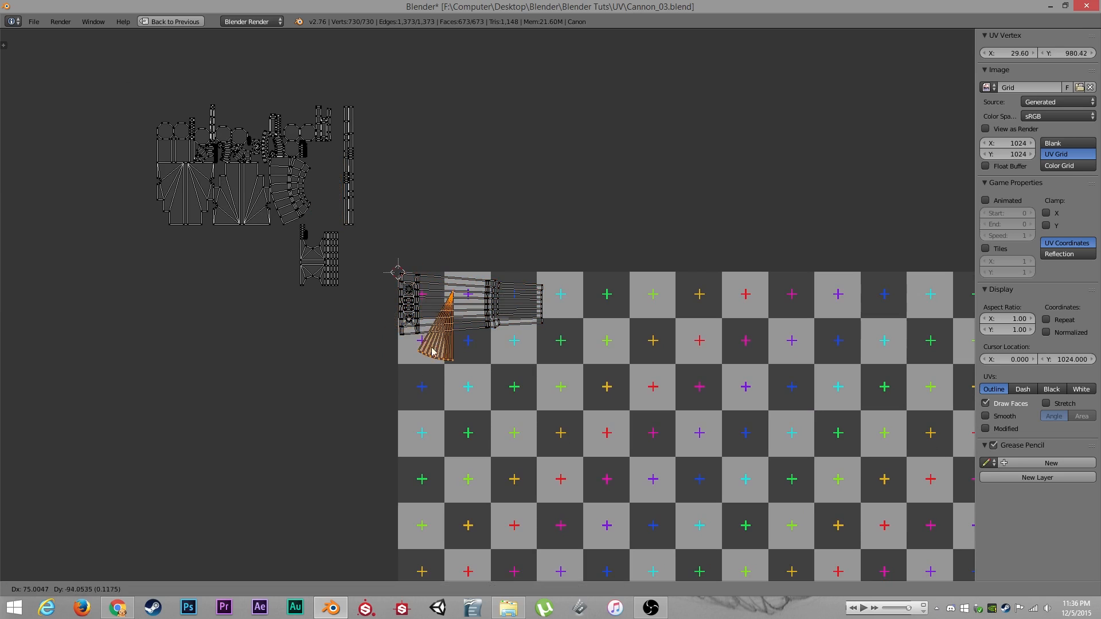
pyautogui.press('r')
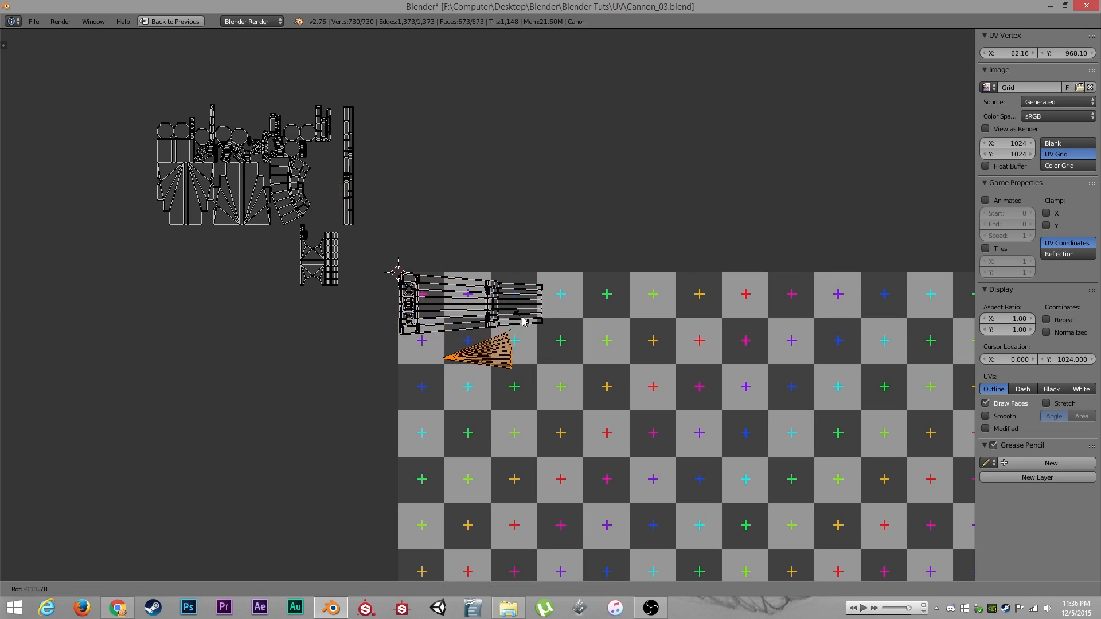
pyautogui.click(529, 331)
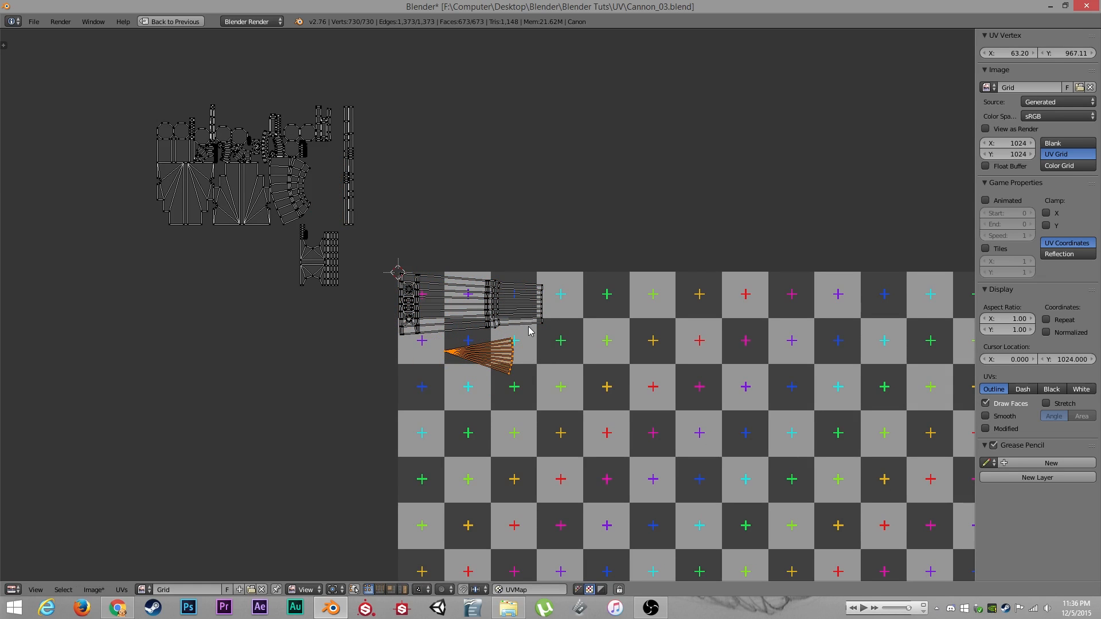
pyautogui.click(335, 590)
pyautogui.click(352, 557)
pyautogui.press('g')
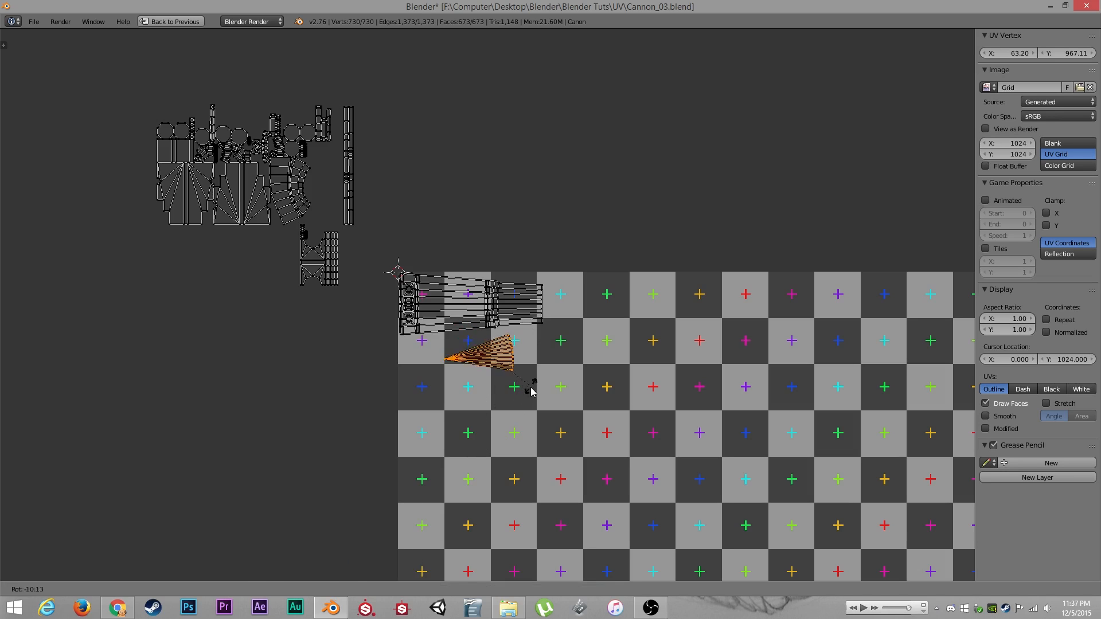
pyautogui.scroll(2, 504, 393)
pyautogui.rightClick(619, 304)
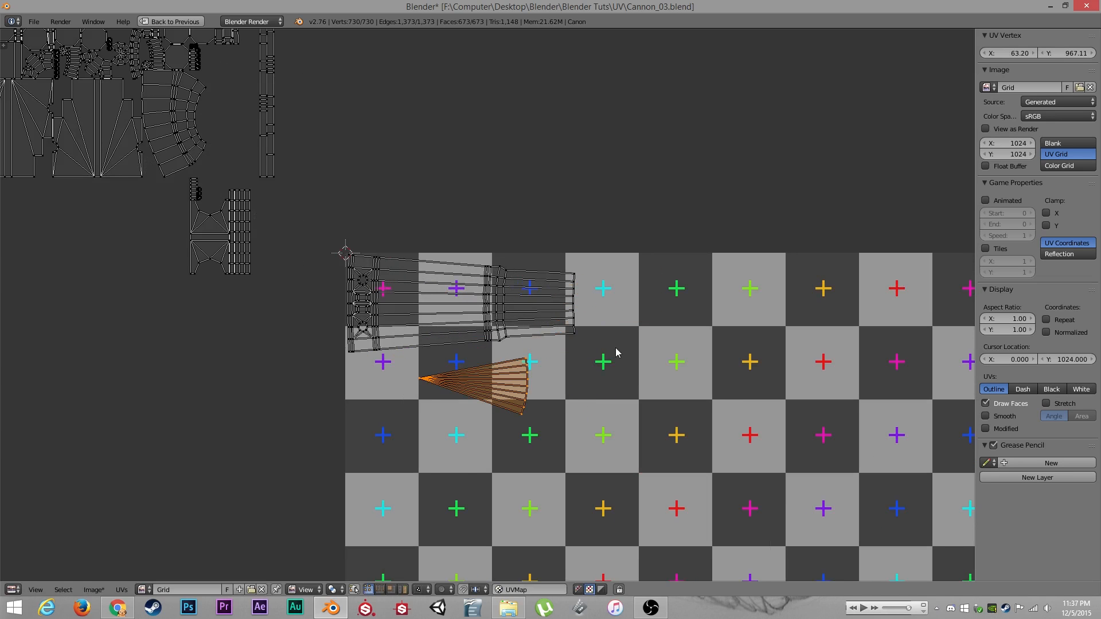
# Rotate the fan-shaped island upright and fit it against the barrel island's narrow end
pyautogui.press('r')
pyautogui.click(457, 262)
pyautogui.press('g')
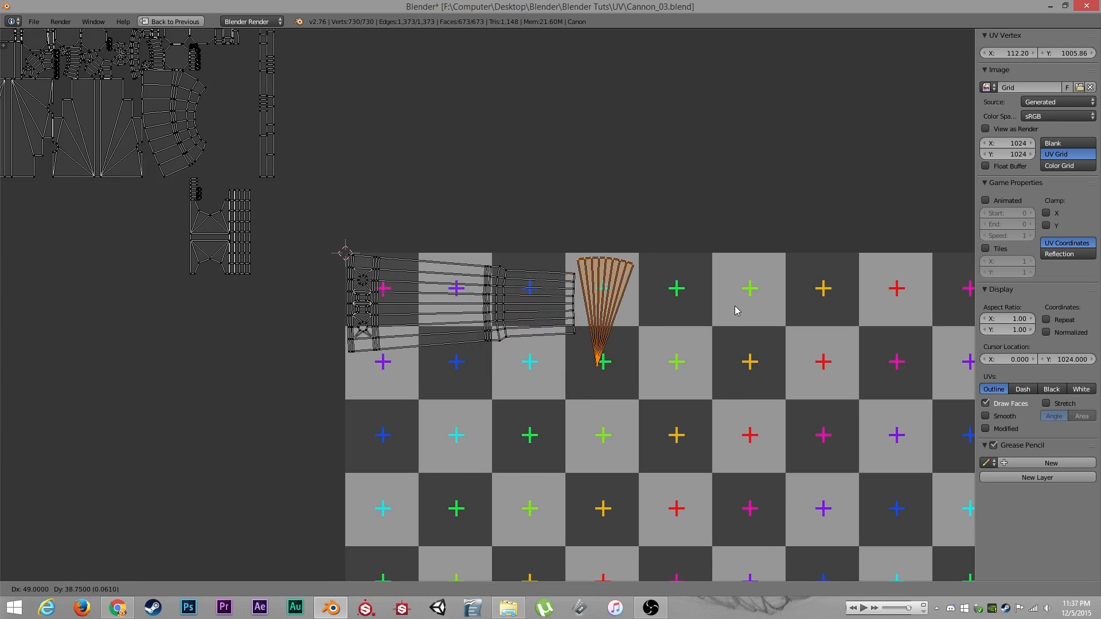
pyautogui.click(735, 308)
pyautogui.press('r')
pyautogui.click(738, 330)
pyautogui.press('g')
pyautogui.click(731, 335)
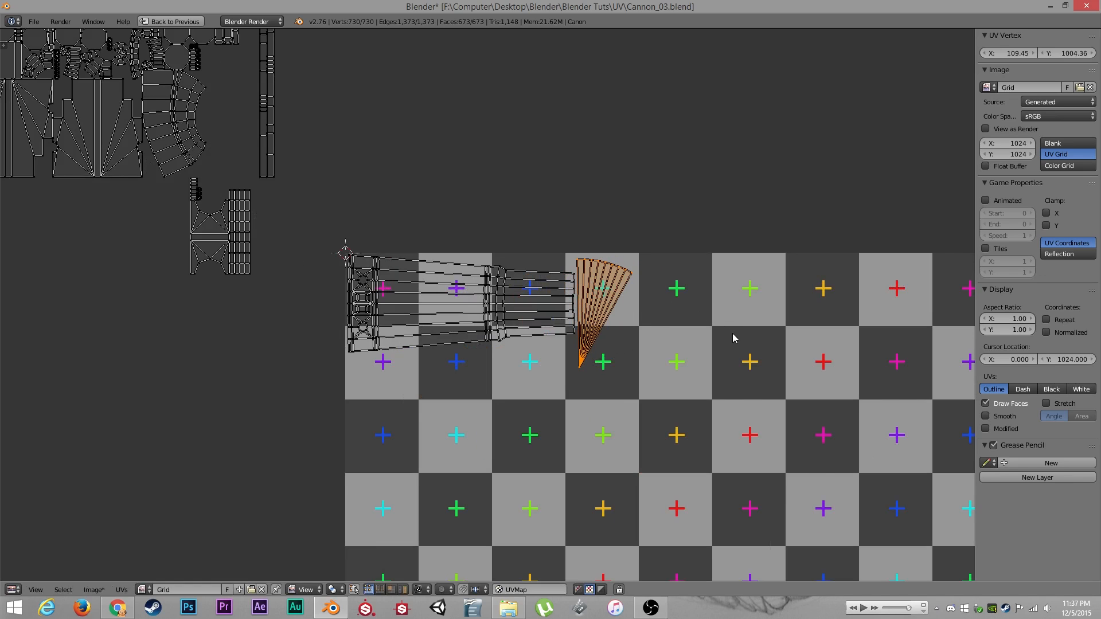
pyautogui.press('a')
# Move the rectangular island with notched ends onto the texture below the barrel island
pyautogui.scroll(4, 264, 279)
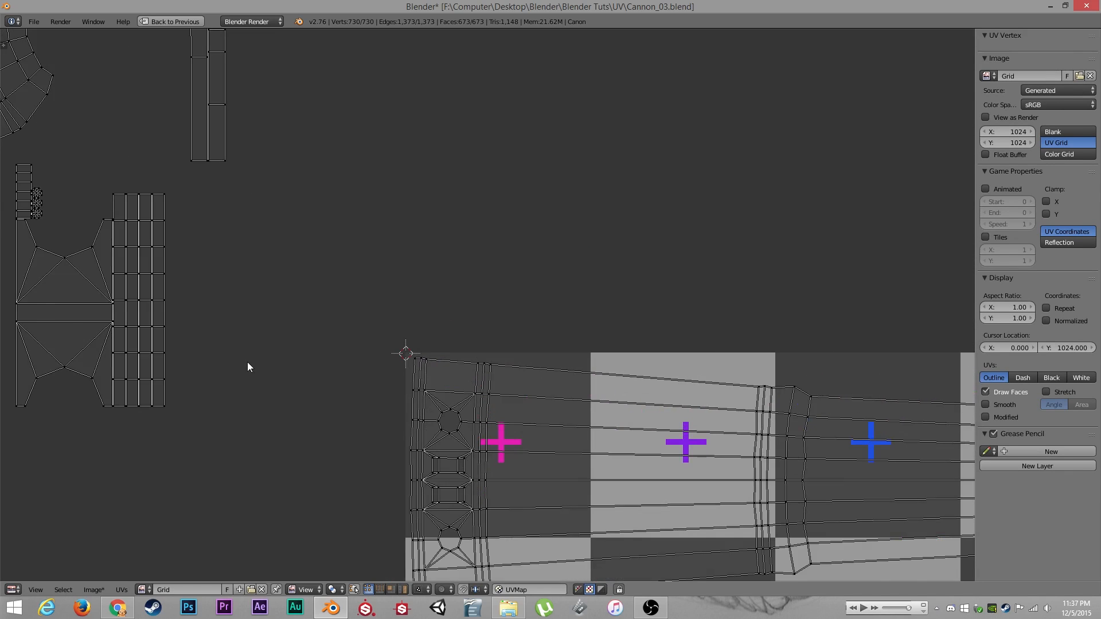
pyautogui.press('l')
pyautogui.scroll(-5, 201, 282)
pyautogui.press('g')
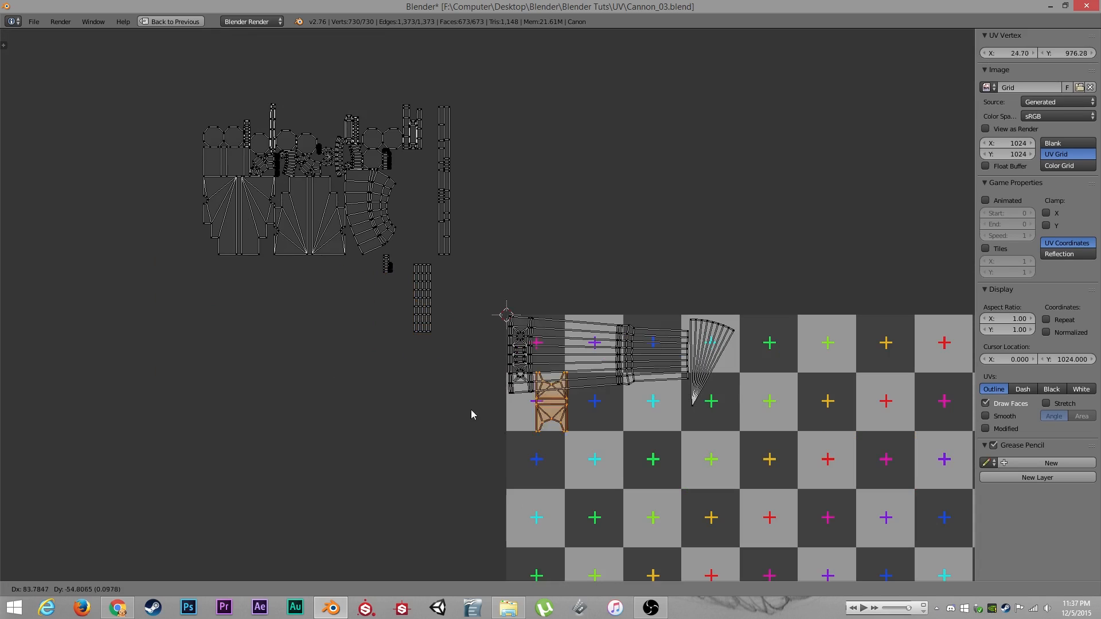
pyautogui.click(498, 454)
# Rotate the notched rectangular island by 90 degrees and fit it directly under the barrel island's wide end
pyautogui.press('r')
pyautogui.rightClick(664, 468)
pyautogui.write('r')
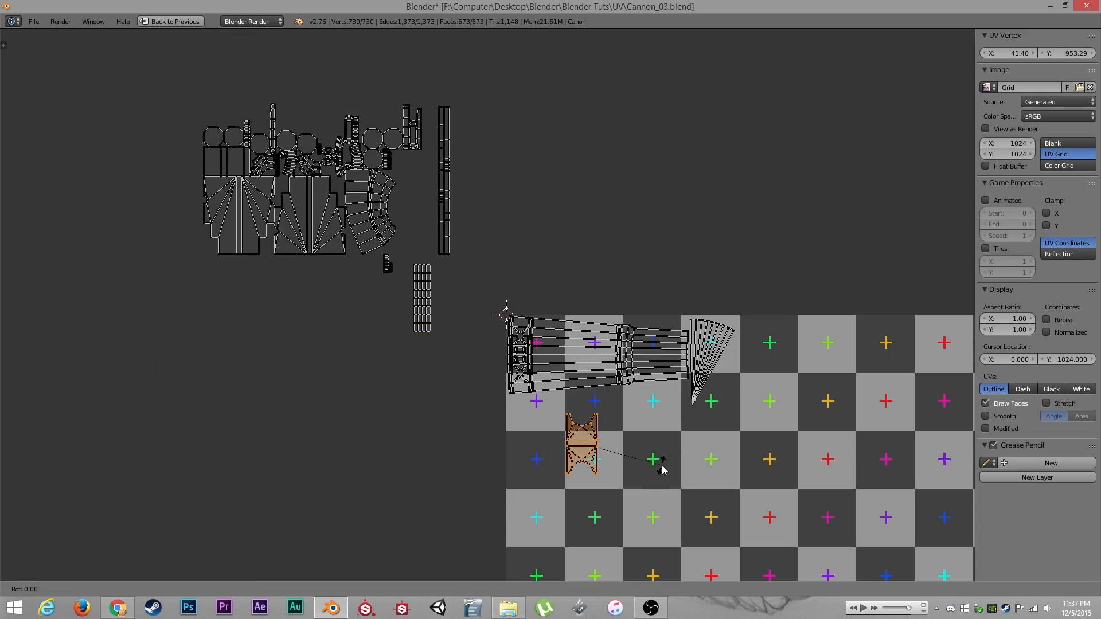
pyautogui.write('90')
pyautogui.press('Return')
pyautogui.press('g')
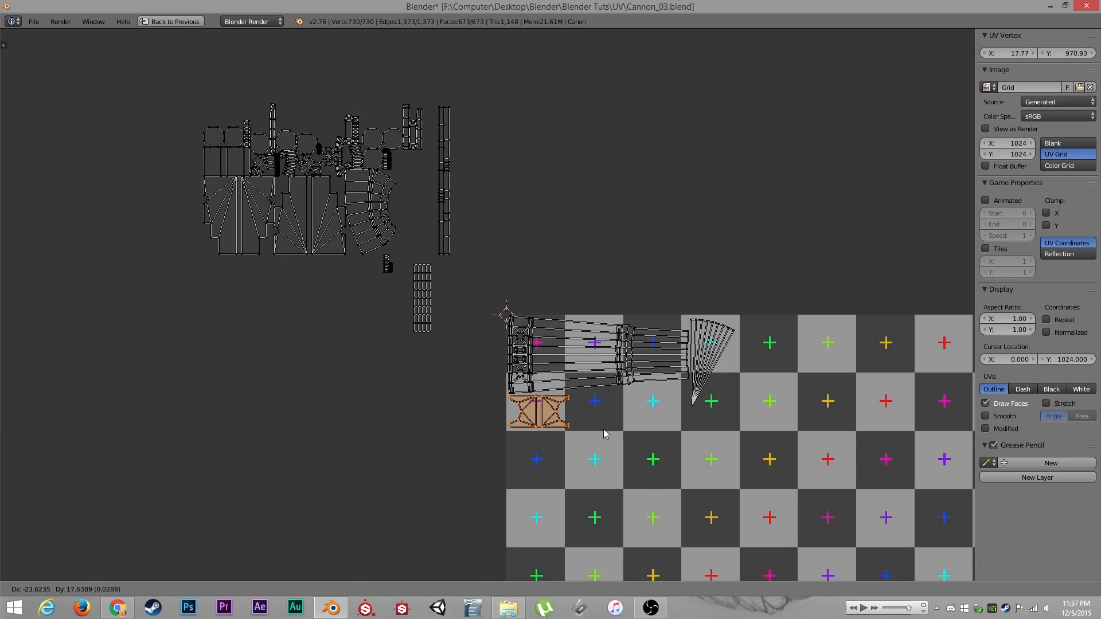
pyautogui.click(603, 434)
pyautogui.press('a')
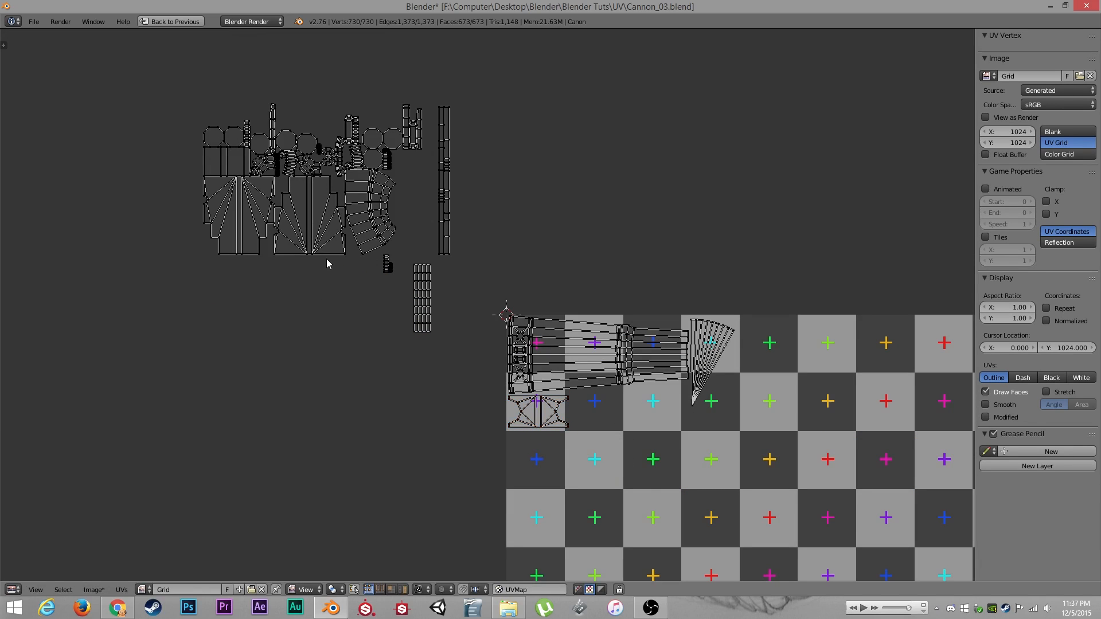
# Move the two large stepped side-board islands together onto the texture, directly under the notched rectangular island
pyautogui.press('l')
pyautogui.press('l')
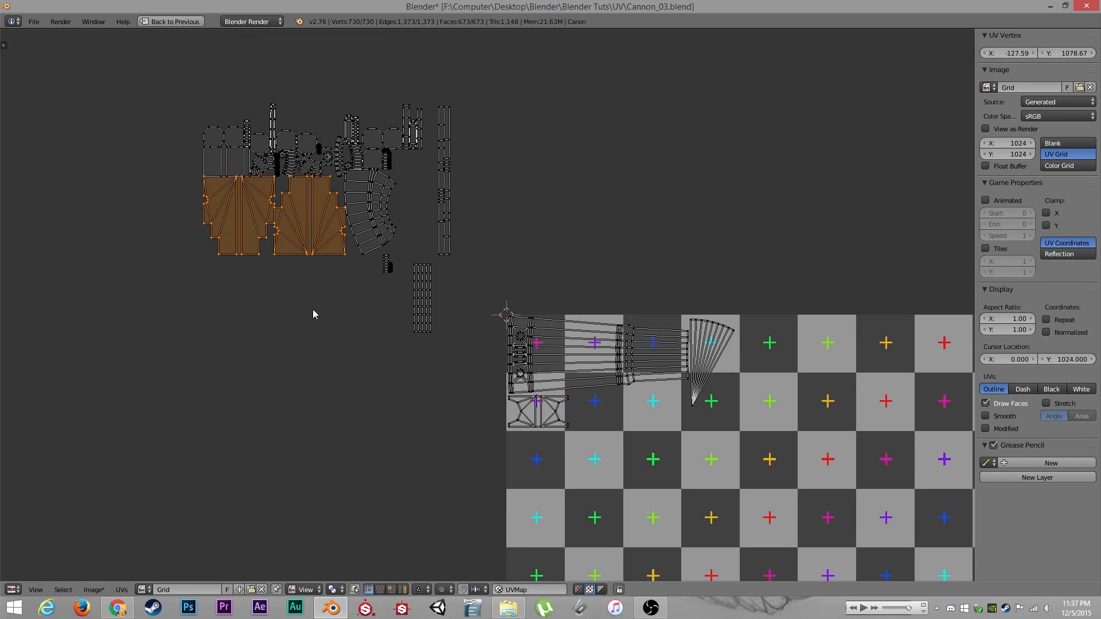
pyautogui.moveTo(315, 312); pyautogui.dragTo(271, 142, button='middle')
pyautogui.press('g')
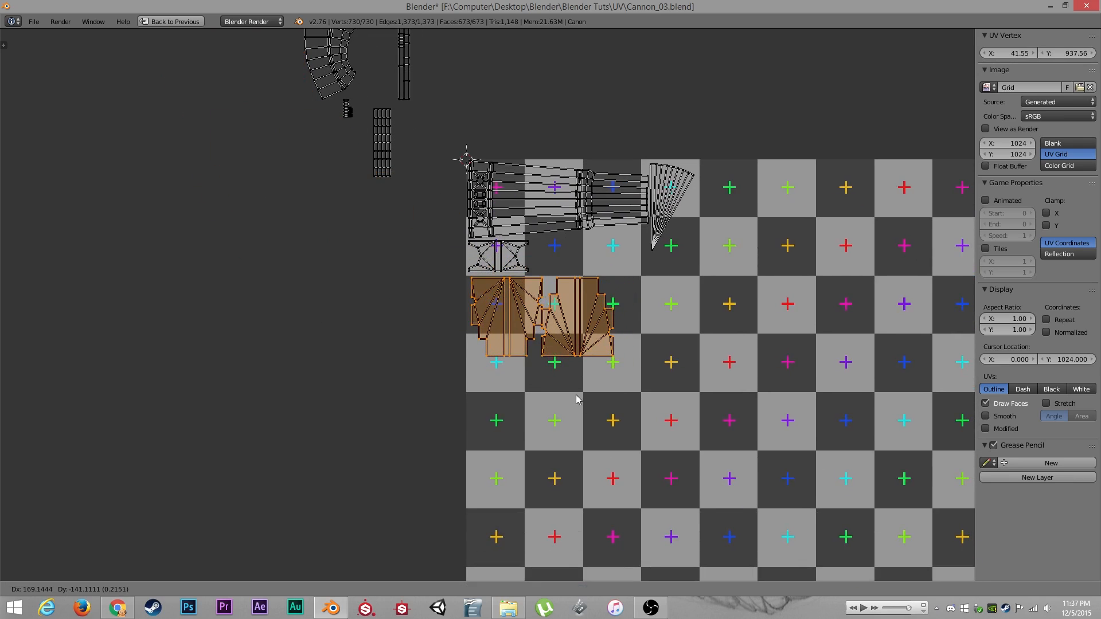
pyautogui.click(575, 396)
pyautogui.press('a')
# Shift the second stepped side-board island down so it nests against the steps of the first one
pyautogui.press('l')
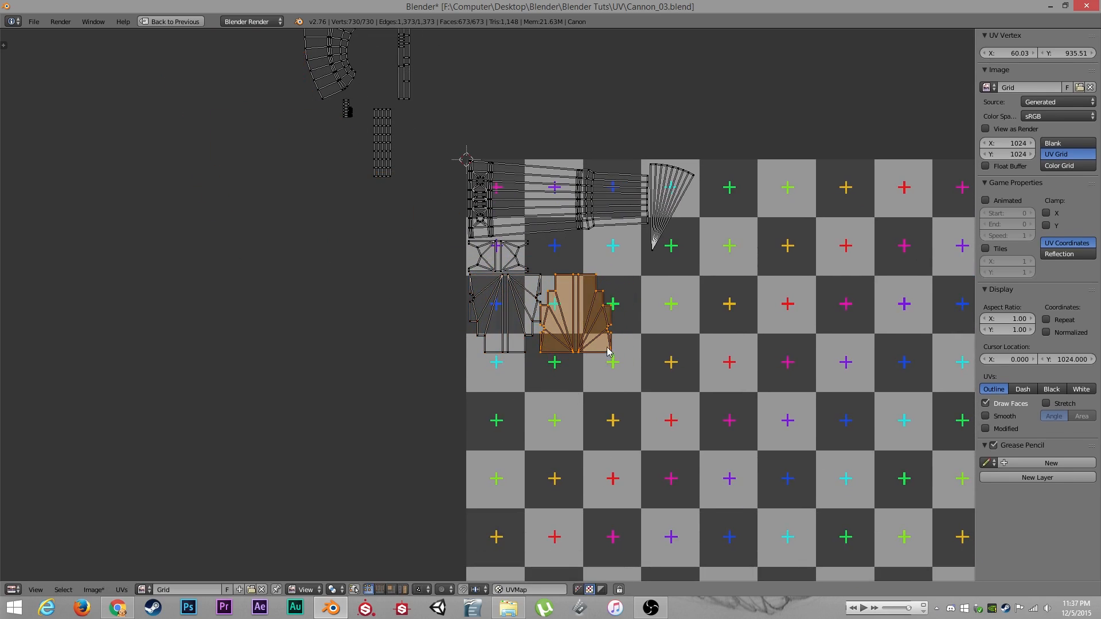
pyautogui.press('g')
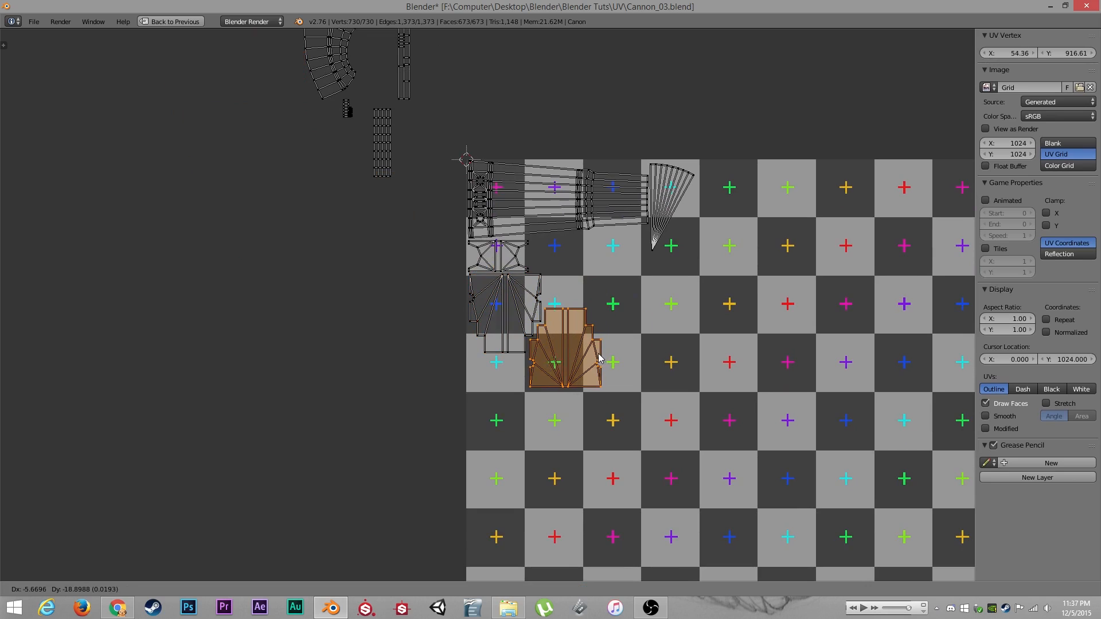
pyautogui.click(597, 357)
pyautogui.press('a')
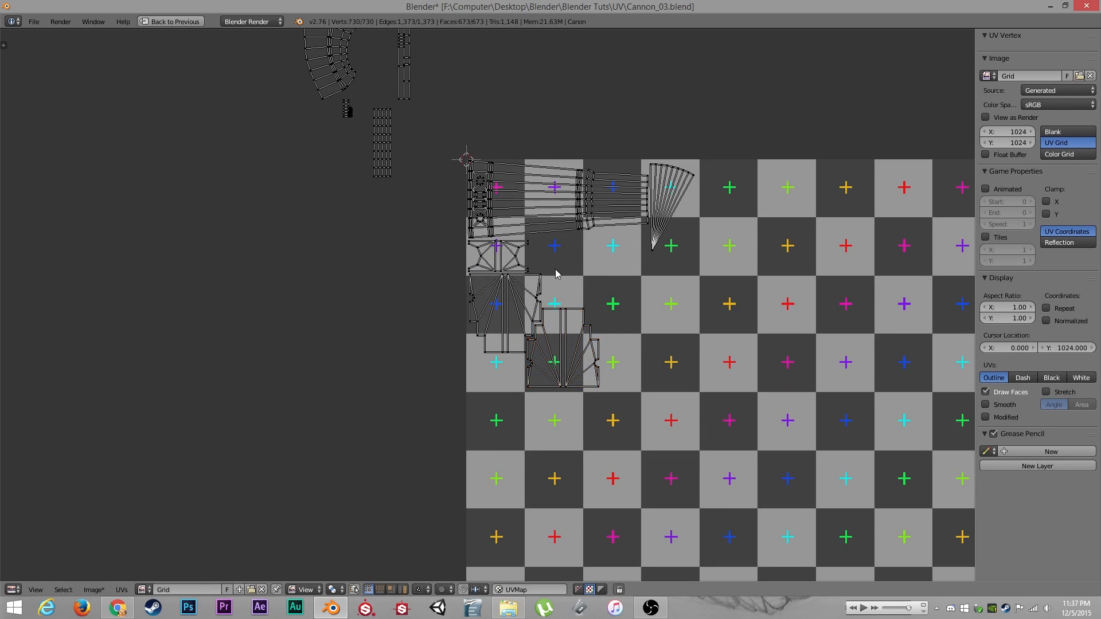
# Rotate the large curved panel island about 126 degrees and move it onto the texture above the second stepped side-board island
pyautogui.moveTo(554, 276); pyautogui.dragTo(579, 320, button='middle')
pyautogui.moveTo(367, 235); pyautogui.dragTo(447, 403, button='middle')
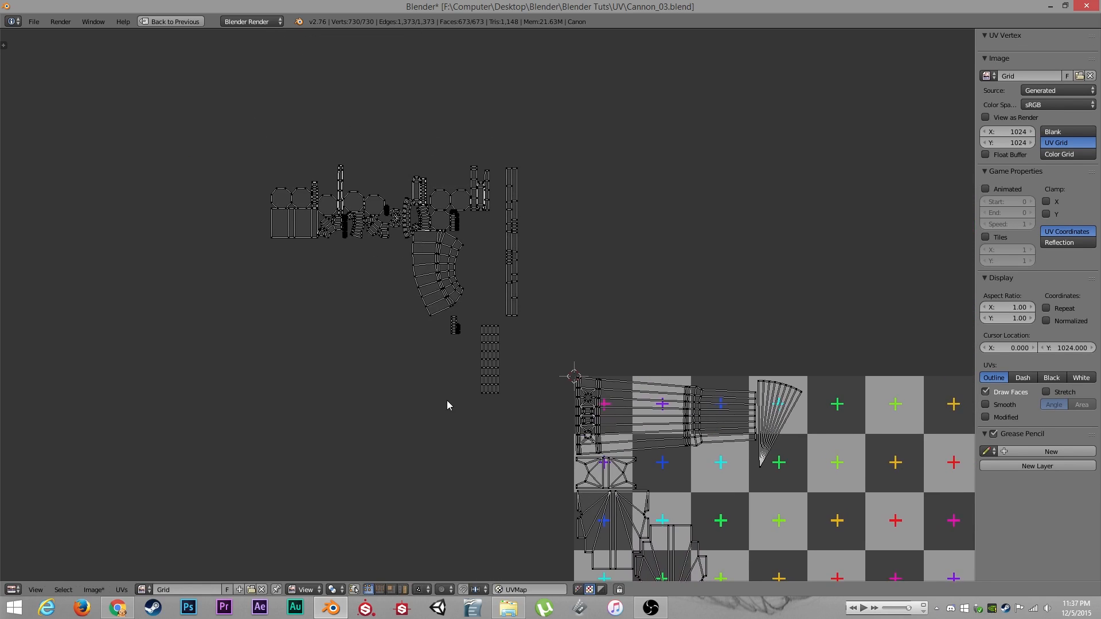
pyautogui.scroll(1, 460, 278)
pyautogui.scroll(-1, 450, 293)
pyautogui.press('l')
pyautogui.press('t')
pyautogui.press('t')
pyautogui.press('r')
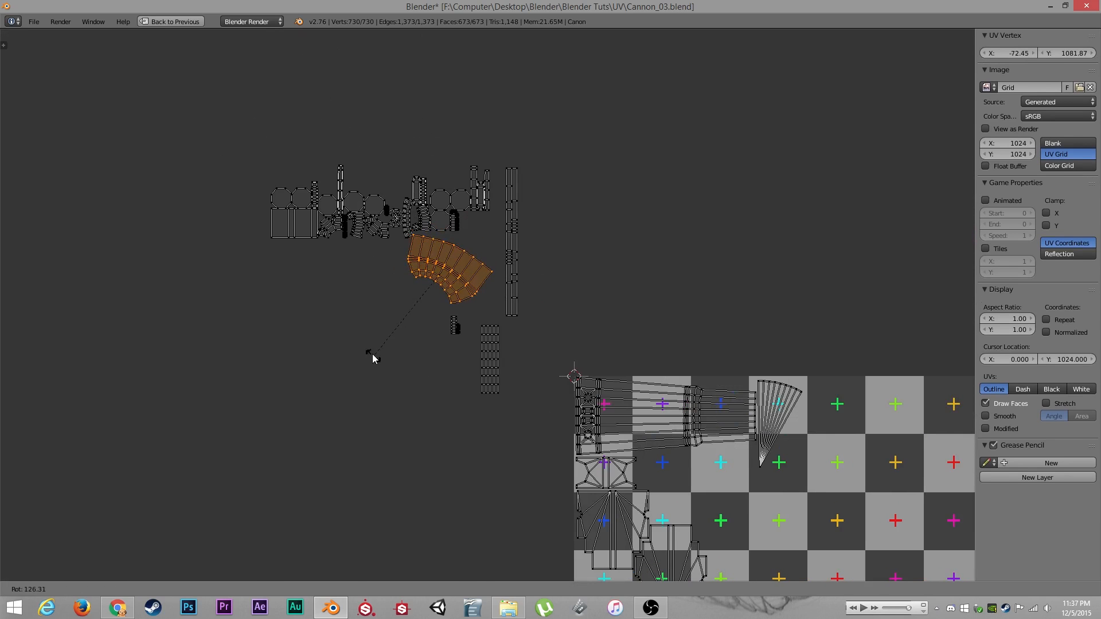
pyautogui.click(372, 358)
pyautogui.press('g')
pyautogui.click(672, 471)
# Fine-tune the curved island's rotation and position so it nests under the barrel island, beside the notched rectangular island
pyautogui.moveTo(672, 471); pyautogui.dragTo(580, 320, button='middle')
pyautogui.press('r')
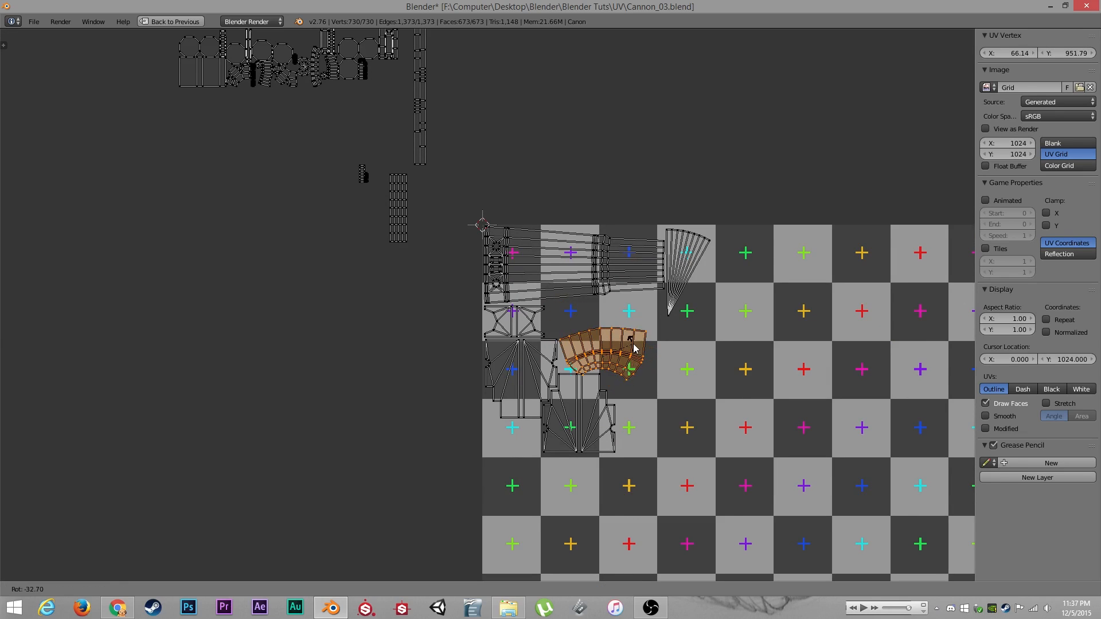
pyautogui.click(630, 343)
pyautogui.press('g')
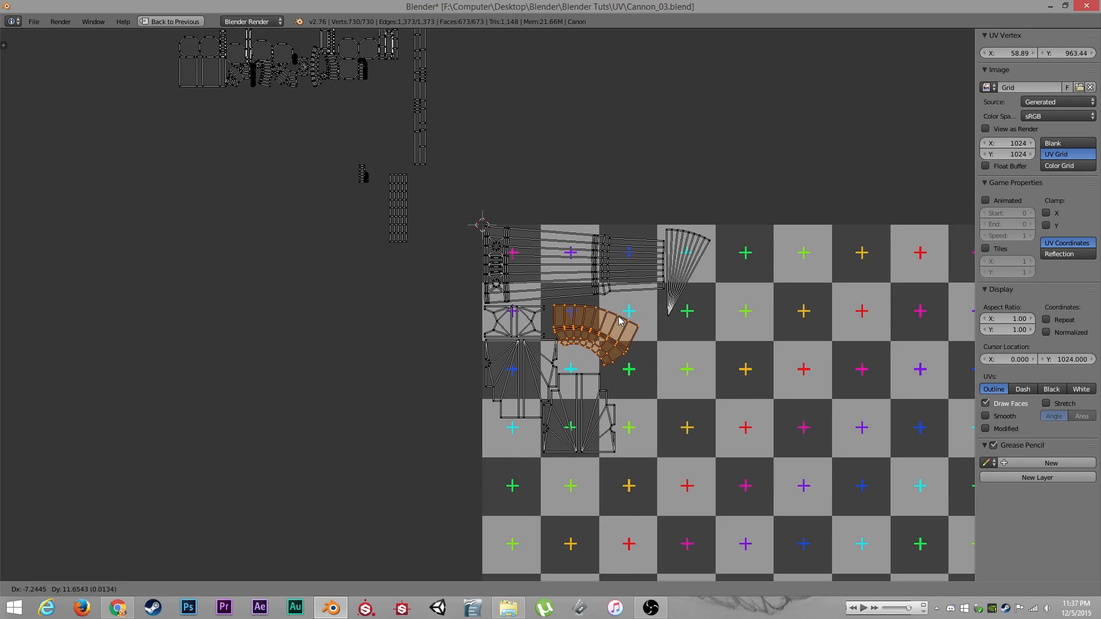
pyautogui.click(627, 326)
pyautogui.press('r')
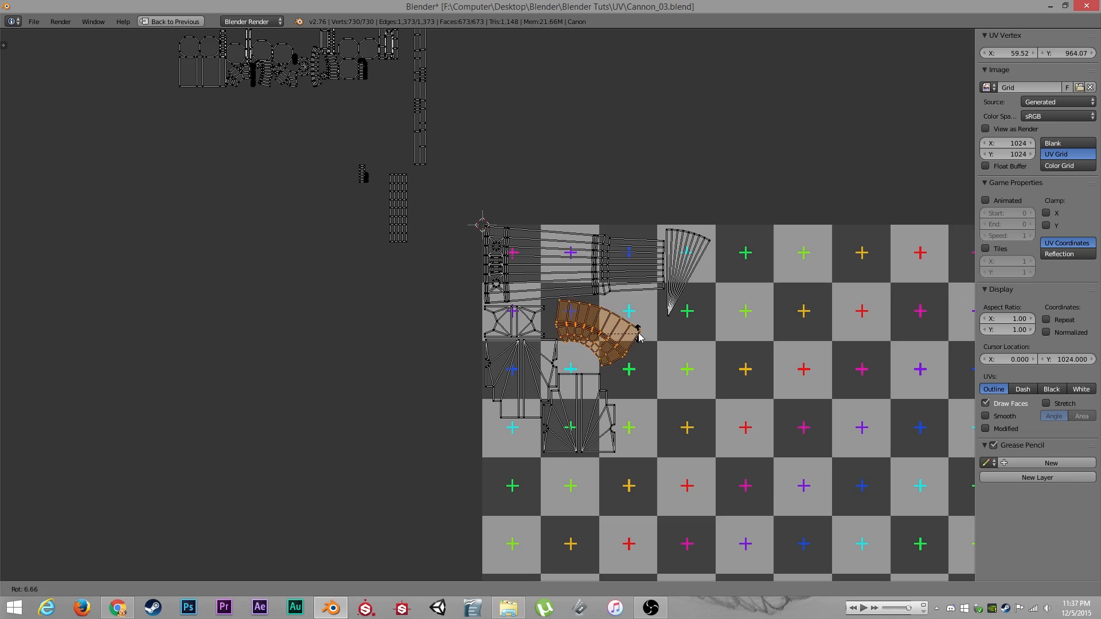
pyautogui.click(638, 332)
pyautogui.press('g')
pyautogui.click(636, 332)
pyautogui.press('a')
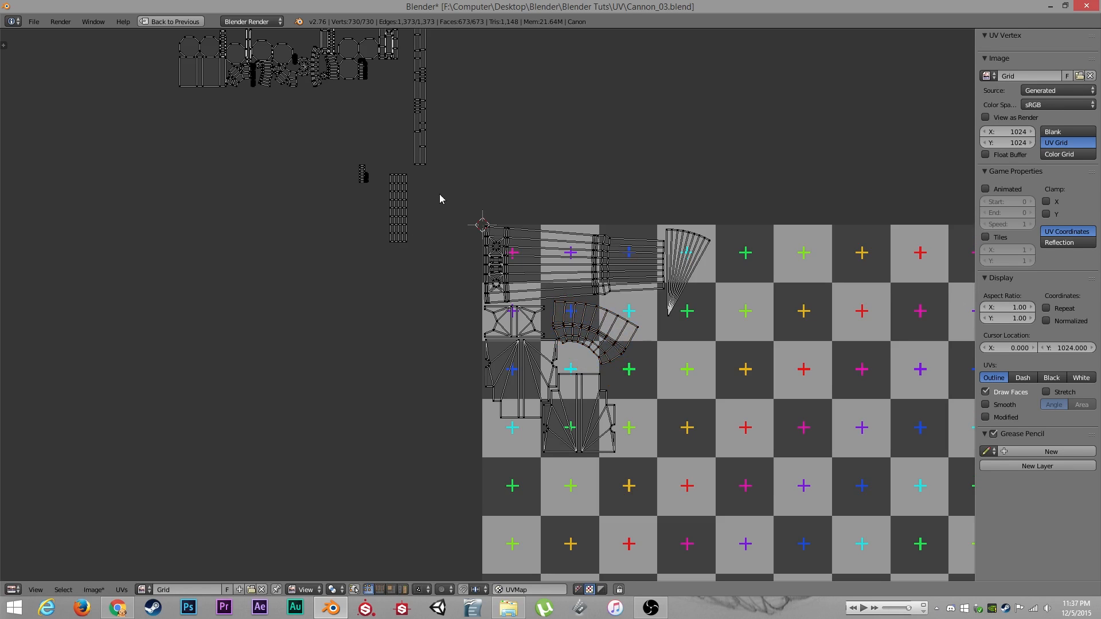
# Move the two long narrow strip islands together onto the texture, upright beside the fan-shaped island
pyautogui.moveTo(450, 191); pyautogui.dragTo(439, 236, button='middle')
pyautogui.press('l')
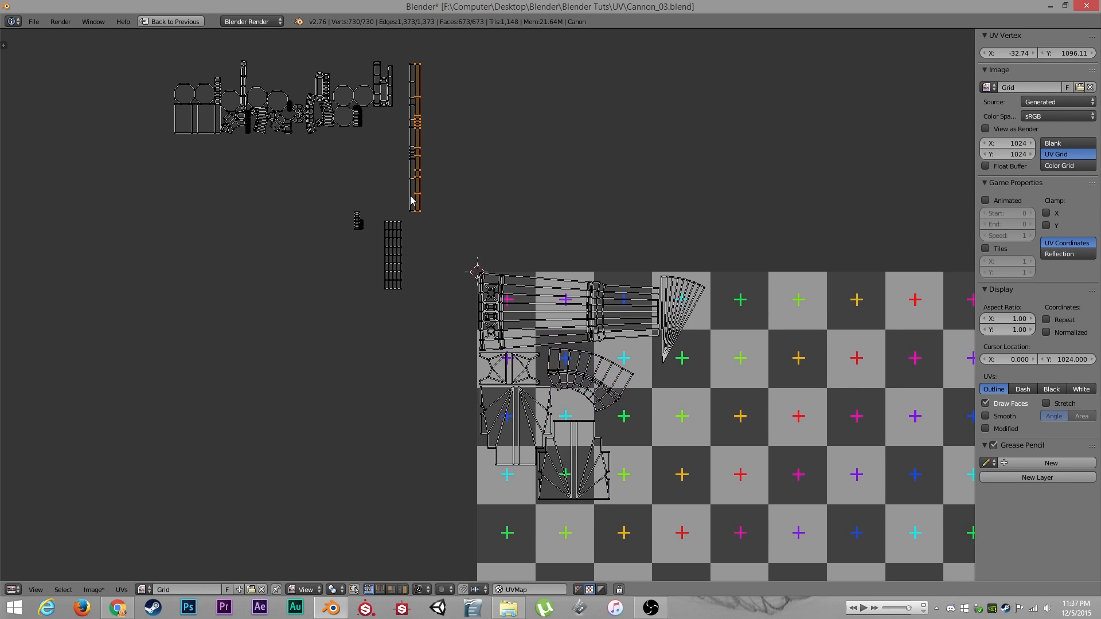
pyautogui.press('g')
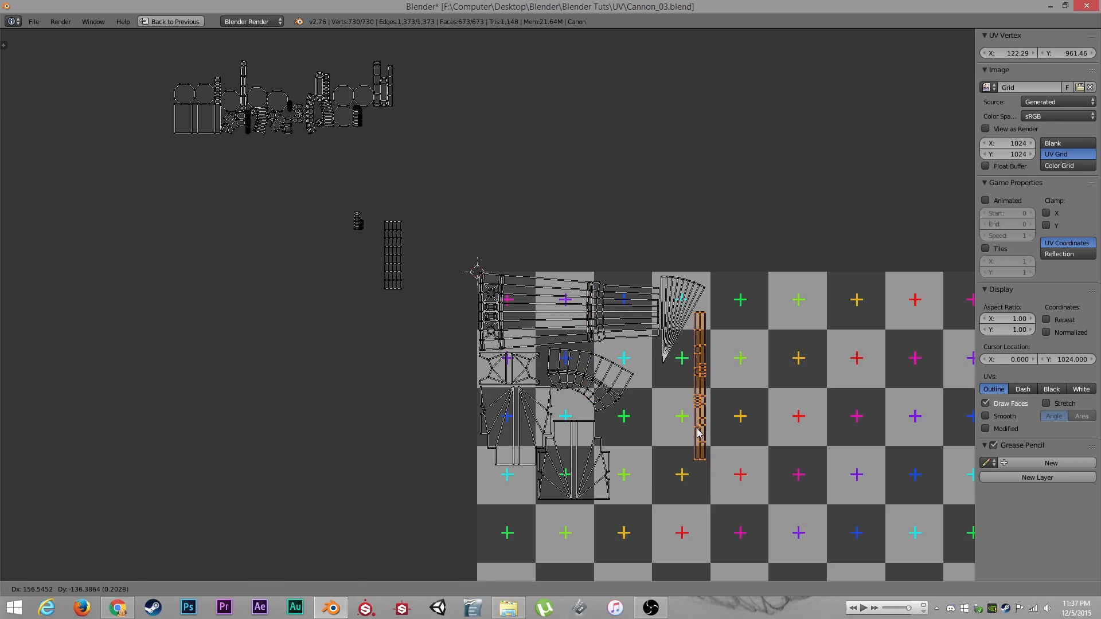
pyautogui.click(698, 434)
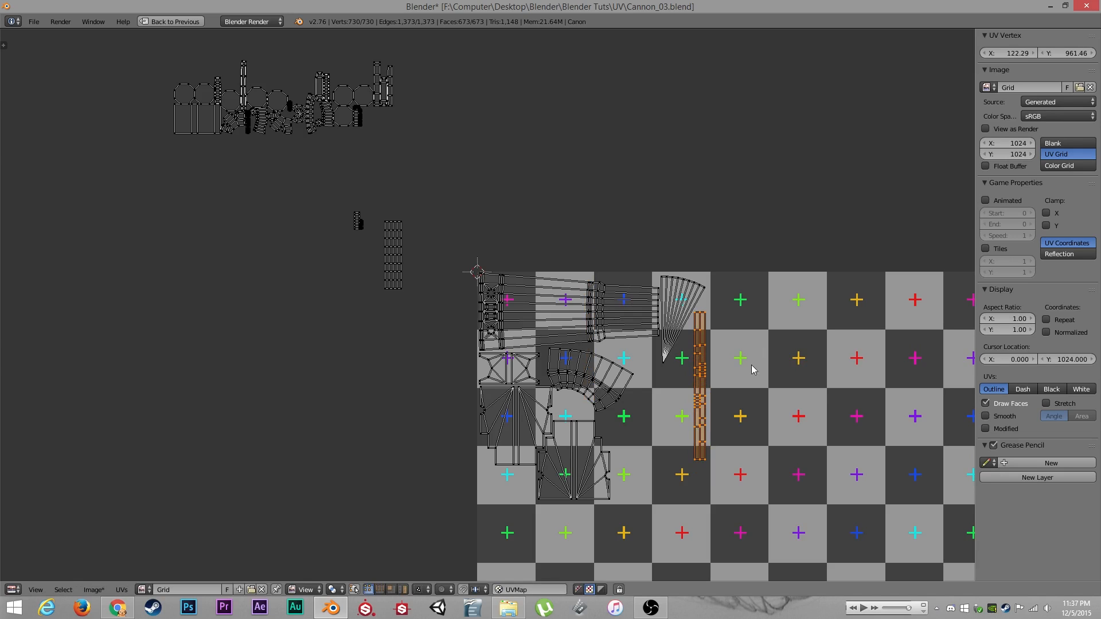
pyautogui.press('l')
pyautogui.press('l')
pyautogui.press('l')
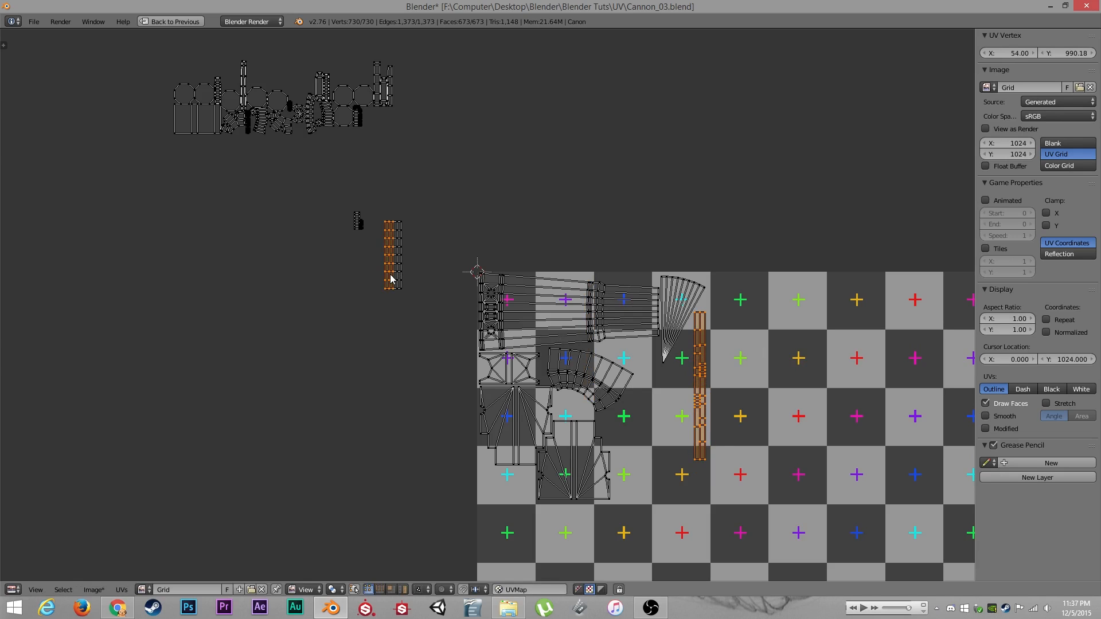
pyautogui.press('l')
pyautogui.press('g')
pyautogui.rightClick(625, 446)
pyautogui.press('a')
# Box-select the four short segmented strip islands and move them onto the texture beside the long strips, below the fan
pyautogui.press('b')
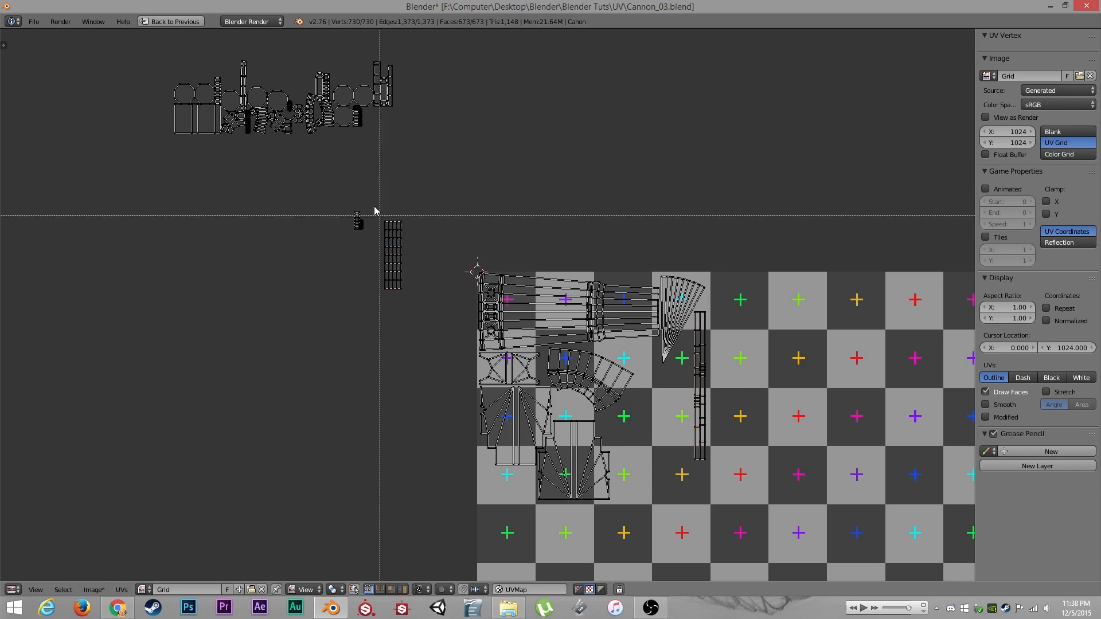
pyautogui.moveTo(369, 196); pyautogui.dragTo(429, 316)
pyautogui.press('g')
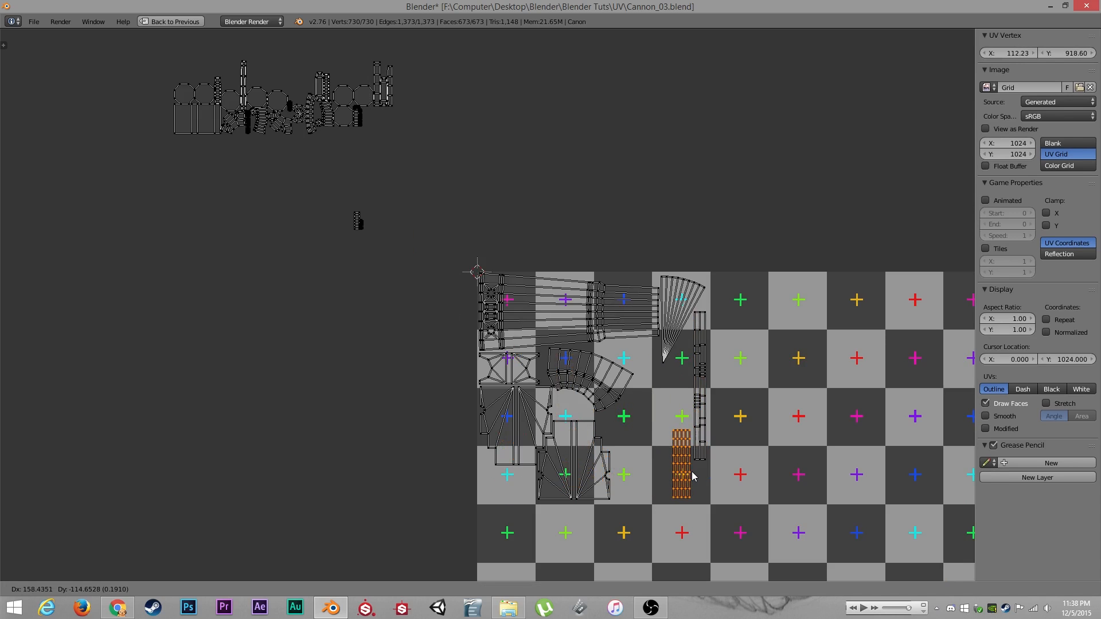
pyautogui.click(694, 399)
# Shift the segmented strip farthest from the long strips outward along X to open a margin from its neighbour
pyautogui.scroll(5, 694, 399)
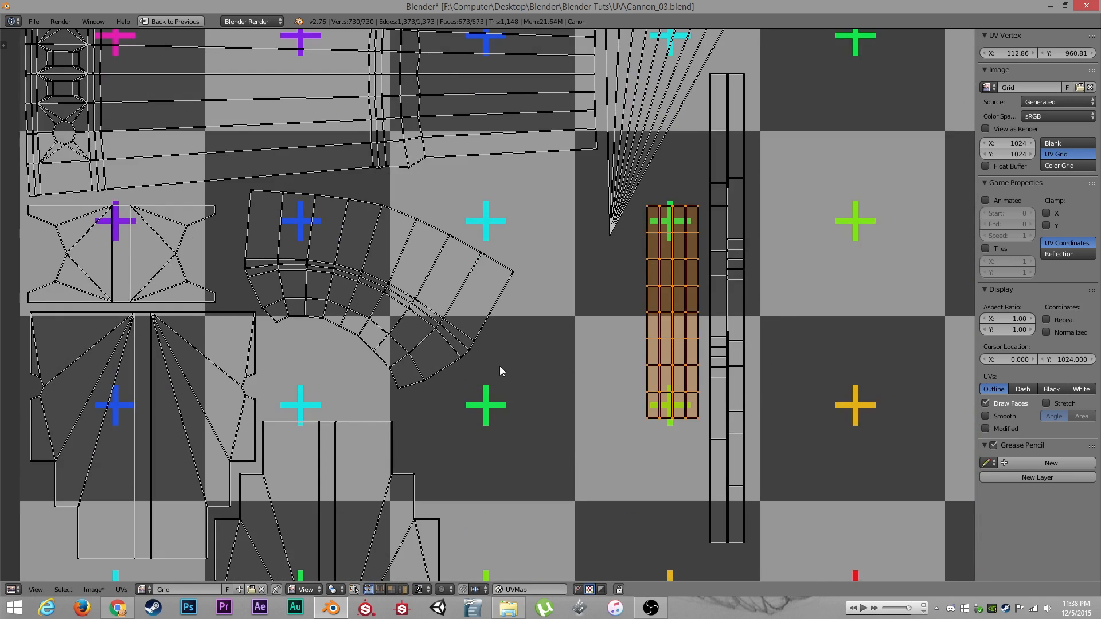
pyautogui.moveTo(499, 369); pyautogui.dragTo(437, 346, button='middle')
pyautogui.scroll(1, 437, 346)
pyautogui.scroll(1, 571, 263)
pyautogui.moveTo(580, 266); pyautogui.dragTo(547, 288, button='middle')
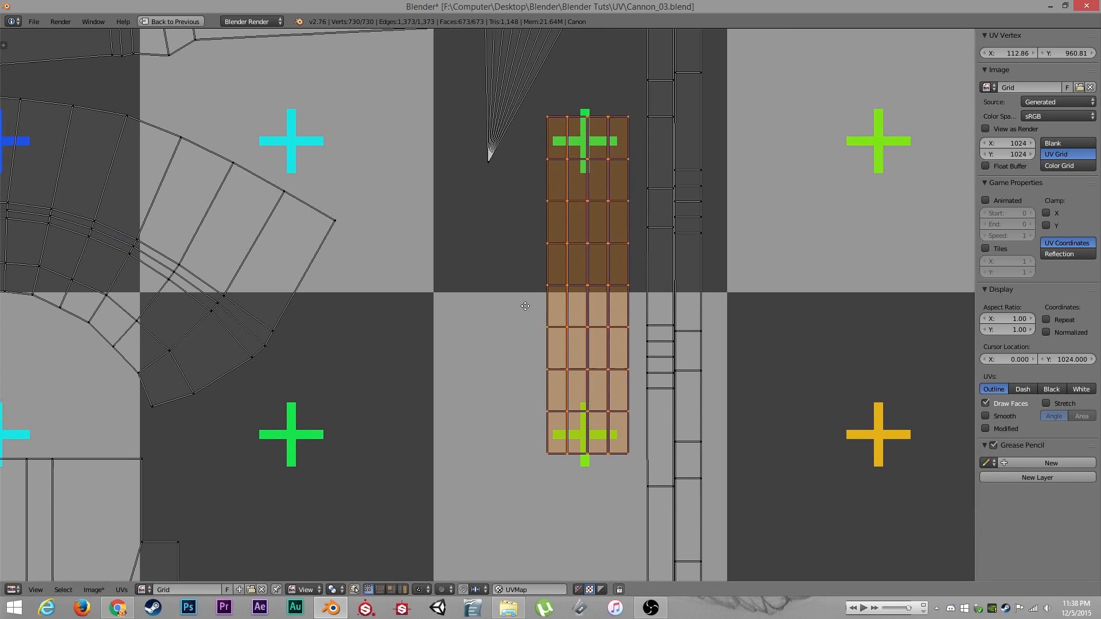
pyautogui.press('a')
pyautogui.press('l')
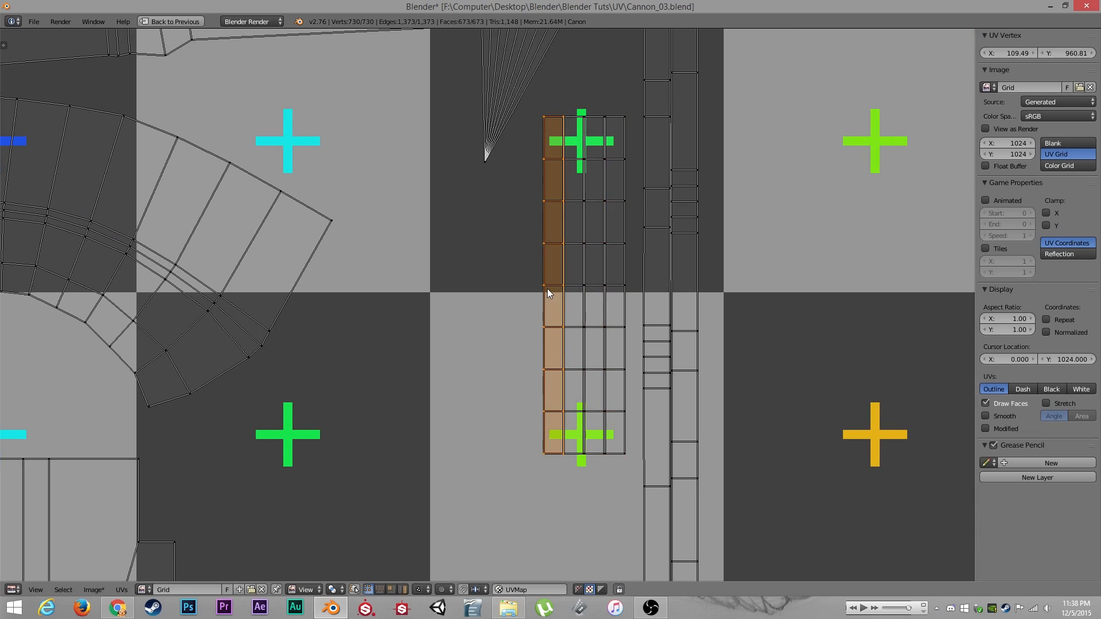
pyautogui.press('g')
pyautogui.press('x')
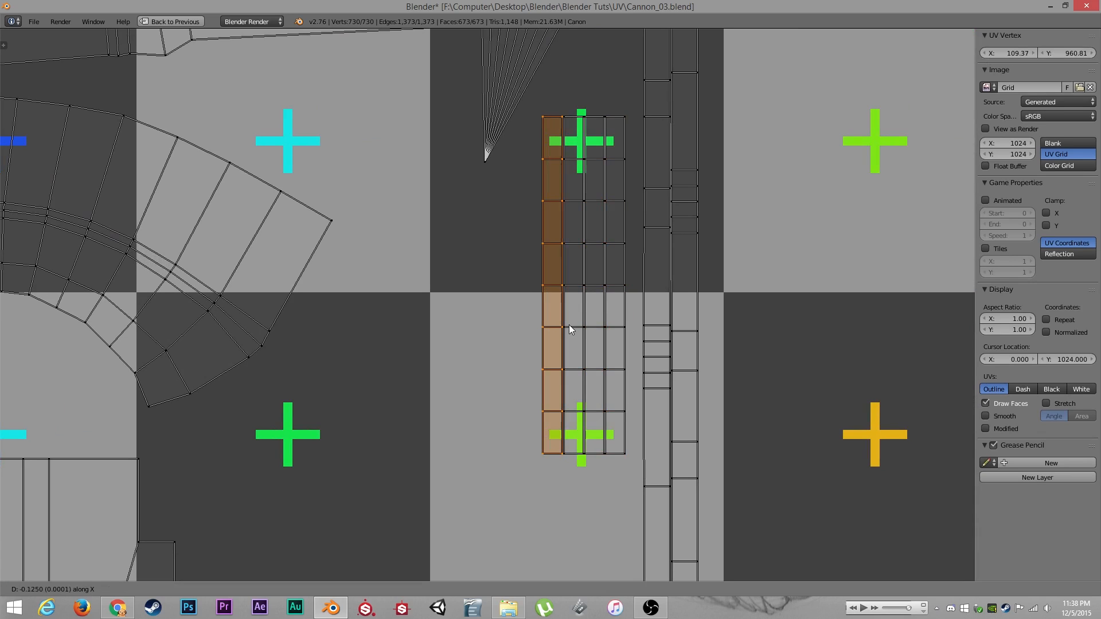
pyautogui.click(564, 326)
# Shift the outer two and then the outer three segmented strips along X to open margins between all four
pyautogui.hotkey('shift', 'l')
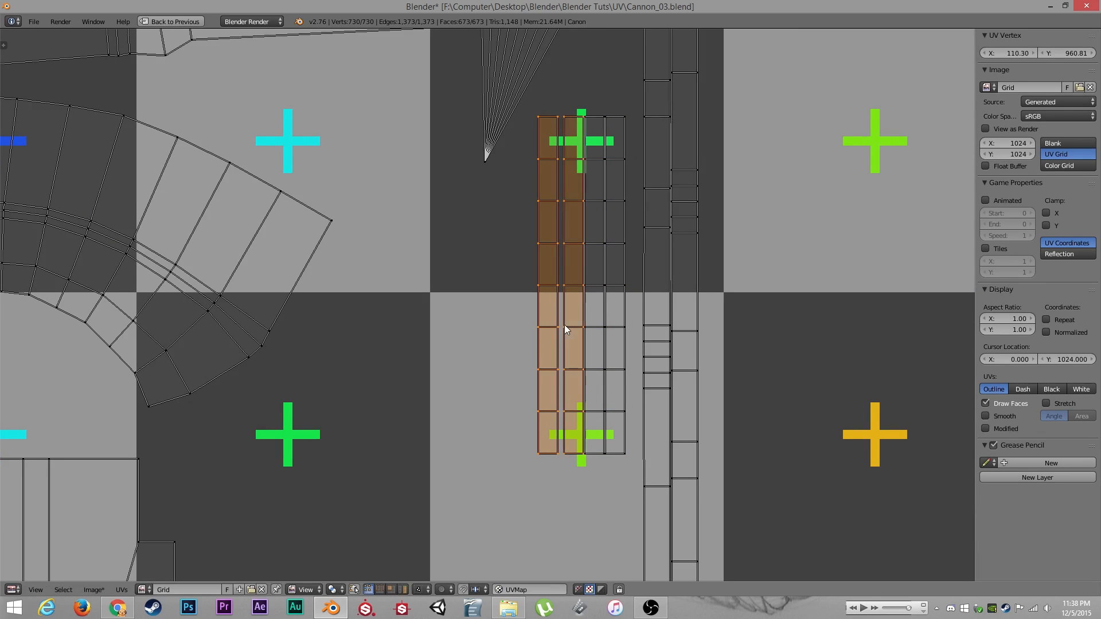
pyautogui.press('g')
pyautogui.press('x')
pyautogui.click(580, 325)
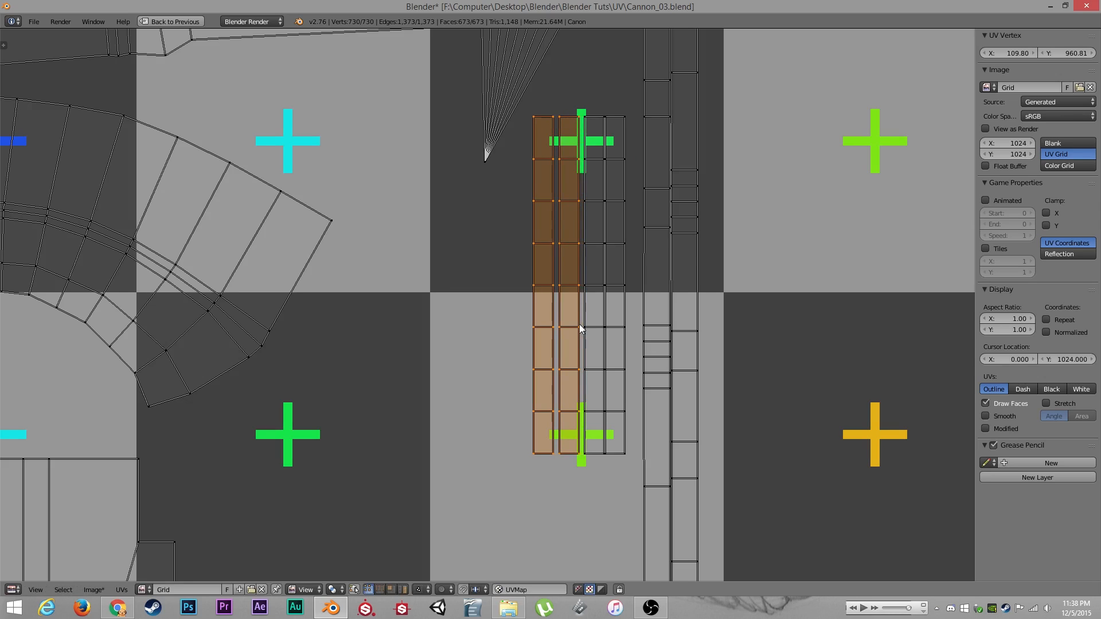
pyautogui.hotkey('shift', 'l')
pyautogui.press('g')
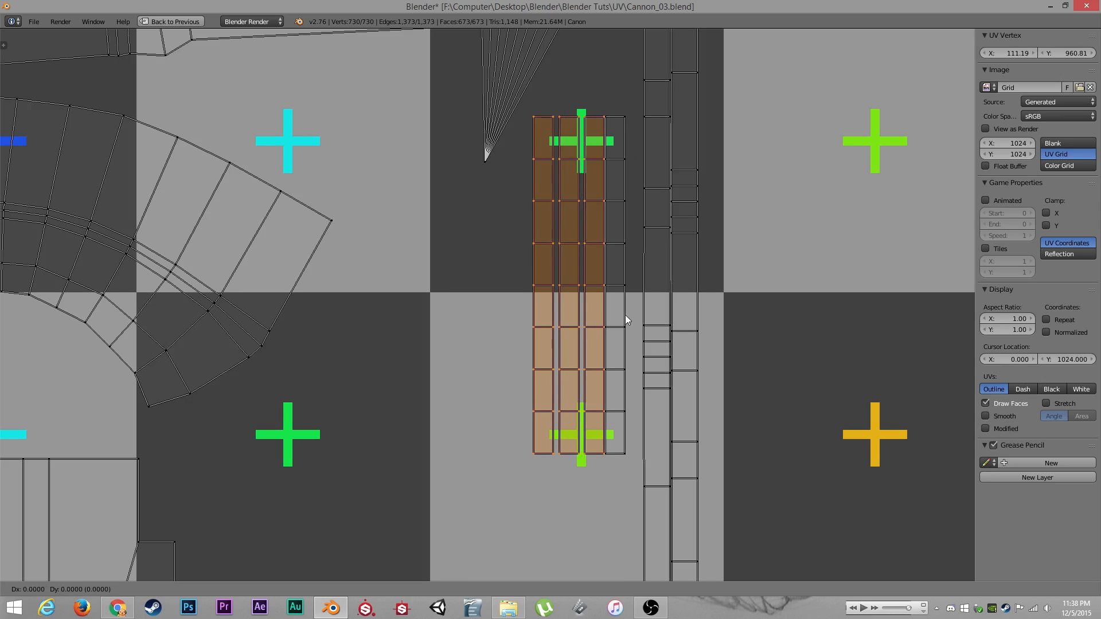
pyautogui.press('x')
pyautogui.click(620, 318)
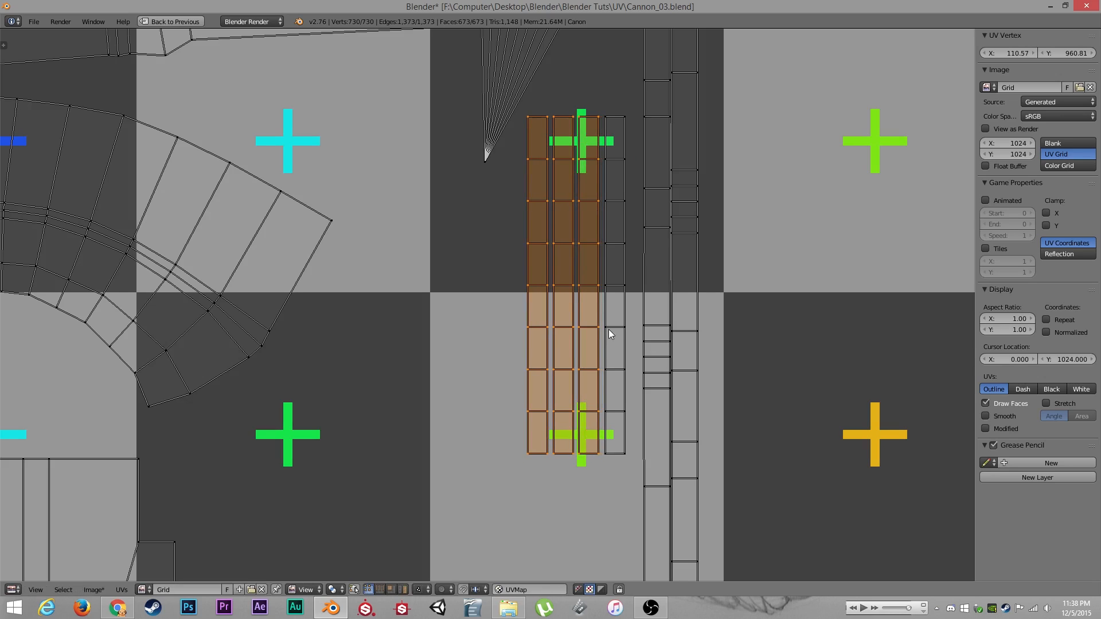
pyautogui.press('a')
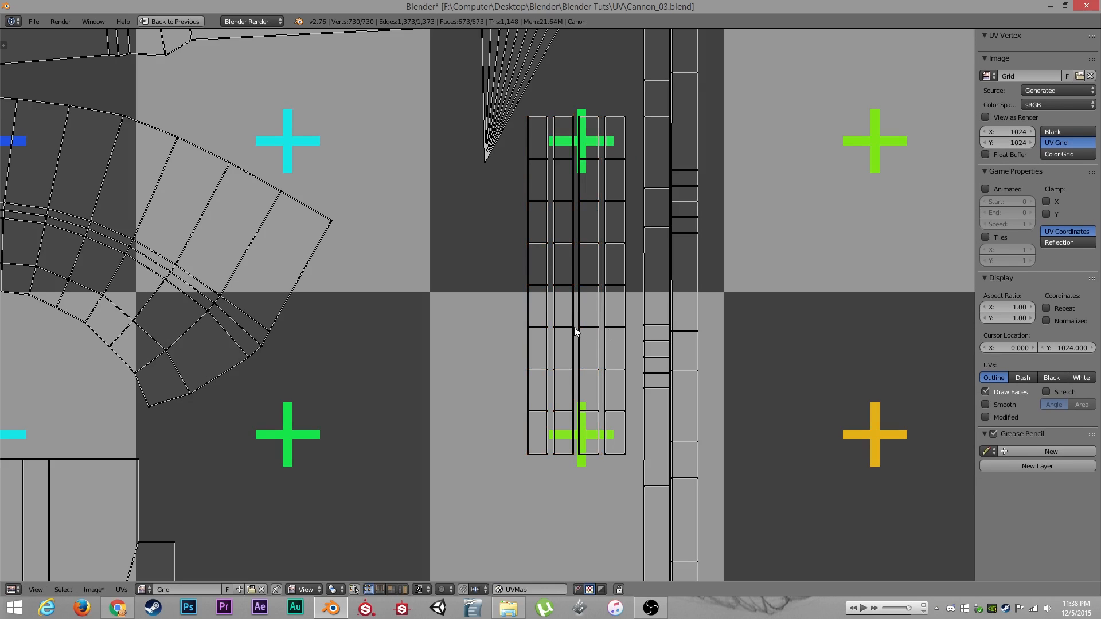
# Widen the margins by moving the outer two segmented strips, and then the outermost one alone, slightly farther along X
pyautogui.press('l')
pyautogui.press('a')
pyautogui.press('l')
pyautogui.press('l')
pyautogui.press('g')
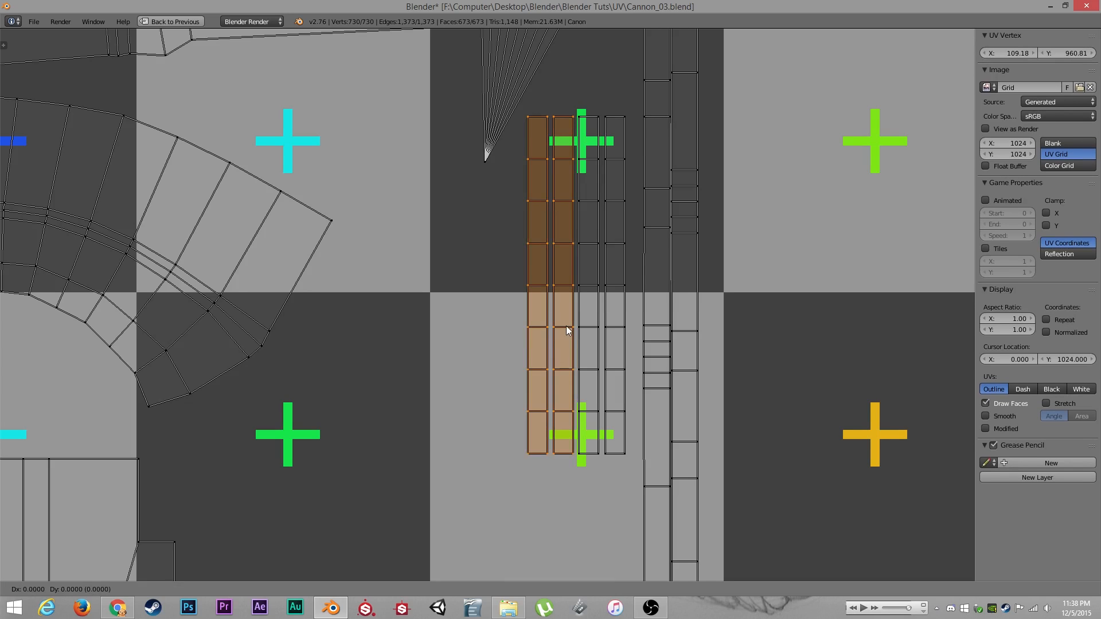
pyautogui.press('x')
pyautogui.click(563, 326)
pyautogui.press('a')
pyautogui.press('l')
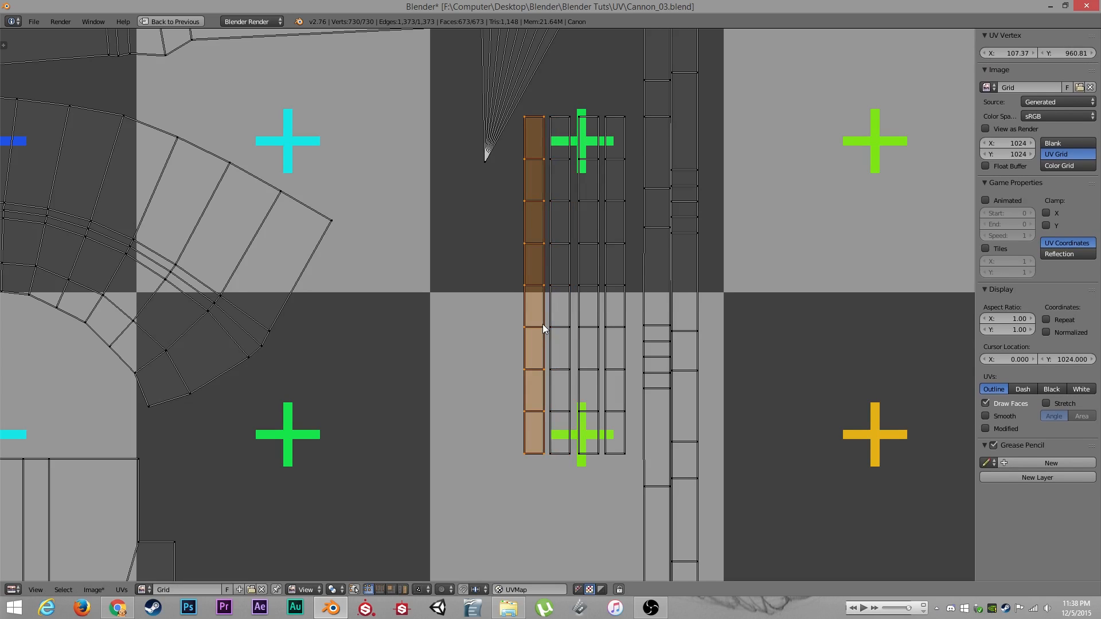
pyautogui.press('g')
pyautogui.press('x')
pyautogui.click(539, 325)
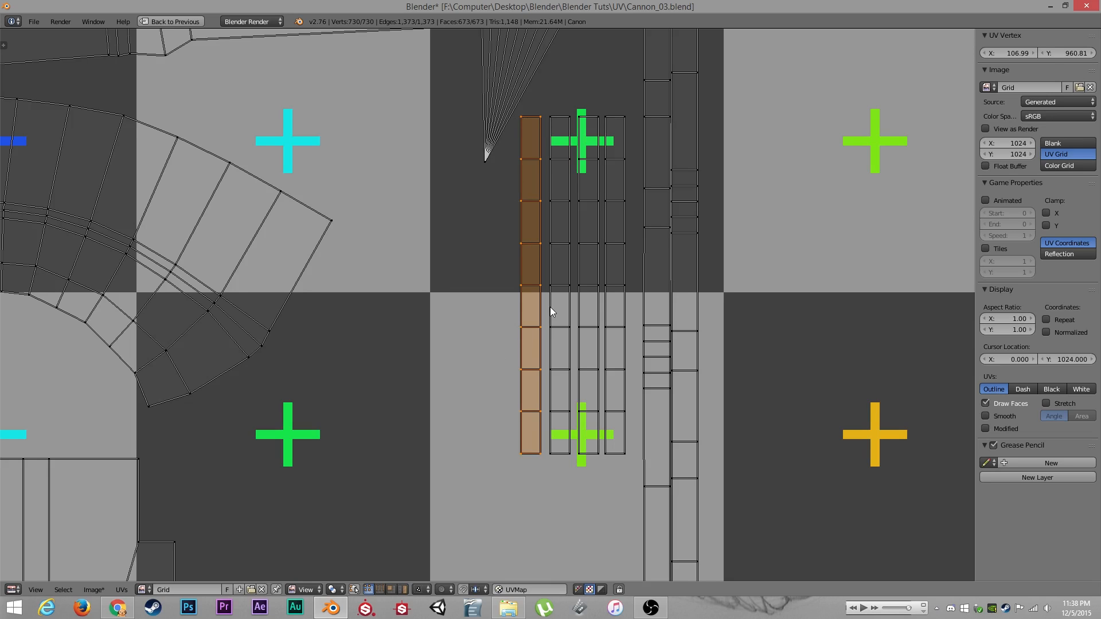
# Select all four spaced segmented strips and move them together up close against the long strips, beside the fan's tip
pyautogui.press('l')
pyautogui.hotkey('shift', 'l')
pyautogui.press('l')
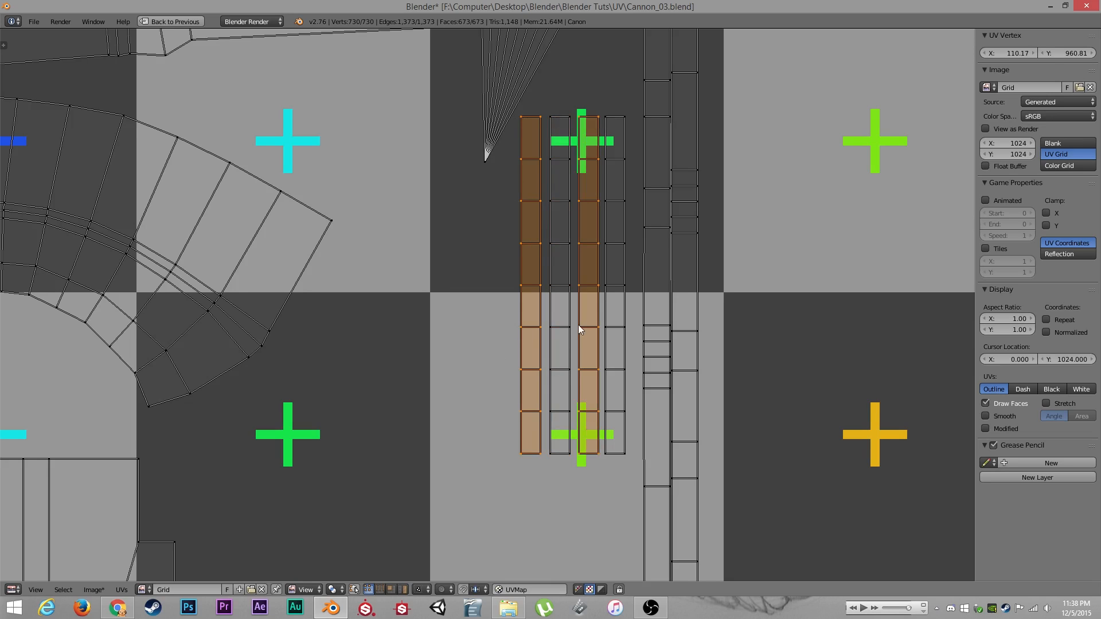
pyautogui.press('l')
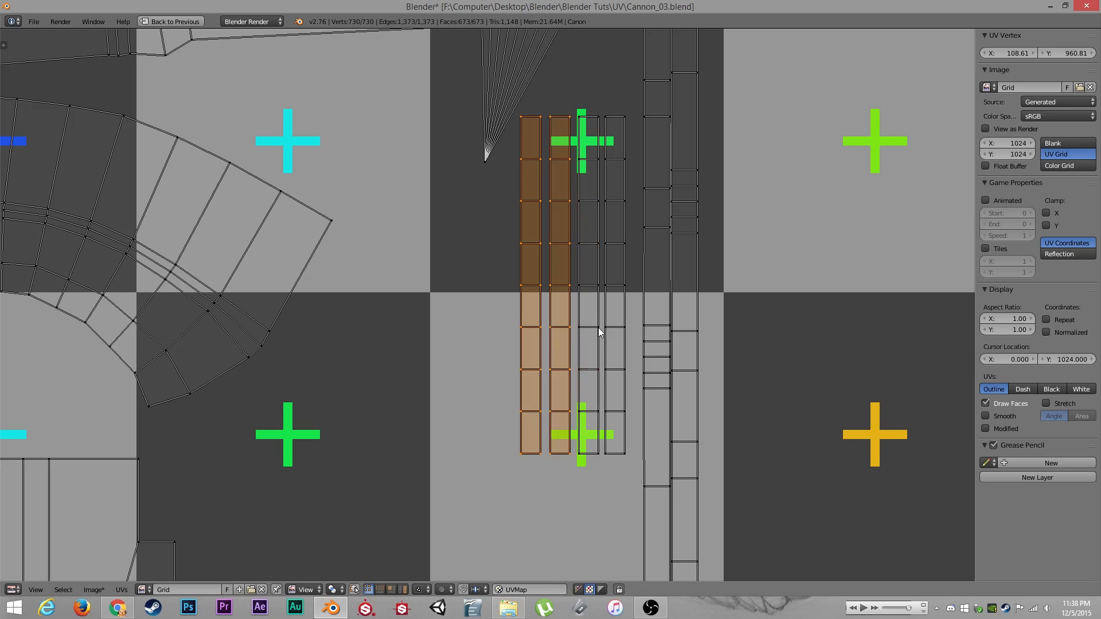
pyautogui.press('l')
pyautogui.press('l')
pyautogui.scroll(-2, 605, 321)
pyautogui.moveTo(593, 290); pyautogui.dragTo(591, 324, button='middle')
pyautogui.press('g')
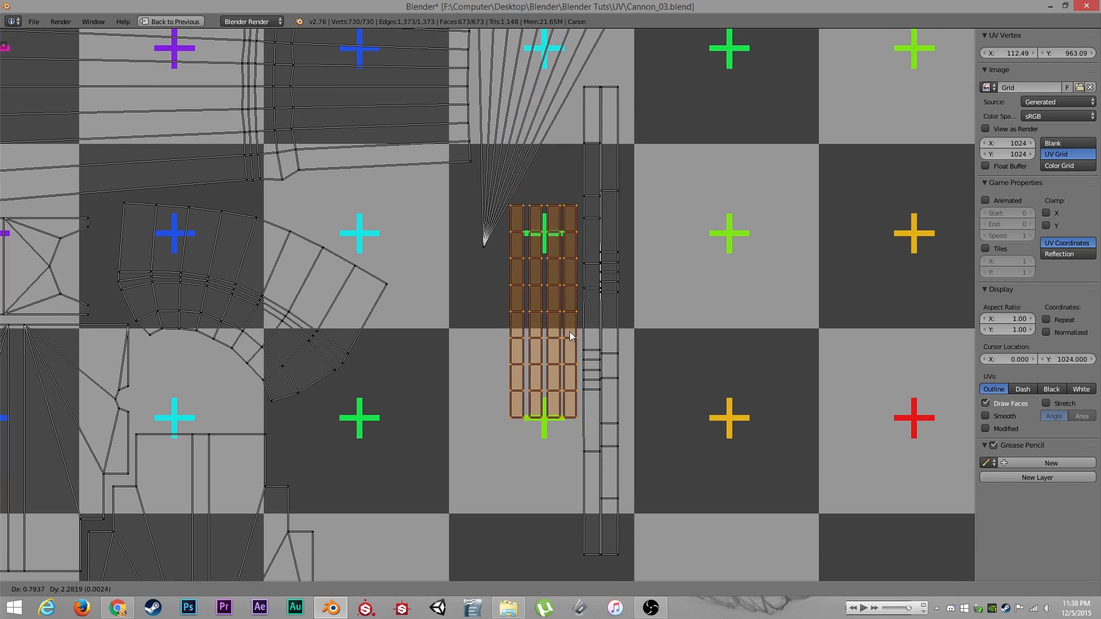
pyautogui.click(572, 325)
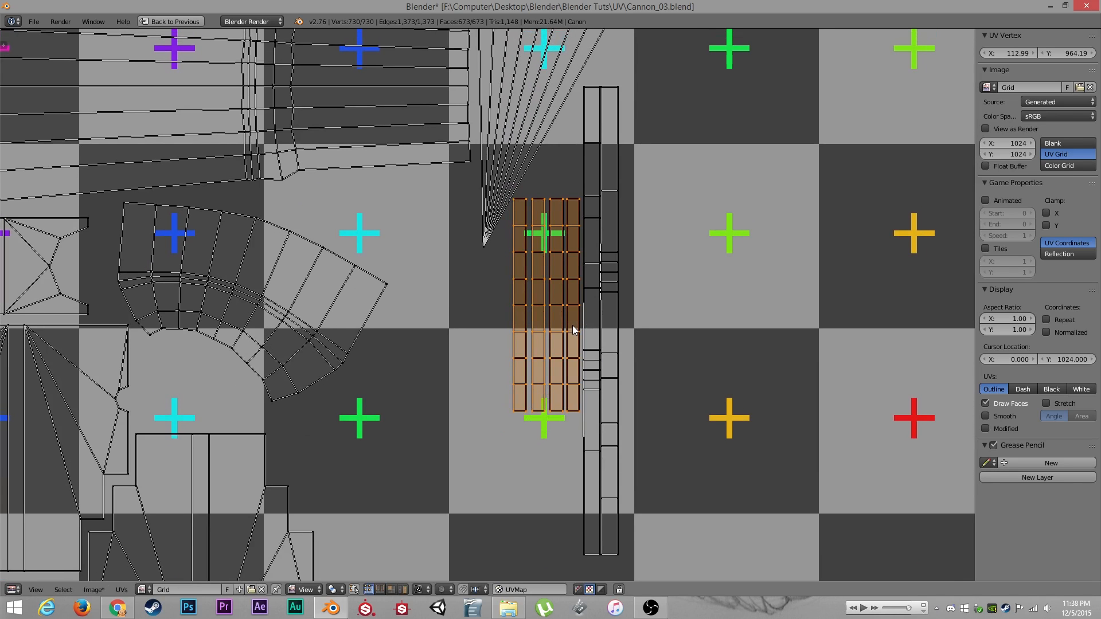
pyautogui.press('a')
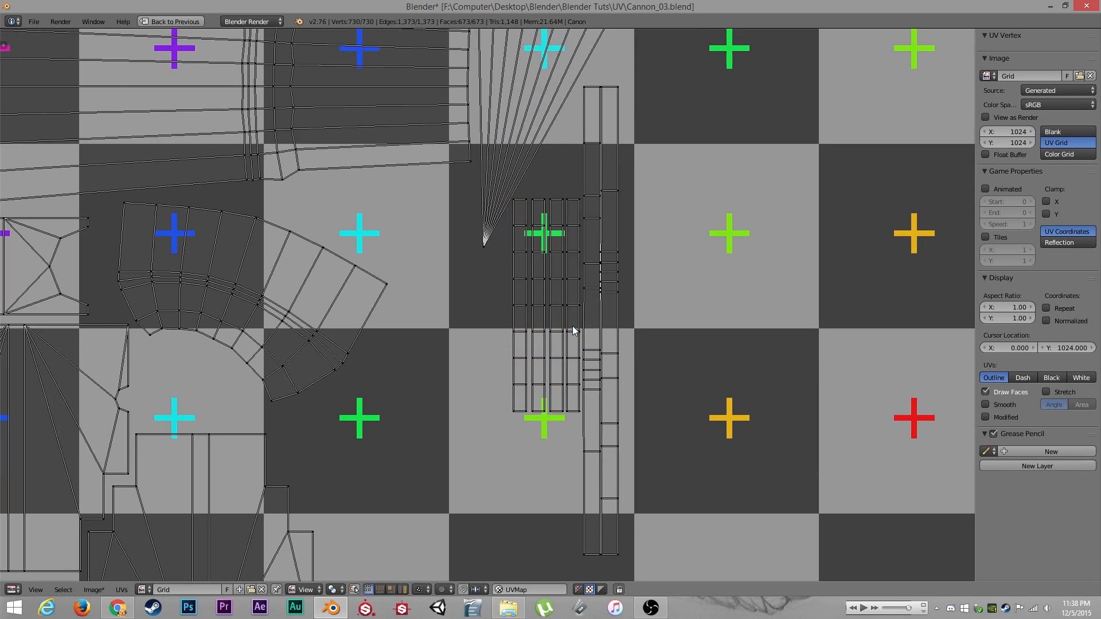
# Move the small ladder-like strip and its three octagonal cap islands onto the texture between the curved island and the fan
pyautogui.scroll(-4, 411, 333)
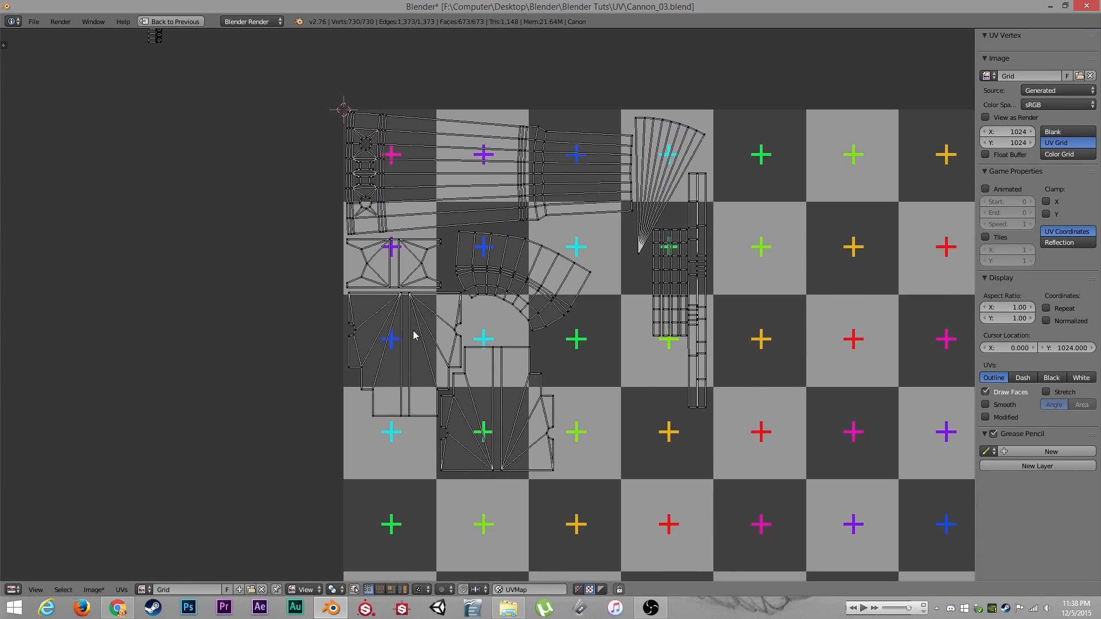
pyautogui.scroll(-1, 414, 335)
pyautogui.moveTo(309, 198); pyautogui.dragTo(270, 214, button='middle')
pyautogui.press('l')
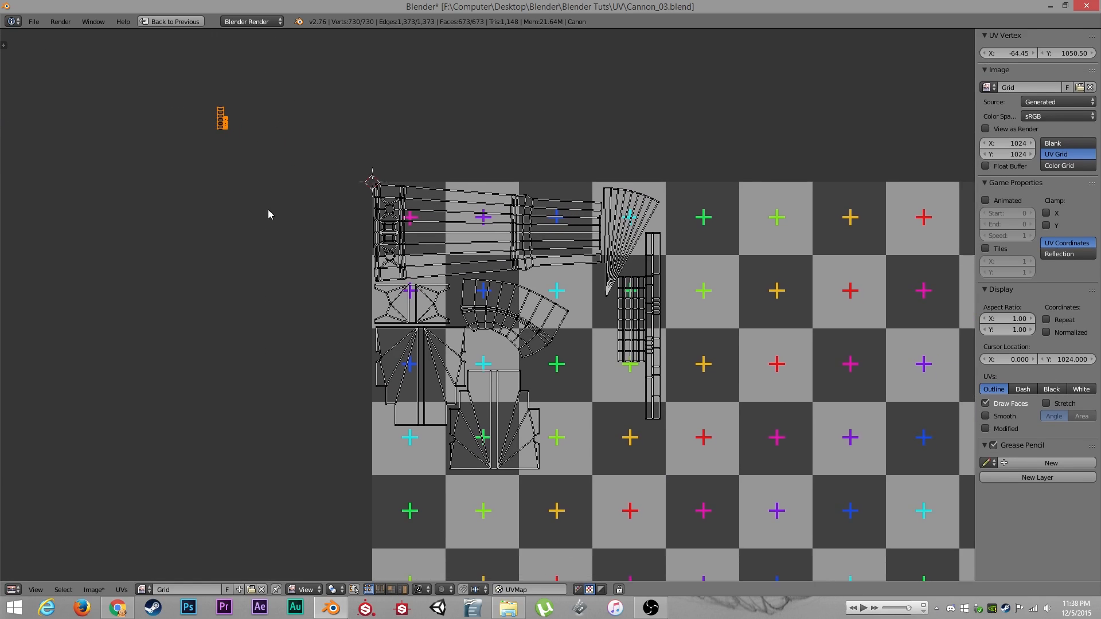
pyautogui.press('g')
pyautogui.click(632, 378)
pyautogui.scroll(8, 632, 383)
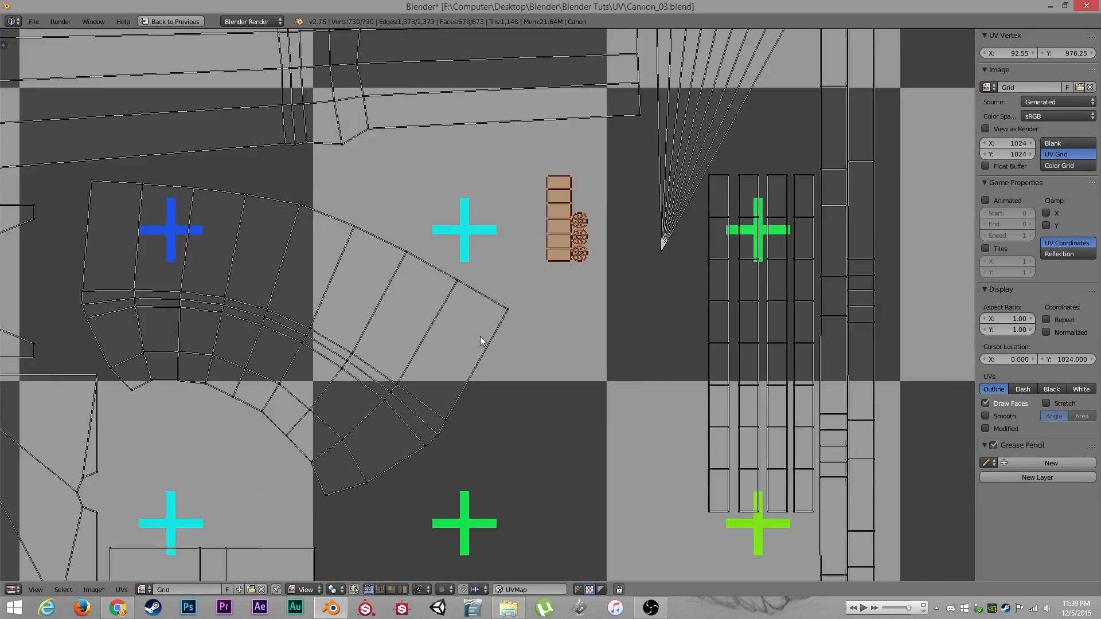
# Move the uppermost octagonal cap island away from the small strip and the other two caps to leave a margin
pyautogui.press('a')
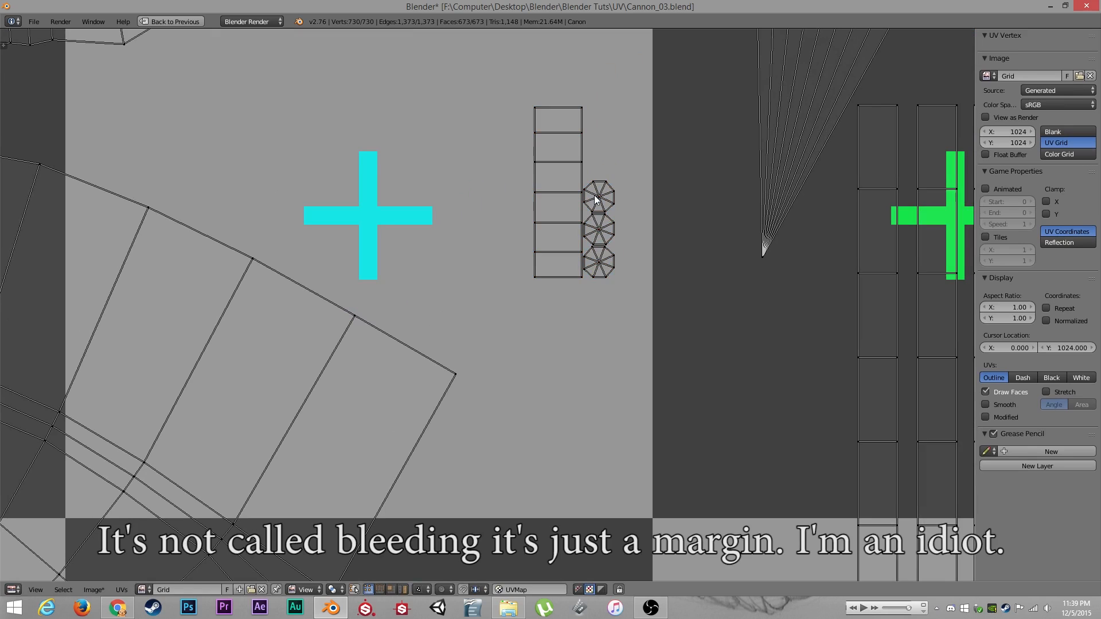
pyautogui.press('l')
pyautogui.scroll(-4, 598, 201)
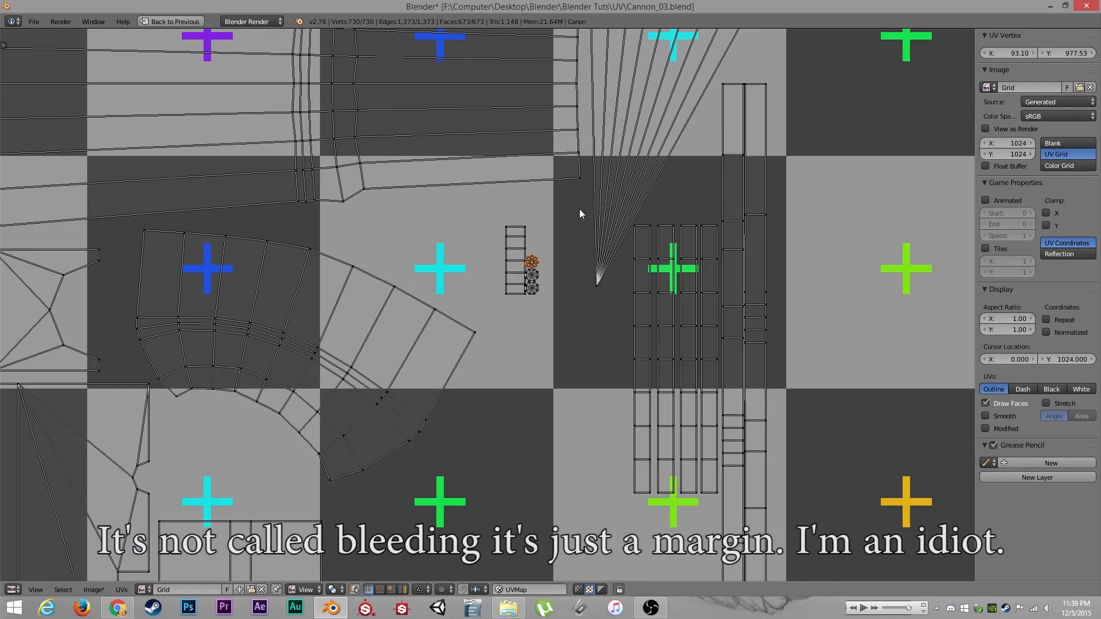
pyautogui.scroll(4, 555, 266)
pyautogui.press('g')
pyautogui.click(600, 235)
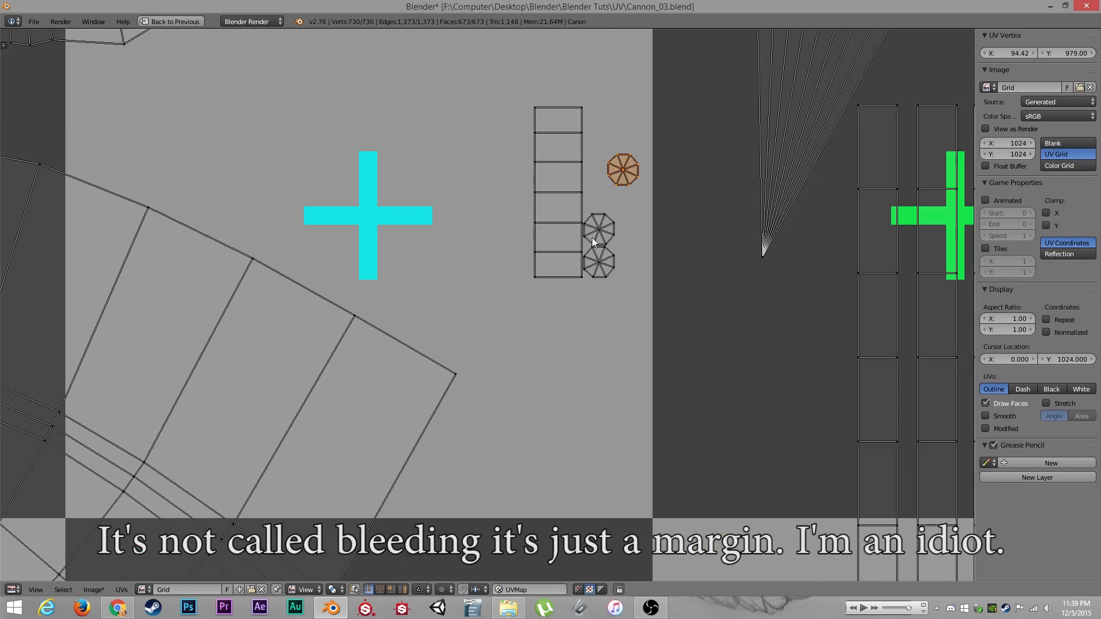
# Move the middle and lower octagonal caps away from the small ladder-like strip, lining them up under the upper cap with margins
pyautogui.press('a')
pyautogui.press('l')
pyautogui.press('g')
pyautogui.click(623, 216)
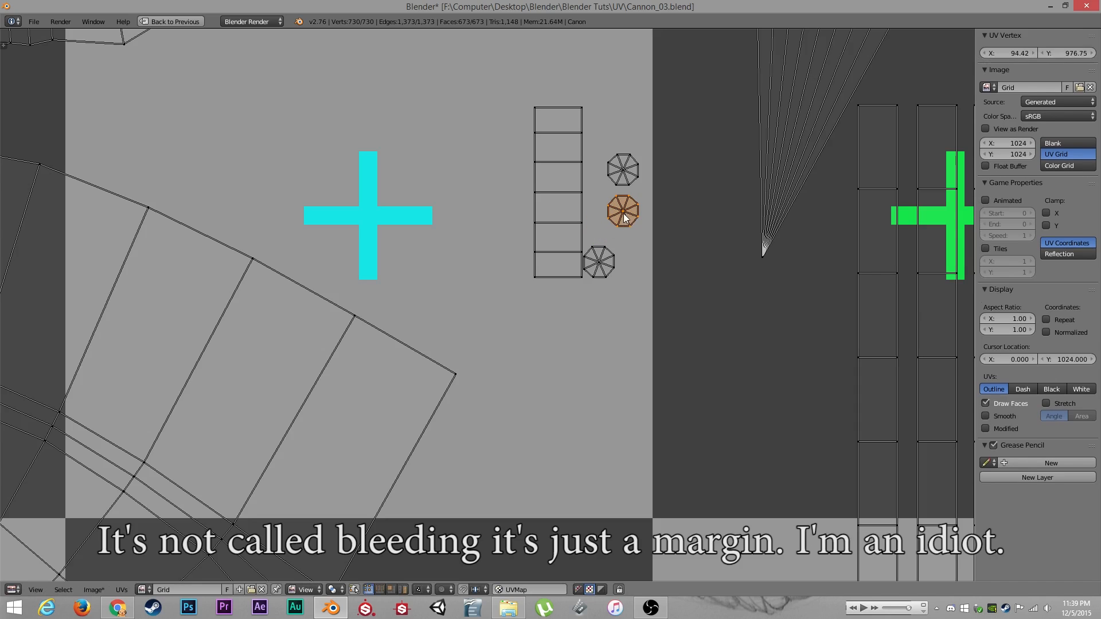
pyautogui.press('a')
pyautogui.press('l')
pyautogui.press('g')
pyautogui.click(630, 255)
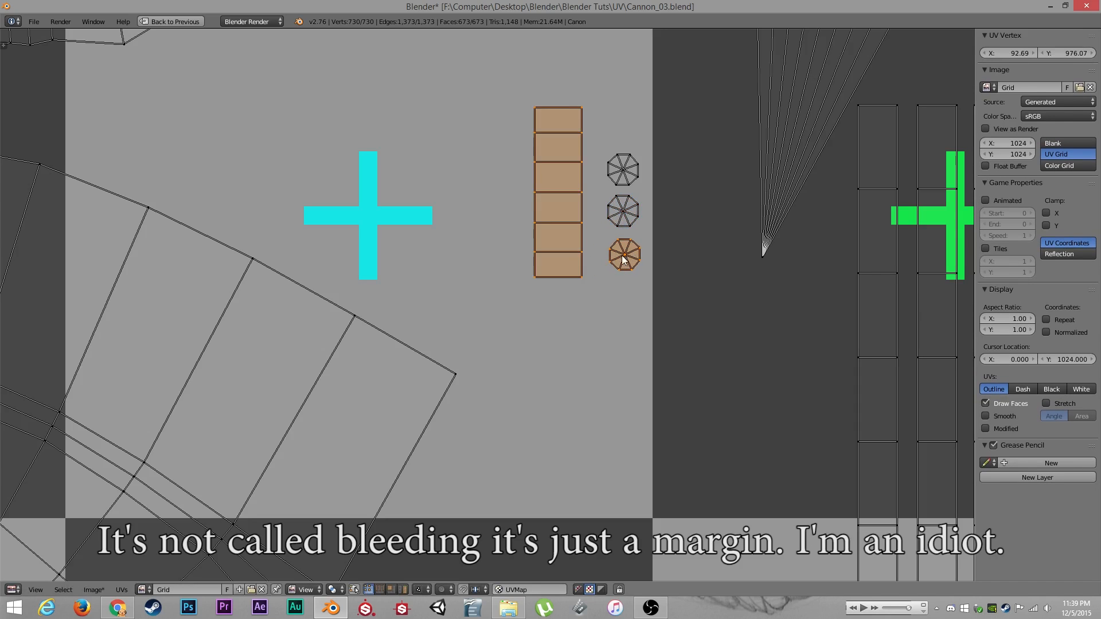
# Move the small ladder-like strip and its three caps together up beside the fan's tip
pyautogui.scroll(-4, 613, 200)
pyautogui.press('g')
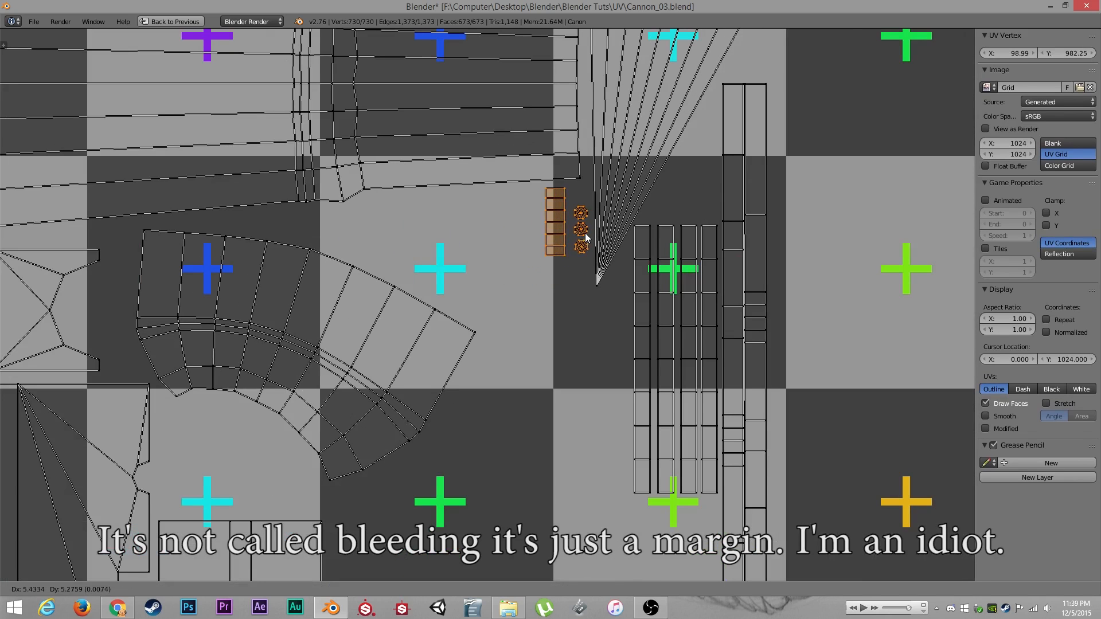
pyautogui.click(586, 234)
pyautogui.press('a')
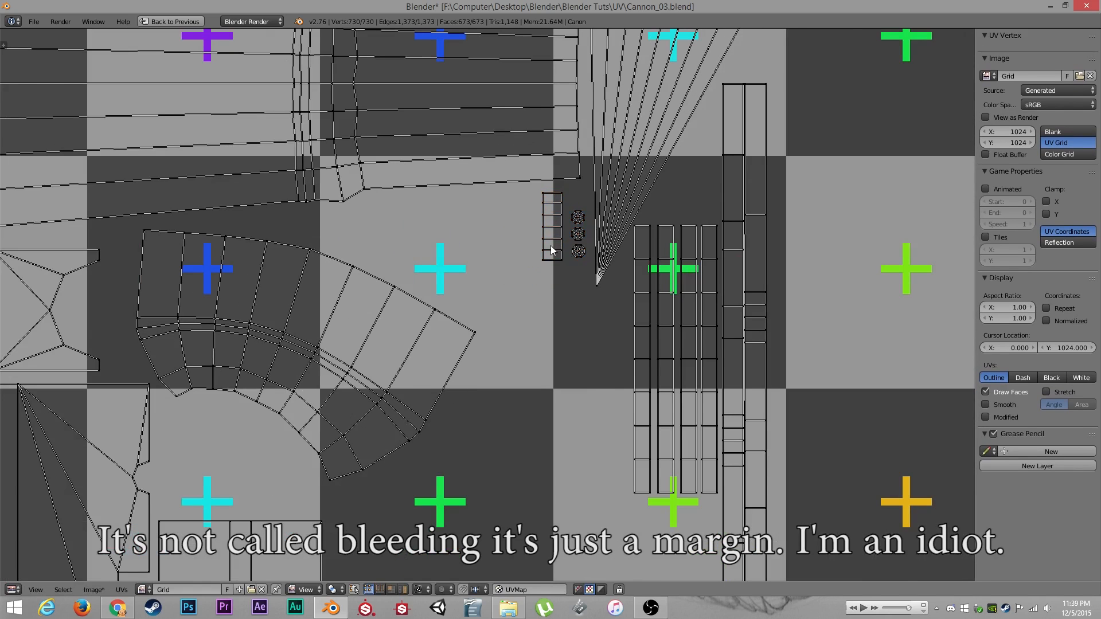
# Select the large octagonal islands among the leftover islands outside the texture and bring them onto the texture near the layout
pyautogui.scroll(-5, 587, 232)
pyautogui.scroll(2, 397, 241)
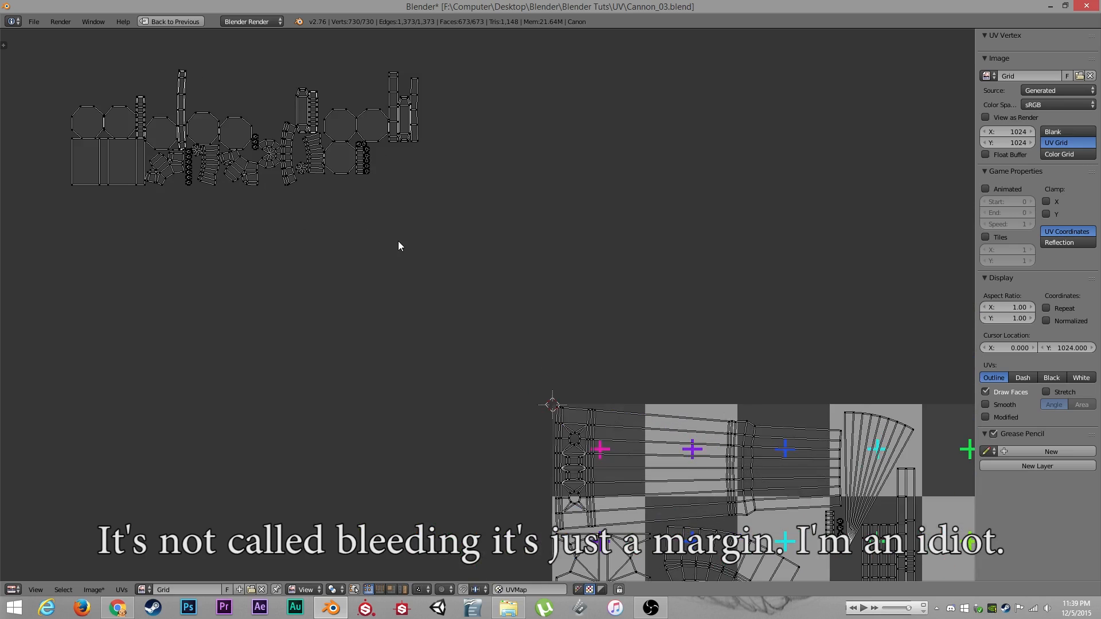
pyautogui.scroll(-4, 398, 240)
pyautogui.moveTo(445, 299); pyautogui.dragTo(394, 234, button='middle')
pyautogui.scroll(2, 401, 266)
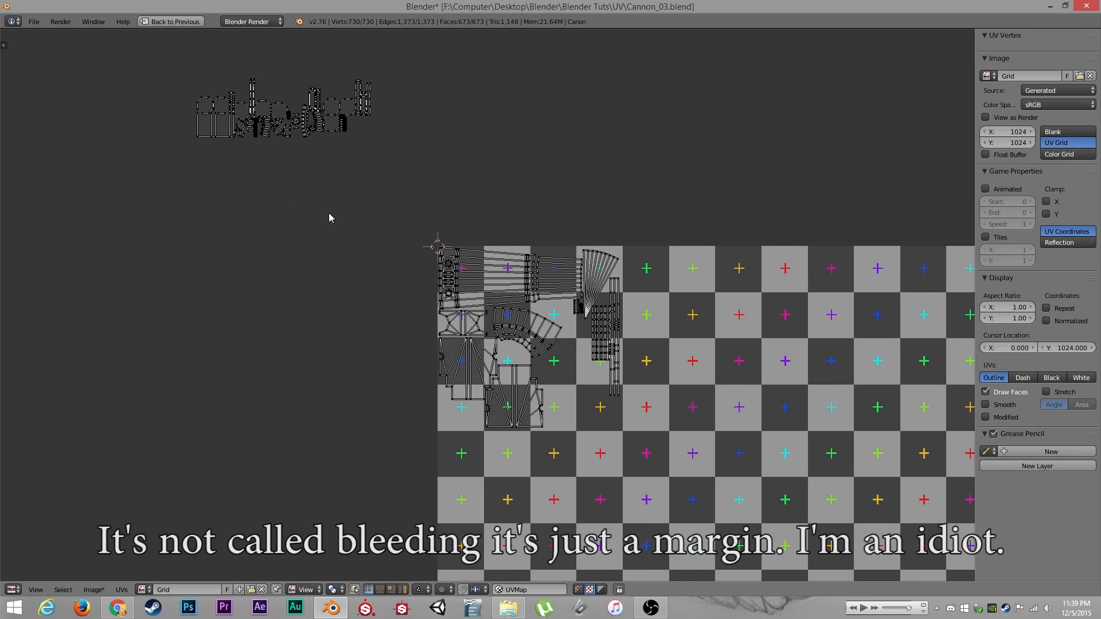
pyautogui.moveTo(329, 218); pyautogui.dragTo(434, 287, button='middle')
pyautogui.scroll(2, 381, 233)
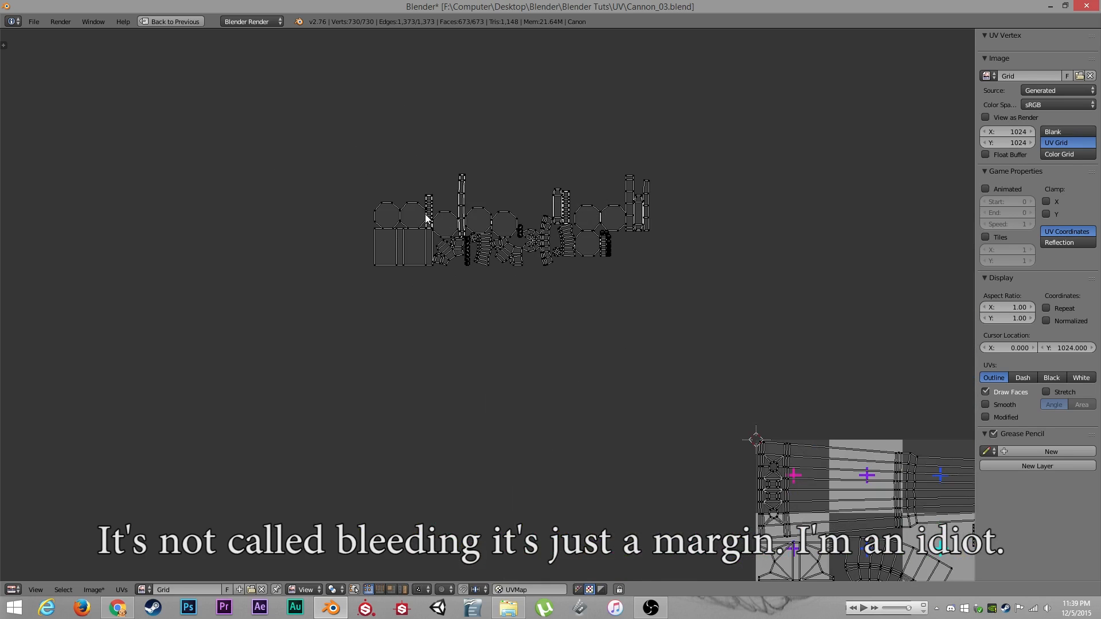
pyautogui.rightClick(411, 212)
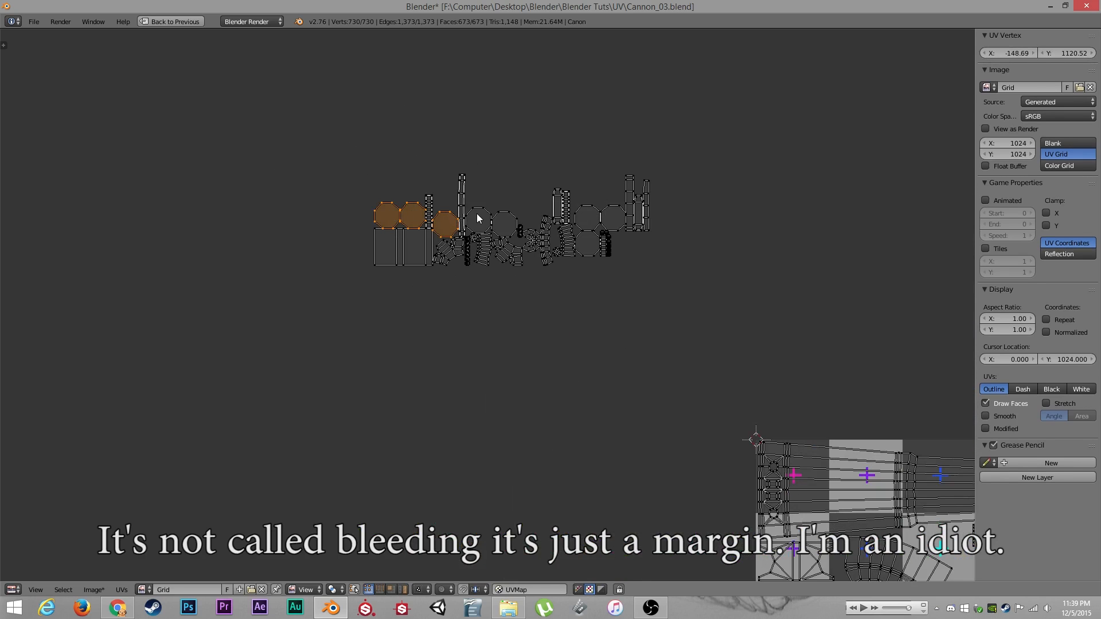
pyautogui.keyDown('shift'); pyautogui.rightClick(504, 224); pyautogui.keyUp('shift')
pyautogui.keyDown('shift'); pyautogui.rightClick(587, 219); pyautogui.keyUp('shift')
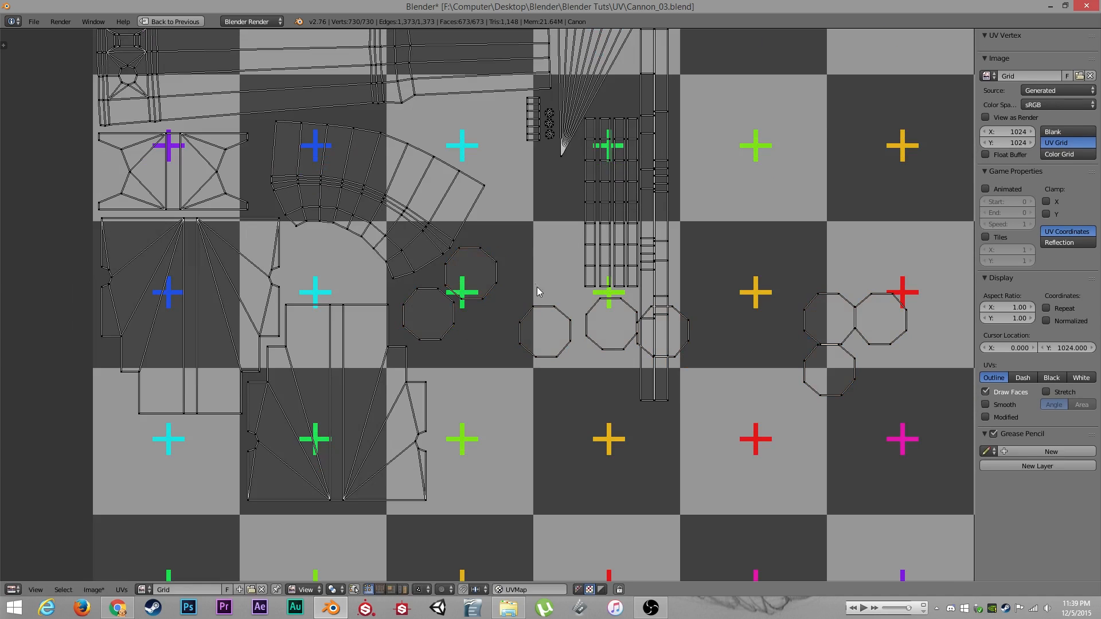
# Move the octagonal island lying below the segmented strips up near the small ladder-like strip
pyautogui.rightClick(504, 226)
pyautogui.press('Home')
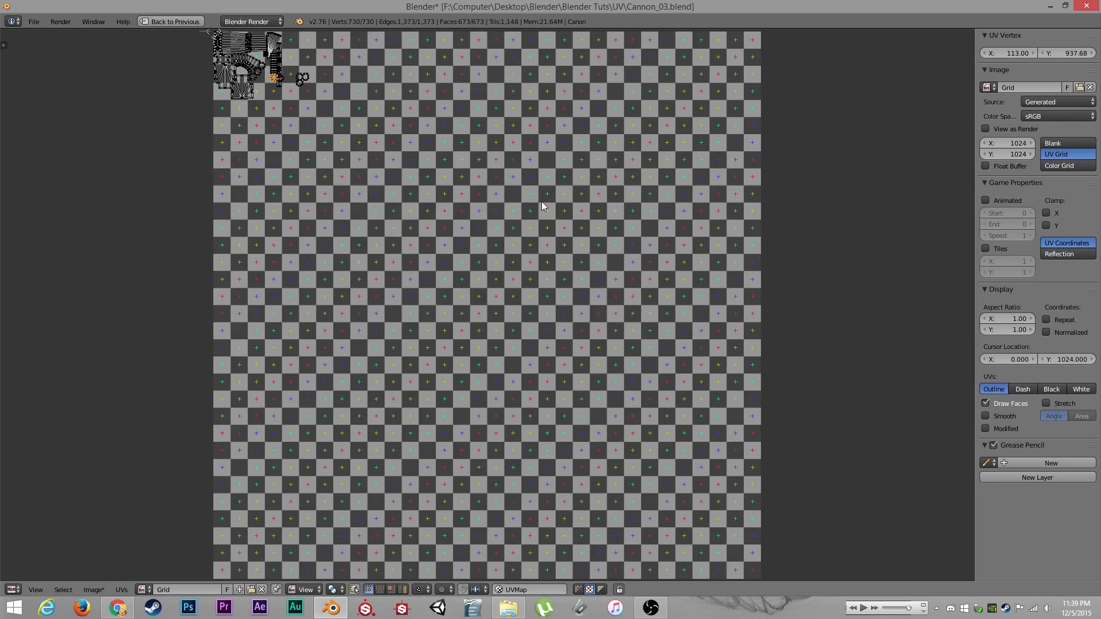
pyautogui.press('KP_Decimal')
pyautogui.moveTo(481, 305); pyautogui.dragTo(535, 346, button='middle')
pyautogui.press('g')
pyautogui.click(473, 226)
# Place another octagonal island in the gap between the curved island and the small ladder-like strip
pyautogui.press('a')
pyautogui.press('l')
pyautogui.press('g')
pyautogui.click(370, 127)
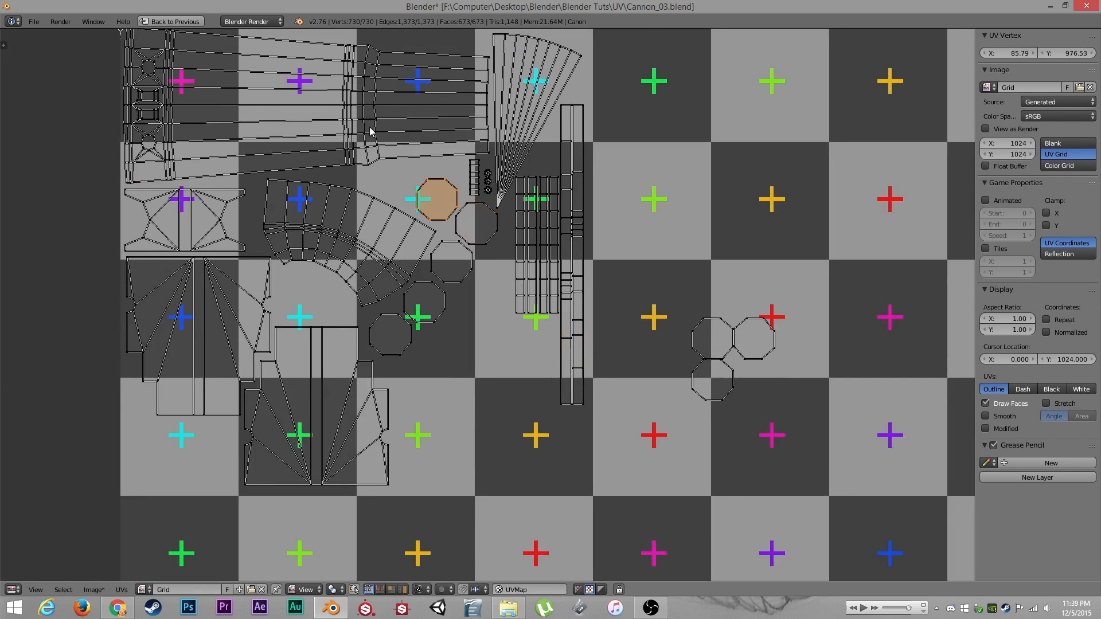
pyautogui.press('g')
pyautogui.click(392, 198)
pyautogui.press('a')
# Nudge the two uppermost octagonal islands into a tighter fit between the curved island and the small strip
pyautogui.moveTo(437, 221); pyautogui.dragTo(486, 260, button='middle')
pyautogui.scroll(2, 487, 260)
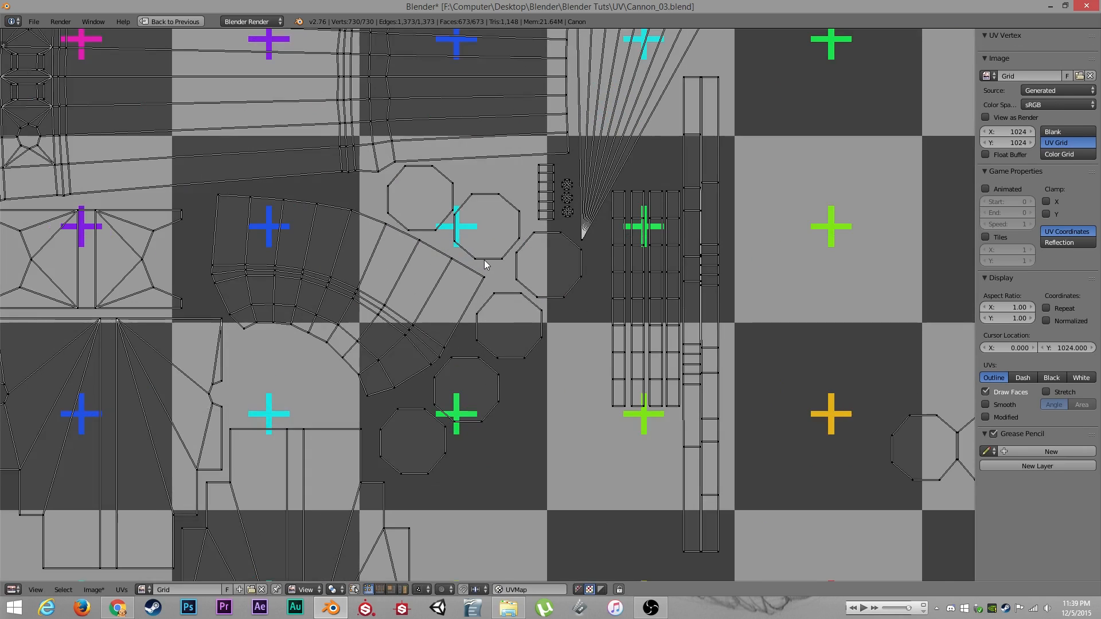
pyautogui.press('l')
pyautogui.press('l')
pyautogui.press('g')
pyautogui.click(460, 219)
pyautogui.press('a')
# Move the outlying octagonal islands into the space between the other octagons and the segmented strips
pyautogui.moveTo(908, 475); pyautogui.dragTo(675, 397, button='middle')
pyautogui.press('l')
pyautogui.press('g')
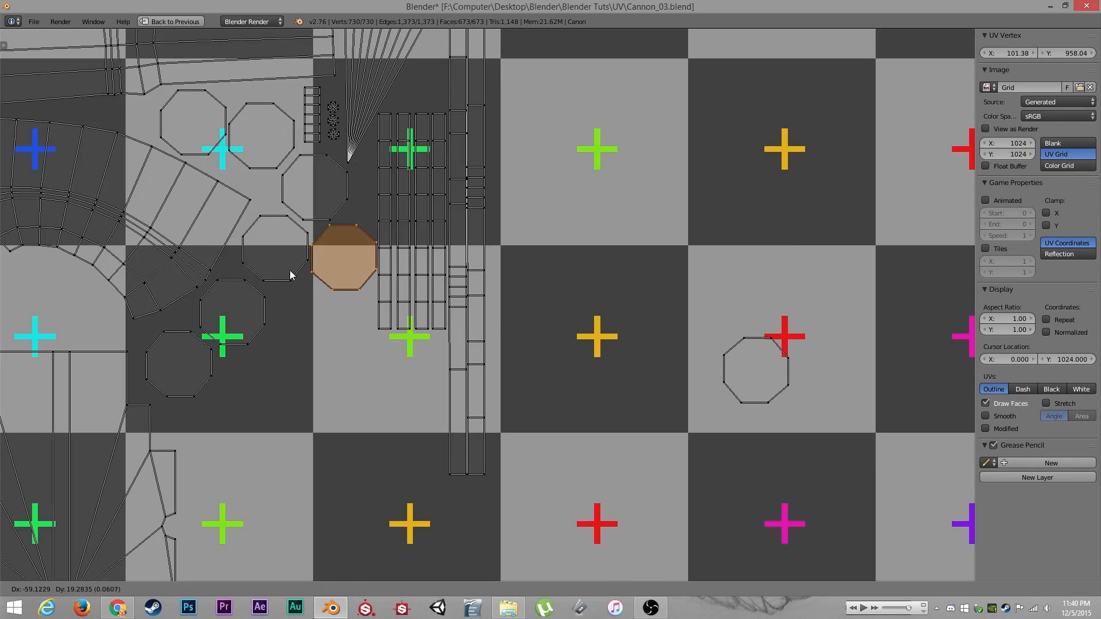
pyautogui.click(290, 279)
pyautogui.press('a')
pyautogui.press('l')
pyautogui.press('l')
pyautogui.press('g')
pyautogui.click(337, 357)
pyautogui.press('a')
# Move the rectangular panel islands from outside the texture to the free area below the stepped side panel
pyautogui.scroll(-5, 196, 252)
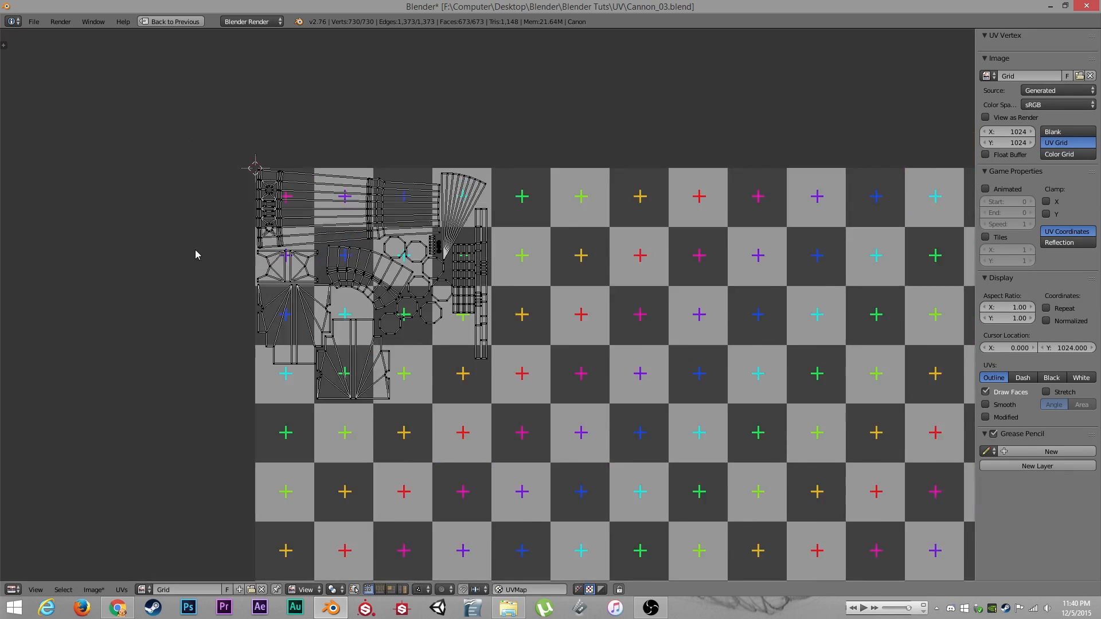
pyautogui.moveTo(197, 253); pyautogui.dragTo(756, 575, button='middle')
pyautogui.press('l')
pyautogui.moveTo(531, 339); pyautogui.dragTo(222, 34, button='middle')
pyautogui.press('a')
# Box-select all remaining islands outside the texture and move them onto the texture below the layout
pyautogui.moveTo(379, 162); pyautogui.dragTo(411, 270, button='middle')
pyautogui.press('b')
pyautogui.moveTo(49, 59); pyautogui.dragTo(660, 350)
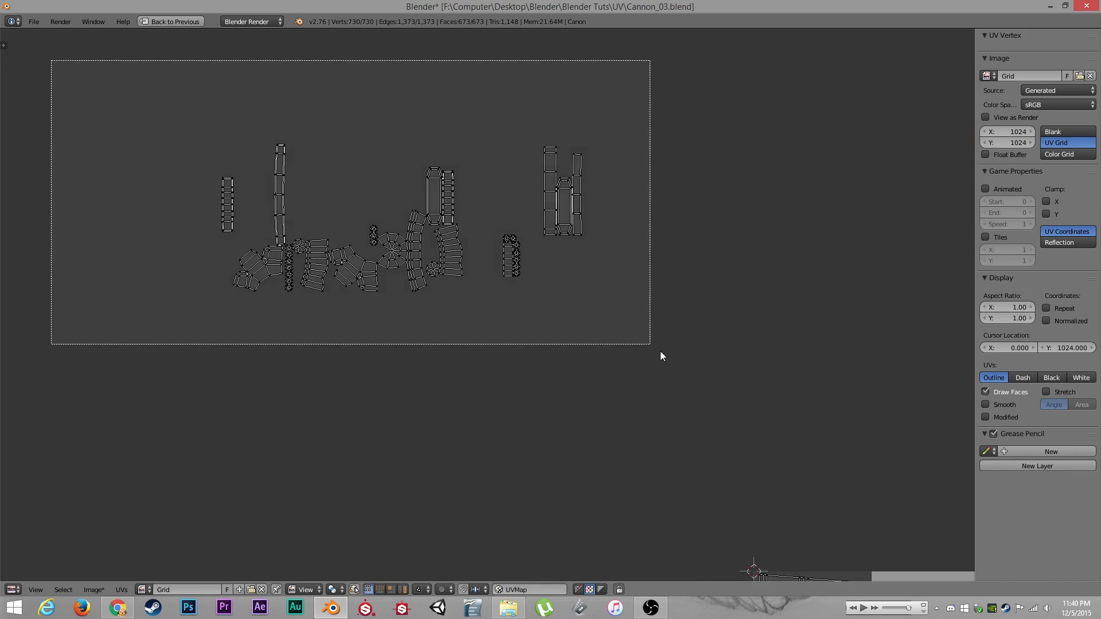
pyautogui.press('g')
pyautogui.click(622, 379)
pyautogui.press('a')
# Move the long, slightly bent segmented strip upright against the outer edge of the lower side panel
pyautogui.scroll(4, 482, 309)
pyautogui.scroll(-3, 481, 308)
pyautogui.press('l')
pyautogui.press('g')
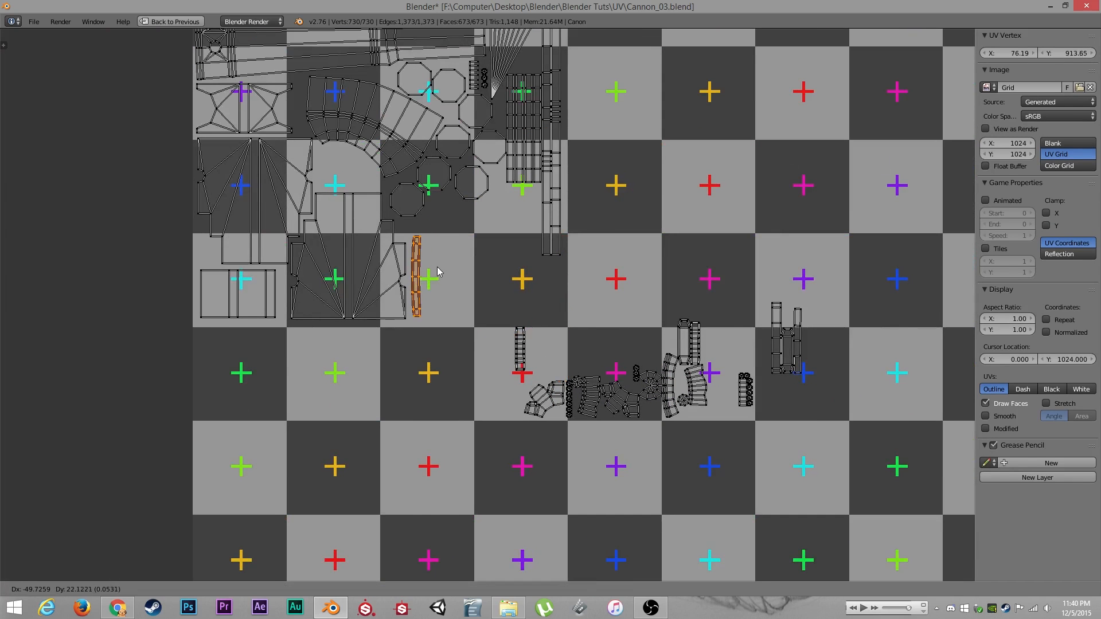
pyautogui.click(439, 276)
pyautogui.press('a')
# Rotate the upright ladder-like strip by 90 degrees and place it in the hollow under the curved island
pyautogui.press('l')
pyautogui.press('g')
pyautogui.click(534, 219)
pyautogui.moveTo(570, 151); pyautogui.dragTo(578, 208, button='middle')
pyautogui.press('r')
pyautogui.press('9')
pyautogui.press('0')
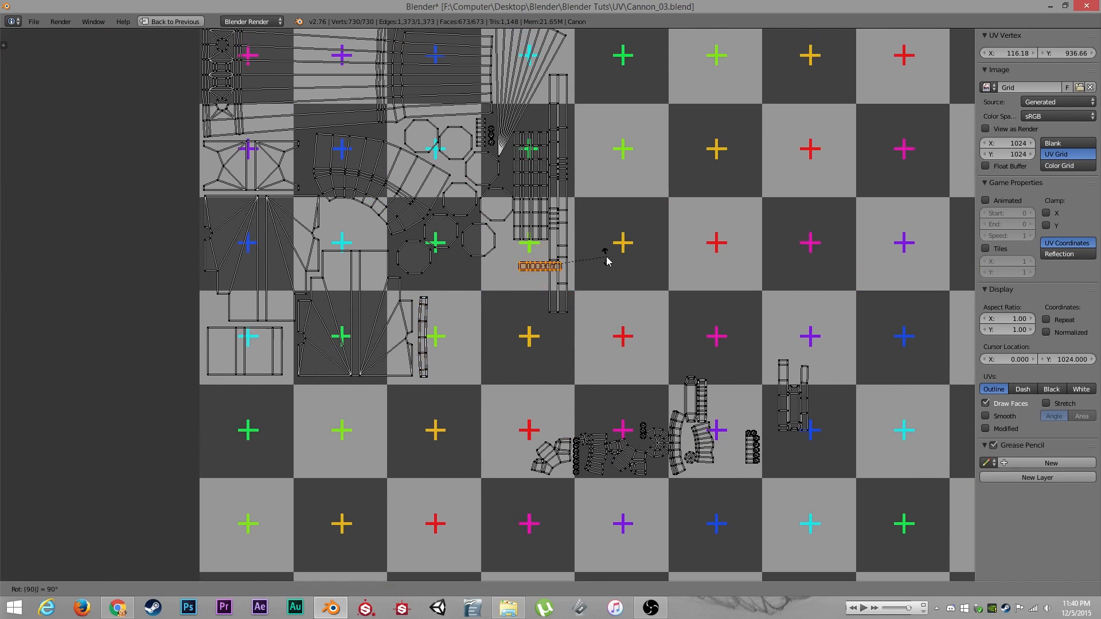
pyautogui.click(481, 280)
pyautogui.press('a')
# Rotate the long island with tapered ends by 90 degrees and park it in the empty area above the leftover islands
pyautogui.press('l')
pyautogui.press('r')
pyautogui.press('9')
pyautogui.press('0')
pyautogui.press('Return')
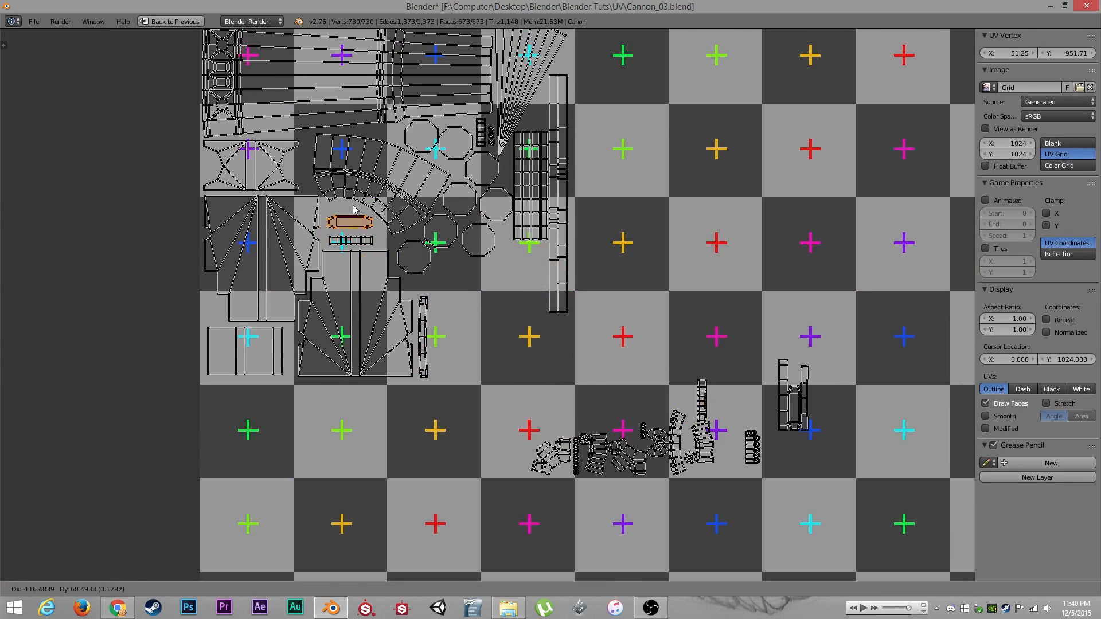
pyautogui.click(633, 400)
pyautogui.press('a')
# Rotate the second ladder-like strip by 90 degrees and place it above the first one inside the hollow
pyautogui.press('l')
pyautogui.press('t')
pyautogui.press('r')
pyautogui.press('9')
pyautogui.press('0')
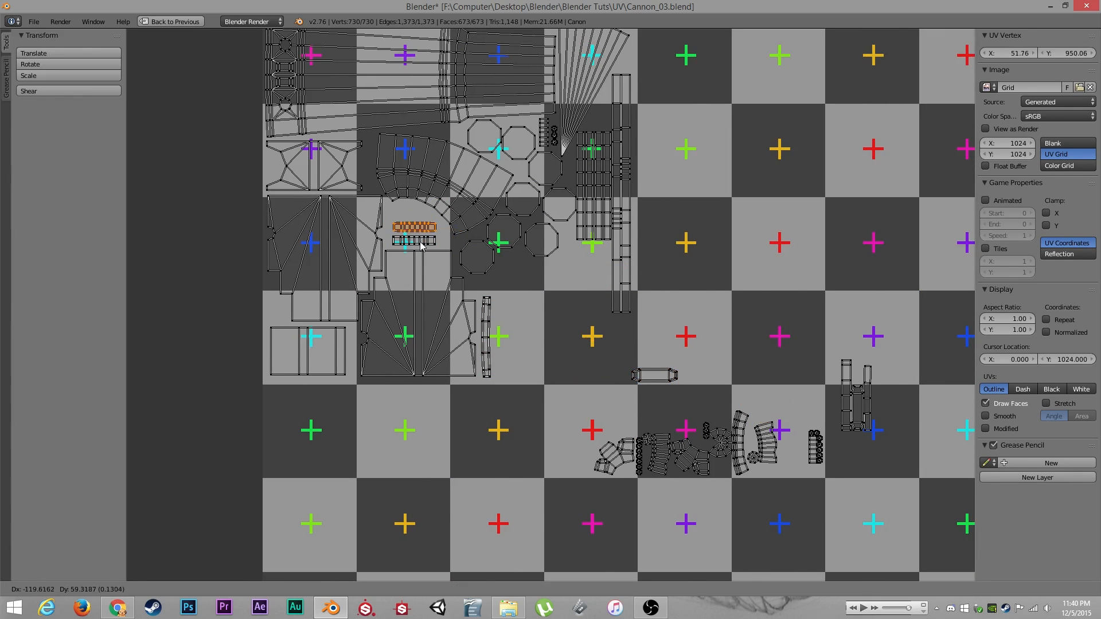
pyautogui.click(420, 242)
# Nudge both ladder-like strips together, then one of them alone, to fit the hollow with a small margin between them
pyautogui.scroll(5, 407, 239)
pyautogui.hotkey('shift', 'l')
pyautogui.press('g')
pyautogui.click(473, 252)
pyautogui.press('a')
pyautogui.press('l')
pyautogui.press('g')
pyautogui.click(467, 235)
pyautogui.press('a')
pyautogui.scroll(-4, 467, 236)
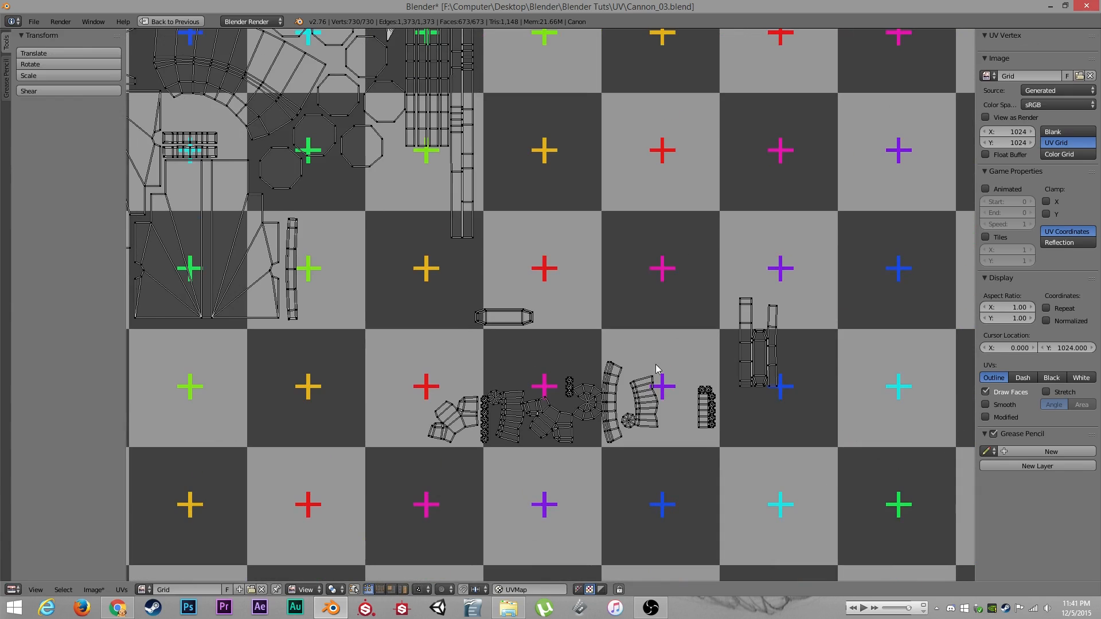
# Rotate the other tapered-end island by 90 degrees and move both tapered islands below the spaced segmented strips
pyautogui.press('l')
pyautogui.press('t')
pyautogui.press('r')
pyautogui.press('9')
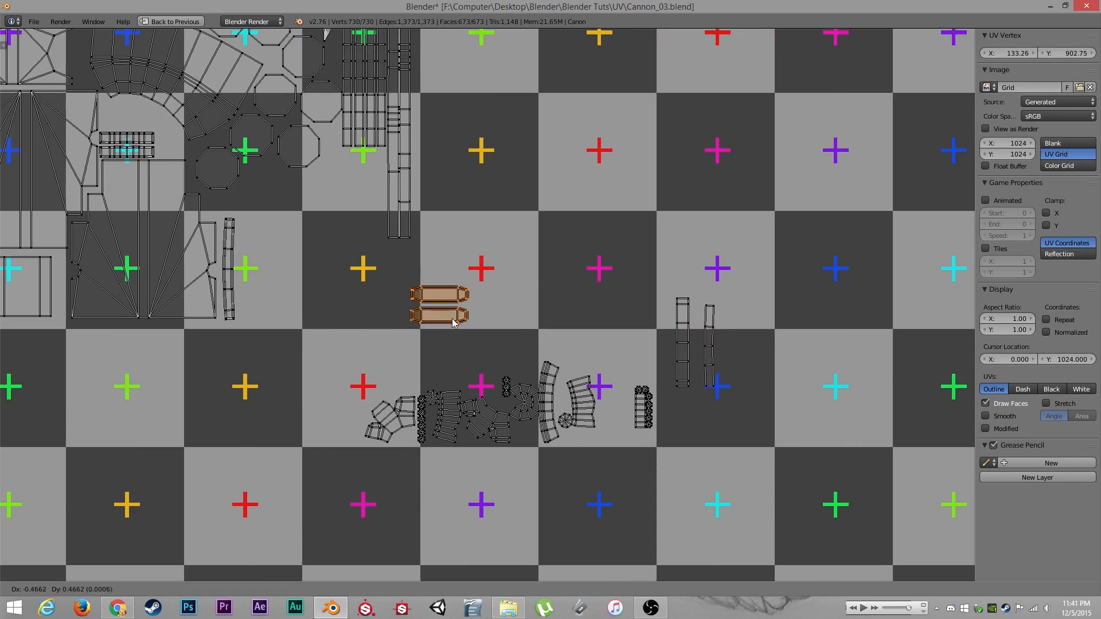
pyautogui.click(368, 192)
pyautogui.press('a')
# Move the long curved segmented strip and the small radial island below the octagons, rotating them to follow the gap
pyautogui.press('l')
pyautogui.press('g')
pyautogui.press('r')
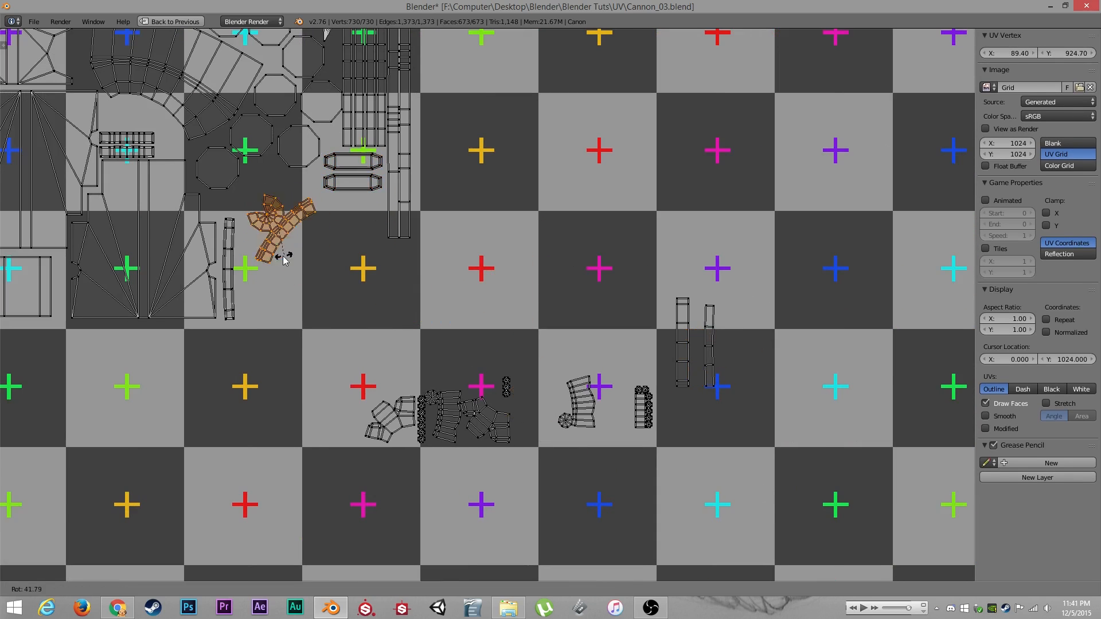
pyautogui.click(264, 217)
pyautogui.press('a')
# Select the two clusters of short curved pieces and move them up below the rotated curved strip
pyautogui.moveTo(276, 224); pyautogui.dragTo(320, 253, button='middle')
pyautogui.press('l')
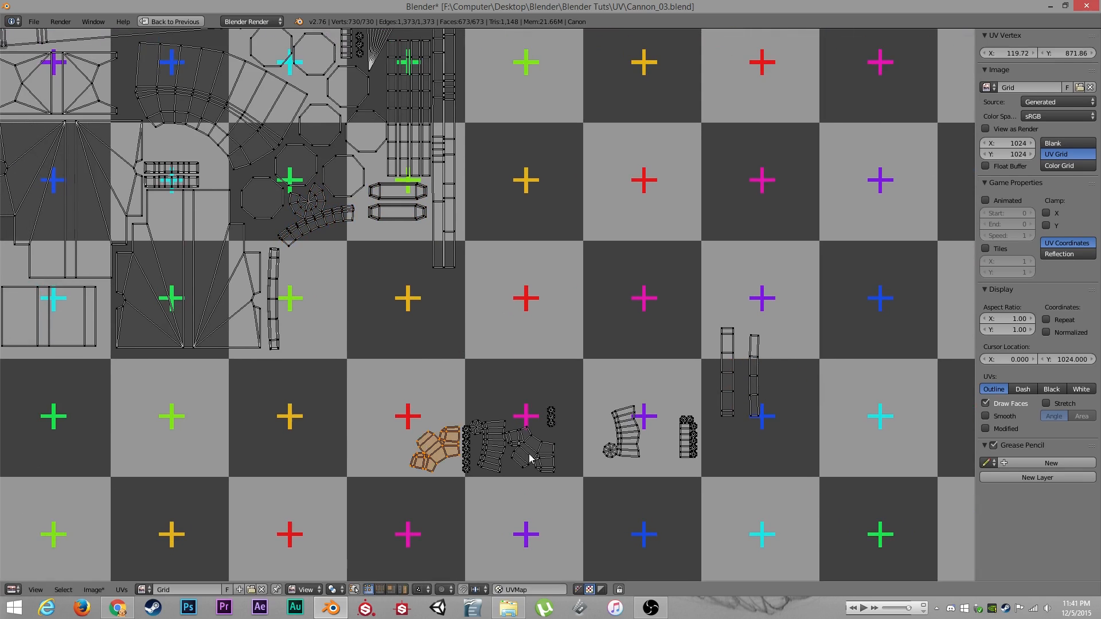
pyautogui.hotkey('shift', 'l')
pyautogui.press('g')
pyautogui.click(410, 322)
pyautogui.moveTo(411, 321); pyautogui.dragTo(571, 423, button='middle')
pyautogui.press('g')
pyautogui.click(530, 344)
# Select the second cluster of curved pieces alone, then move and rotate it to fit beneath the tapered islands
pyautogui.press('b')
pyautogui.moveTo(412, 315); pyautogui.dragTo(519, 435, button='middle')
pyautogui.press('g')
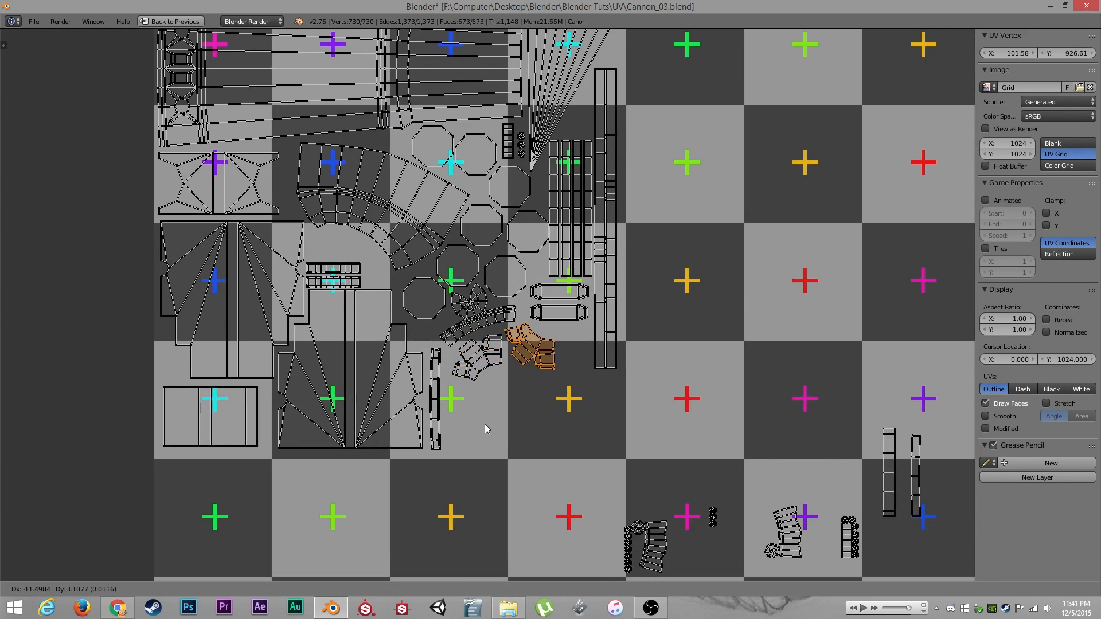
pyautogui.click(484, 425)
pyautogui.press('r')
pyautogui.press('a')
# Select the two curved segmented islands with small discs and move them up onto the empty area beside the layout
pyautogui.moveTo(739, 550); pyautogui.dragTo(639, 481, button='middle')
pyautogui.press('l')
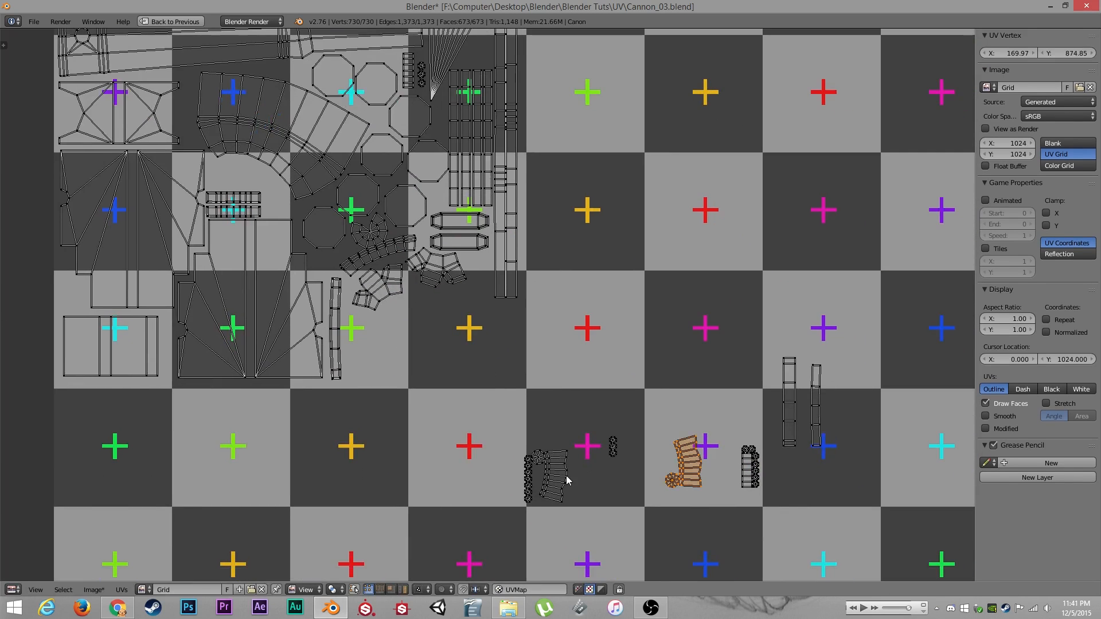
pyautogui.hotkey('shift', 'l')
pyautogui.press('g')
pyautogui.click(688, 153)
pyautogui.press('a')
# Select the three small octagonal caps near the fan's tip and move them down to the leftover cap chains
pyautogui.moveTo(686, 154); pyautogui.dragTo(743, 259, button='middle')
pyautogui.press('l')
pyautogui.hotkey('shift', 'l')
pyautogui.hotkey('shift', 'l')
pyautogui.press('g')
pyautogui.click(549, 559)
pyautogui.press('a')
# Rotate the small ladder-like strip twice by 90 degrees and place it between the fan and the long strips
pyautogui.moveTo(472, 191); pyautogui.dragTo(481, 237, button='middle')
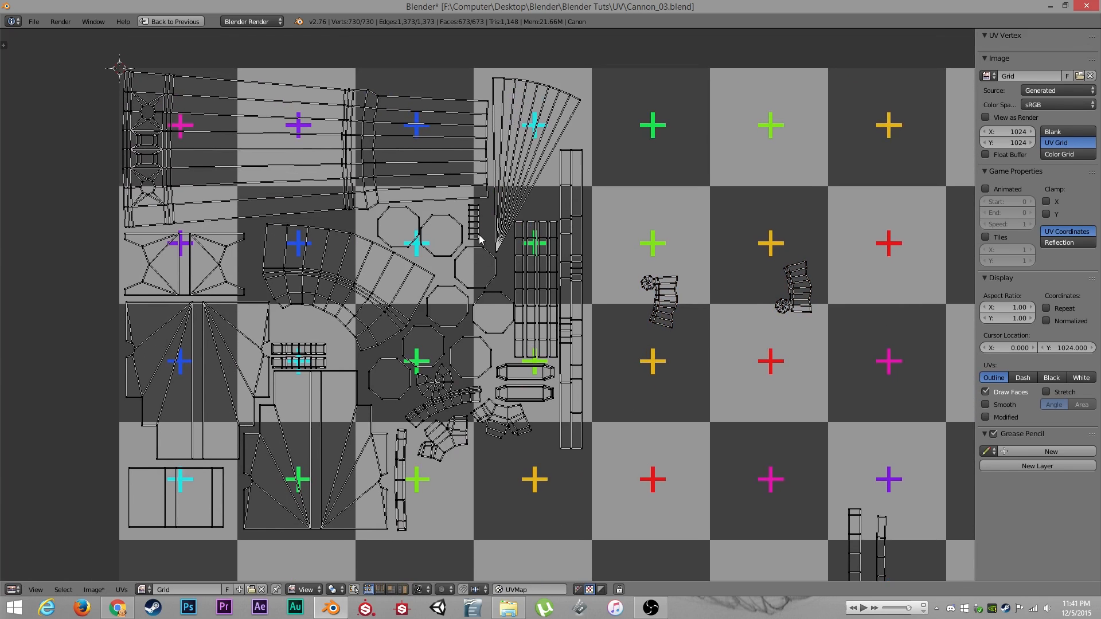
pyautogui.write('lr90')
pyautogui.press('Return')
pyautogui.write('gr')
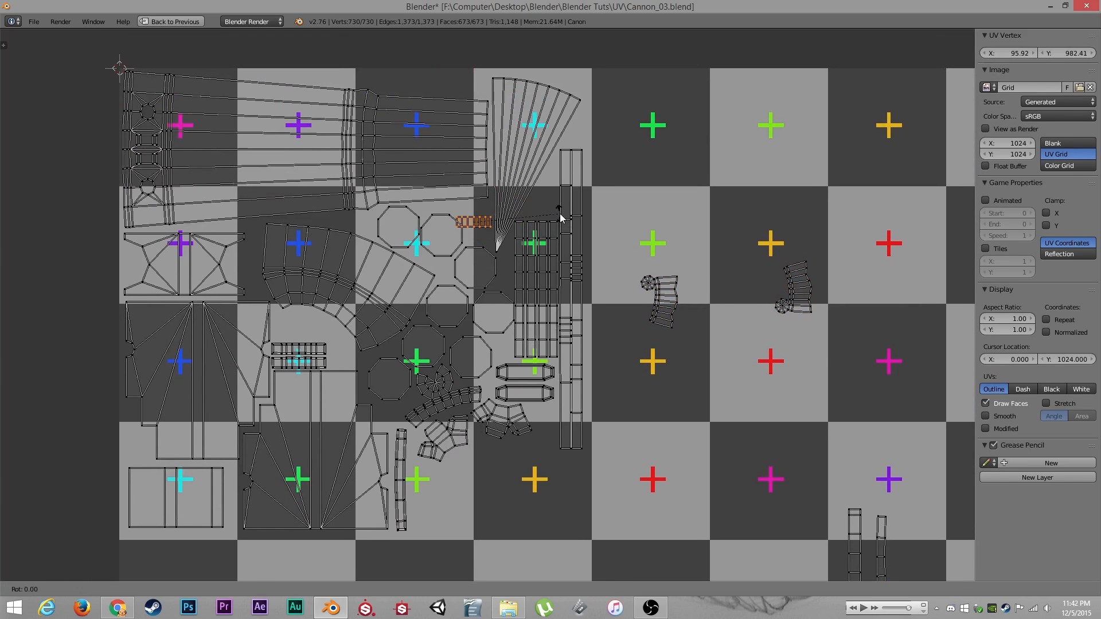
pyautogui.write('90')
pyautogui.press('Return')
pyautogui.press('g')
pyautogui.click(569, 194)
pyautogui.press('a')
# Rotate one long narrow strip by 90 degrees and place it above the narrow end of the barrel island
pyautogui.moveTo(669, 360); pyautogui.dragTo(569, 269, button='middle')
pyautogui.press('l')
pyautogui.press('r')
pyautogui.press('9')
pyautogui.press('0')
pyautogui.press('Return')
pyautogui.scroll(-2, 751, 474)
pyautogui.press('g')
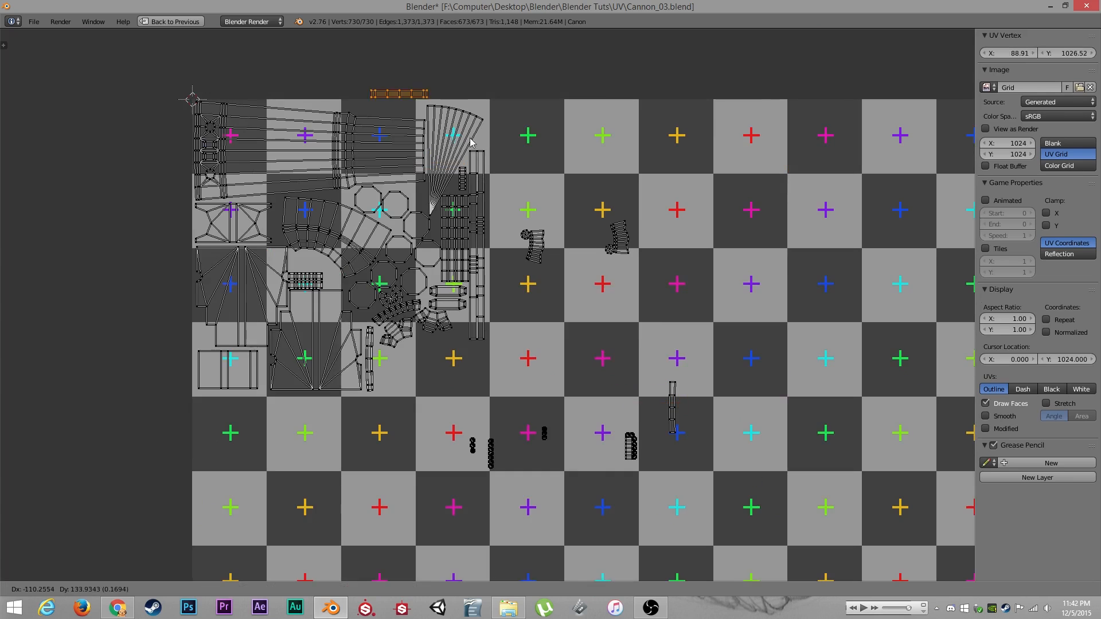
pyautogui.click(480, 166)
# Rotate the other narrow strip by 90 degrees and fit it beneath the small curved clusters
pyautogui.press('a')
pyautogui.press('l')
pyautogui.press('r')
pyautogui.press('9')
pyautogui.press('0')
pyautogui.press('Return')
pyautogui.press('g')
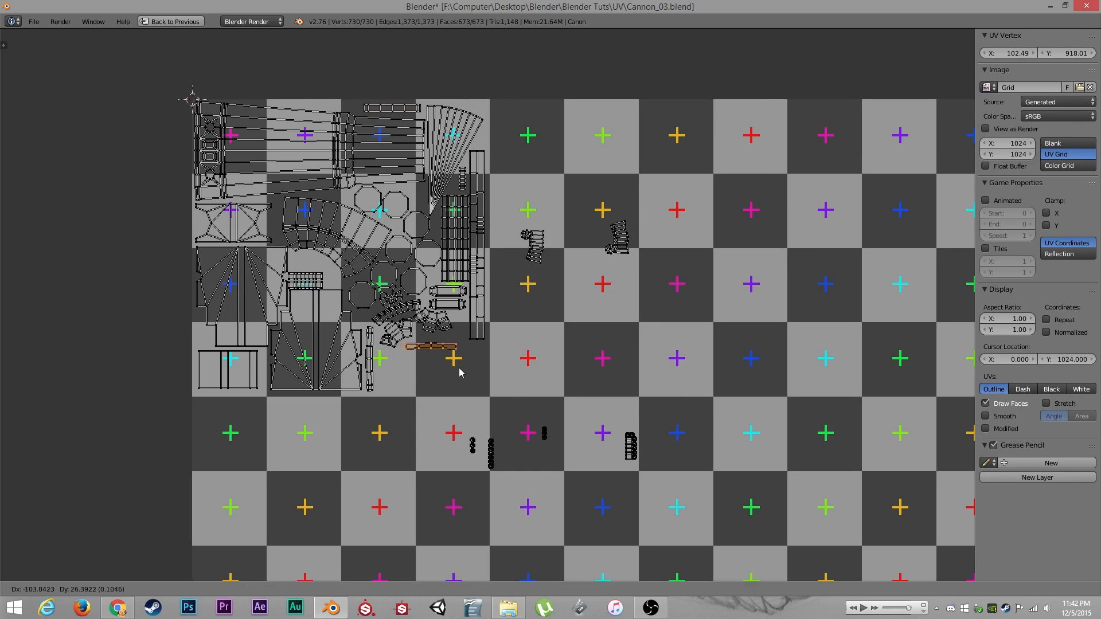
pyautogui.click(459, 368)
pyautogui.moveTo(459, 368); pyautogui.dragTo(497, 355, button='middle')
pyautogui.scroll(3, 496, 356)
pyautogui.press('g')
pyautogui.click(512, 348)
pyautogui.press('a')
# Move the small ladder-like strip to the gap between the fan's tip and the octagonal caps
pyautogui.scroll(-2, 551, 372)
pyautogui.press('l')
pyautogui.press('g')
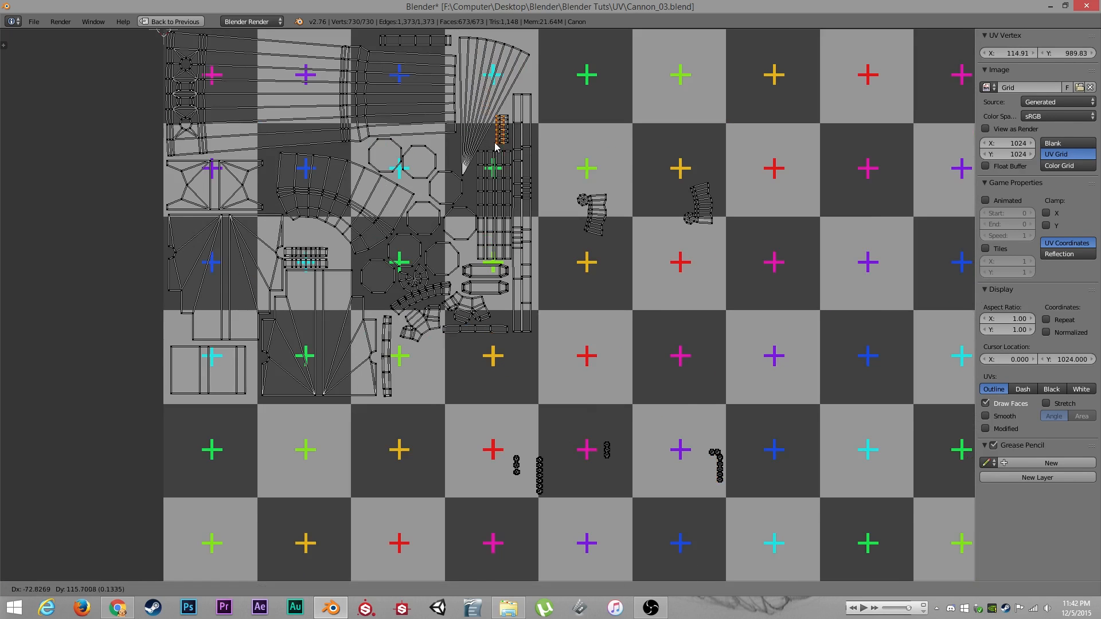
pyautogui.click(491, 149)
pyautogui.scroll(1, 491, 149)
pyautogui.moveTo(493, 147); pyautogui.dragTo(527, 279, button='middle')
pyautogui.press('l')
pyautogui.press('g')
pyautogui.click(469, 312)
pyautogui.press('a')
# Move the two curved islands with small discs into the gap beside the upright strip and rotate them to fit
pyautogui.moveTo(466, 312); pyautogui.dragTo(430, 112, button='middle')
pyautogui.press('l')
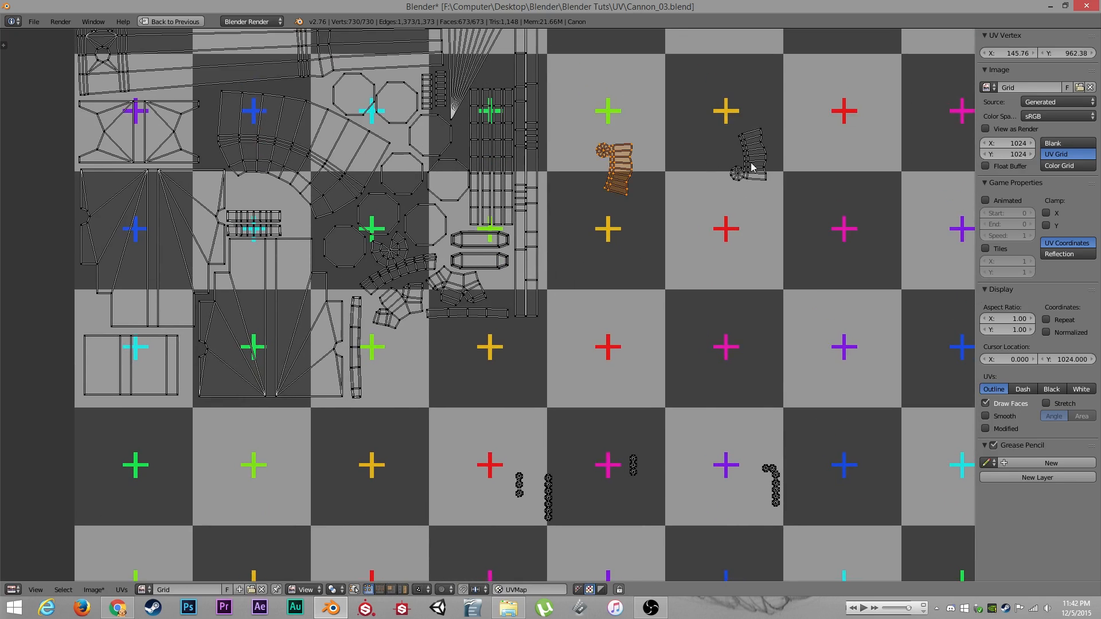
pyautogui.press('l')
pyautogui.press('g')
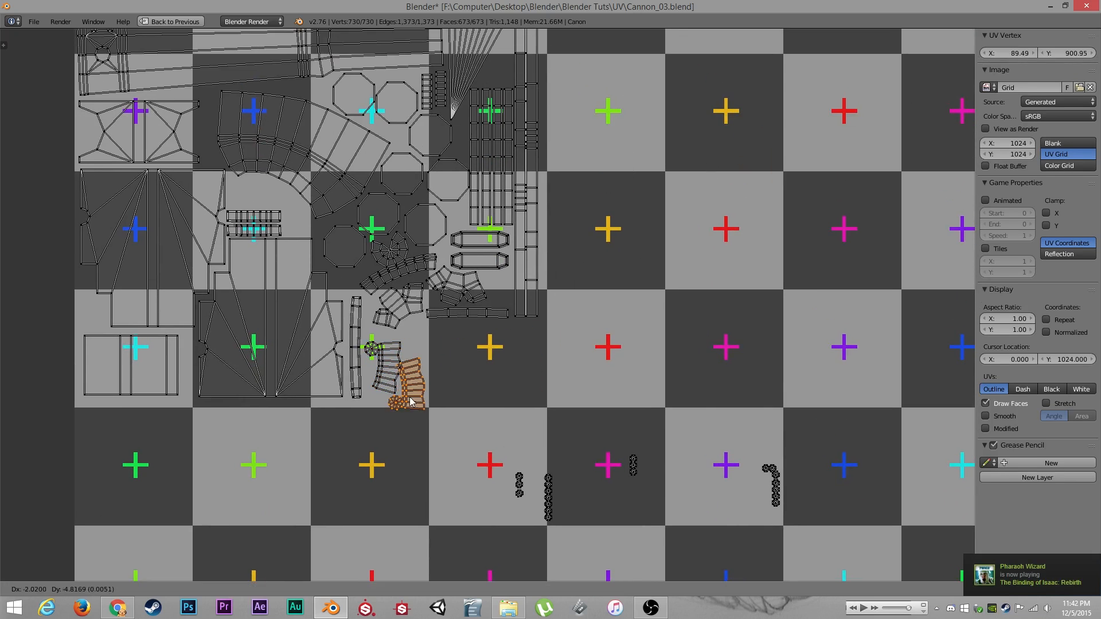
pyautogui.click(411, 401)
pyautogui.press('r')
pyautogui.click(418, 410)
pyautogui.press('l')
pyautogui.press('g')
pyautogui.click(434, 378)
pyautogui.press('r')
pyautogui.click(482, 375)
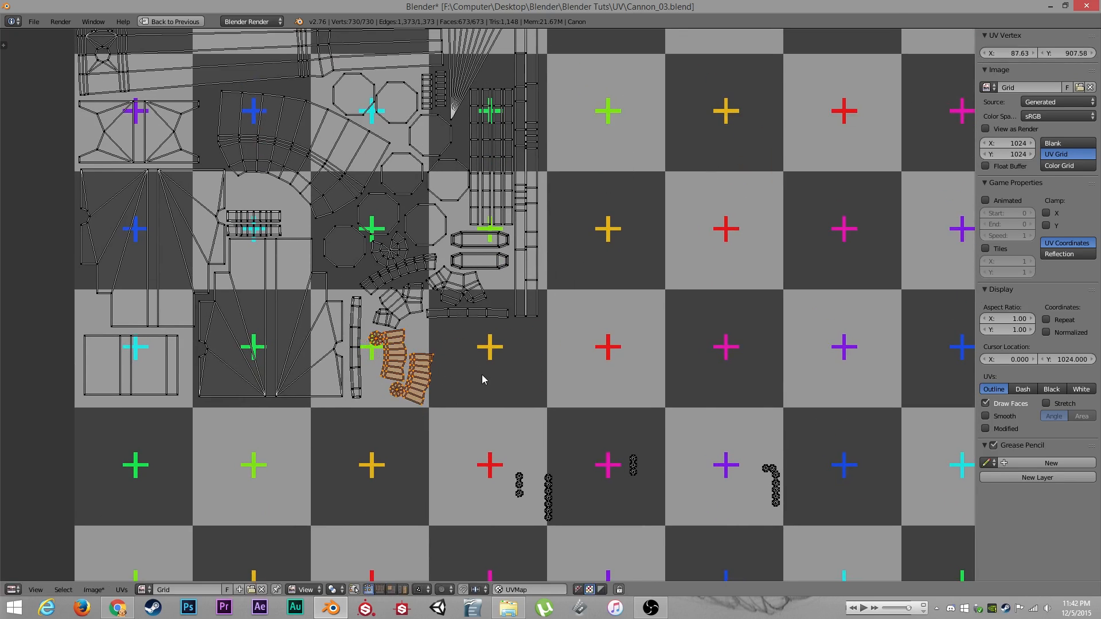
# Box-select the small column of three octagonal caps and move it beside the other three-cap column
pyautogui.press('a')
pyautogui.scroll(1, 518, 495)
pyautogui.moveTo(519, 495); pyautogui.dragTo(476, 375, button='middle')
pyautogui.press('b')
pyautogui.moveTo(461, 341); pyautogui.dragTo(491, 384)
pyautogui.moveTo(510, 383); pyautogui.dragTo(490, 368, button='middle')
pyautogui.press('g')
pyautogui.click(626, 341)
pyautogui.press('a')
# Select three caps from the seven-cap chain and place them beside the two collected columns
pyautogui.scroll(4, 594, 337)
pyautogui.moveTo(593, 337); pyautogui.dragTo(551, 303, button='middle')
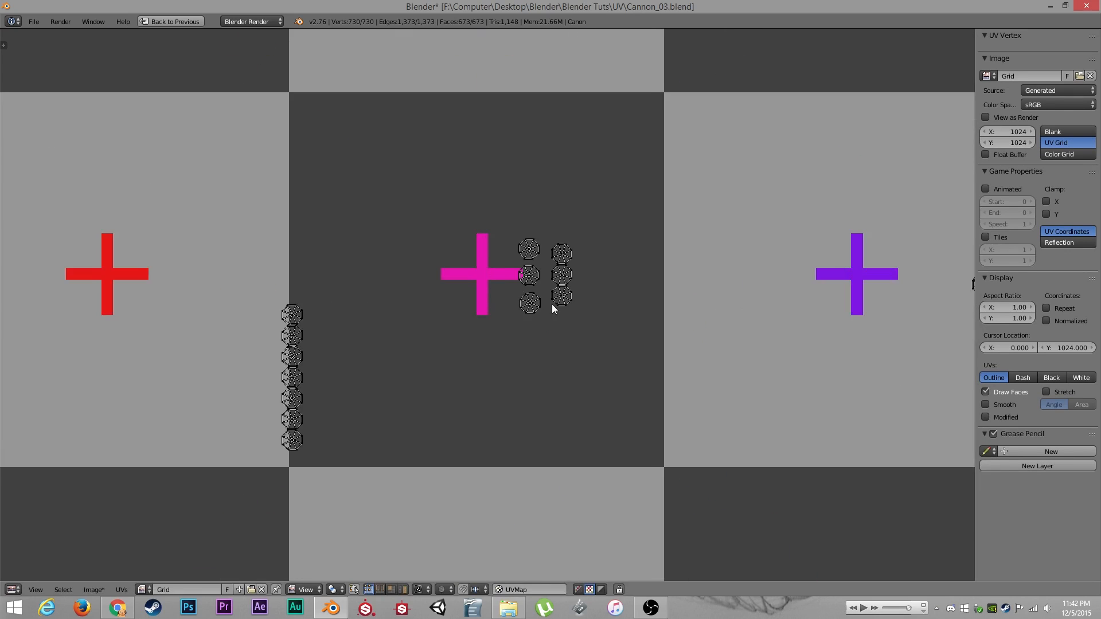
pyautogui.hotkey('shift', 'l')
pyautogui.hotkey('shift', 'l')
pyautogui.hotkey('shift', 'l')
pyautogui.press('g')
pyautogui.click(501, 290)
# Bring the three uppermost caps and the four-cap chain from the far group over beside the collected columns
pyautogui.scroll(-2, 501, 290)
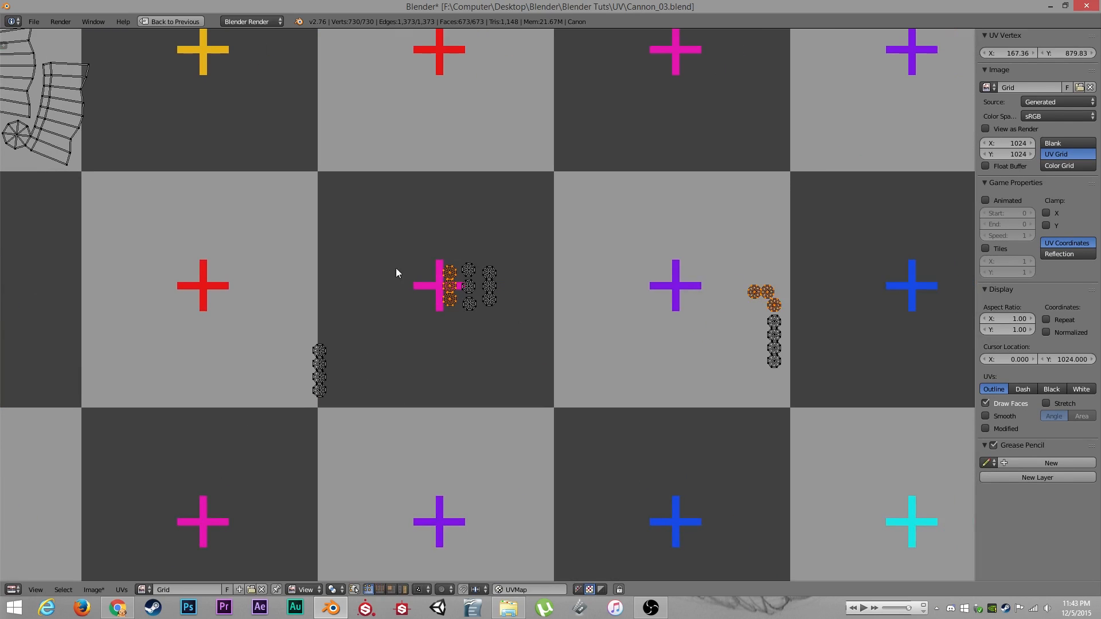
pyautogui.press('a')
pyautogui.press('b')
pyautogui.moveTo(752, 301); pyautogui.dragTo(800, 395)
pyautogui.press('g')
pyautogui.click(595, 370)
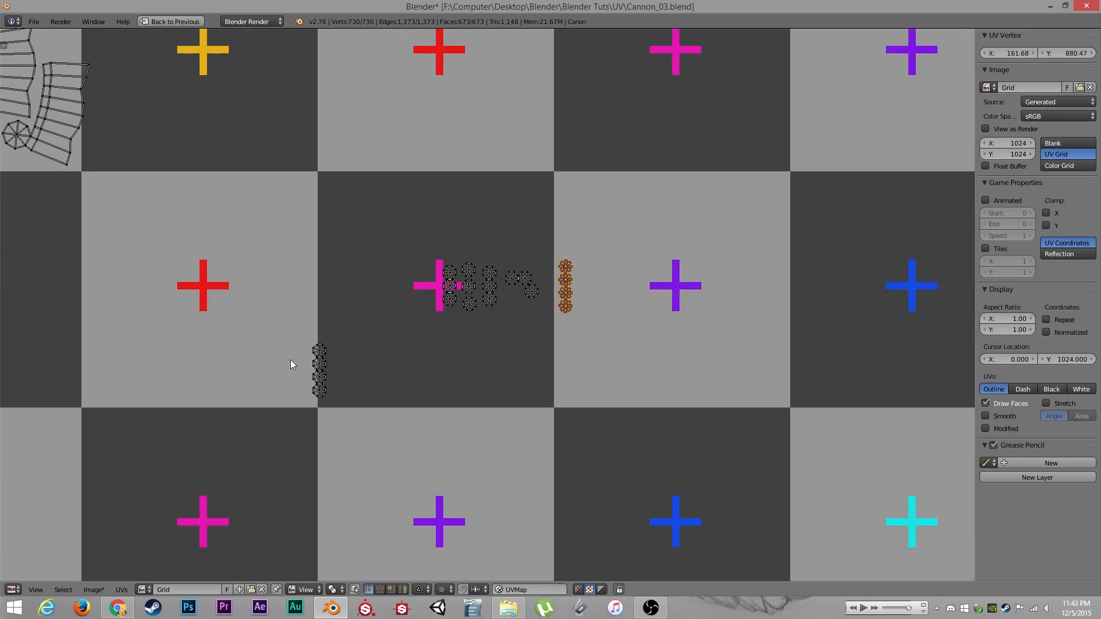
# Line up a three-cap column against the four-cap column and complete it with a fourth cap
pyautogui.press('b')
pyautogui.scroll(5, 442, 383)
pyautogui.press('a')
pyautogui.press('b')
pyautogui.moveTo(349, 172); pyautogui.dragTo(379, 287)
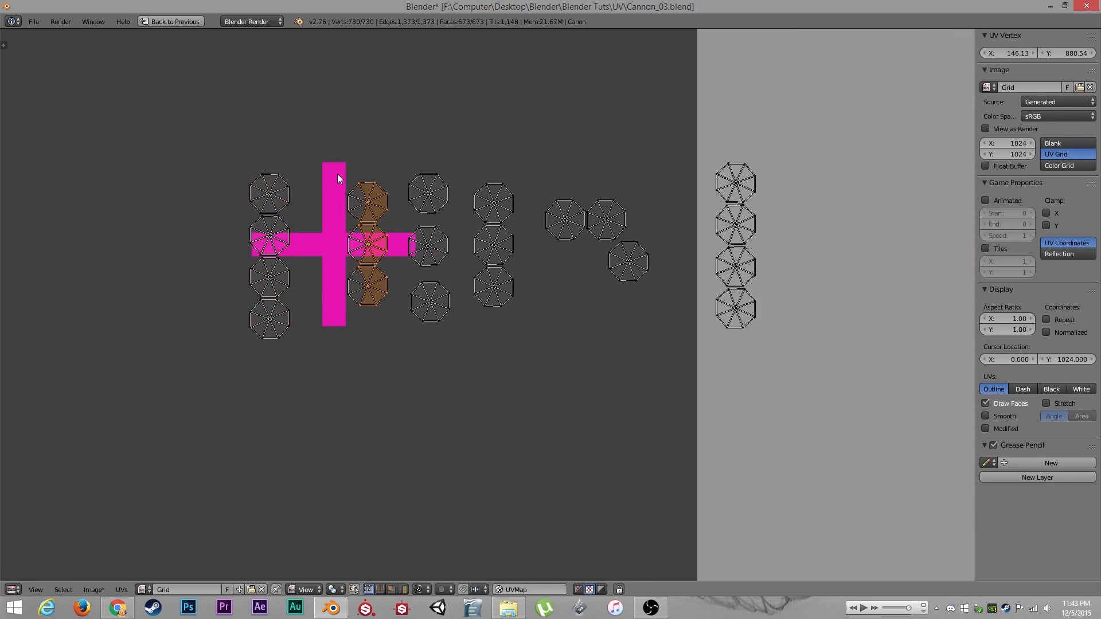
pyautogui.press('g')
pyautogui.click(285, 164)
pyautogui.press('a')
pyautogui.press('l')
pyautogui.press('g')
pyautogui.click(310, 319)
# Stack four octagonal caps into a third column and move it tightly beside the second column
pyautogui.press('a')
pyautogui.press('b')
pyautogui.moveTo(393, 181); pyautogui.dragTo(428, 279)
pyautogui.press('g')
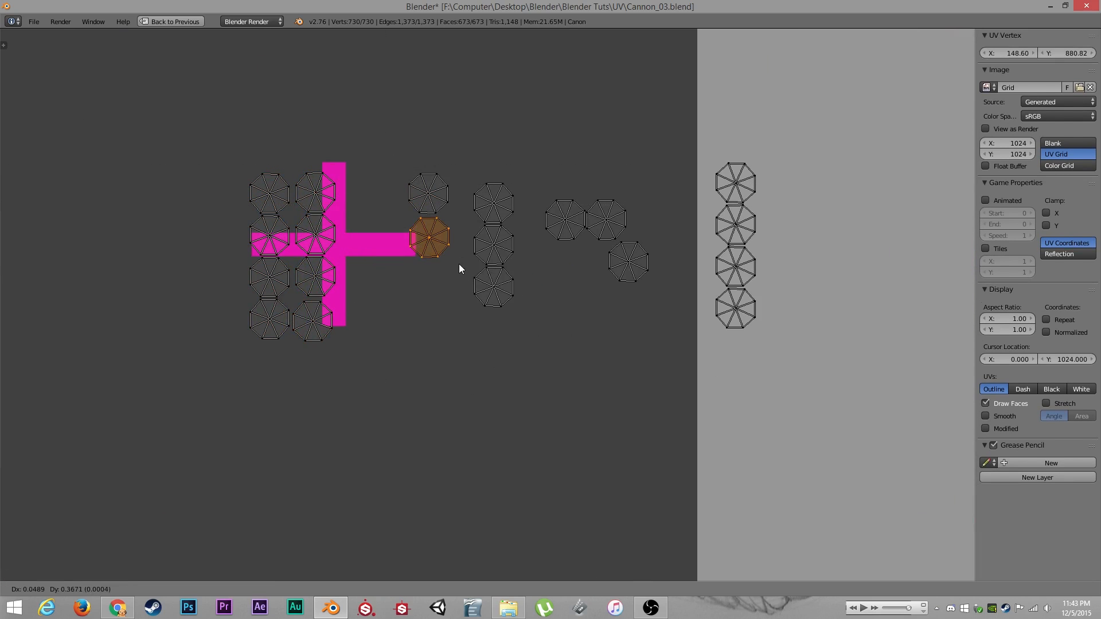
pyautogui.press('l')
pyautogui.press('g')
pyautogui.click(446, 309)
pyautogui.press('b')
pyautogui.moveTo(384, 148); pyautogui.dragTo(459, 370)
pyautogui.press('g')
pyautogui.click(391, 377)
# Box-select the outlying four-cap chain and move it in as the fourth column of the cap grid
pyautogui.press('a')
pyautogui.press('b')
pyautogui.moveTo(665, 128); pyautogui.dragTo(779, 444)
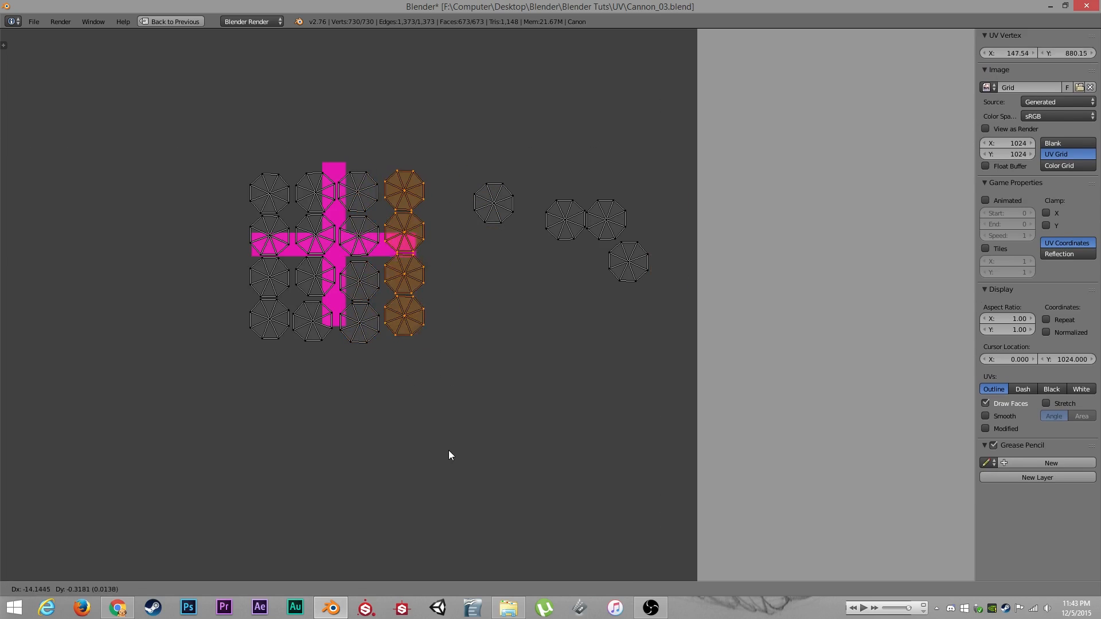
# Start a fifth column of the cap grid by placing two loose caps one below the other
pyautogui.press('l')
pyautogui.press('g')
pyautogui.click(477, 210)
pyautogui.press('a')
pyautogui.press('l')
pyautogui.press('g')
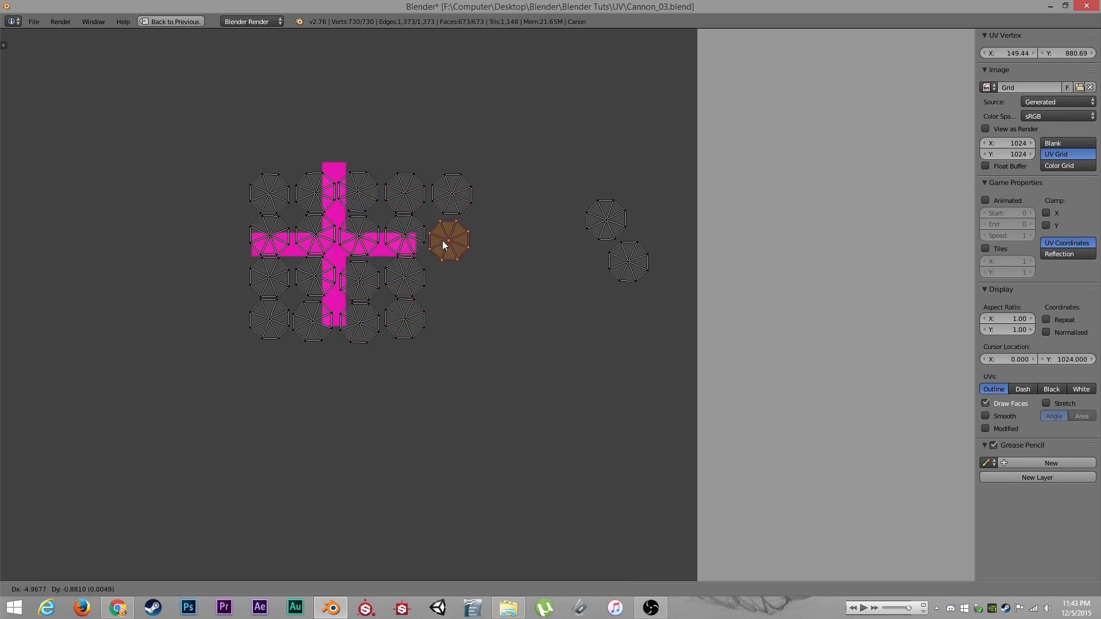
pyautogui.click(447, 242)
# Complete the fifth column of the cap grid with the last two loose caps
pyautogui.press('a')
pyautogui.press('l')
pyautogui.press('a')
pyautogui.press('l')
pyautogui.press('g')
pyautogui.click(451, 284)
pyautogui.press('a')
pyautogui.press('l')
pyautogui.press('g')
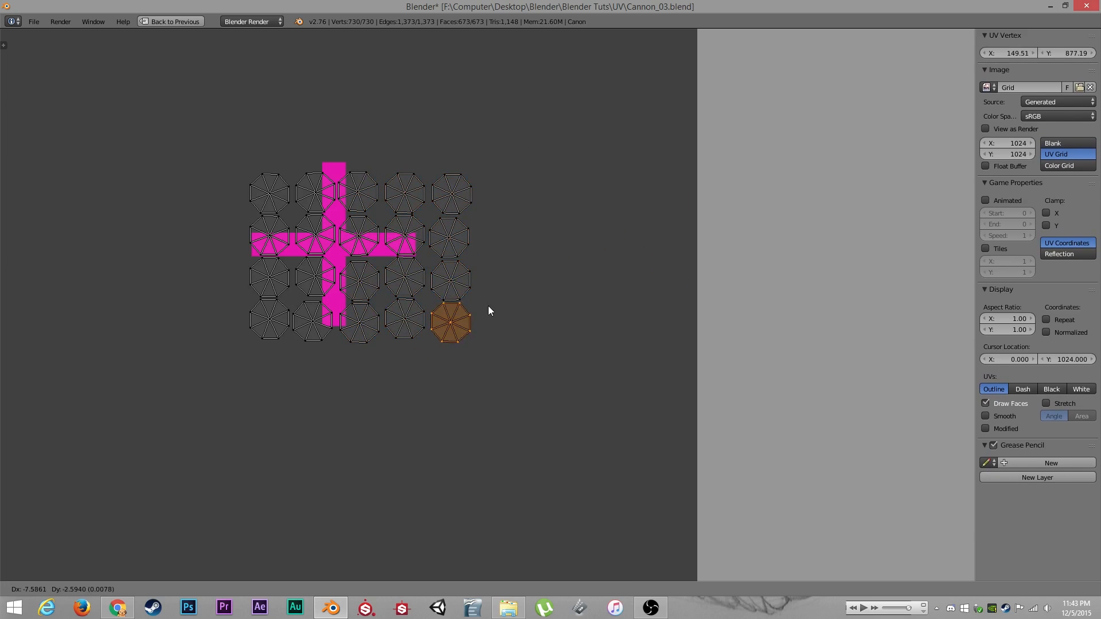
pyautogui.click(486, 305)
# Box-select the whole cap grid and move it into the space beside the curved islands with small discs
pyautogui.press('a')
pyautogui.press('b')
pyautogui.moveTo(220, 141); pyautogui.dragTo(574, 401)
pyautogui.scroll(-5, 720, 463)
pyautogui.press('g')
pyautogui.click(351, 150)
pyautogui.moveTo(372, 218); pyautogui.dragTo(466, 304, button='middle')
pyautogui.press('g')
pyautogui.click(382, 252)
pyautogui.press('a')
# Set the pivot to 2D Cursor and scale all islands up until they fill the UV grid image
pyautogui.scroll(-5, 364, 289)
pyautogui.moveTo(359, 302); pyautogui.dragTo(396, 379, button='middle')
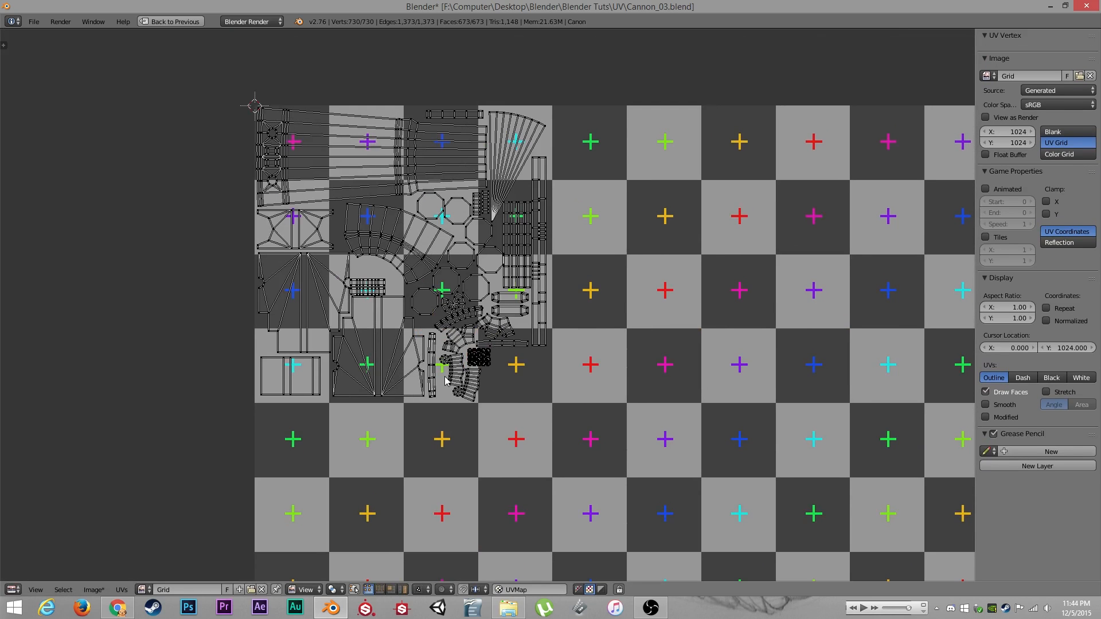
pyautogui.scroll(-3, 564, 295)
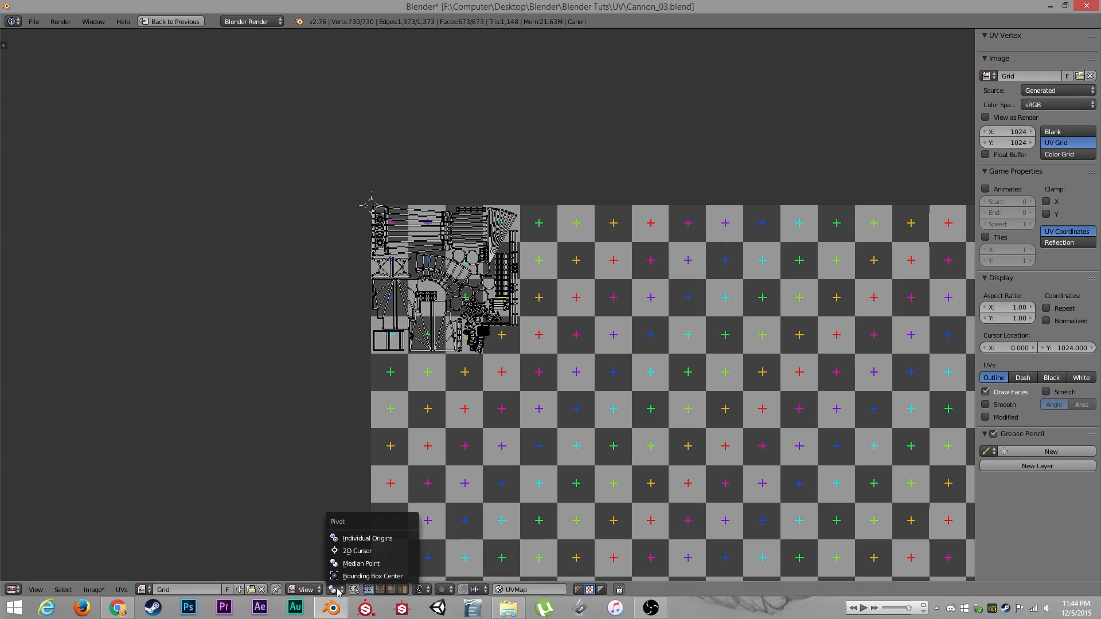
pyautogui.scroll(-6, 370, 204)
pyautogui.press('a')
pyautogui.press('s')
pyautogui.click(638, 414)
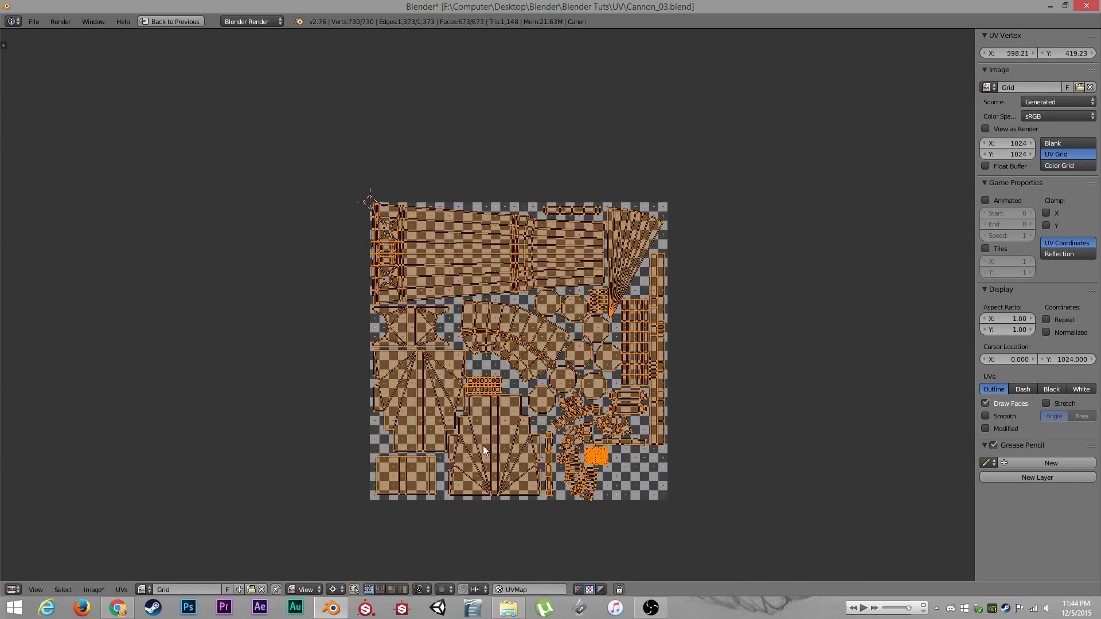
# Set the pivot to Median Point and move all islands slightly in from the corner of the UV grid
pyautogui.scroll(4, 481, 292)
pyautogui.click(343, 563)
pyautogui.scroll(2, 304, 167)
pyautogui.moveTo(303, 167); pyautogui.dragTo(363, 257, button='middle')
pyautogui.press('g')
pyautogui.click(356, 250)
# Take the barrel island out of the full selection and nudge the remaining islands to adjust their margin from it
pyautogui.press('l')
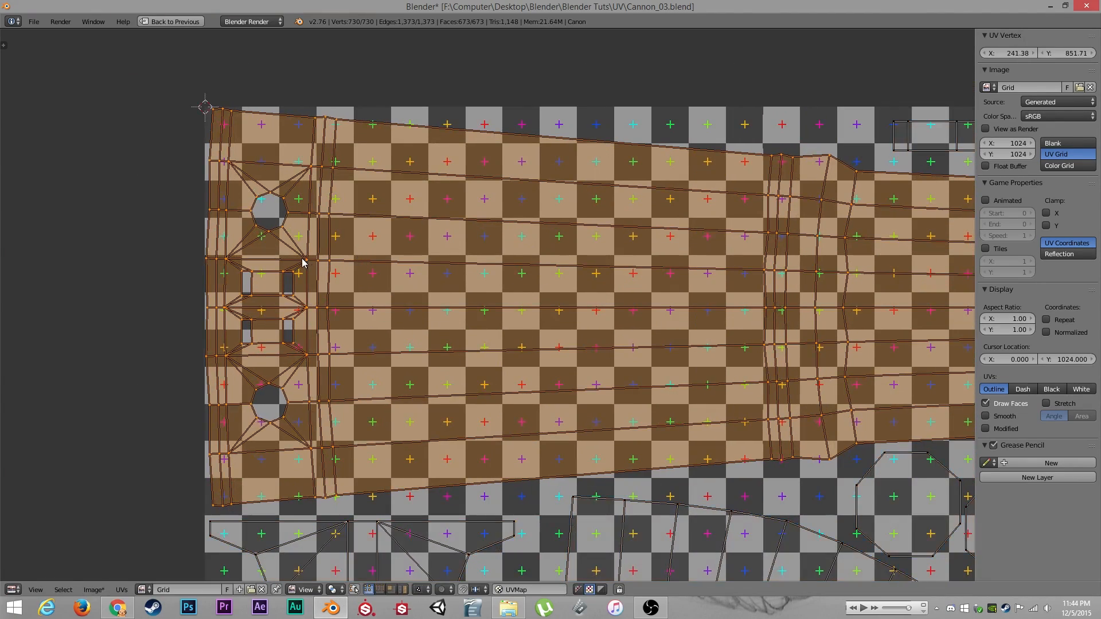
pyautogui.hotkey('ctrl', 'z')
pyautogui.hotkey('shift', 'l')
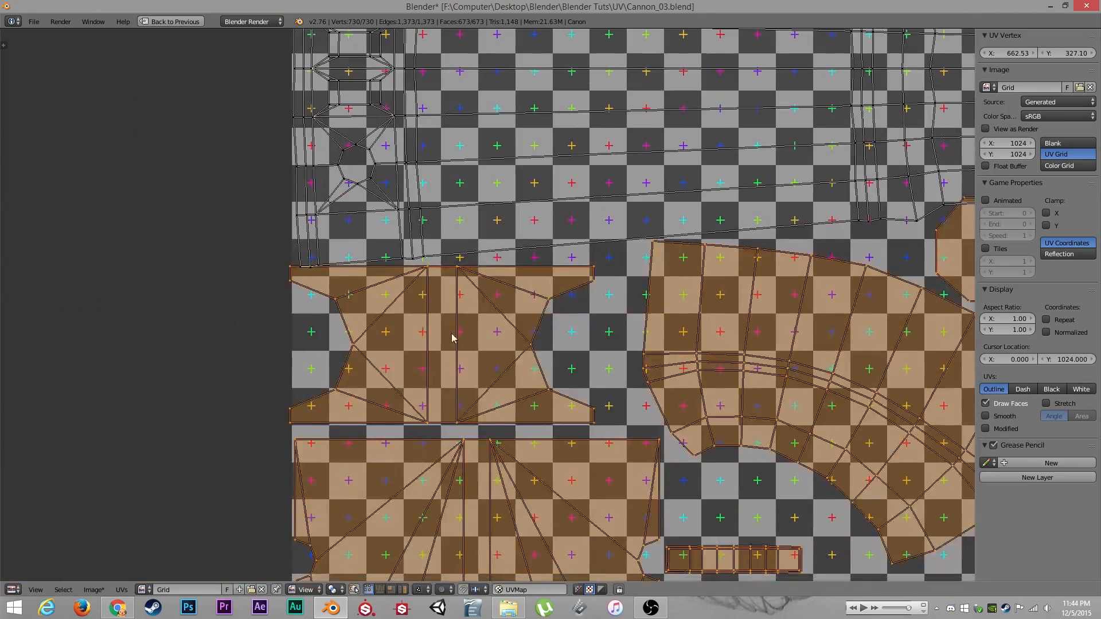
pyautogui.press('g')
pyautogui.click(584, 360)
# Deselect the bow-tie and large panel islands in turn, repositioning the remaining selected islands after each to even the margins
pyautogui.hotkey('shift', 'l')
pyautogui.moveTo(619, 459); pyautogui.dragTo(464, 142, button='middle')
pyautogui.press('g')
pyautogui.click(605, 375)
pyautogui.hotkey('shift', 'l')
pyautogui.moveTo(405, 512); pyautogui.dragTo(524, 381, button='middle')
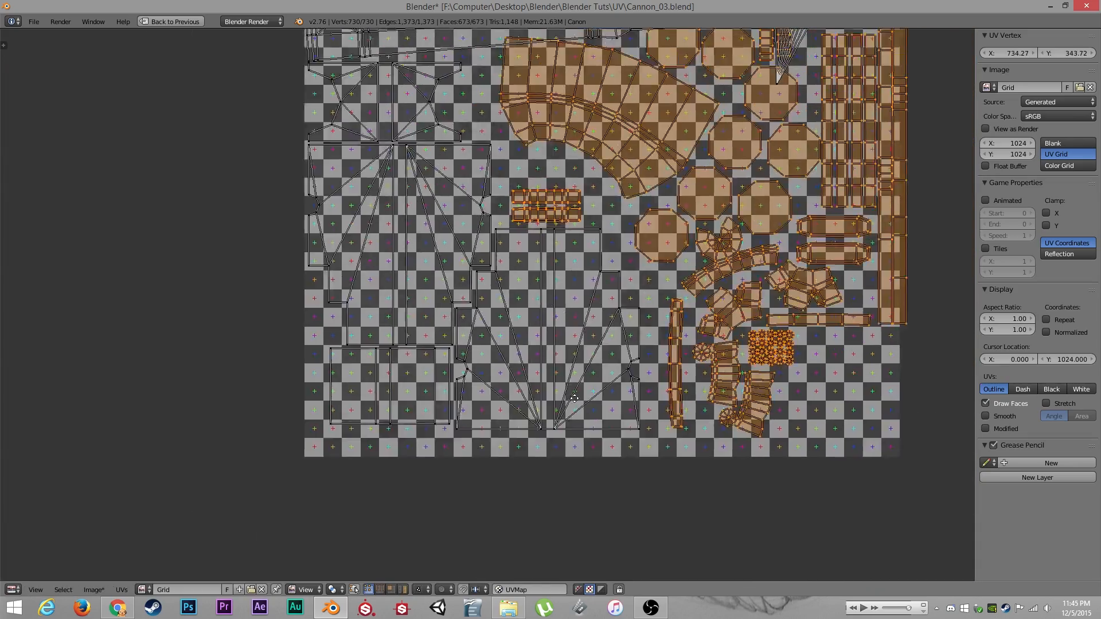
pyautogui.press('g')
pyautogui.click(540, 268)
# Deselect the large curved segmented island and move the remaining selected islands to adjust the spacing
pyautogui.hotkey('shift', 'l')
pyautogui.press('g')
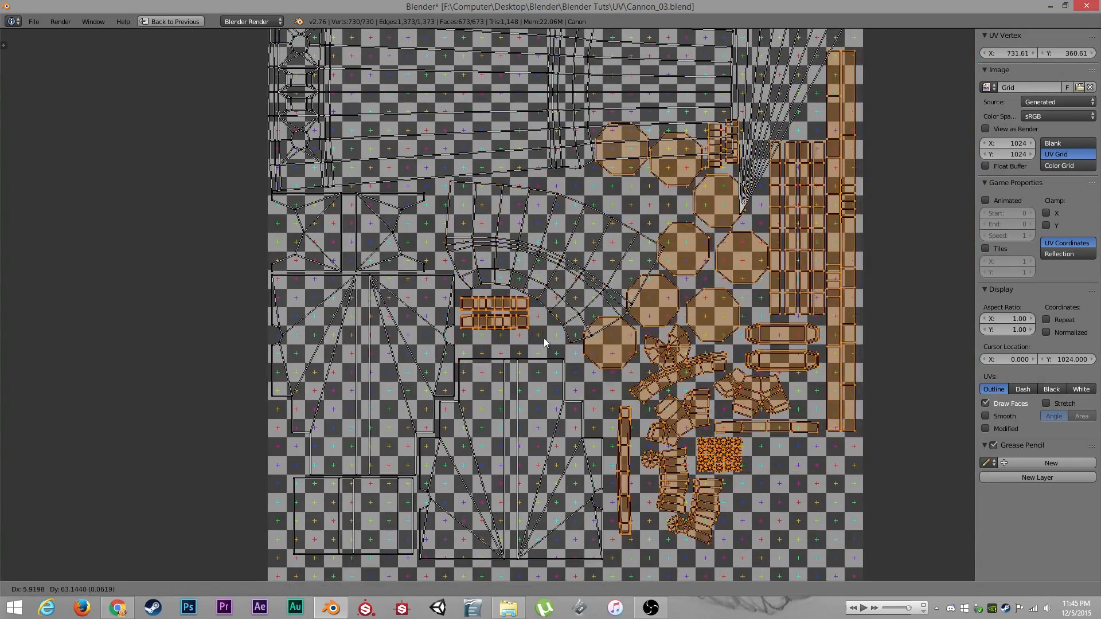
pyautogui.click(533, 324)
# Take the small double row of segmented strips out of the selection and move the remaining selected islands clear of it
pyautogui.hotkey('shift', 'l')
pyautogui.hotkey('shift', 'l')
pyautogui.moveTo(620, 451); pyautogui.dragTo(554, 435, button='middle')
pyautogui.press('g')
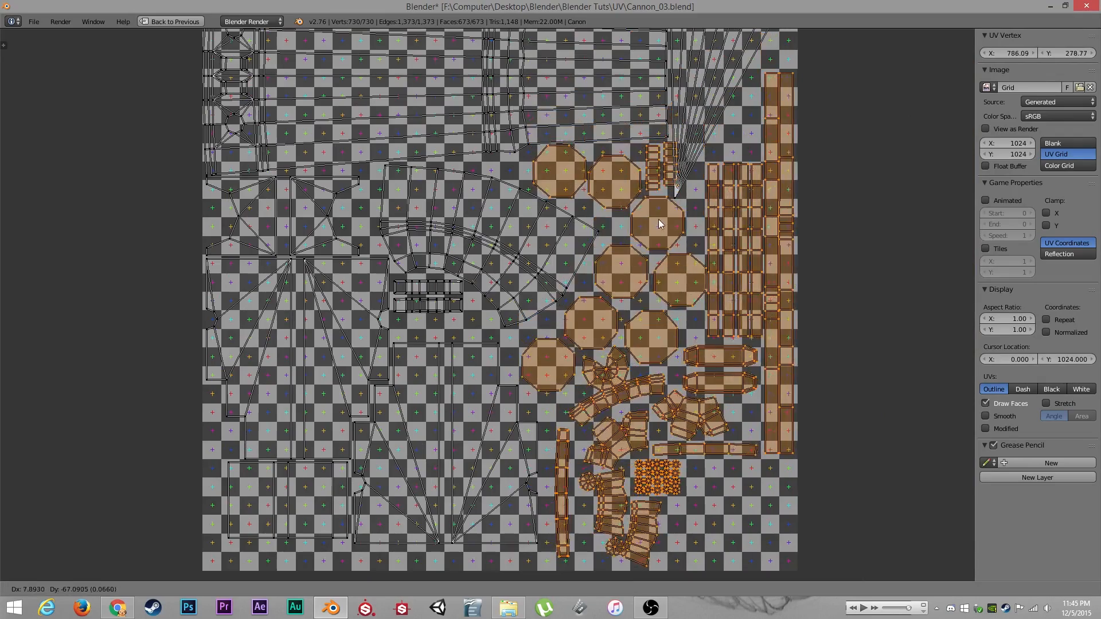
pyautogui.click(659, 223)
# Deselect the uppermost two octagon islands in turn, repositioning the remaining selected islands around them
pyautogui.moveTo(613, 212); pyautogui.dragTo(588, 244, button='middle')
pyautogui.scroll(2, 588, 244)
pyautogui.press('g')
pyautogui.click(616, 227)
pyautogui.hotkey('shift', 'l')
pyautogui.press('g')
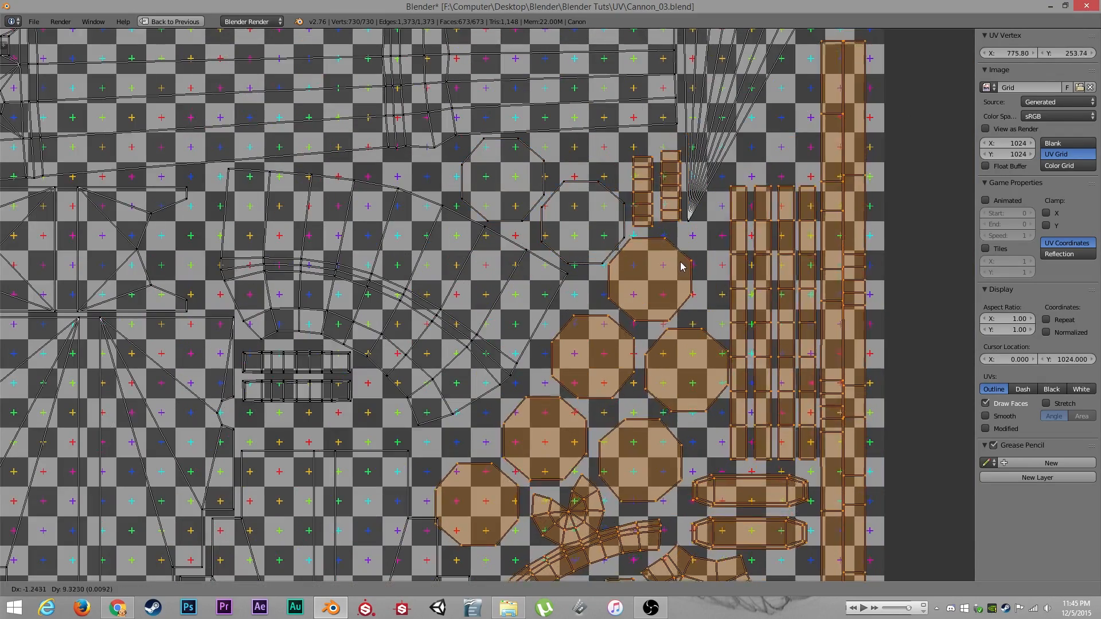
pyautogui.click(698, 254)
# Deselect the pair of short ladder-like strips and the octagon below them, nudging the remaining selected islands for even spacing
pyautogui.hotkey('shift', 'l')
pyautogui.press('g')
pyautogui.click(701, 189)
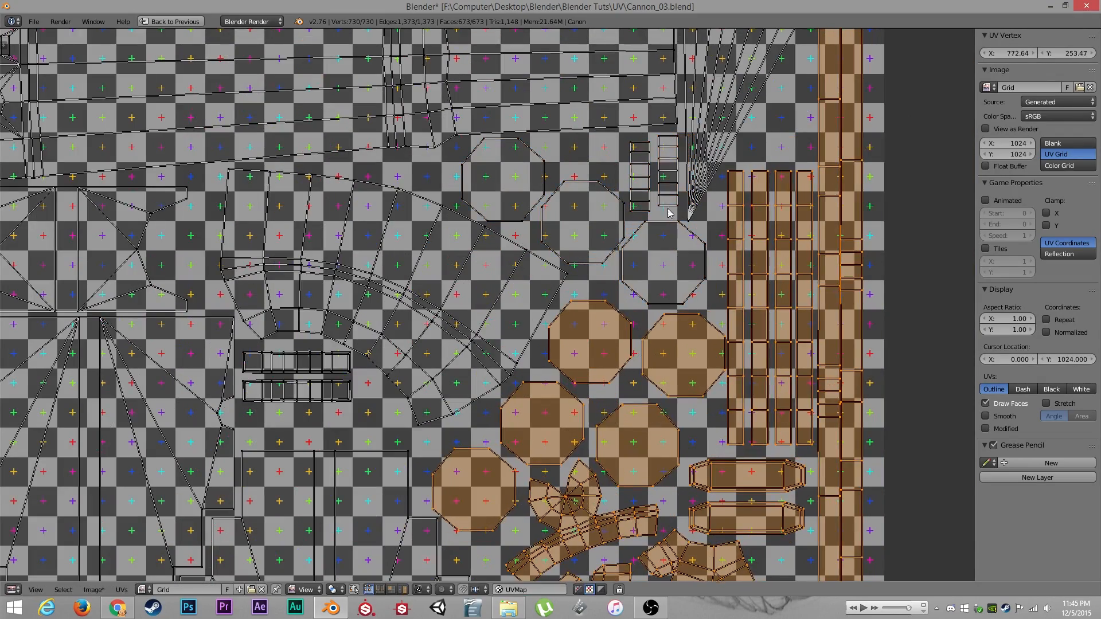
pyautogui.press('g')
pyautogui.click(677, 208)
# Deselect the next octagons of the cluster one by one, shifting the remaining selected islands after each to even the gaps
pyautogui.hotkey('shift', 'l')
pyautogui.press('g')
pyautogui.click(696, 326)
pyautogui.hotkey('shift', 'l')
pyautogui.press('g')
pyautogui.click(641, 318)
pyautogui.hotkey('shift', 'l')
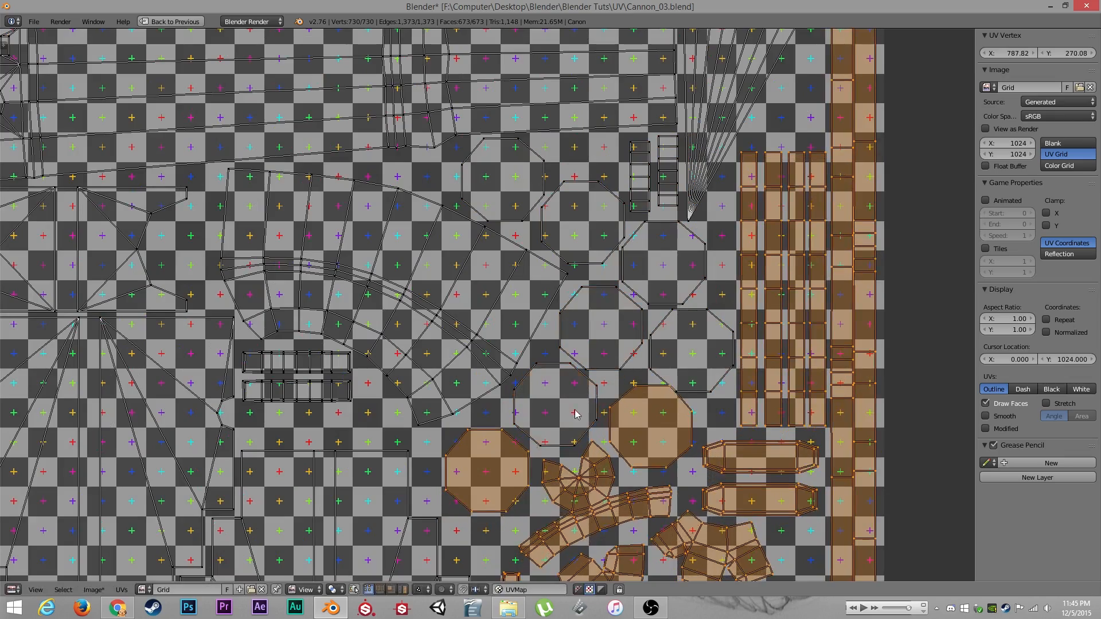
# Position and deselect the last two octagon islands, spacing them evenly from their neighbours
pyautogui.press('g')
pyautogui.click(511, 437)
pyautogui.hotkey('shift', 'l')
pyautogui.press('g')
pyautogui.click(656, 422)
pyautogui.hotkey('shift', 'l')
# Move the remaining selected islands to space the four plank strips from the octagons, and deselect the planks
pyautogui.moveTo(613, 503); pyautogui.dragTo(608, 368, button='middle')
pyautogui.press('g')
pyautogui.click(661, 352)
pyautogui.press('g')
pyautogui.click(624, 321)
pyautogui.hotkey('shift', 'l')
pyautogui.hotkey('shift', 'l')
pyautogui.moveTo(637, 401); pyautogui.dragTo(640, 131, button='middle')
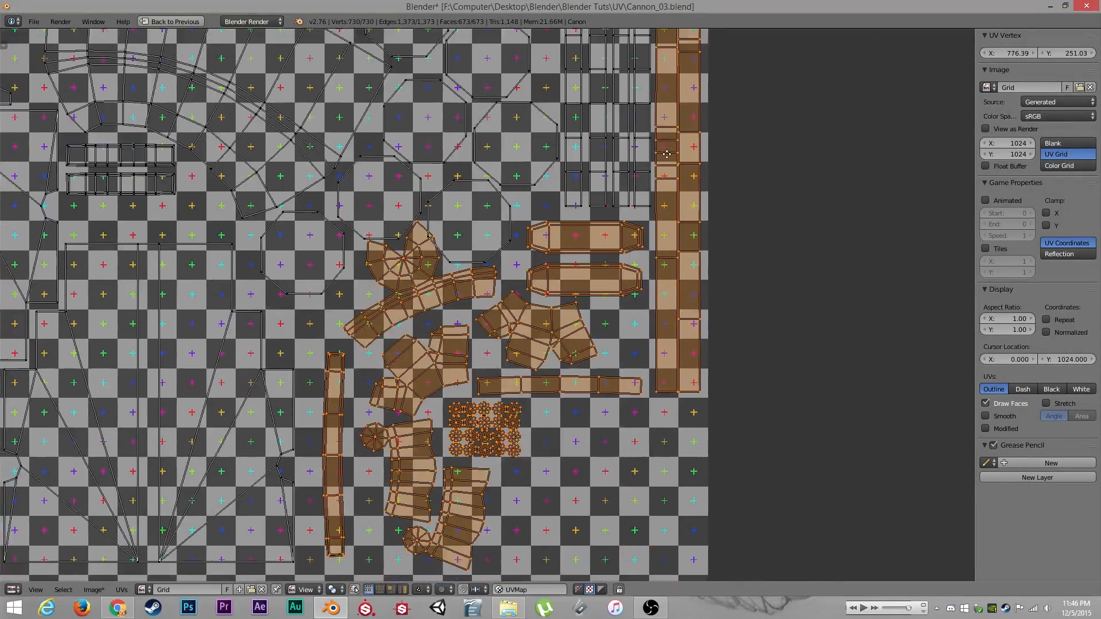
# Deselect the narrow vertical strip beside the large panel and move the remaining selected islands to adjust their margin from it
pyautogui.moveTo(531, 524); pyautogui.dragTo(557, 422, button='middle')
pyautogui.press('g')
pyautogui.click(363, 286)
pyautogui.hotkey('shift', 'l')
pyautogui.press('g')
pyautogui.click(446, 255)
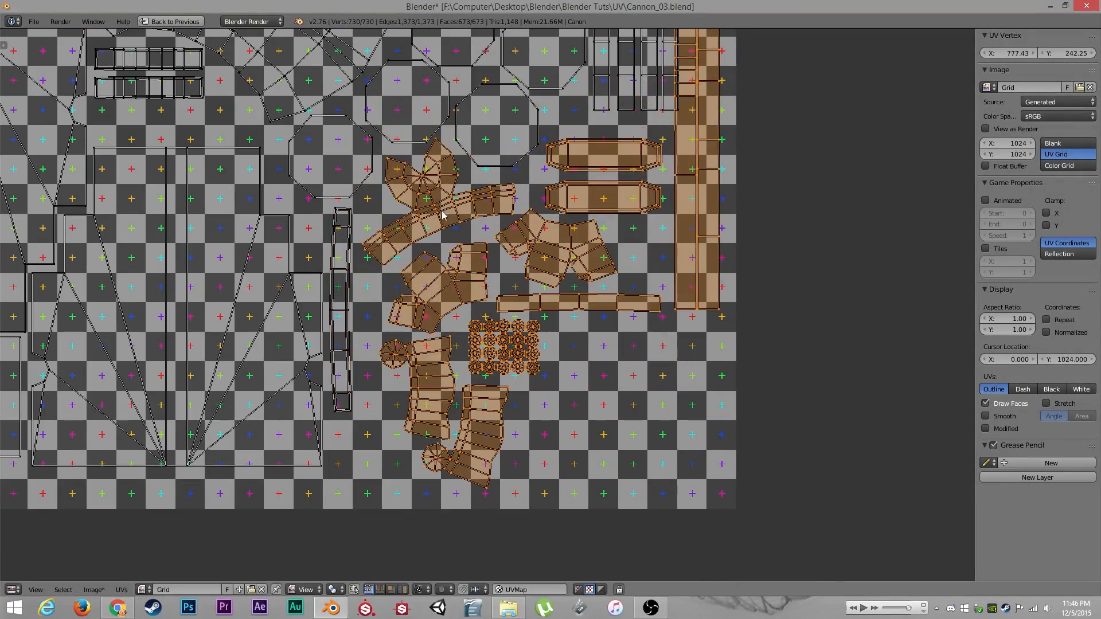
# Reposition the remaining selected islands and take the group of small curved segmented islands out of the selection
pyautogui.hotkey('shift', 'l')
pyautogui.press('g')
pyautogui.click(474, 360)
pyautogui.hotkey('shift', 'l')
pyautogui.hotkey('shift', 'l')
pyautogui.hotkey('shift', 'l')
pyautogui.hotkey('shift', 'l')
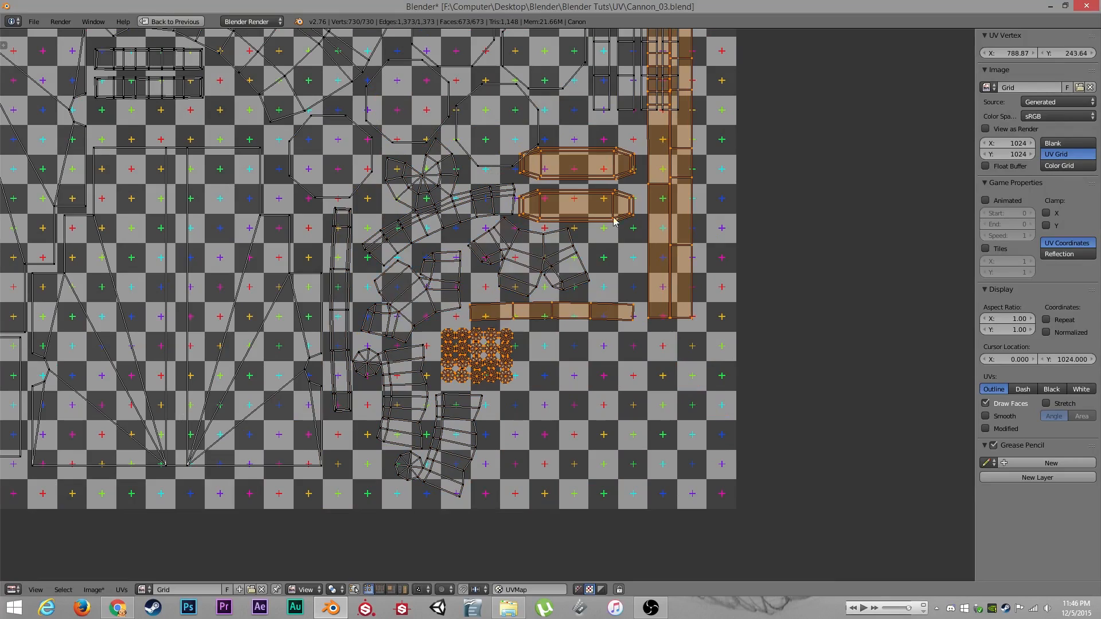
# Adjust the spacing of the two capsule-shaped islands, leaving them out of the selection, and reposition the islands still selected
pyautogui.press('g')
pyautogui.scroll(-2, 607, 149)
pyautogui.moveTo(605, 132); pyautogui.dragTo(588, 225, button='middle')
pyautogui.press('g')
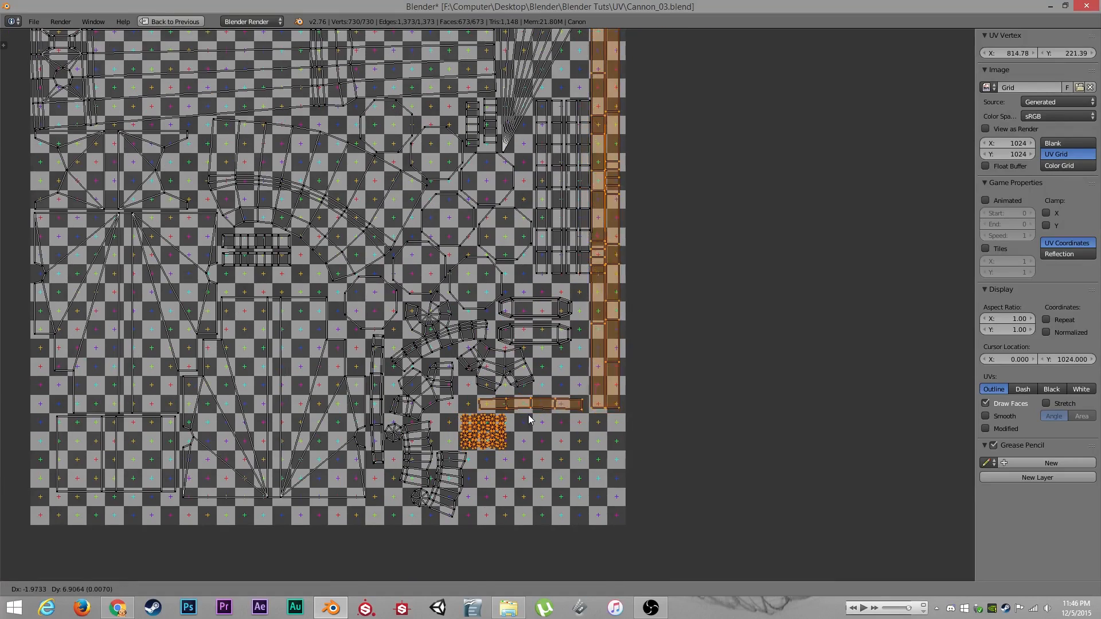
pyautogui.click(522, 413)
# Deselect the thin horizontal strip and the cluster of tiny circular islands, leaving only the two long vertical strips for moving
pyautogui.scroll(2, 503, 409)
pyautogui.moveTo(502, 408); pyautogui.dragTo(489, 224, button='middle')
pyautogui.press('b')
pyautogui.moveTo(406, 288); pyautogui.dragTo(500, 351, button='middle')
pyautogui.scroll(-2, 501, 337)
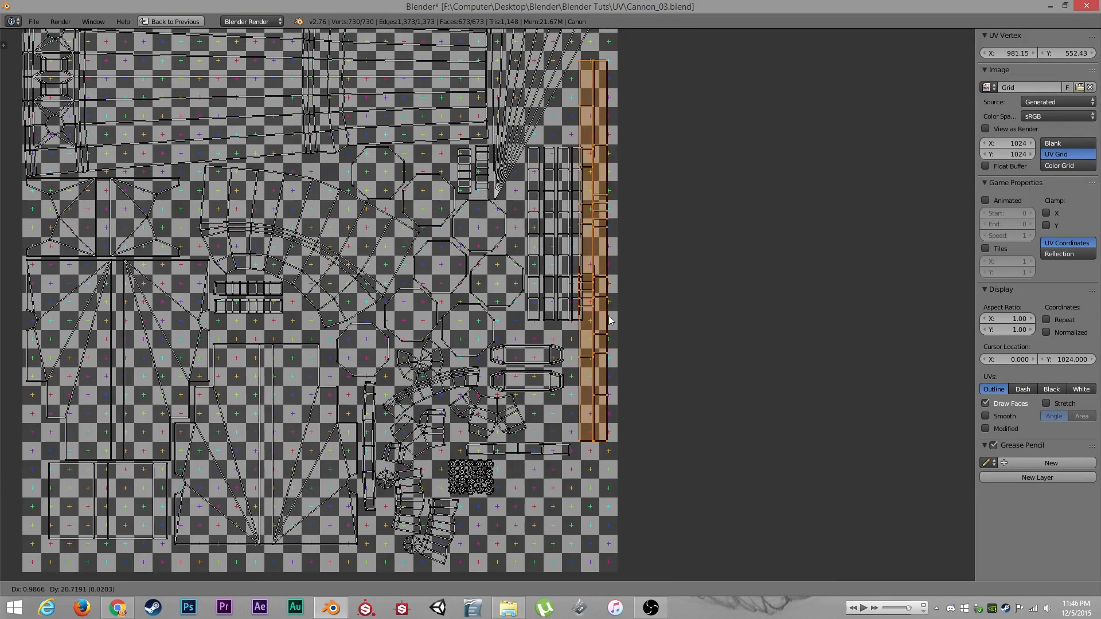
# Rotate the four plank strips 90 degrees and place them in the lower-right corner of the UV grid
pyautogui.press('a')
pyautogui.press('l')
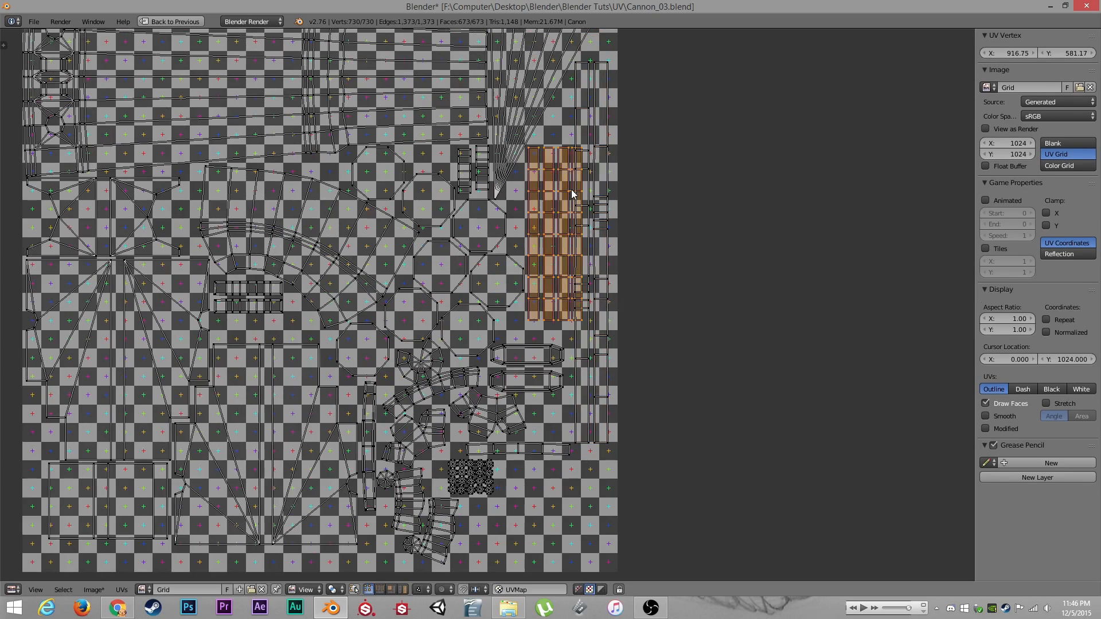
pyautogui.moveTo(572, 194); pyautogui.dragTo(588, 95, button='middle')
pyautogui.write('r90')
pyautogui.press('Return')
pyautogui.press('g')
pyautogui.click(561, 527)
# Place the hooked segmented island above the capsule-shaped islands, beside the long vertical strips
pyautogui.press('a')
pyautogui.press('l')
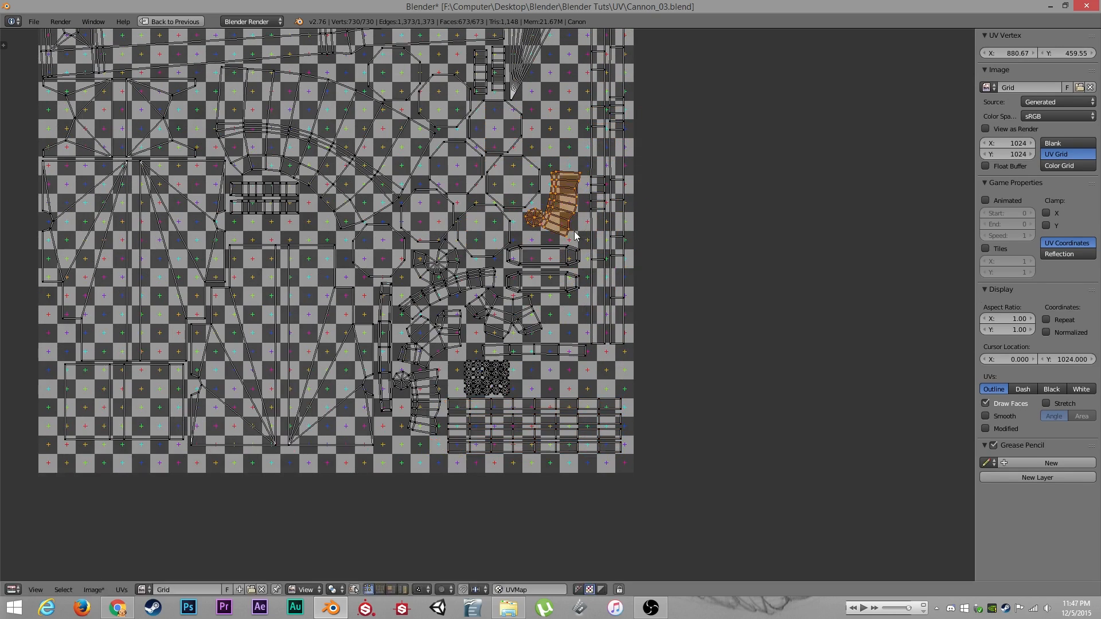
pyautogui.press('a')
pyautogui.scroll(1, 575, 235)
pyautogui.press('l')
pyautogui.press('a')
# Move the cluster of tiny circular islands outside the UV grid and lower the thin horizontal strip to just above the planks
pyautogui.press('l')
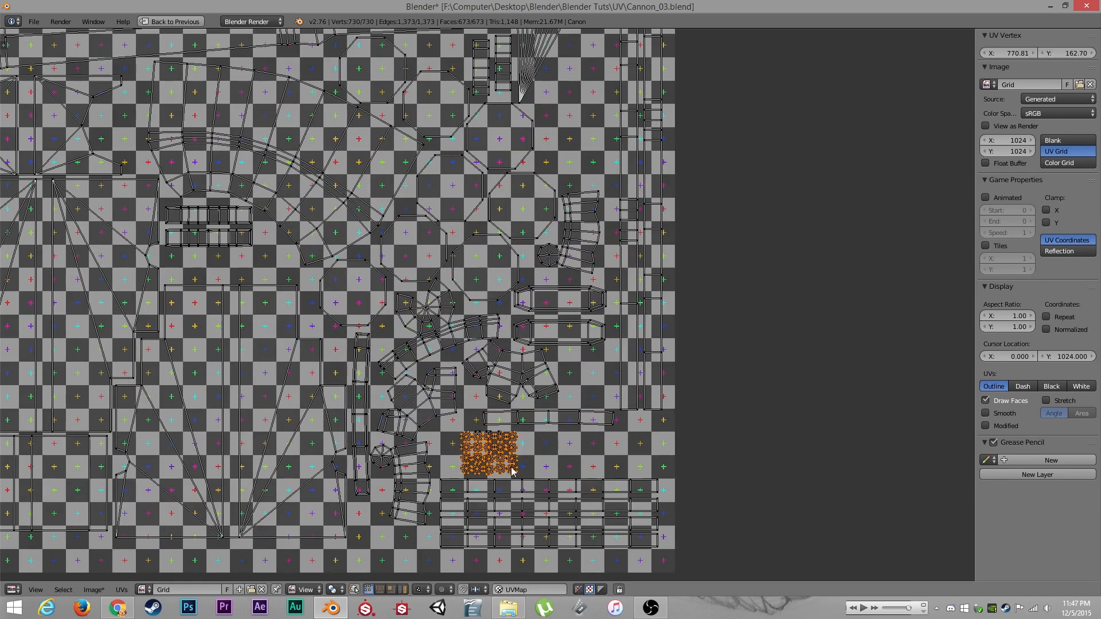
pyautogui.press('g')
pyautogui.click(819, 449)
pyautogui.press('a')
pyautogui.press('l')
pyautogui.press('g')
pyautogui.click(533, 465)
# Stack the two capsule-shaped islands above the thin horizontal strip
pyautogui.press('a')
pyautogui.press('l')
pyautogui.press('g')
pyautogui.click(507, 430)
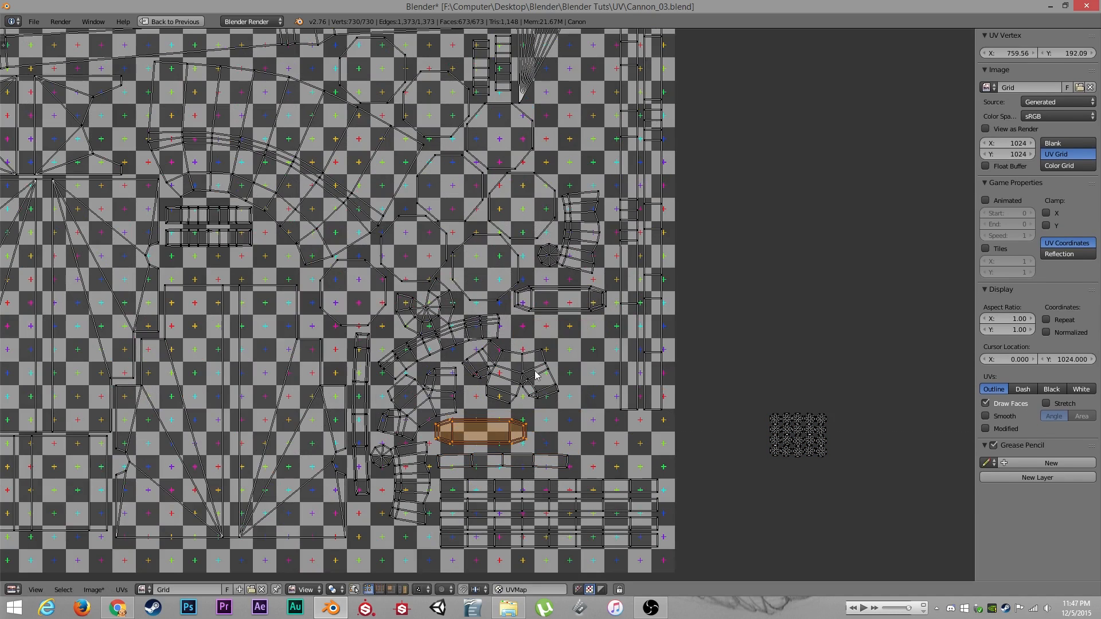
pyautogui.press('g')
pyautogui.click(562, 344)
# Fit the small faceted segmented islands into the space above and beside the stacked capsule-shaped islands
pyautogui.press('a')
pyautogui.press('l')
pyautogui.press('g')
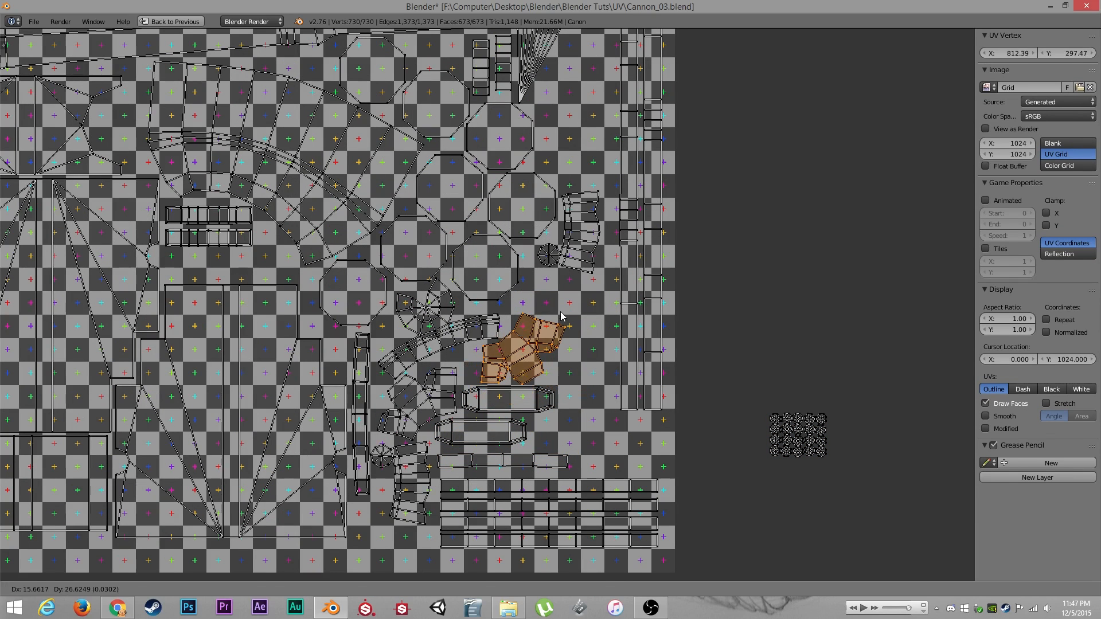
pyautogui.click(562, 316)
pyautogui.press('a')
pyautogui.press('l')
pyautogui.press('g')
pyautogui.click(542, 395)
# Move the two long vertical strips down one at a time to just above the horizontal plank islands
pyautogui.press('a')
pyautogui.moveTo(584, 238); pyautogui.dragTo(565, 299, button='middle')
pyautogui.press('l')
pyautogui.press('g')
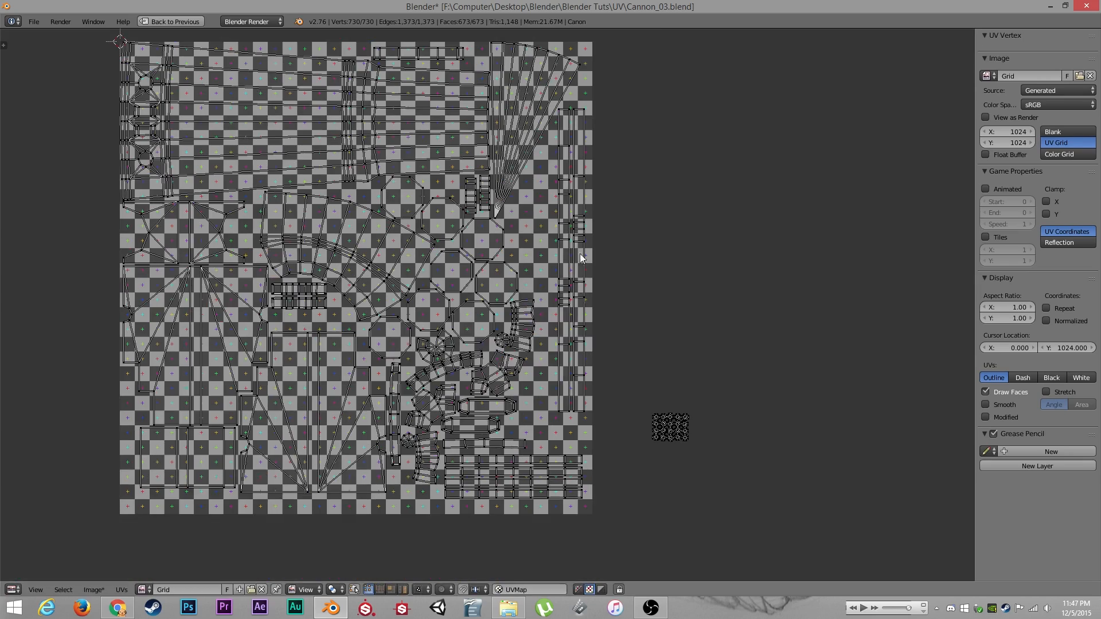
pyautogui.press('l')
pyautogui.press('g')
pyautogui.click(550, 288)
pyautogui.press('a')
pyautogui.press('l')
pyautogui.press('g')
pyautogui.click(558, 325)
pyautogui.press('a')
pyautogui.scroll(1, 573, 399)
pyautogui.moveTo(572, 399); pyautogui.dragTo(601, 324, button='middle')
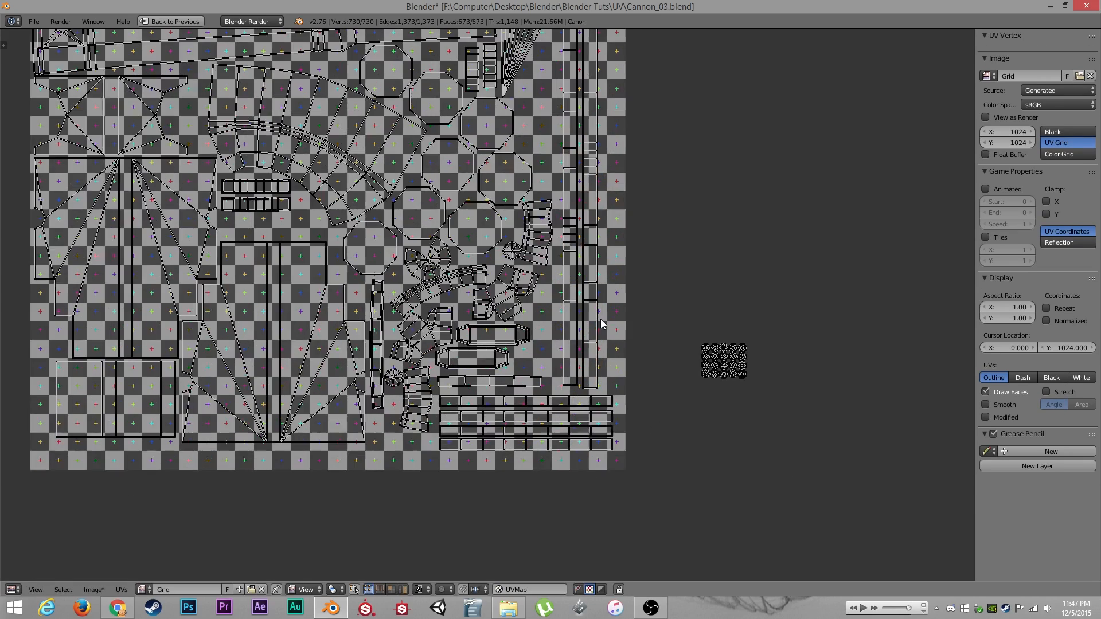
# Select all the islands and nudge them along Y and along X to even their margins from the UV grid's borders
pyautogui.press('a')
pyautogui.scroll(-2, 602, 324)
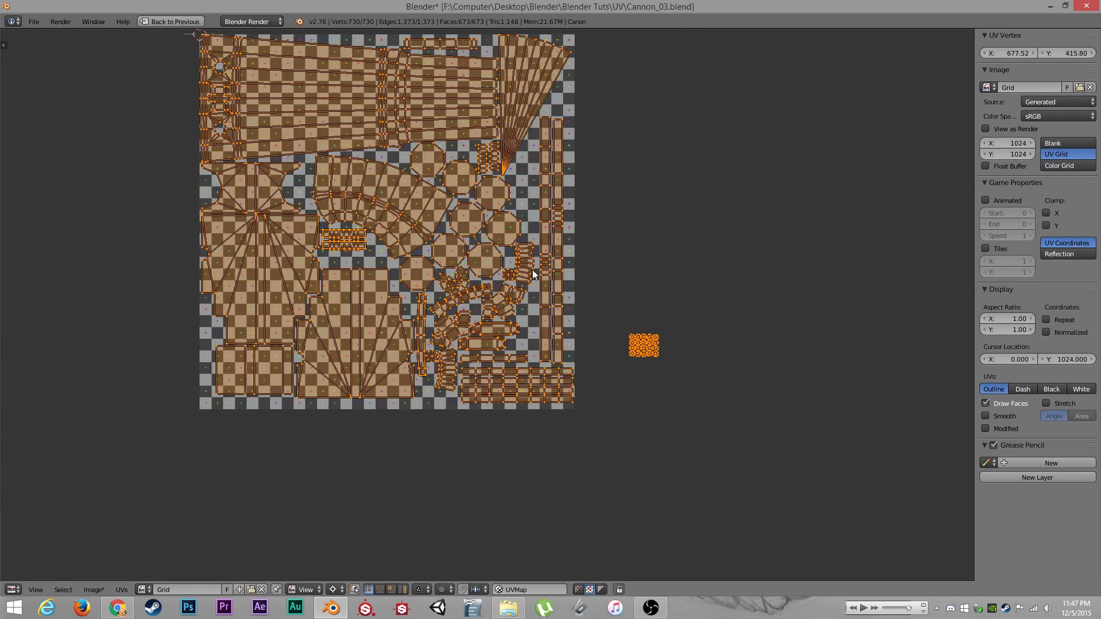
pyautogui.press('g')
pyautogui.press('y')
pyautogui.click(559, 272)
pyautogui.moveTo(559, 273); pyautogui.dragTo(759, 383, button='middle')
pyautogui.scroll(2, 671, 331)
pyautogui.moveTo(671, 330); pyautogui.dragTo(557, 253, button='middle')
pyautogui.press('g')
pyautogui.press('x')
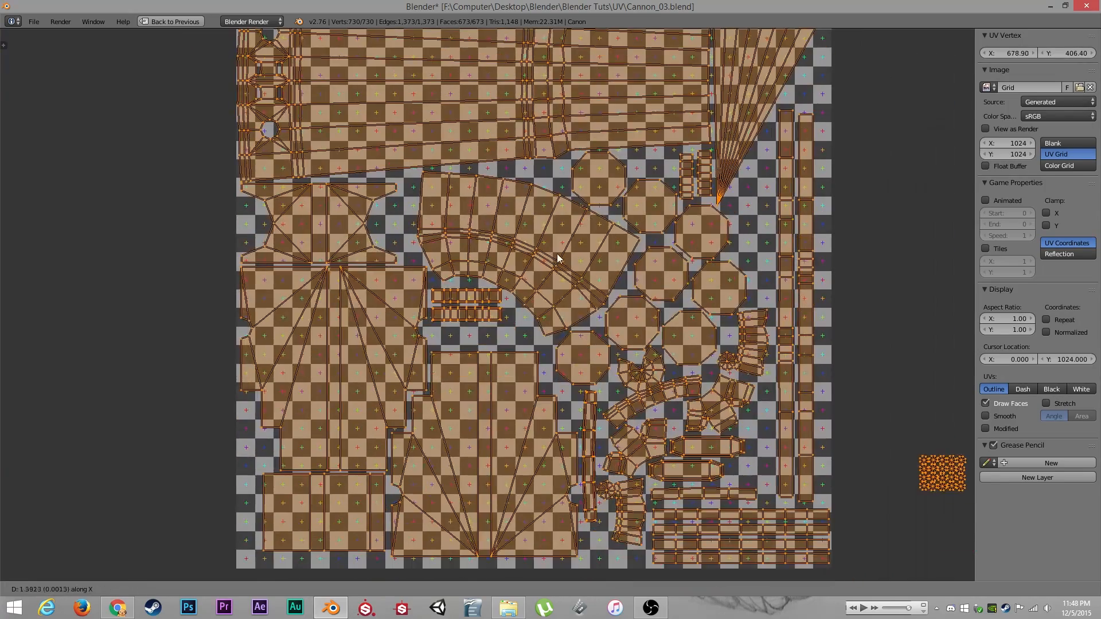
pyautogui.click(557, 253)
# Select only the cluster of tiny circular islands outside the grid, bring it back towards the layout and rotate it 90 degrees
pyautogui.moveTo(885, 417); pyautogui.dragTo(619, 315, button='middle')
pyautogui.press('a')
pyautogui.press('b')
pyautogui.moveTo(620, 315); pyautogui.dragTo(773, 437)
pyautogui.moveTo(630, 321); pyautogui.dragTo(690, 415, button='middle')
pyautogui.press('g')
pyautogui.click(555, 221)
pyautogui.press('r')
pyautogui.press('9')
pyautogui.press('0')
pyautogui.press('Return')
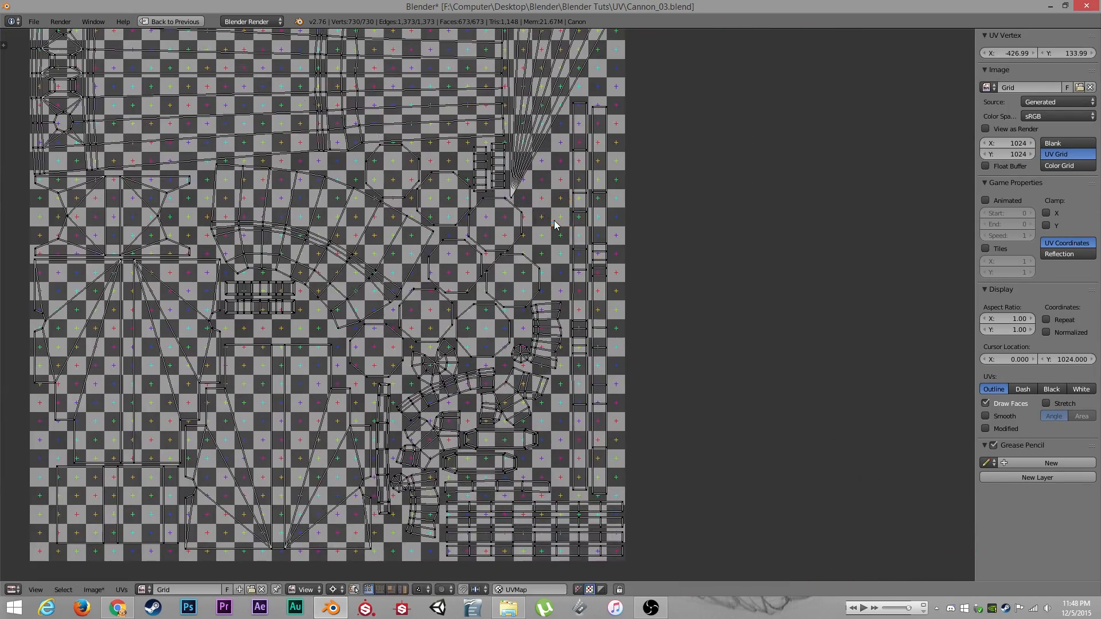
# Place the cluster of tiny circular islands in the gap between the fan-shaped island's tip and the long vertical strips
pyautogui.scroll(-5, 555, 225)
pyautogui.scroll(6, 565, 295)
pyautogui.press('g')
pyautogui.click(553, 307)
pyautogui.press('a')
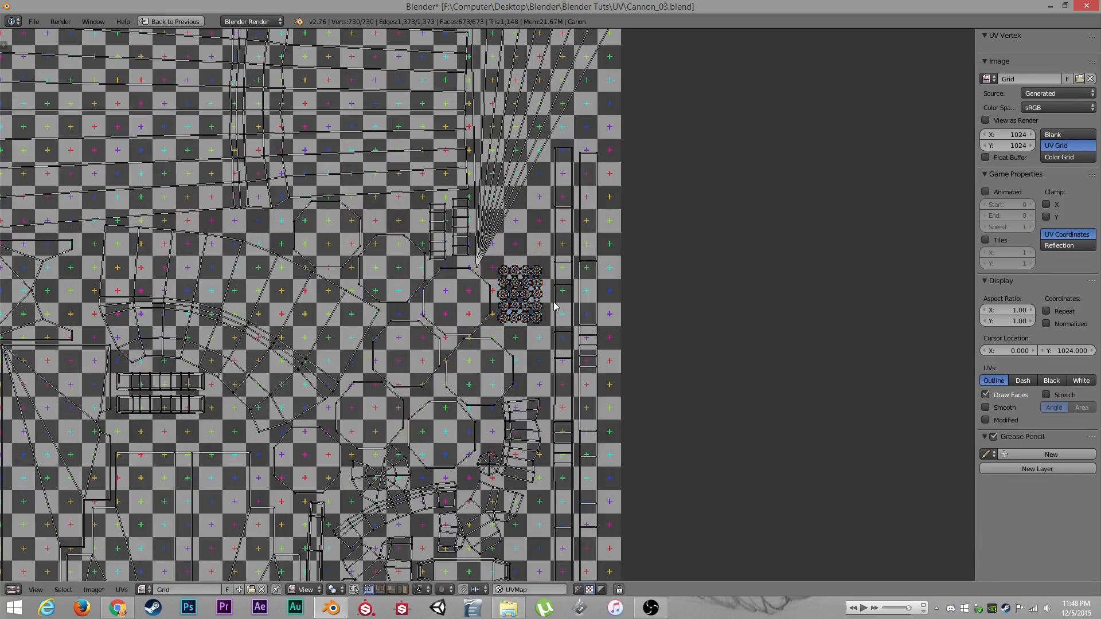
pyautogui.scroll(-6, 538, 344)
pyautogui.scroll(4, 529, 369)
pyautogui.moveTo(635, 275); pyautogui.dragTo(616, 296, button='middle')
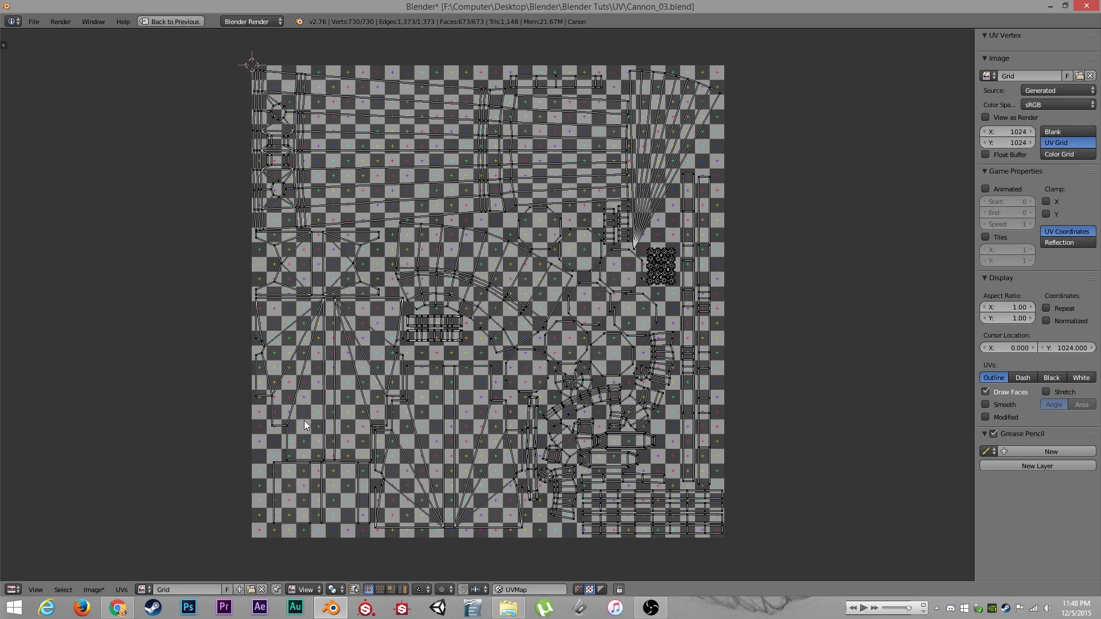
# Restore the full layout, leave Edit Mode and examine the checker texture on the cannon from another angle
pyautogui.hotkey('shift', 'space')
pyautogui.press('Tab')
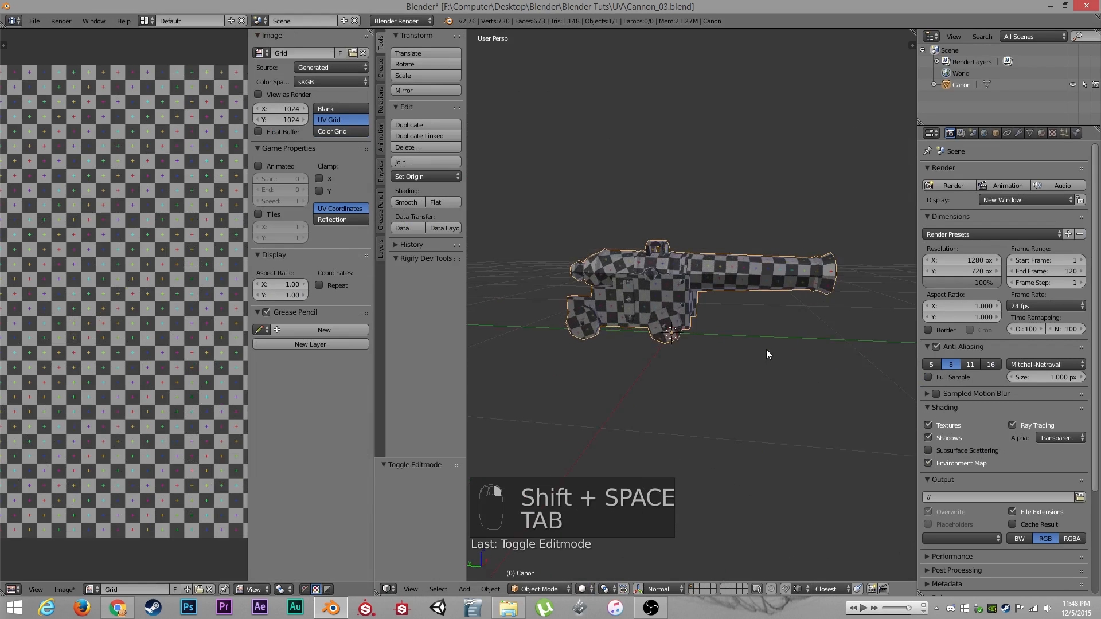
pyautogui.moveTo(765, 354); pyautogui.dragTo(588, 384, button='middle')
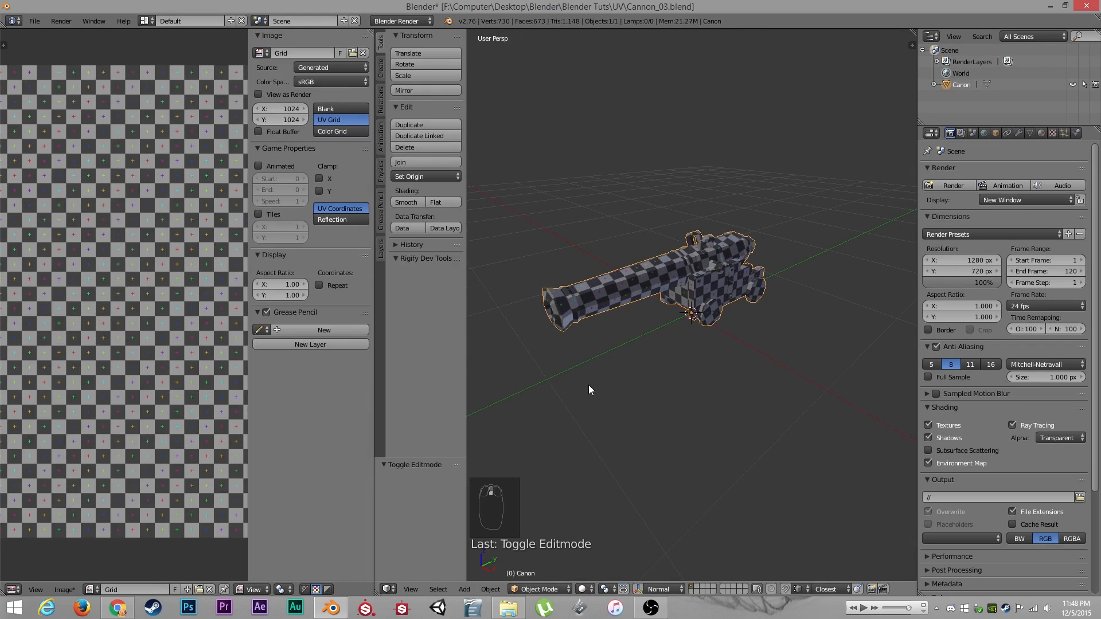